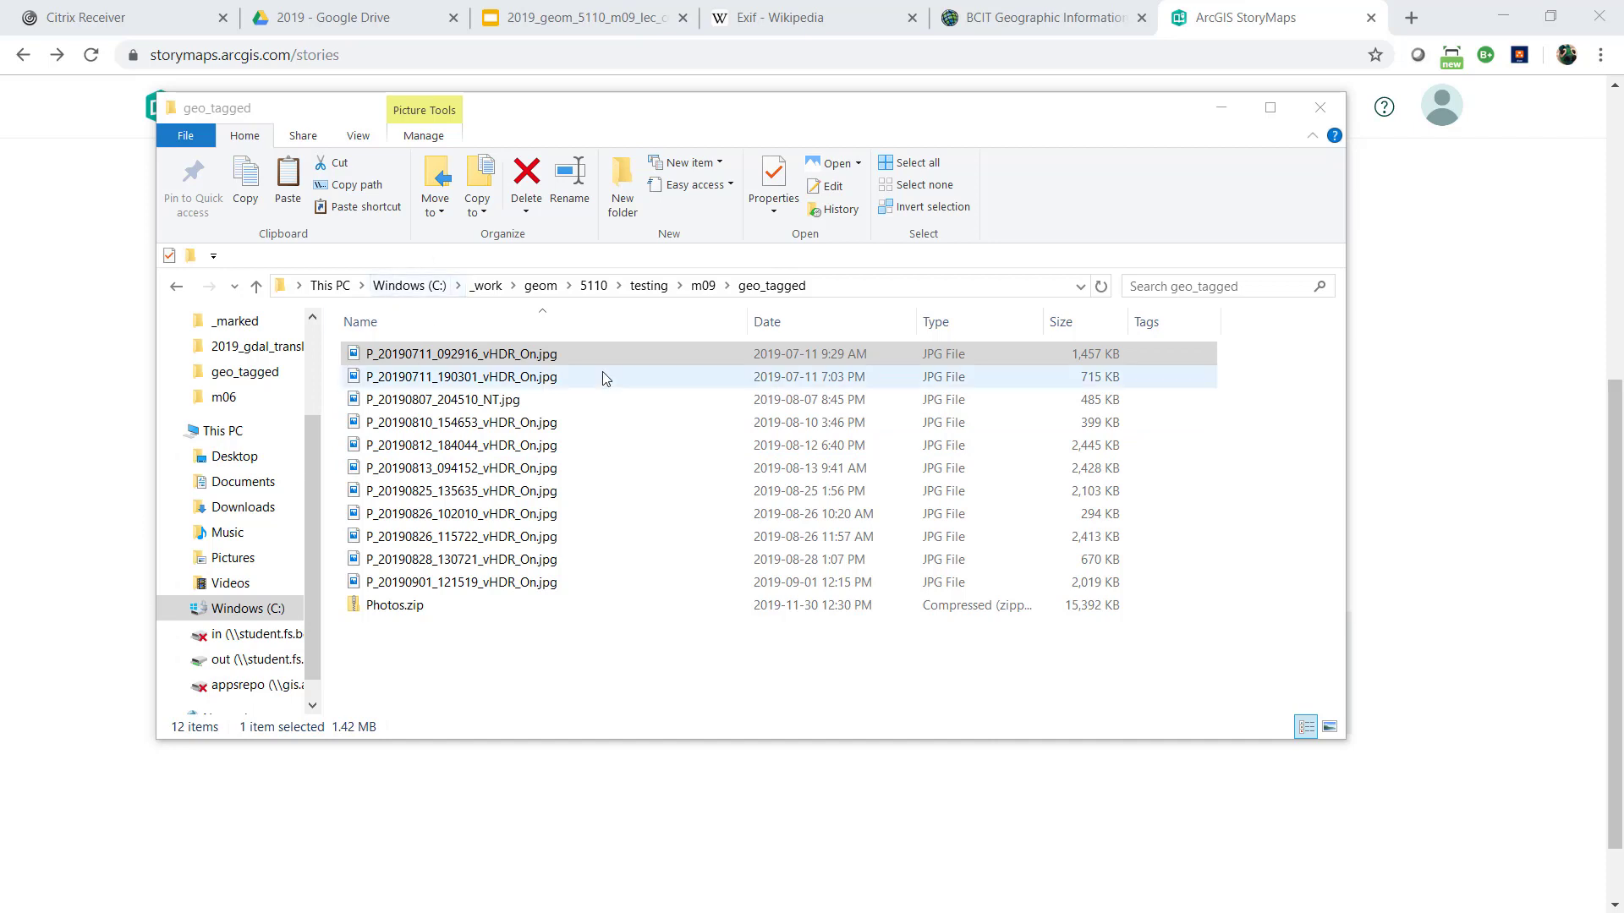
# Preview the geo_tagged photos as large thumbnails and return to the detailed file list
pyautogui.click(490, 359)
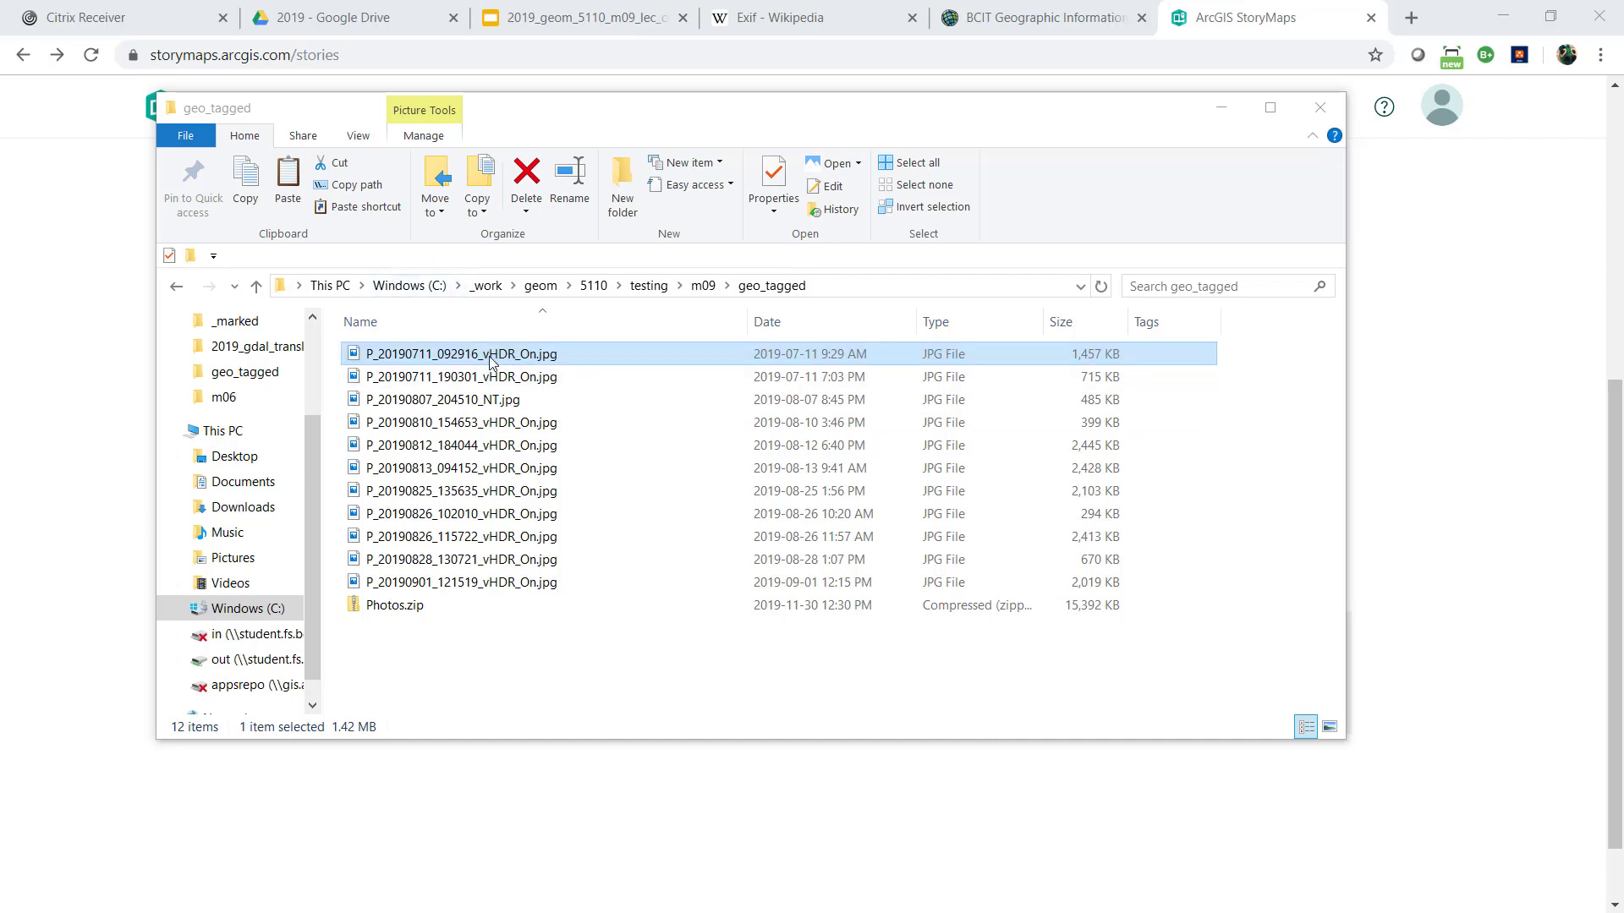
pyautogui.click(1329, 727)
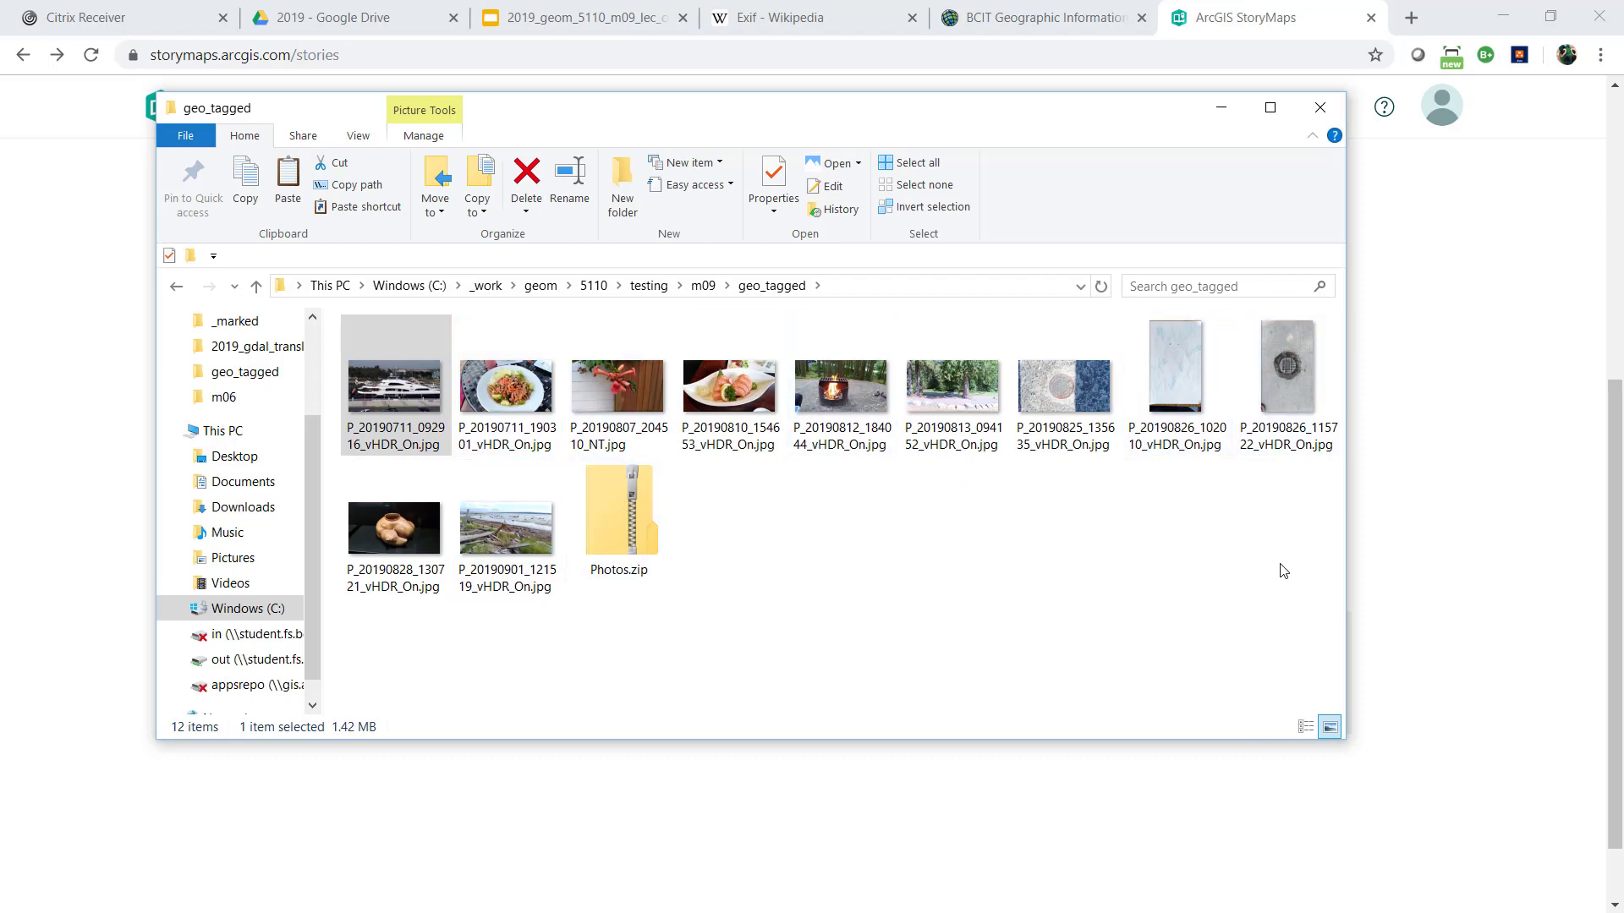
pyautogui.click(1305, 727)
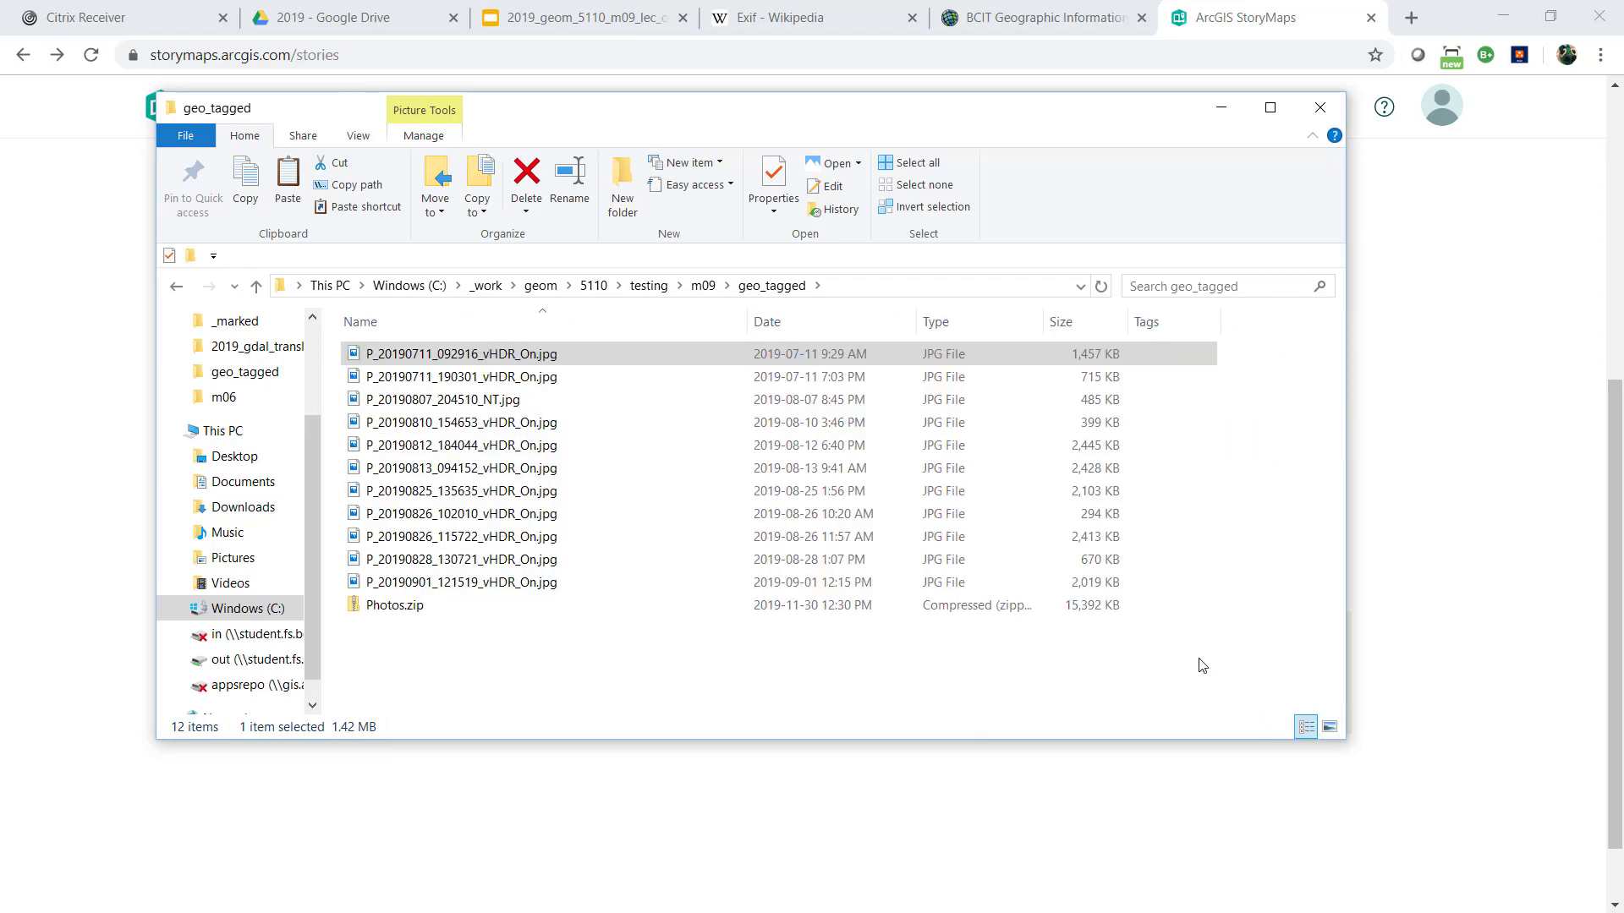
# Examine the GPS metadata in the file properties of P_20190711_092916_vHDR_On.jpg and view the photo itself
pyautogui.rightClick(475, 354)
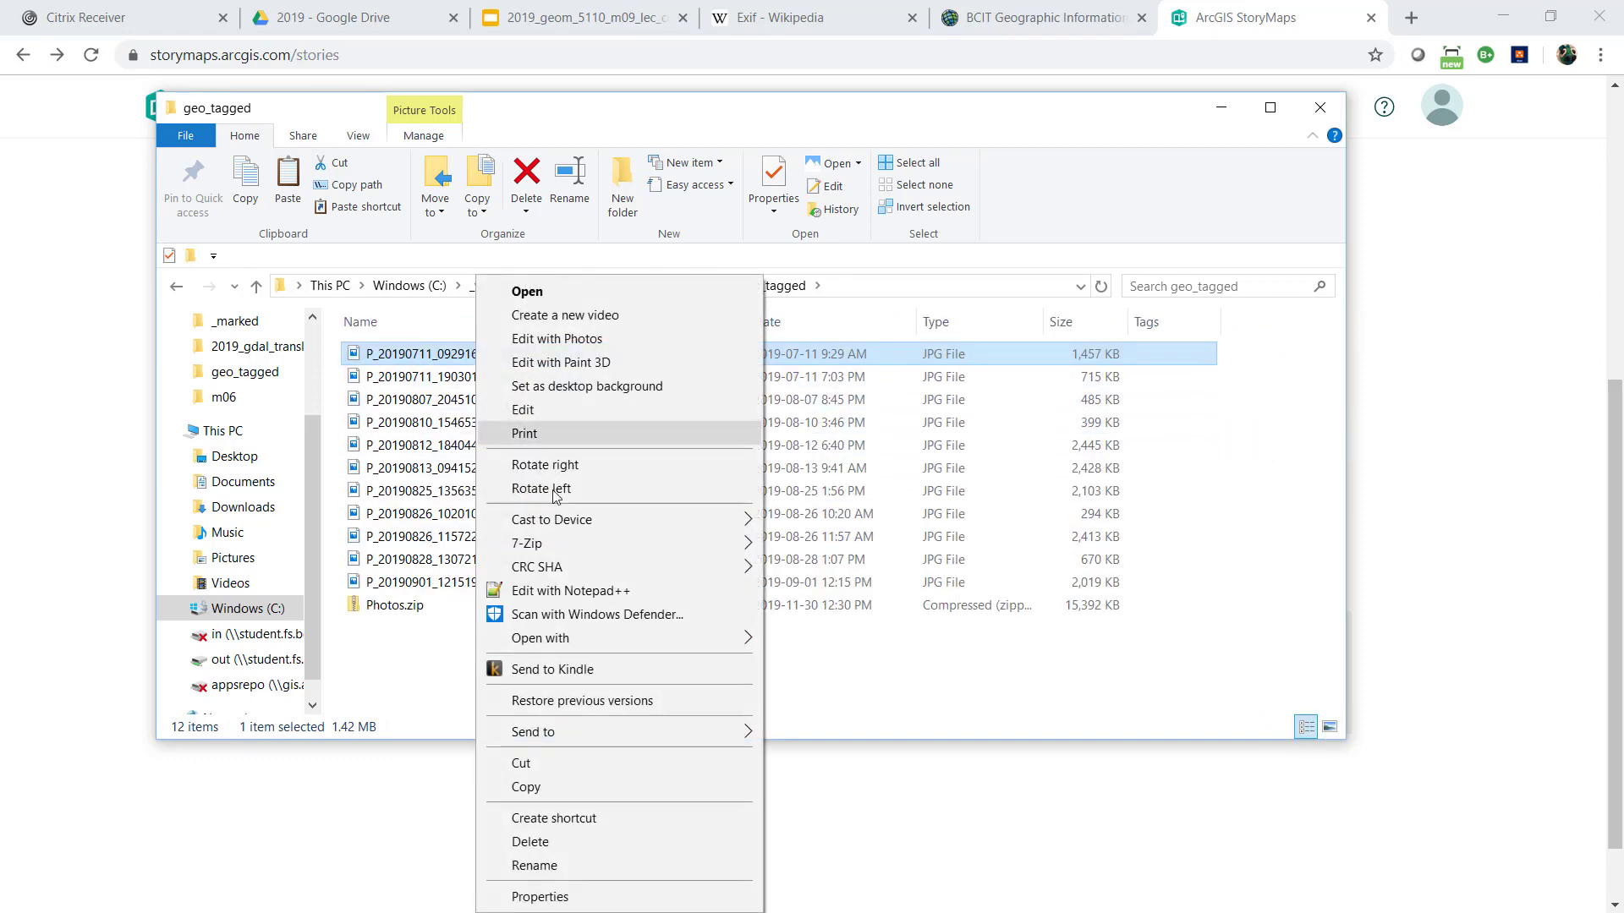
pyautogui.click(637, 898)
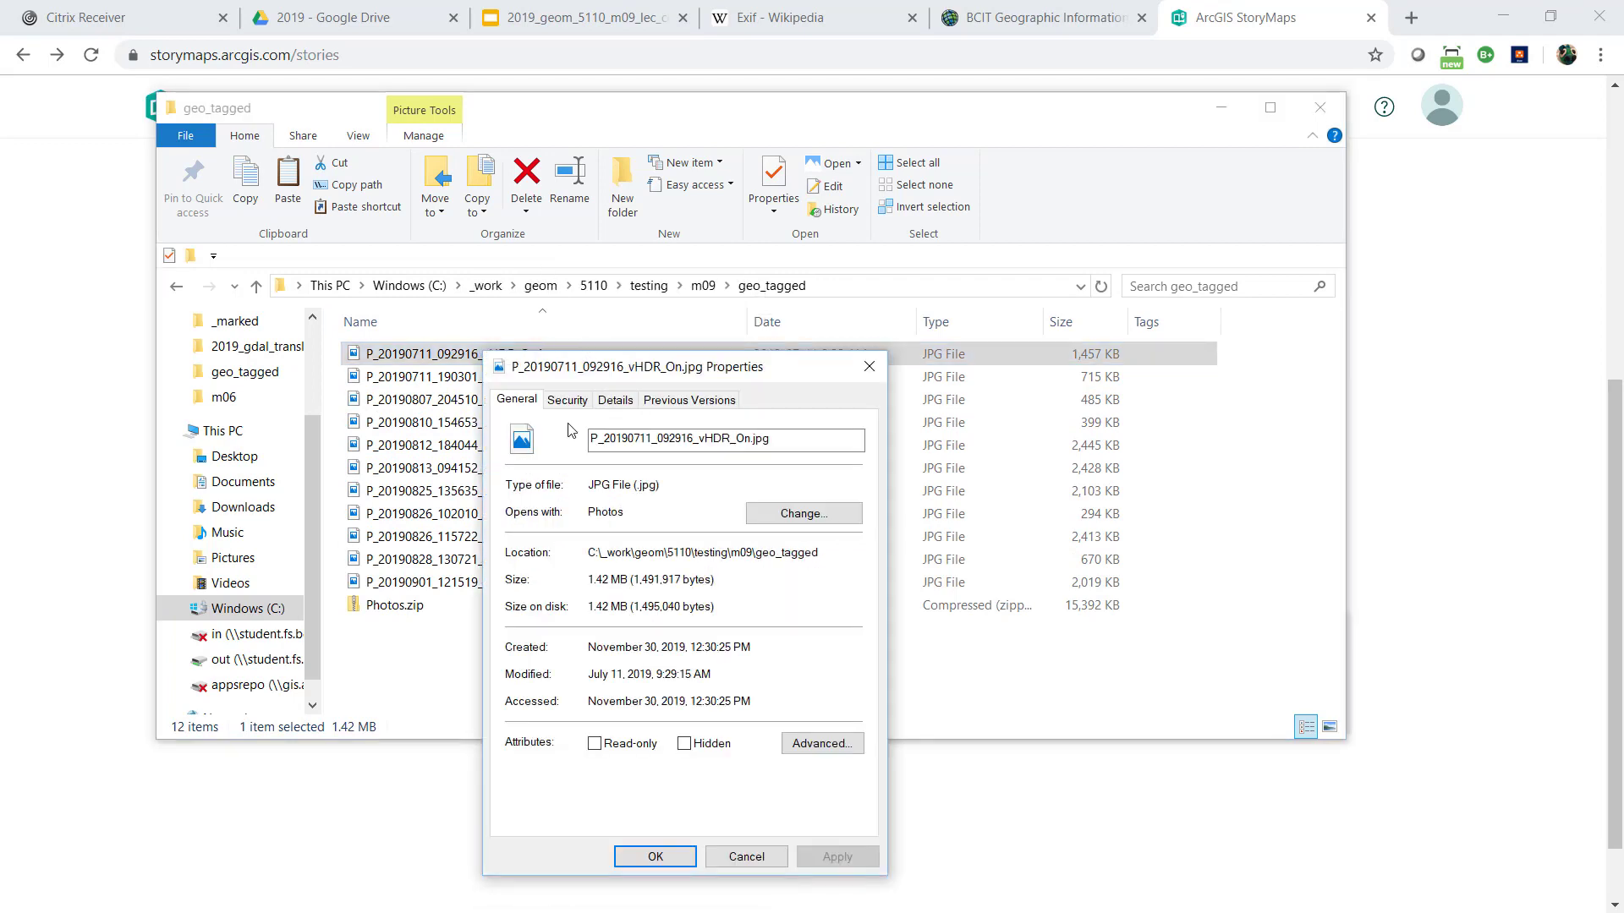
pyautogui.click(617, 399)
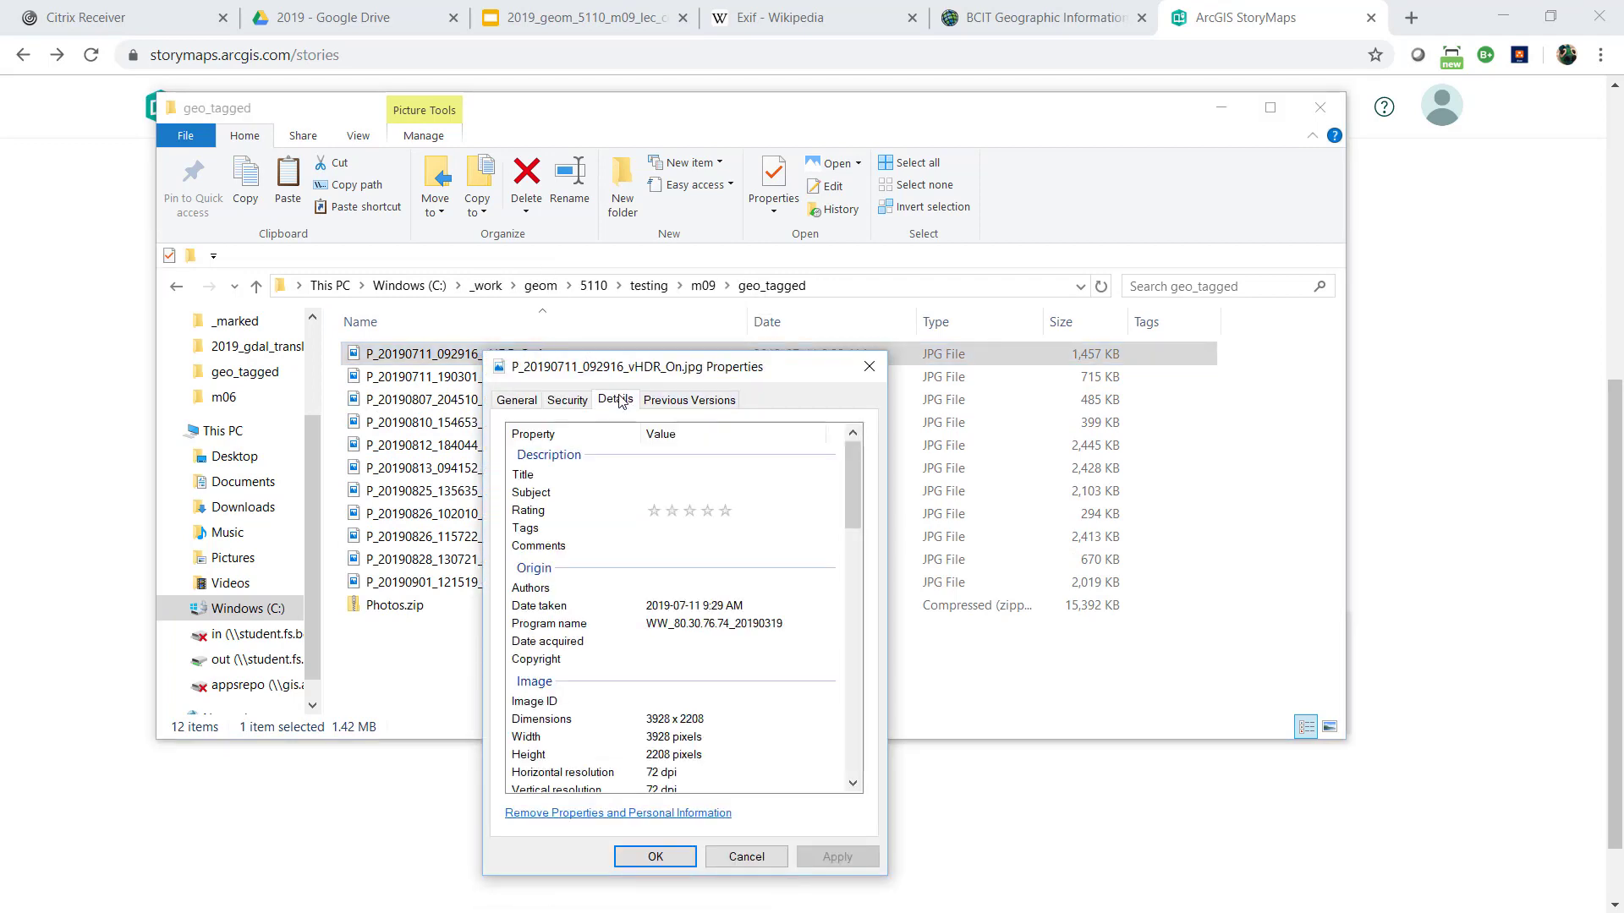
pyautogui.scroll(-6, 744, 569)
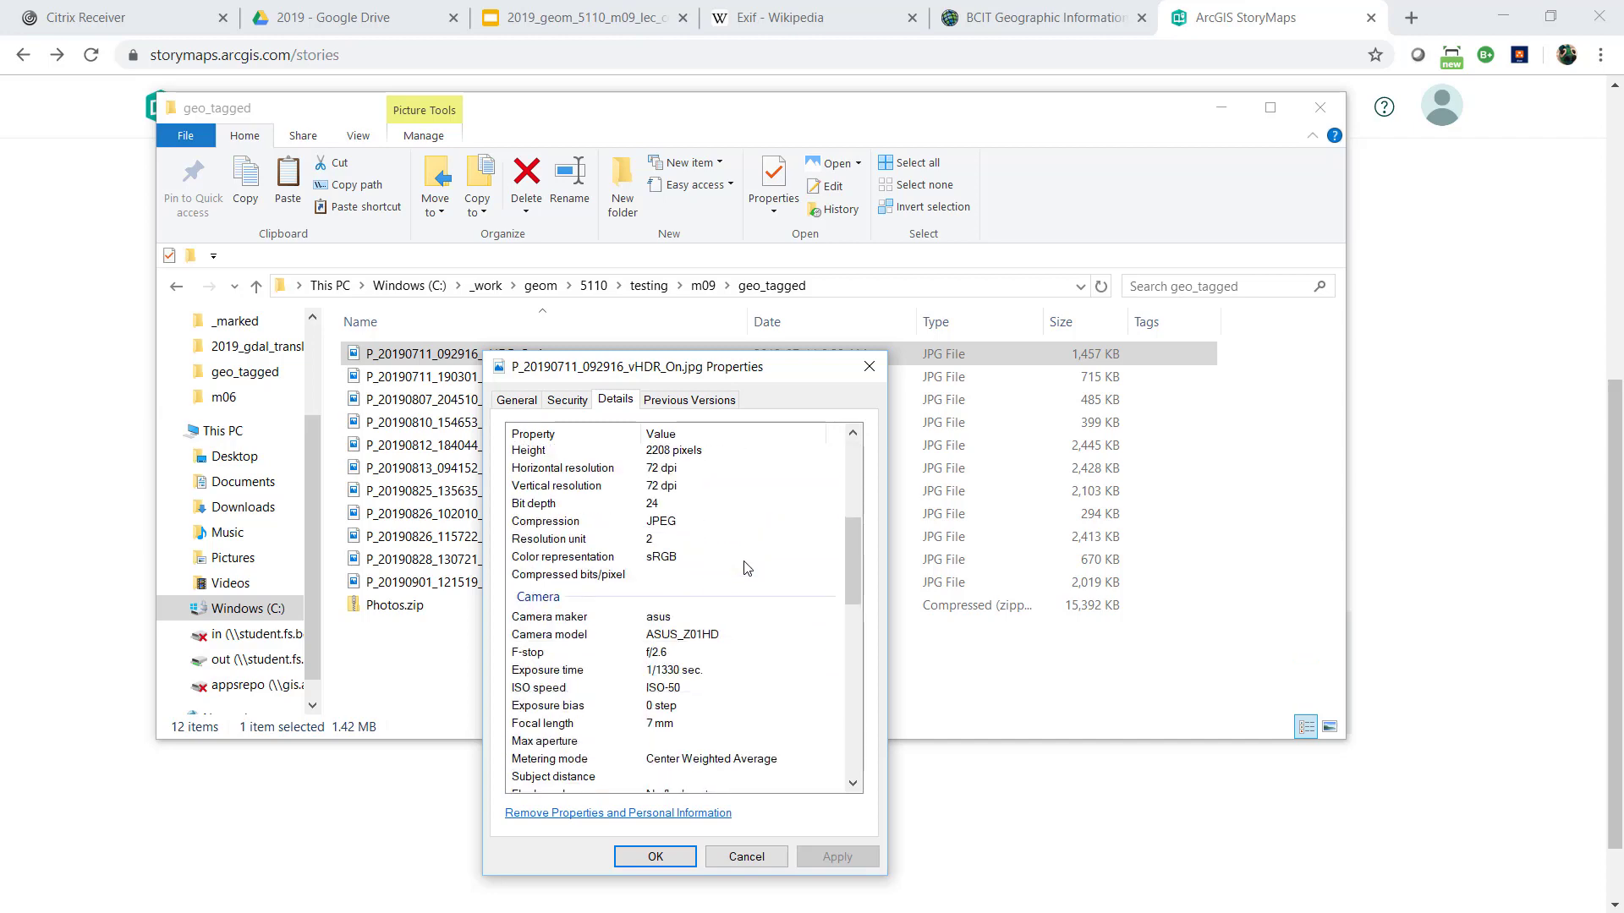
pyautogui.scroll(-6, 745, 568)
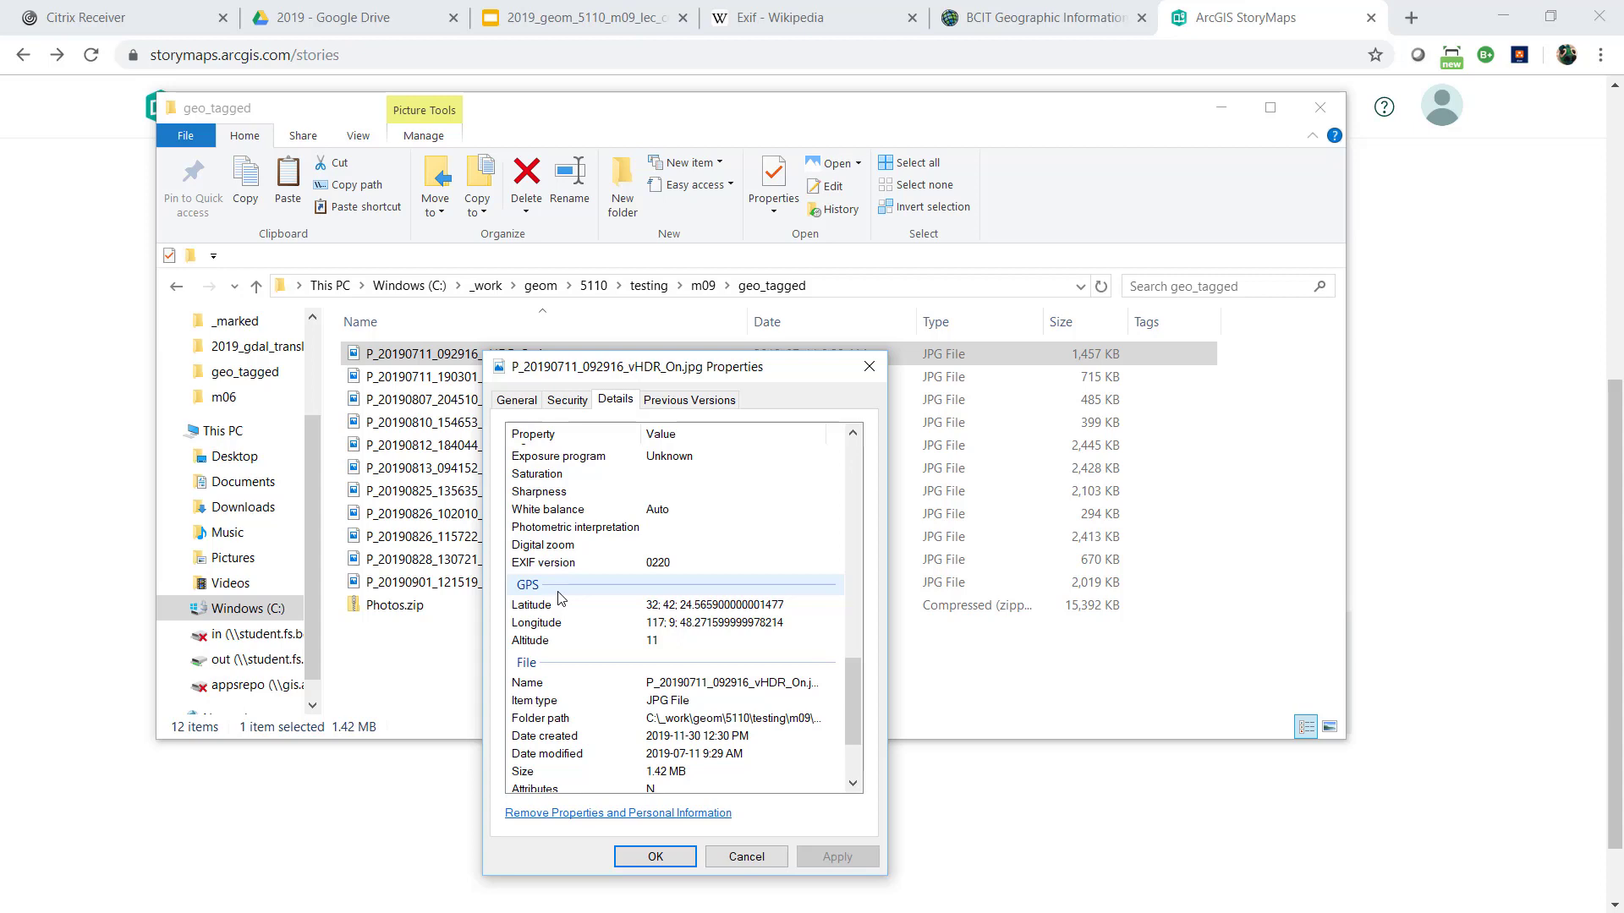
pyautogui.moveTo(662, 378); pyautogui.dragTo(684, 183)
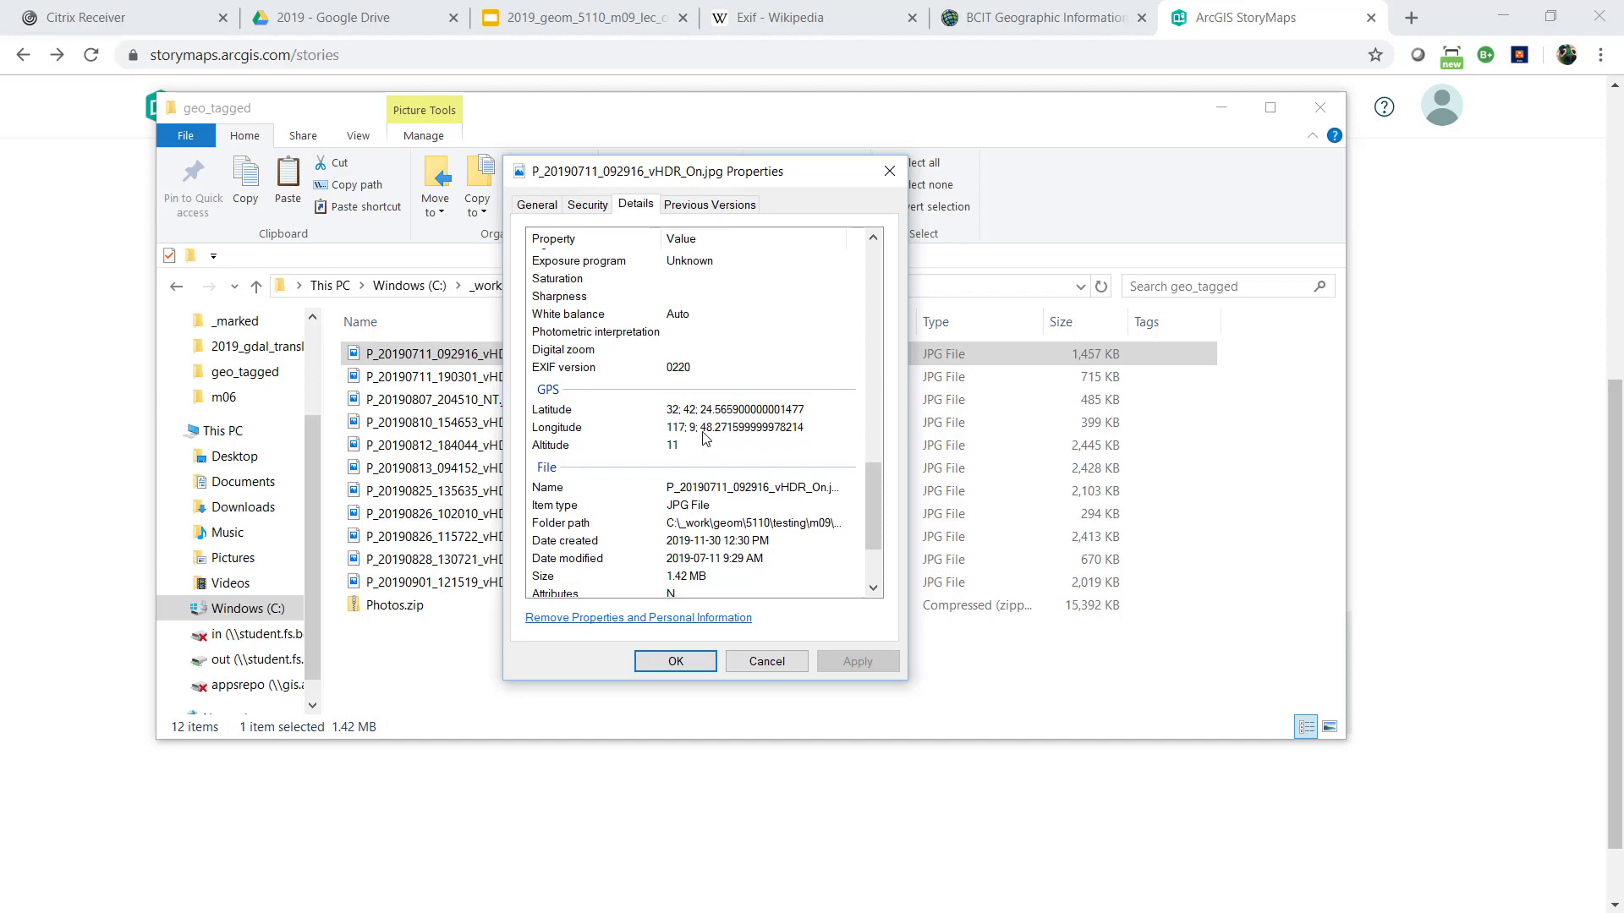
pyautogui.click(889, 171)
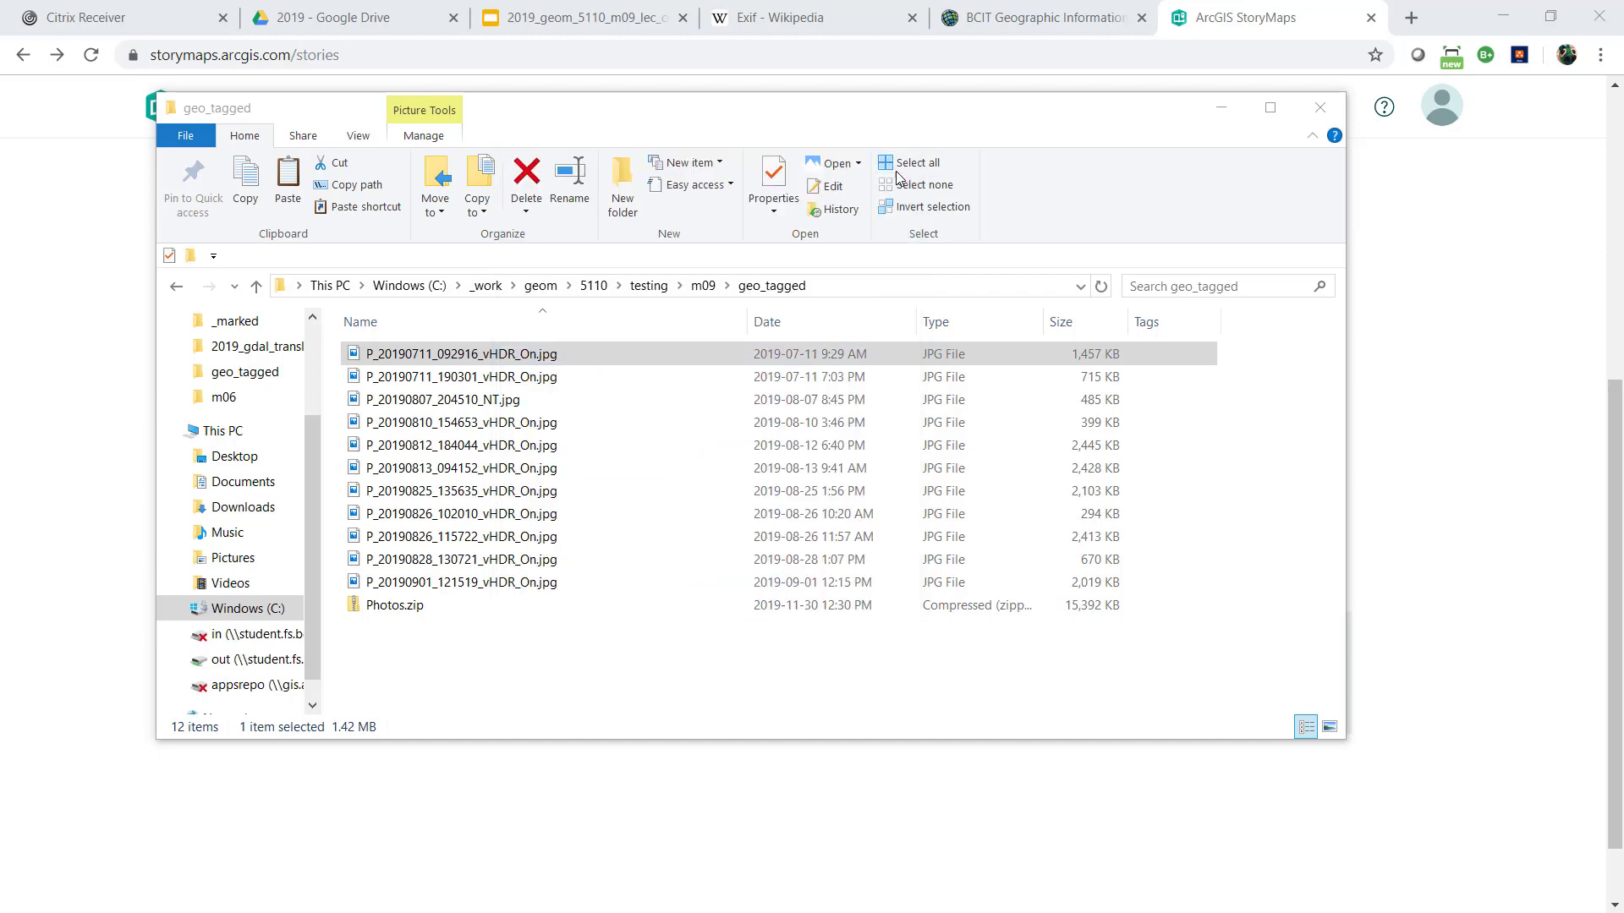
pyautogui.doubleClick(608, 356)
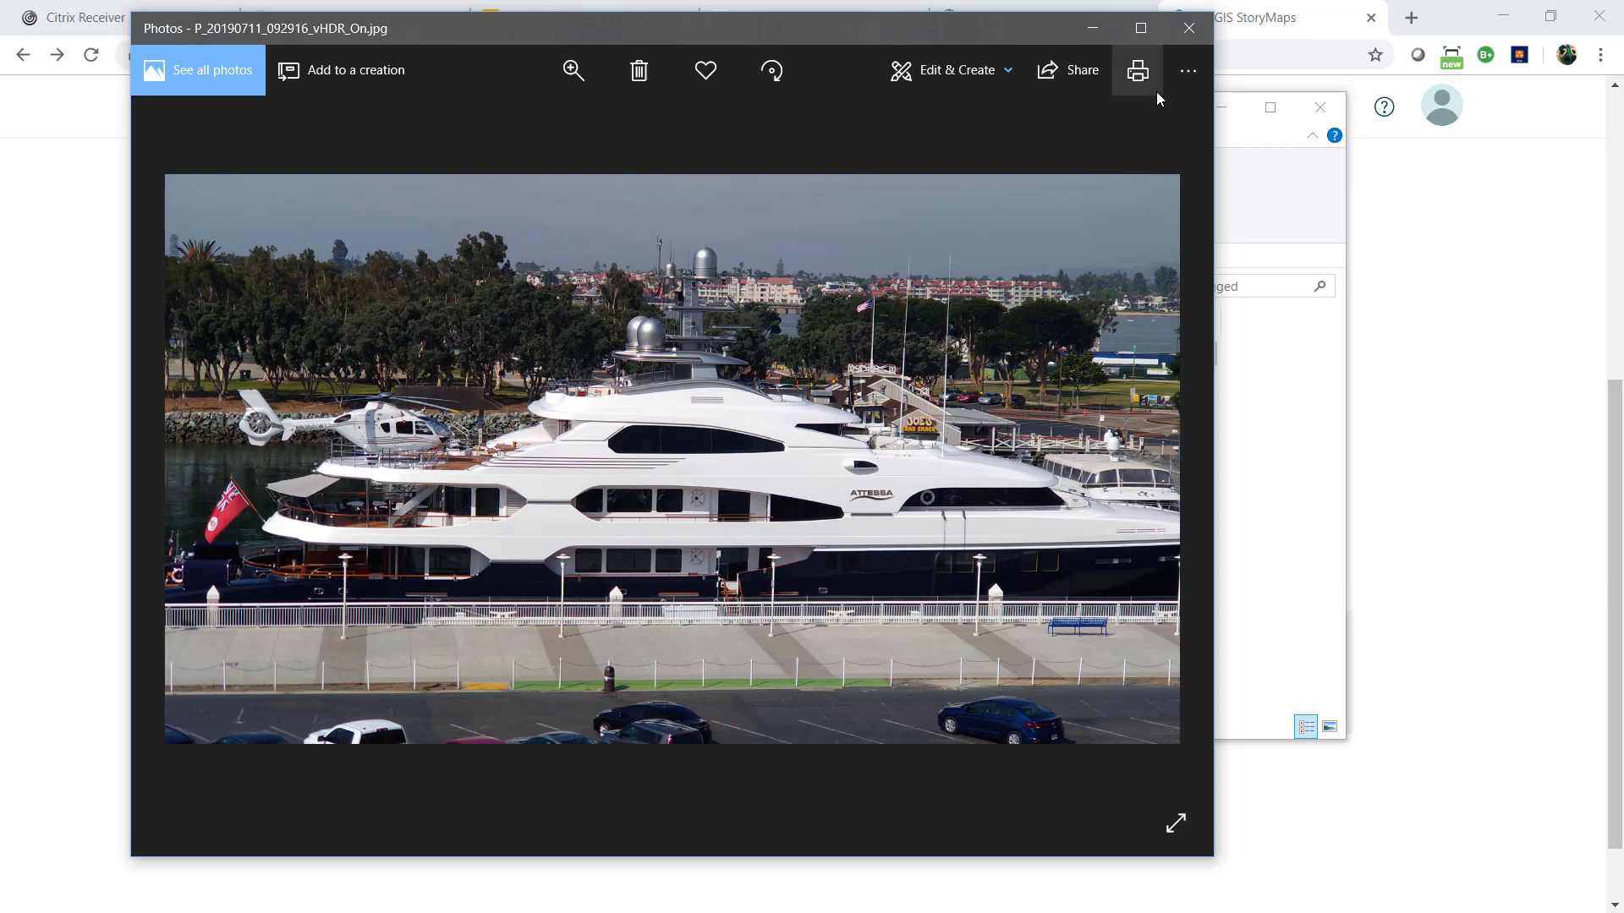
pyautogui.click(1184, 30)
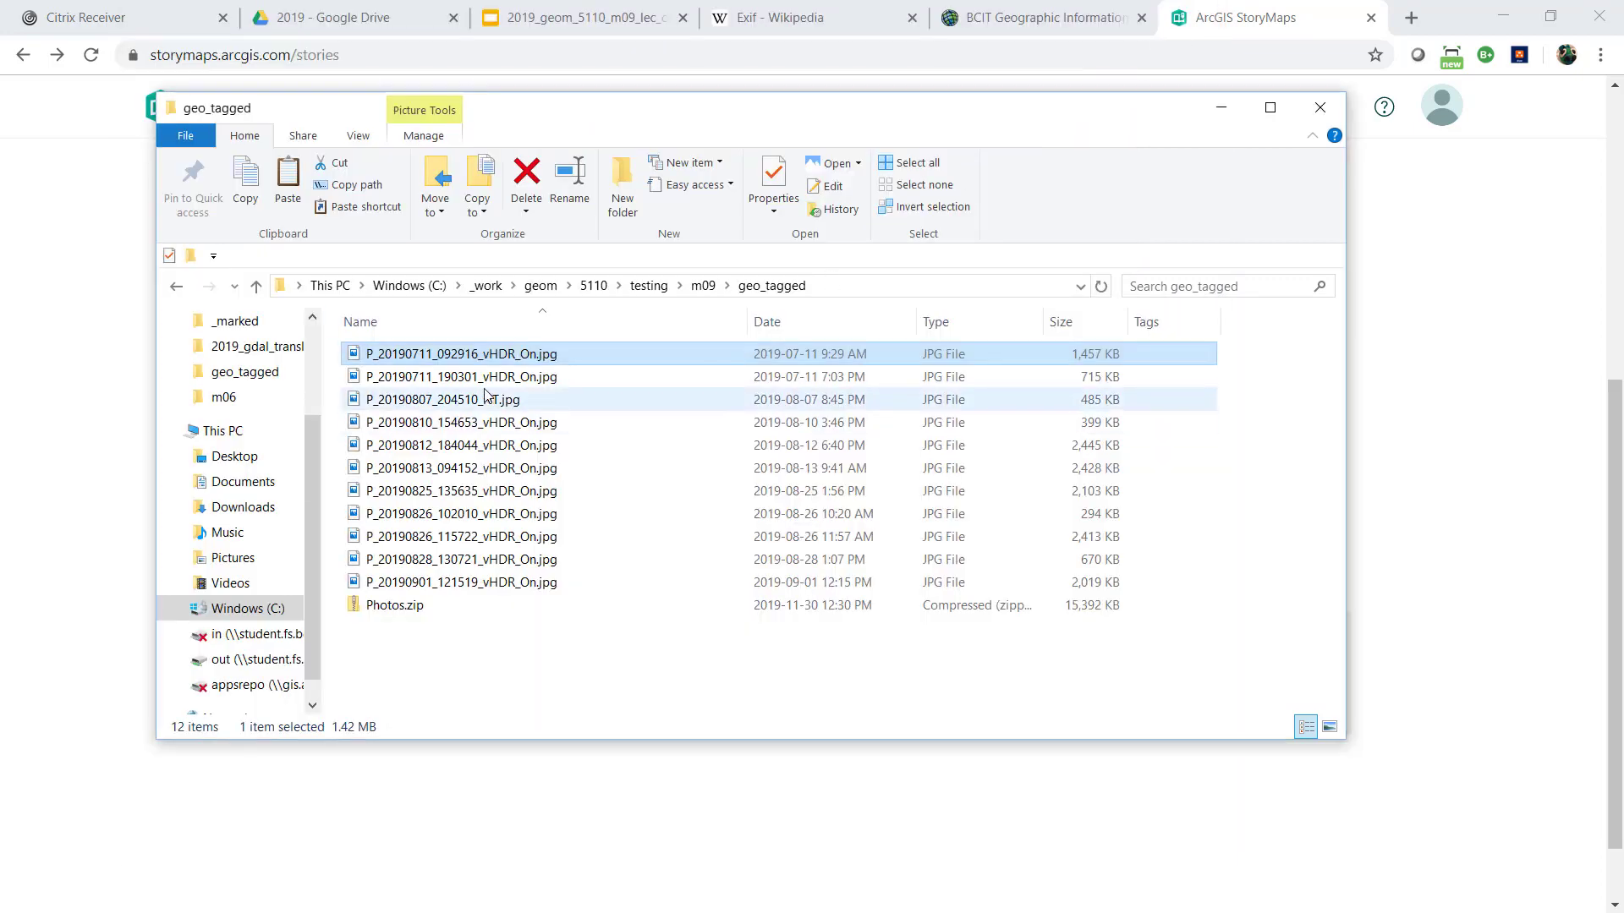
# Examine the GPS latitude, longitude and altitude in the file properties of P_20190825_135635_vHDR_On.jpg
pyautogui.rightClick(479, 490)
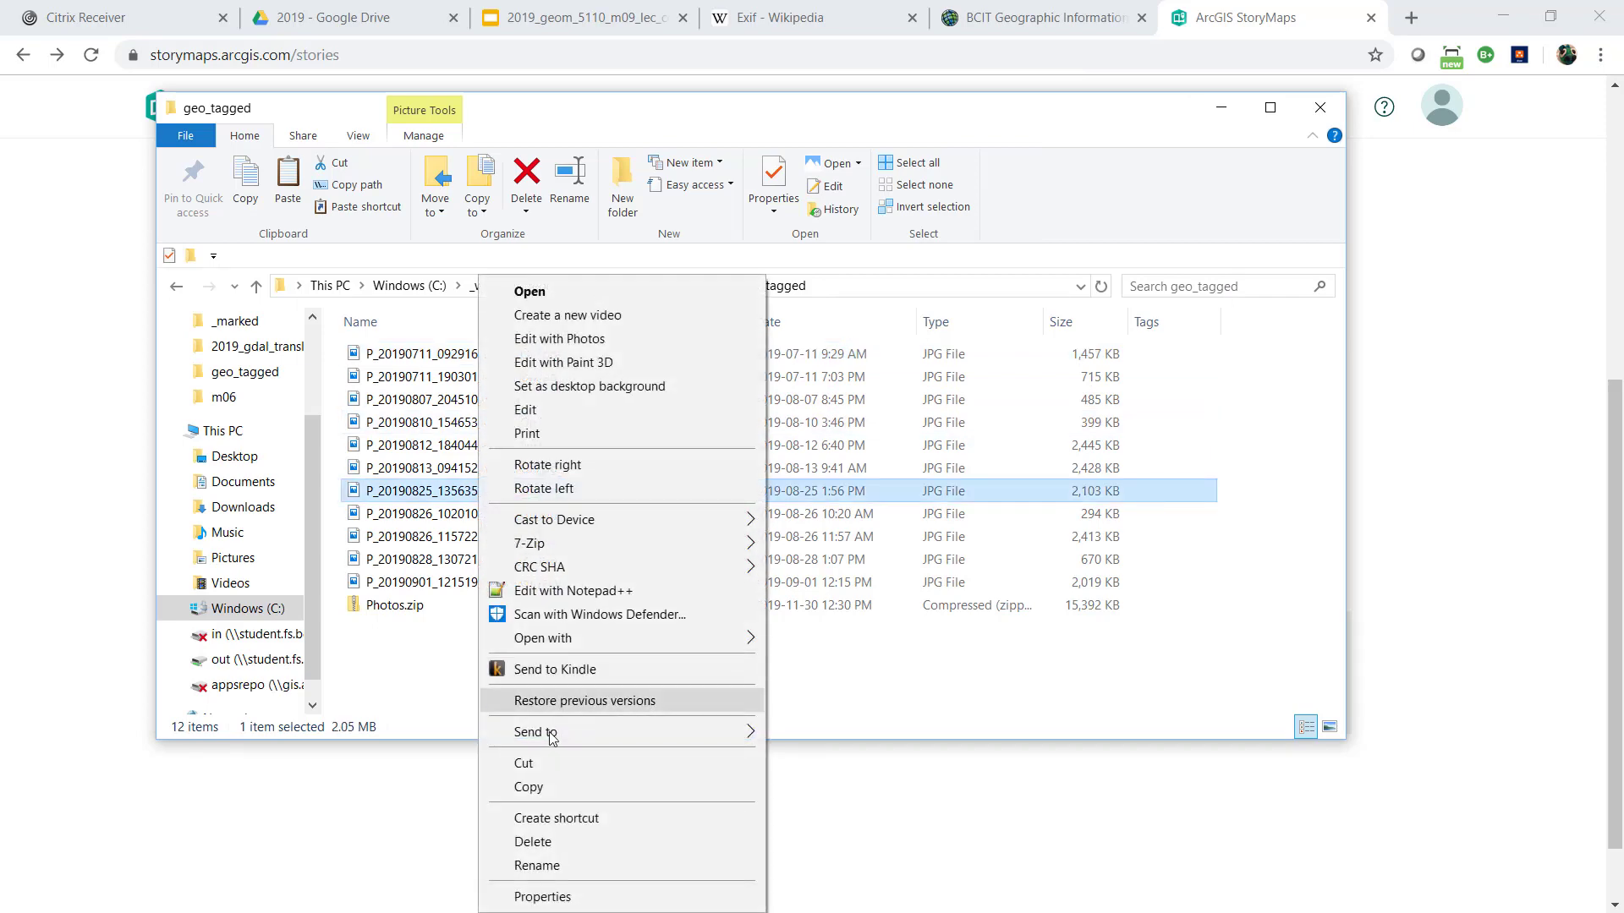
pyautogui.click(542, 896)
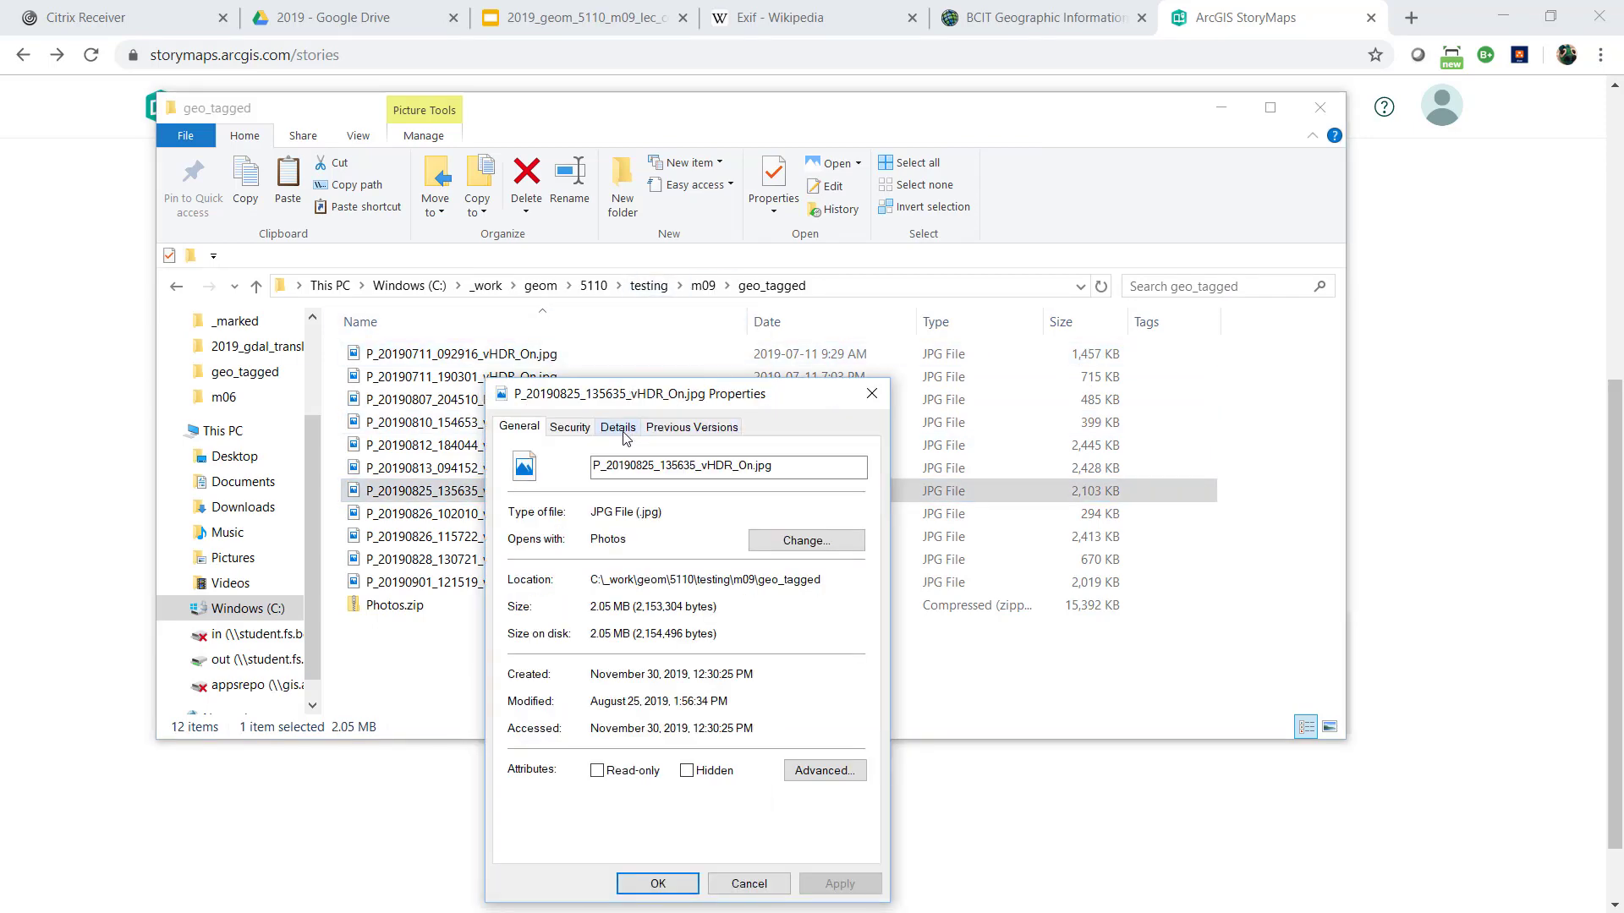
pyautogui.click(617, 427)
pyautogui.moveTo(724, 394); pyautogui.dragTo(647, 203)
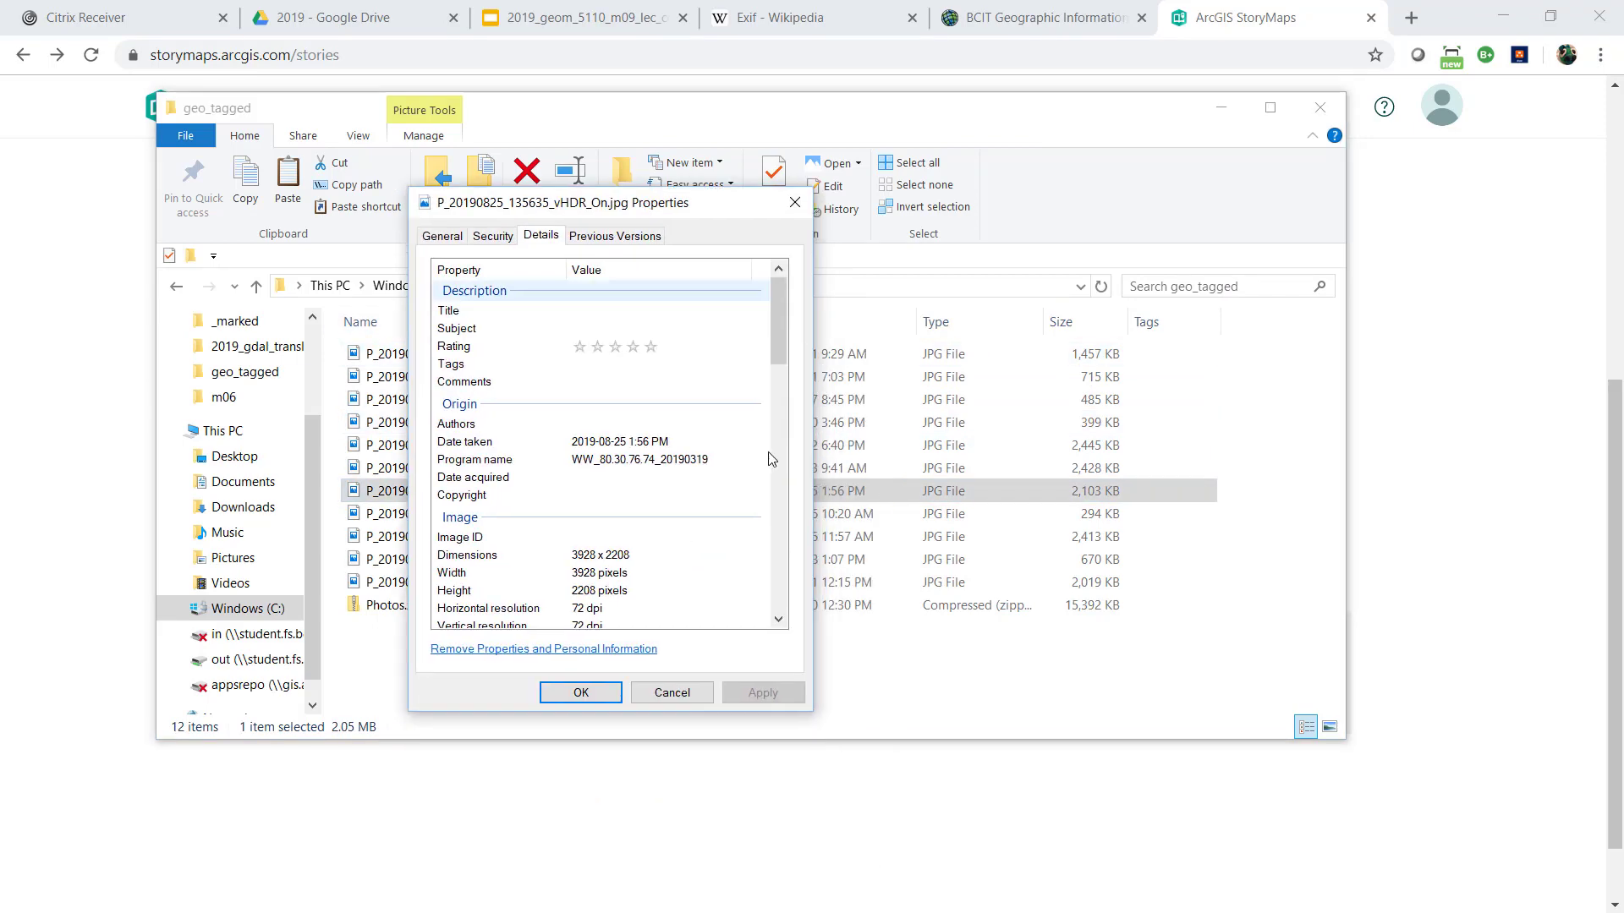
pyautogui.scroll(-15, 771, 459)
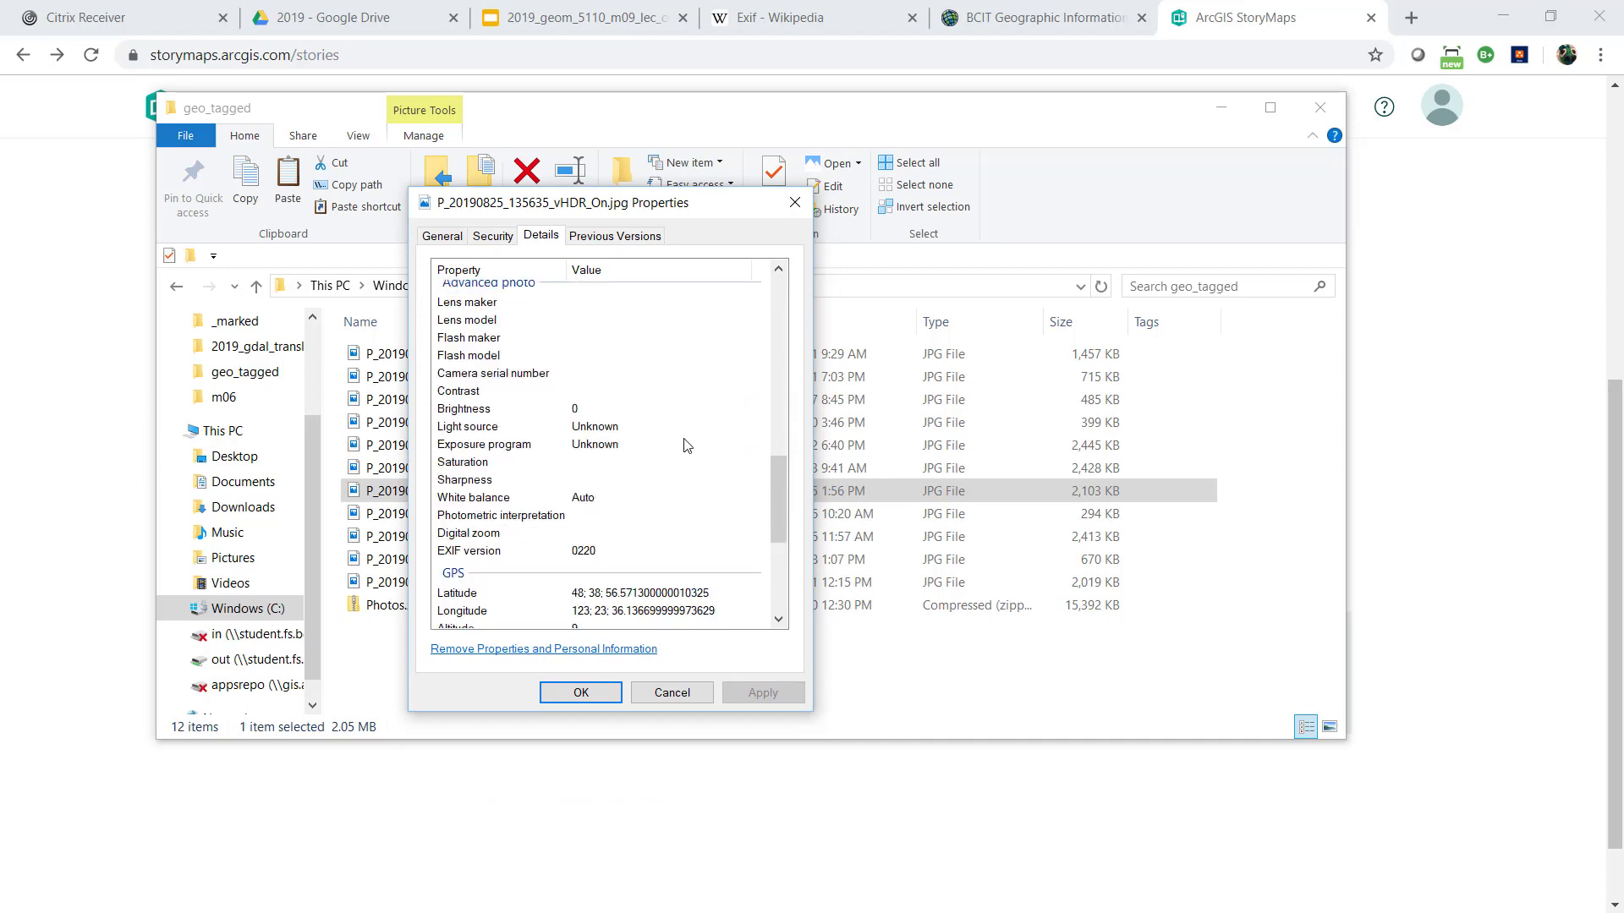
pyautogui.scroll(-2, 687, 445)
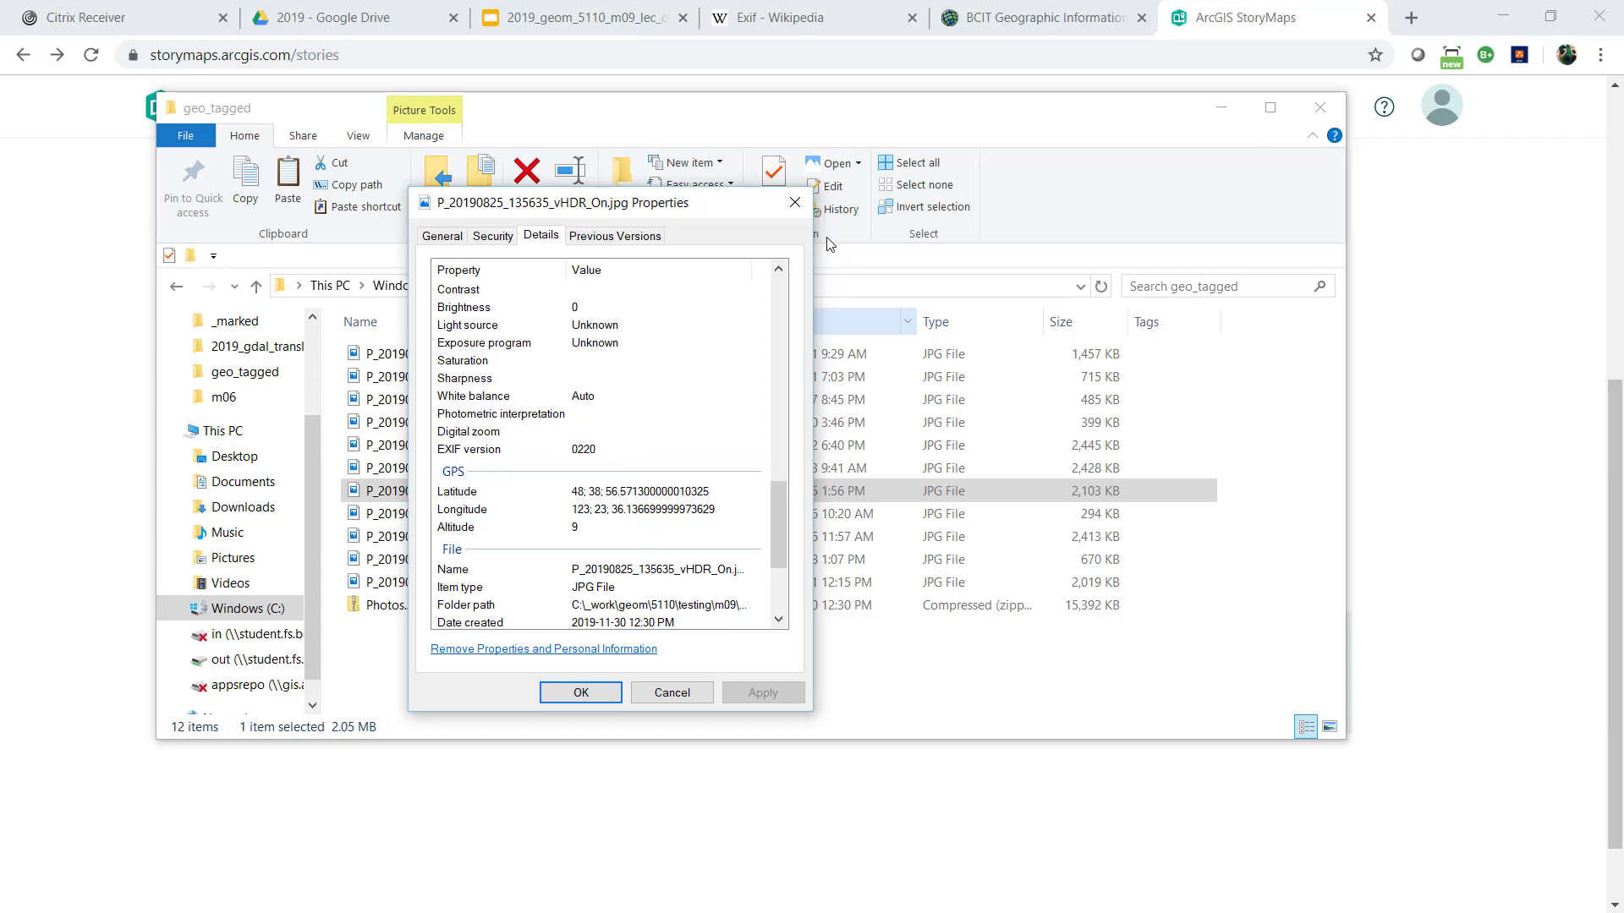
pyautogui.click(795, 203)
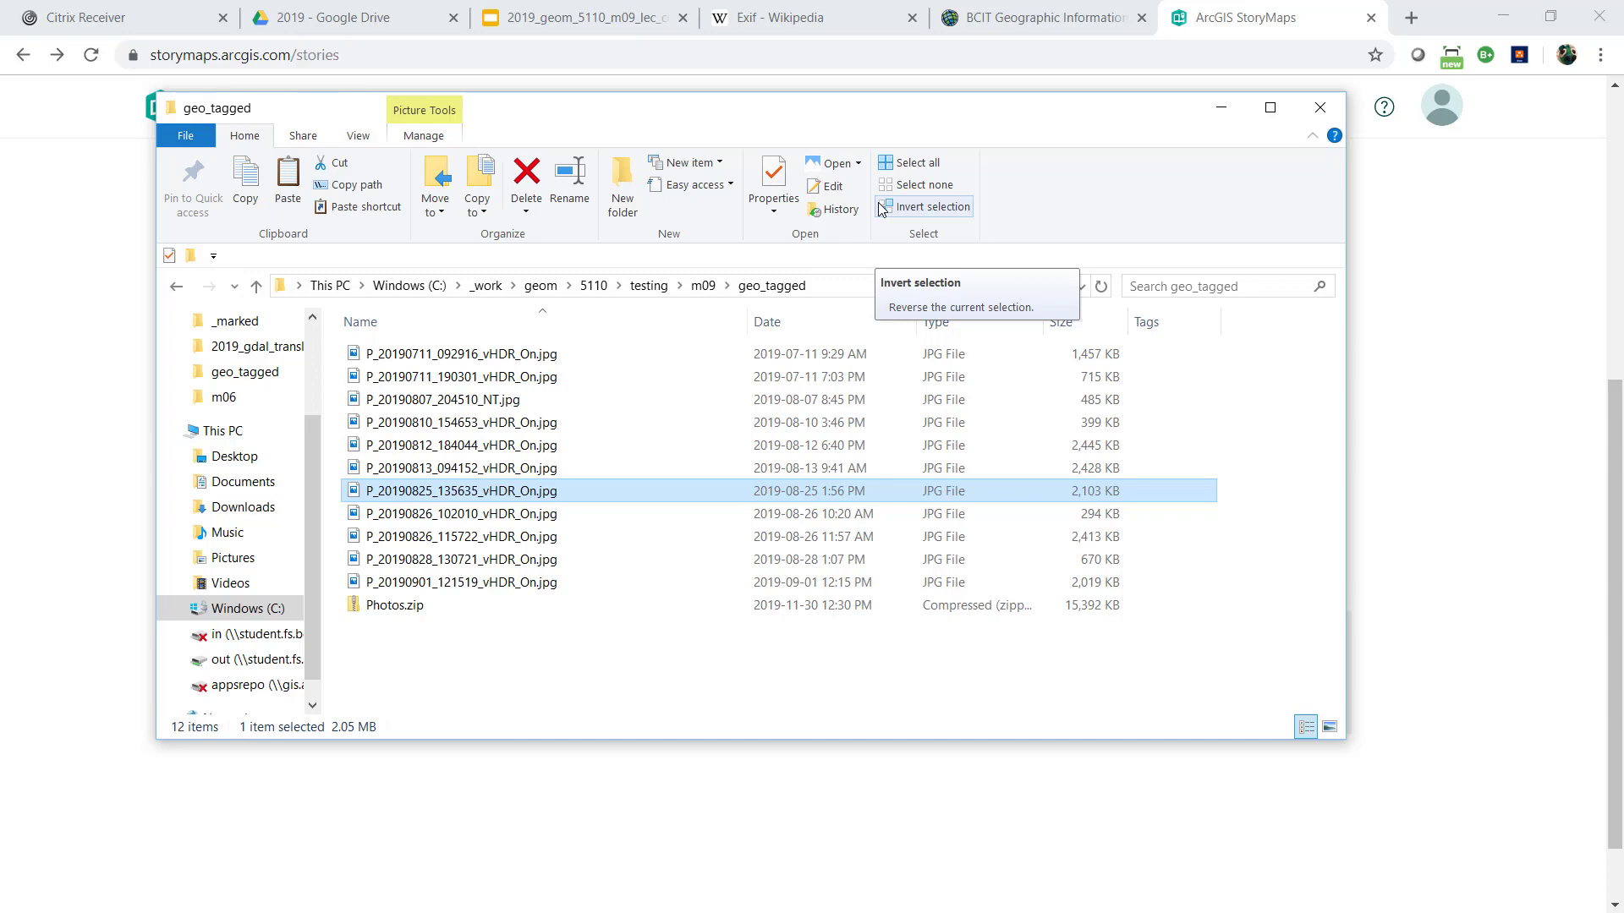
# Review the Wikipedia article on Exif, including its introduction, background and geolocation sections
pyautogui.click(799, 17)
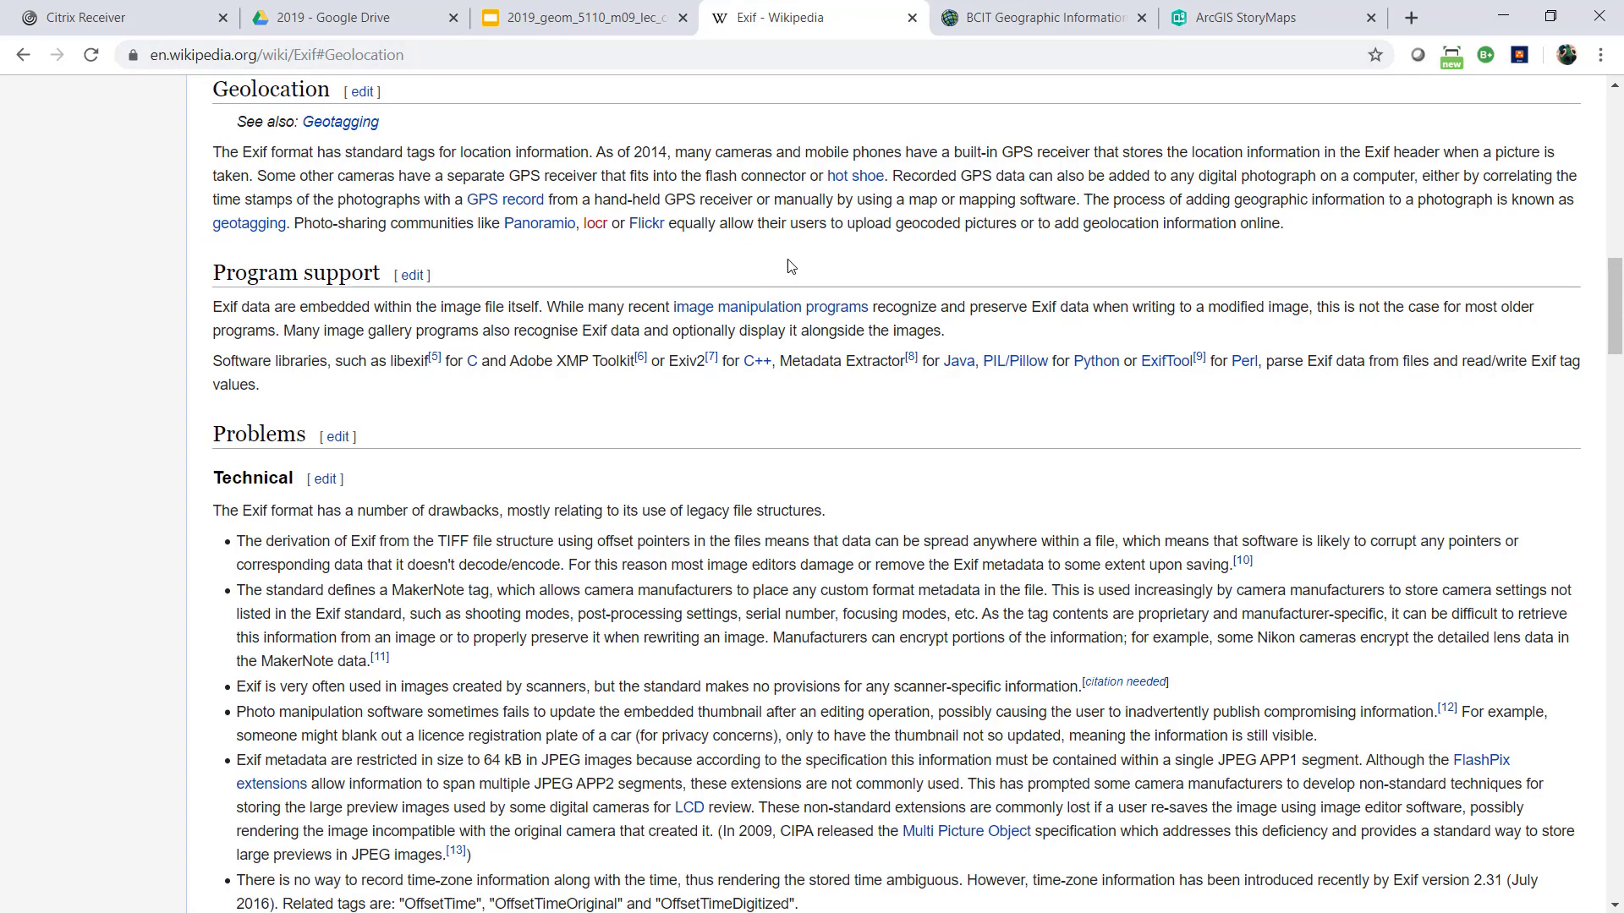
pyautogui.scroll(8, 800, 276)
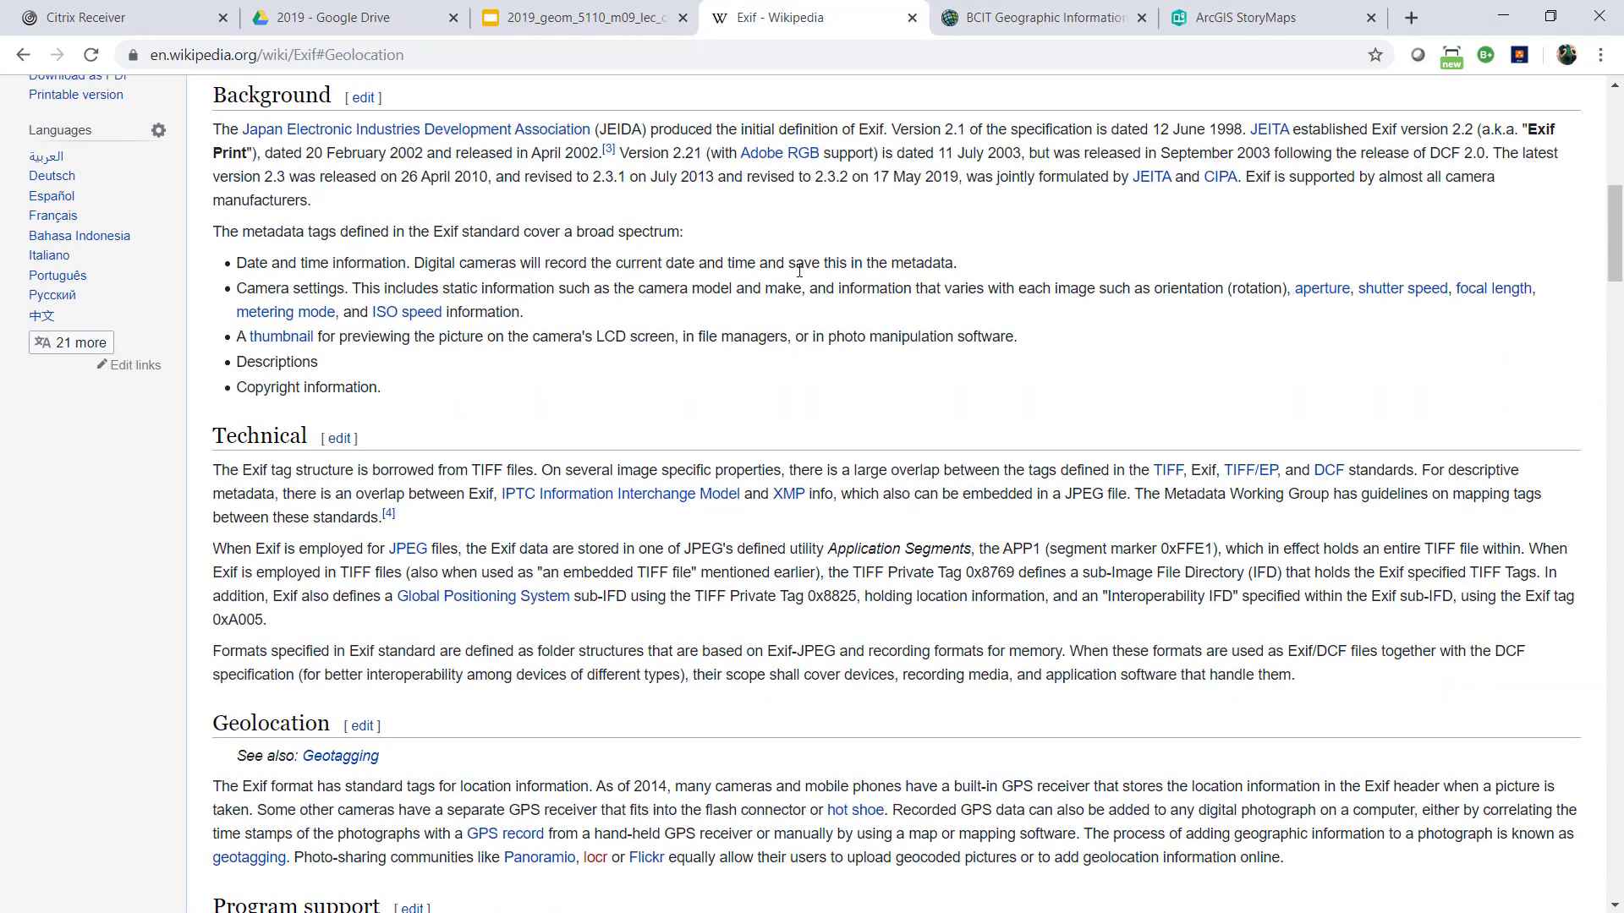
pyautogui.scroll(3, 921, 216)
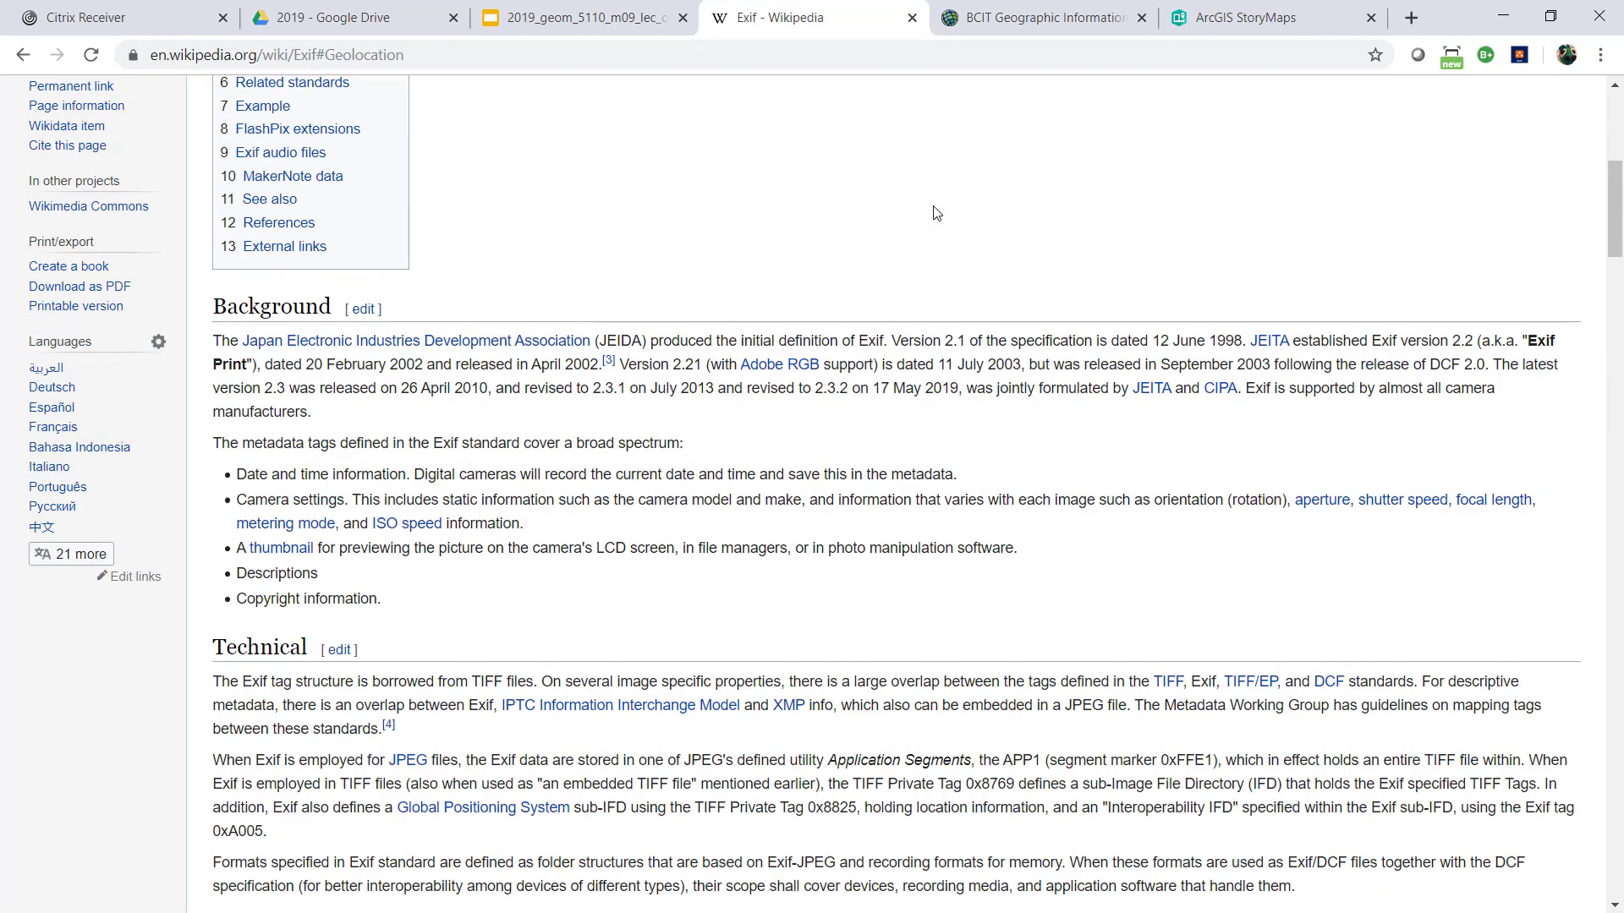
pyautogui.scroll(7, 951, 208)
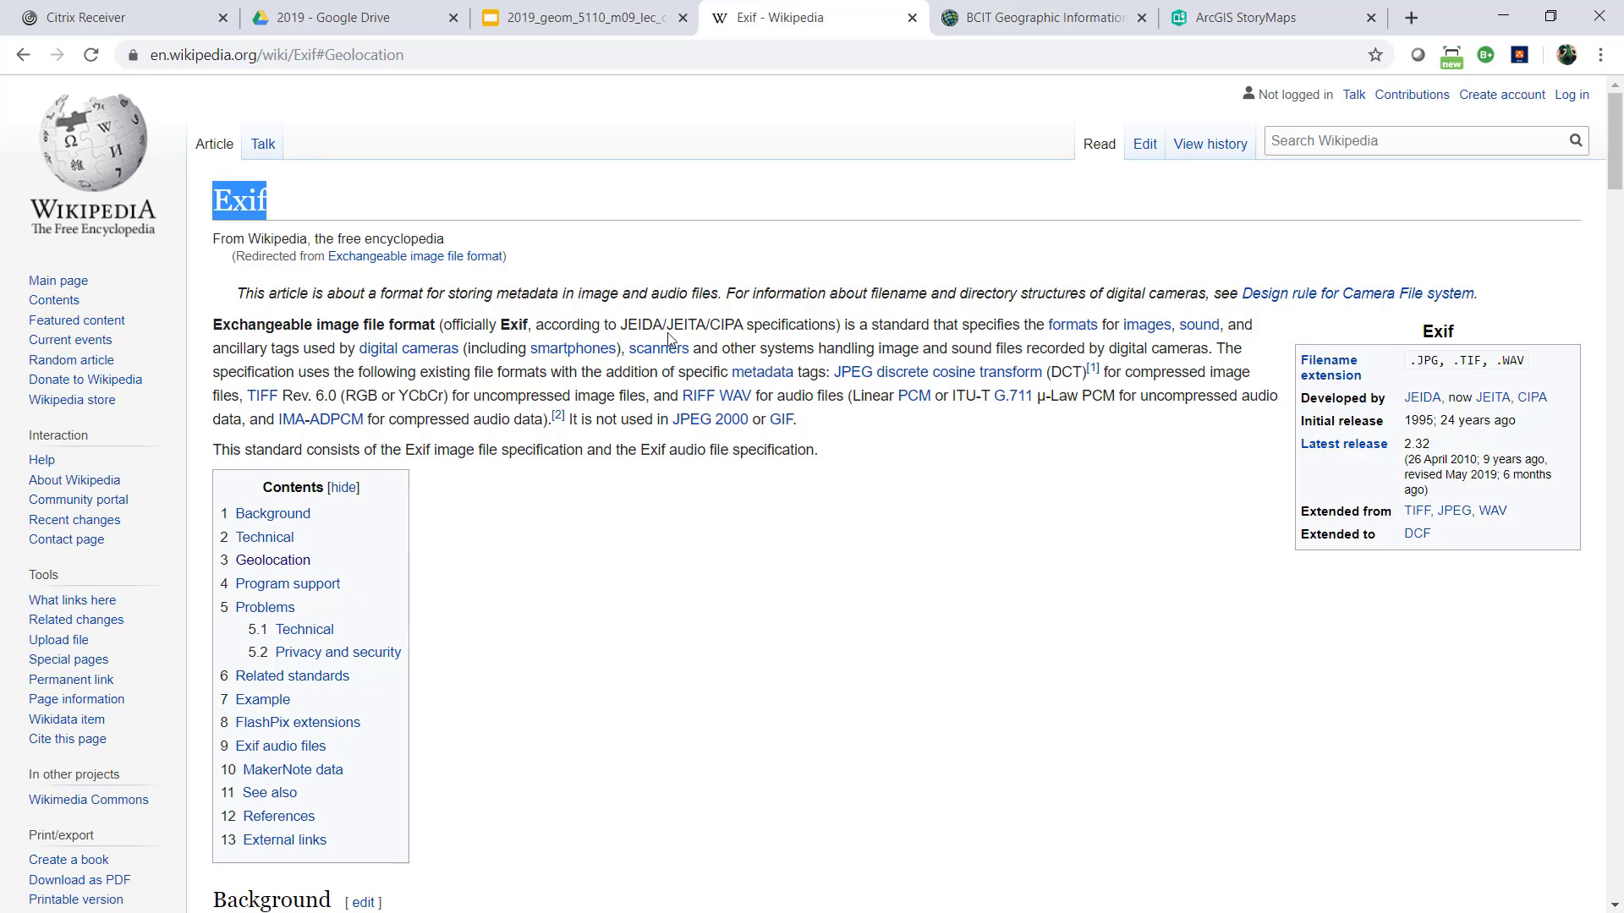
pyautogui.scroll(-3, 759, 357)
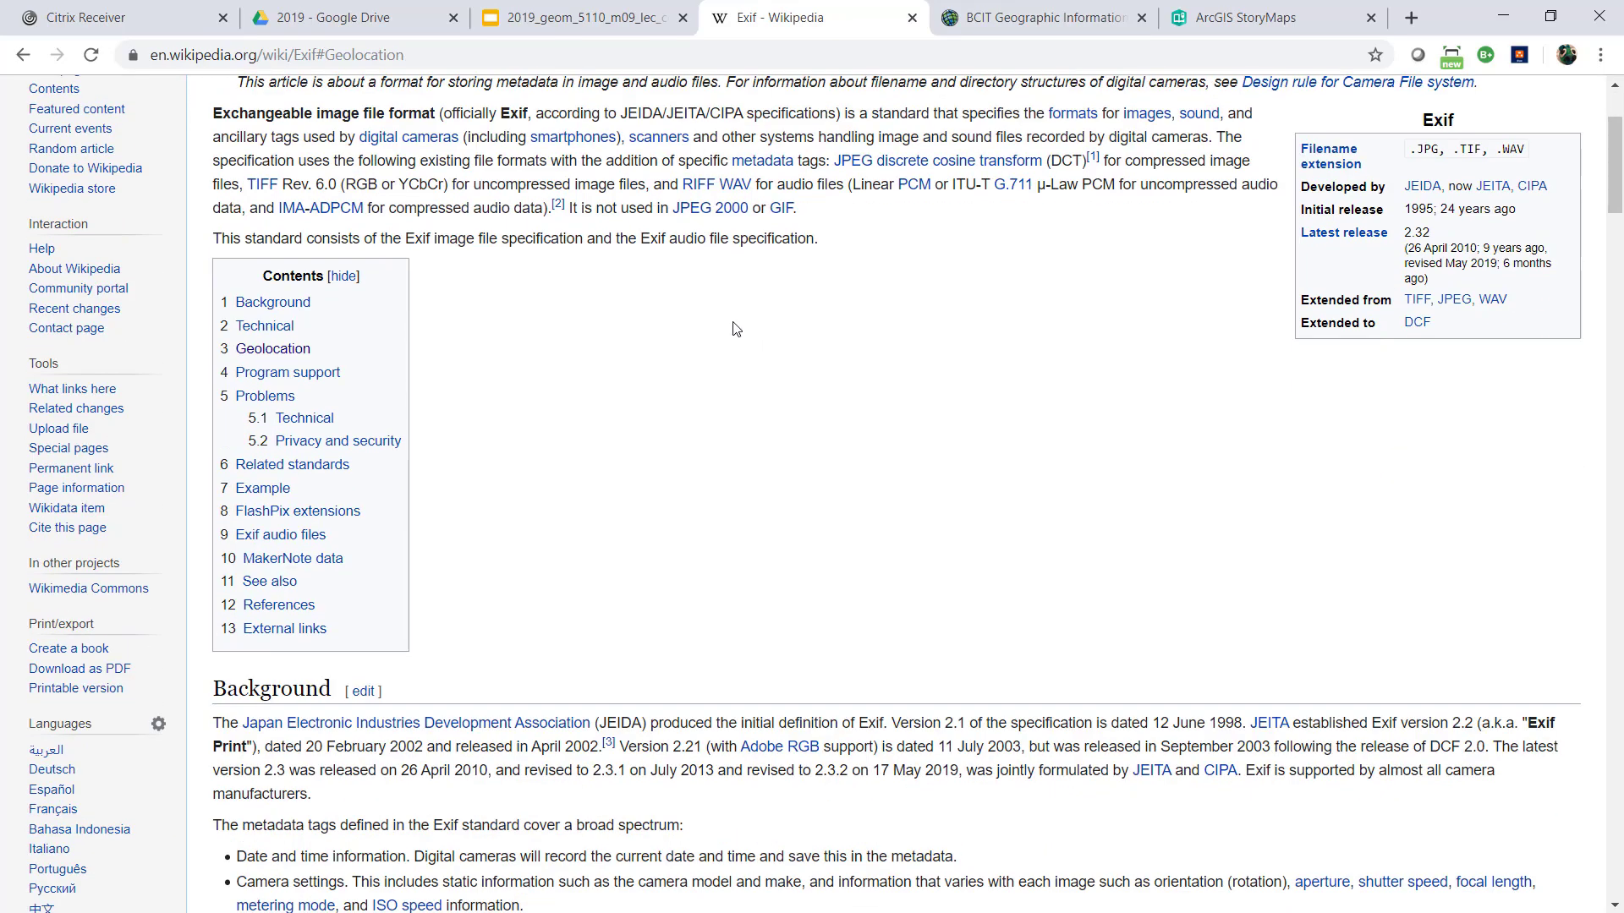
pyautogui.scroll(-11, 728, 322)
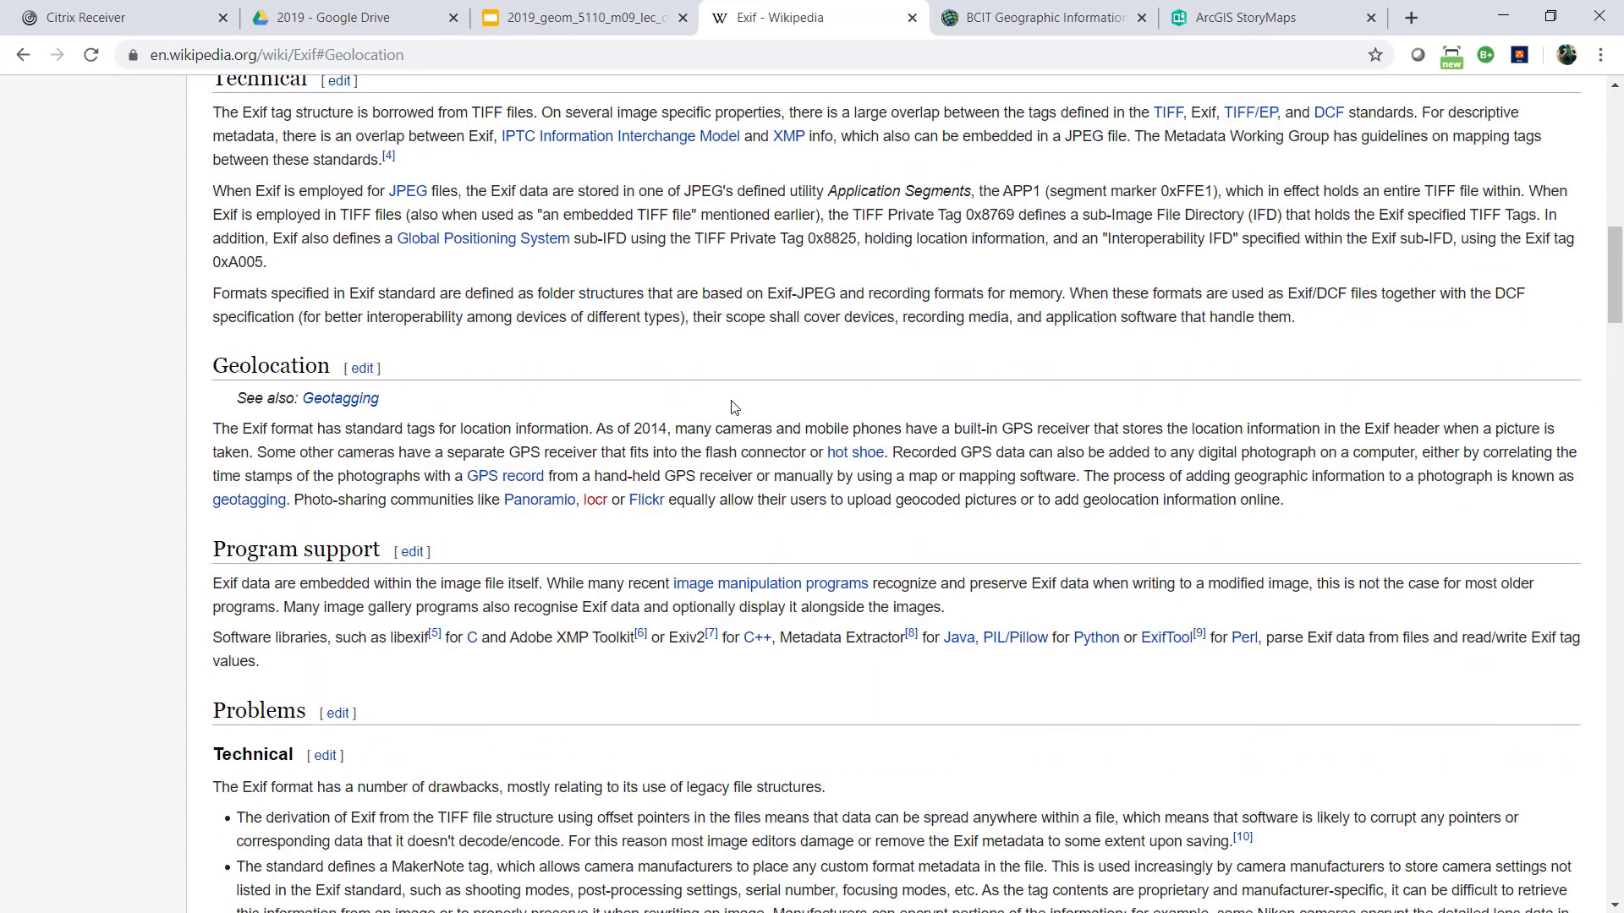
pyautogui.scroll(9, 729, 396)
pyautogui.scroll(5, 729, 395)
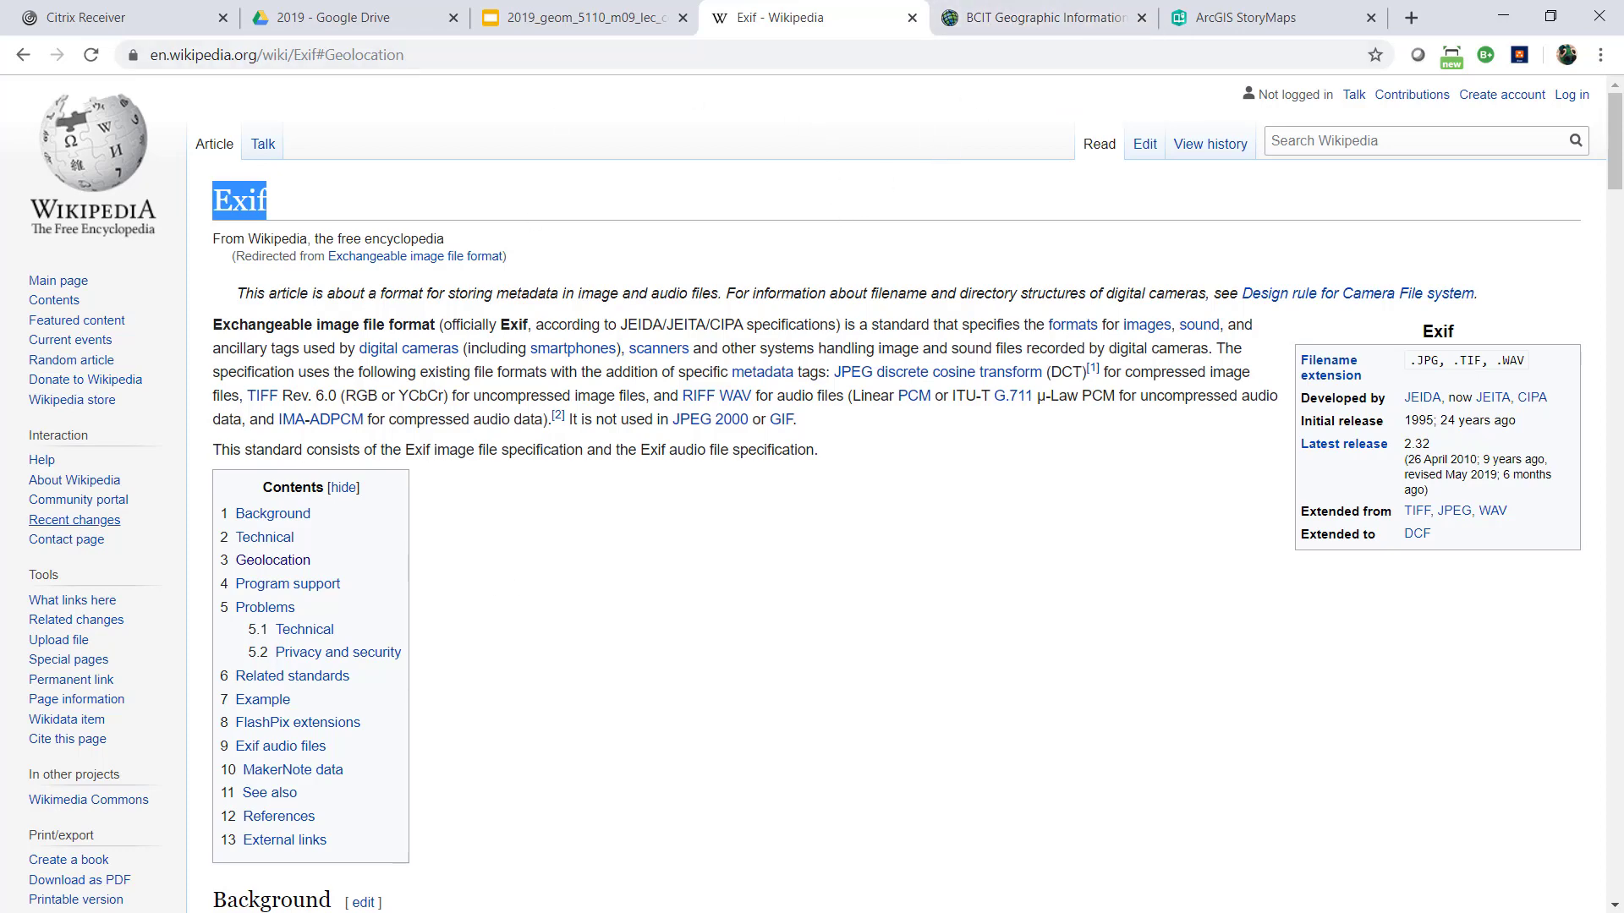
# Minimize the geo_tagged folder window and browse the ArcGIS Online content folders, ending in geom_5110_m09
pyautogui.hotkey('alt', 'Tab')
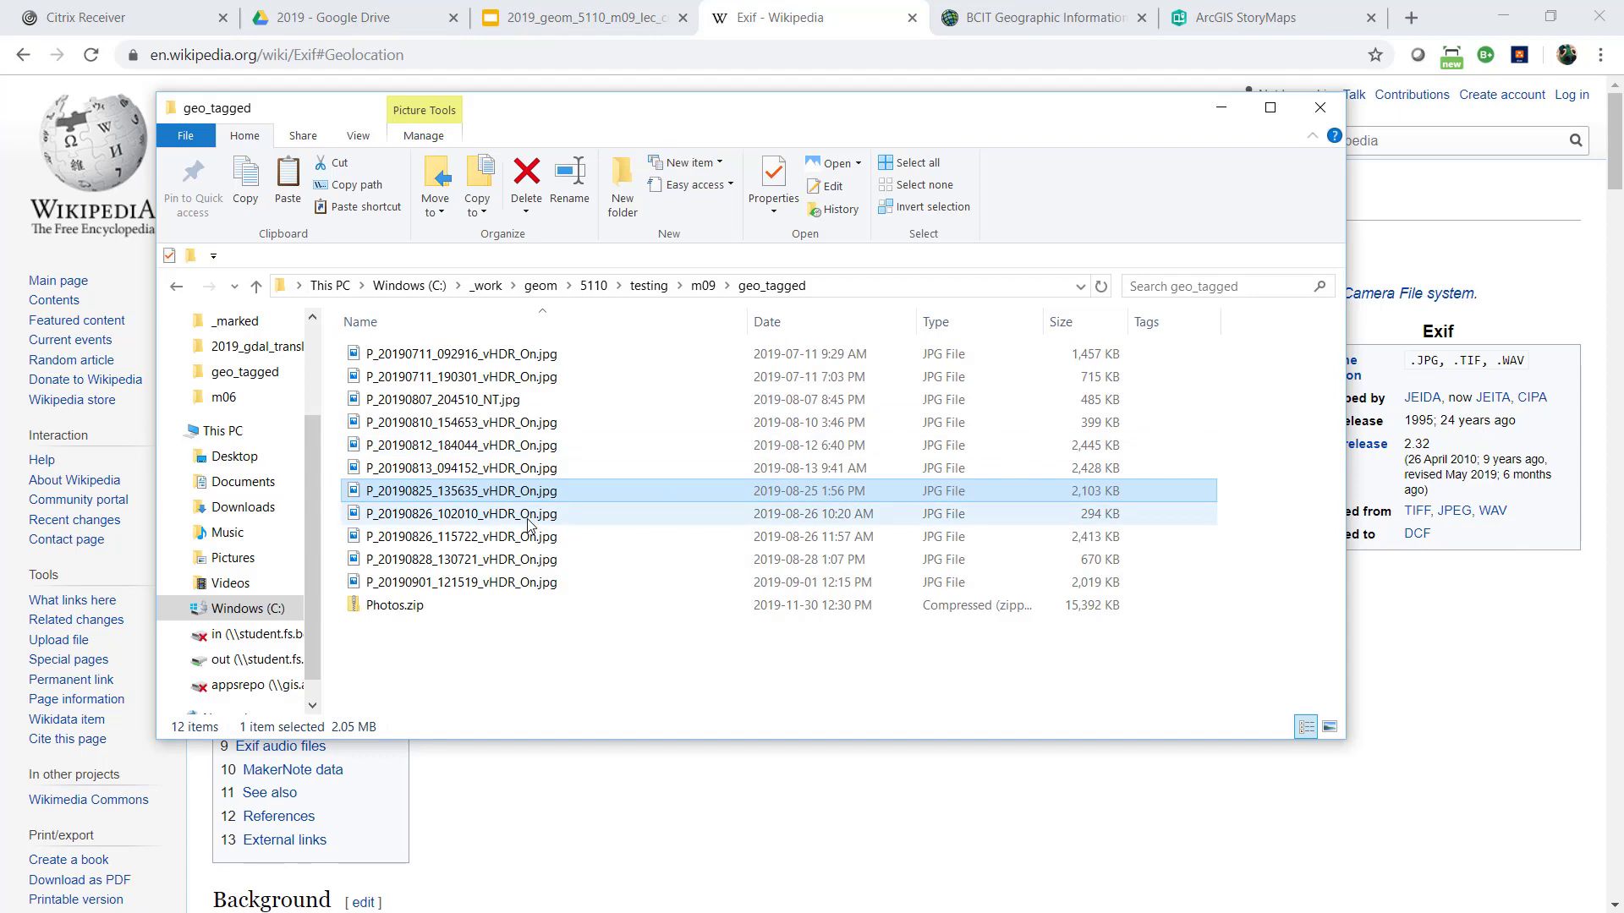
pyautogui.click(1219, 111)
pyautogui.click(1044, 17)
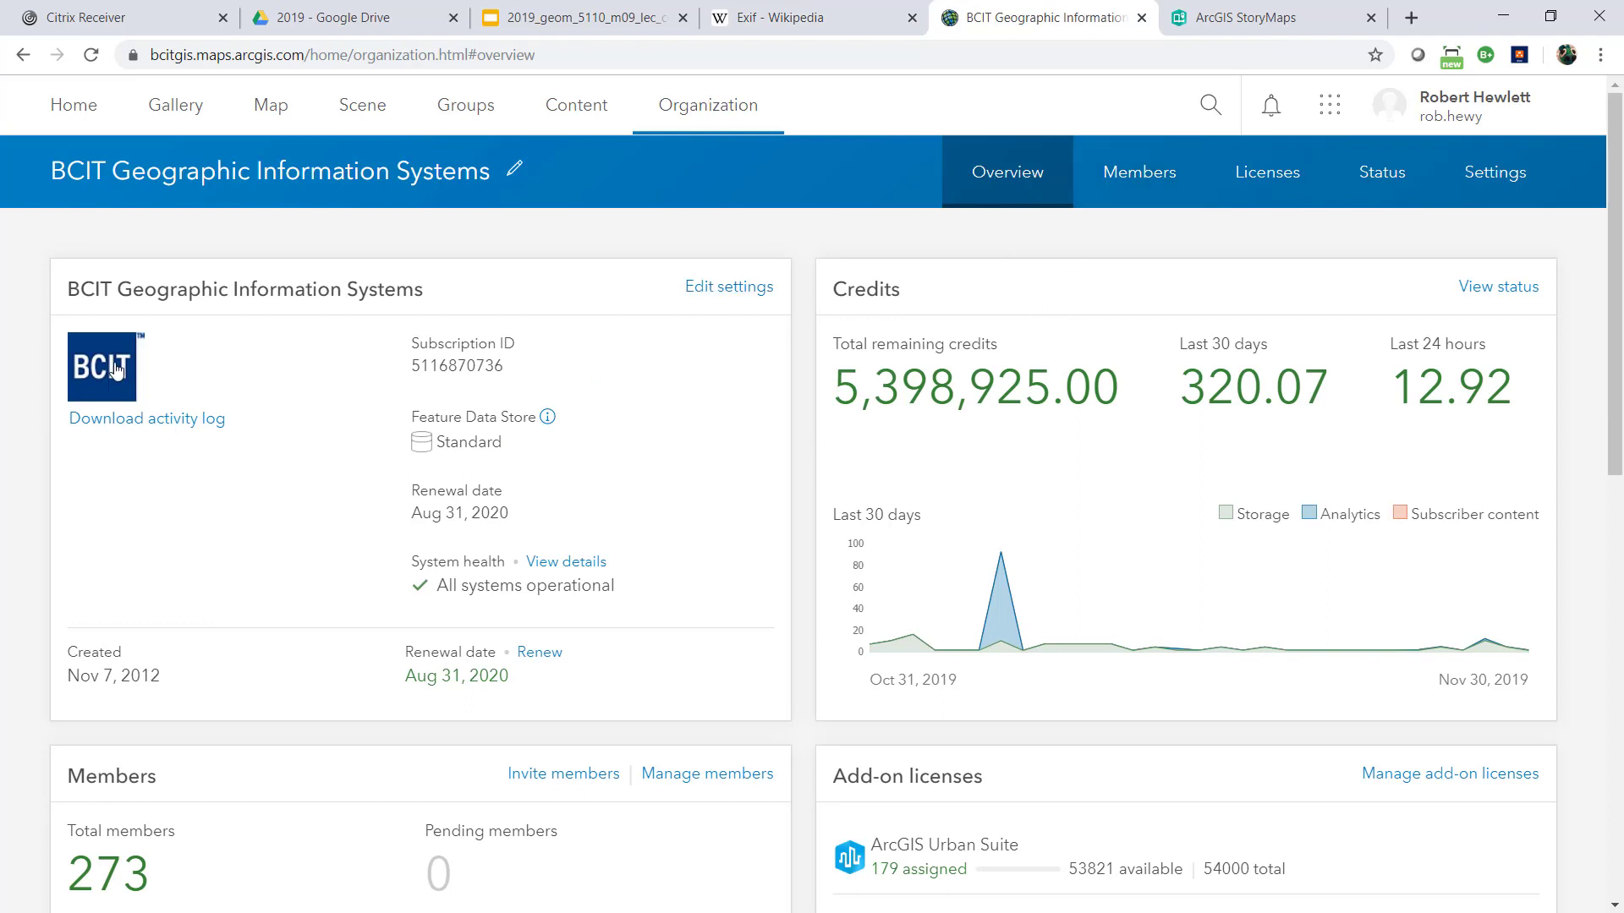
pyautogui.click(588, 127)
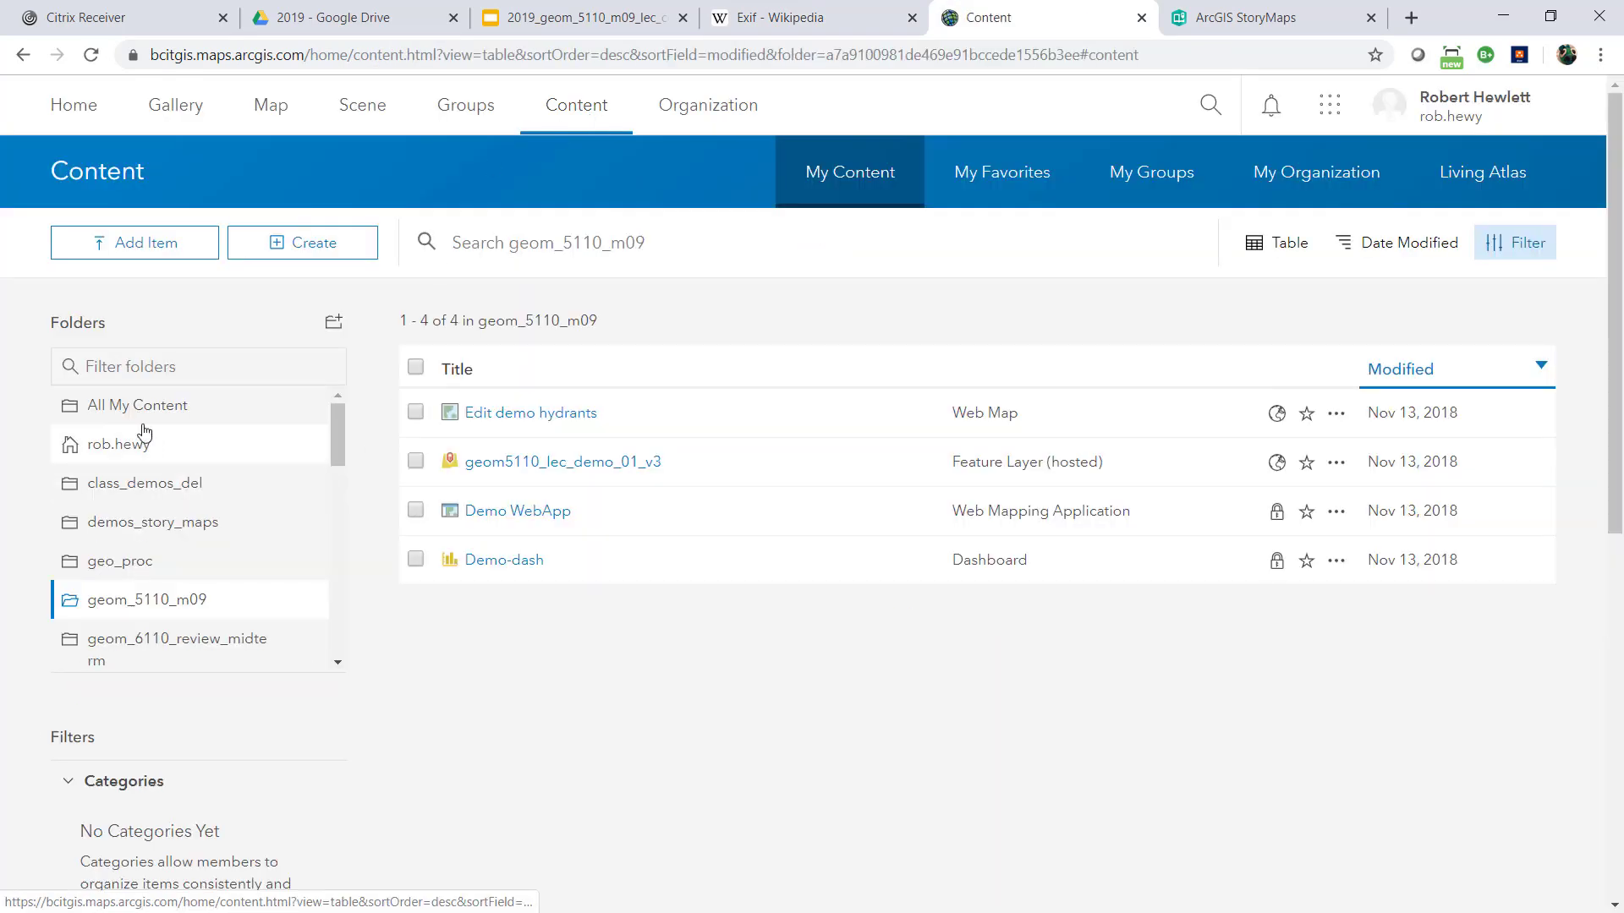
pyautogui.click(142, 408)
pyautogui.click(121, 447)
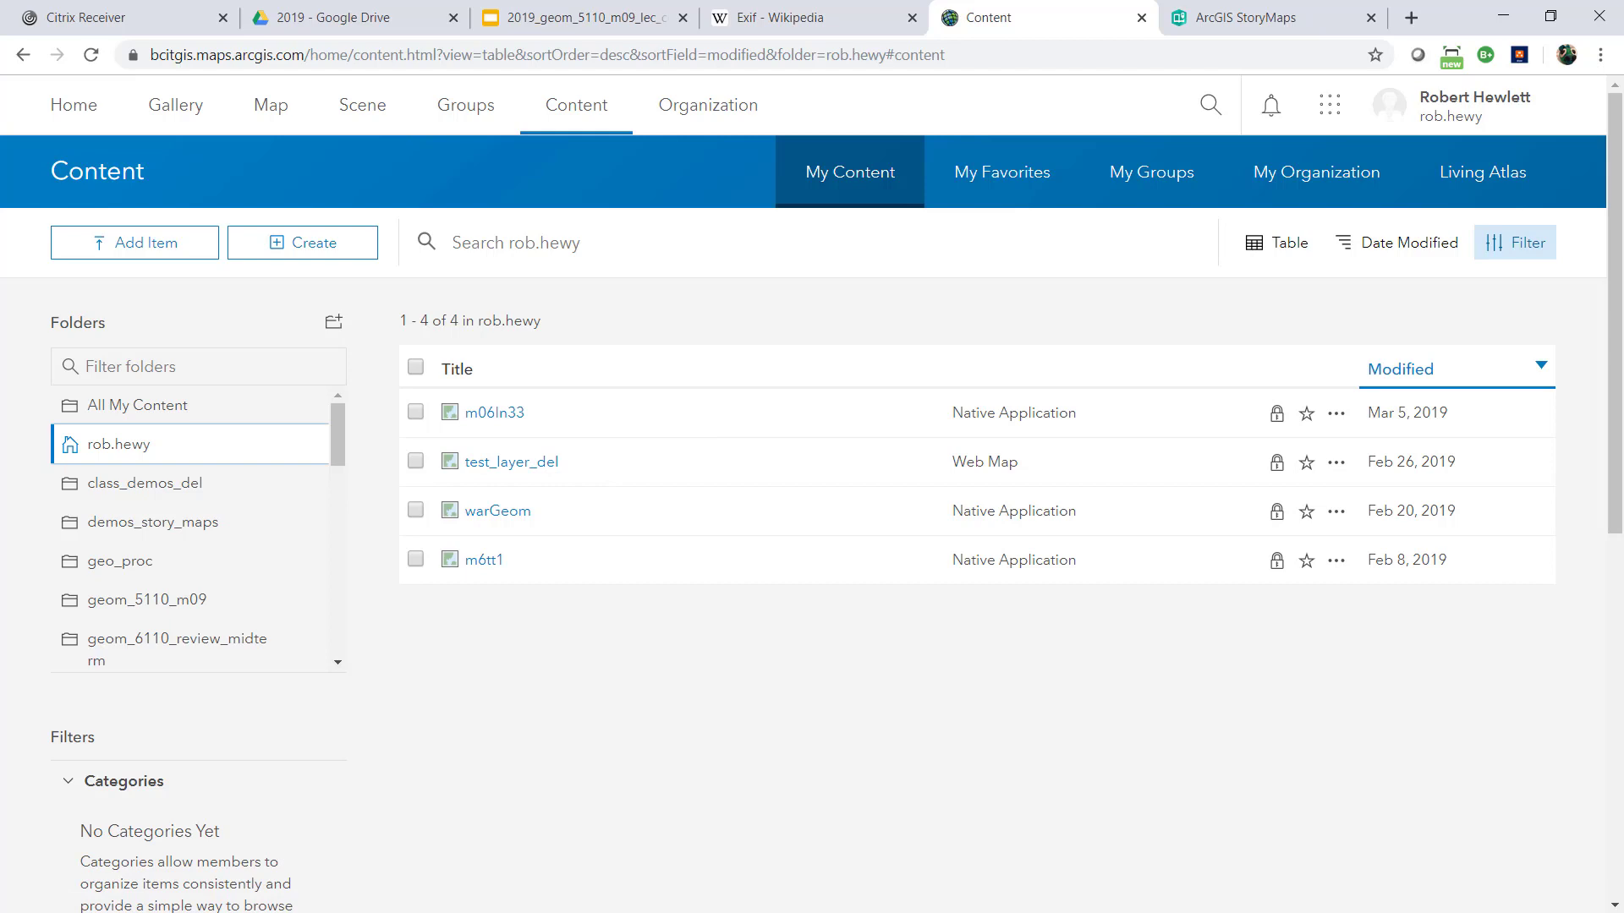
pyautogui.click(193, 607)
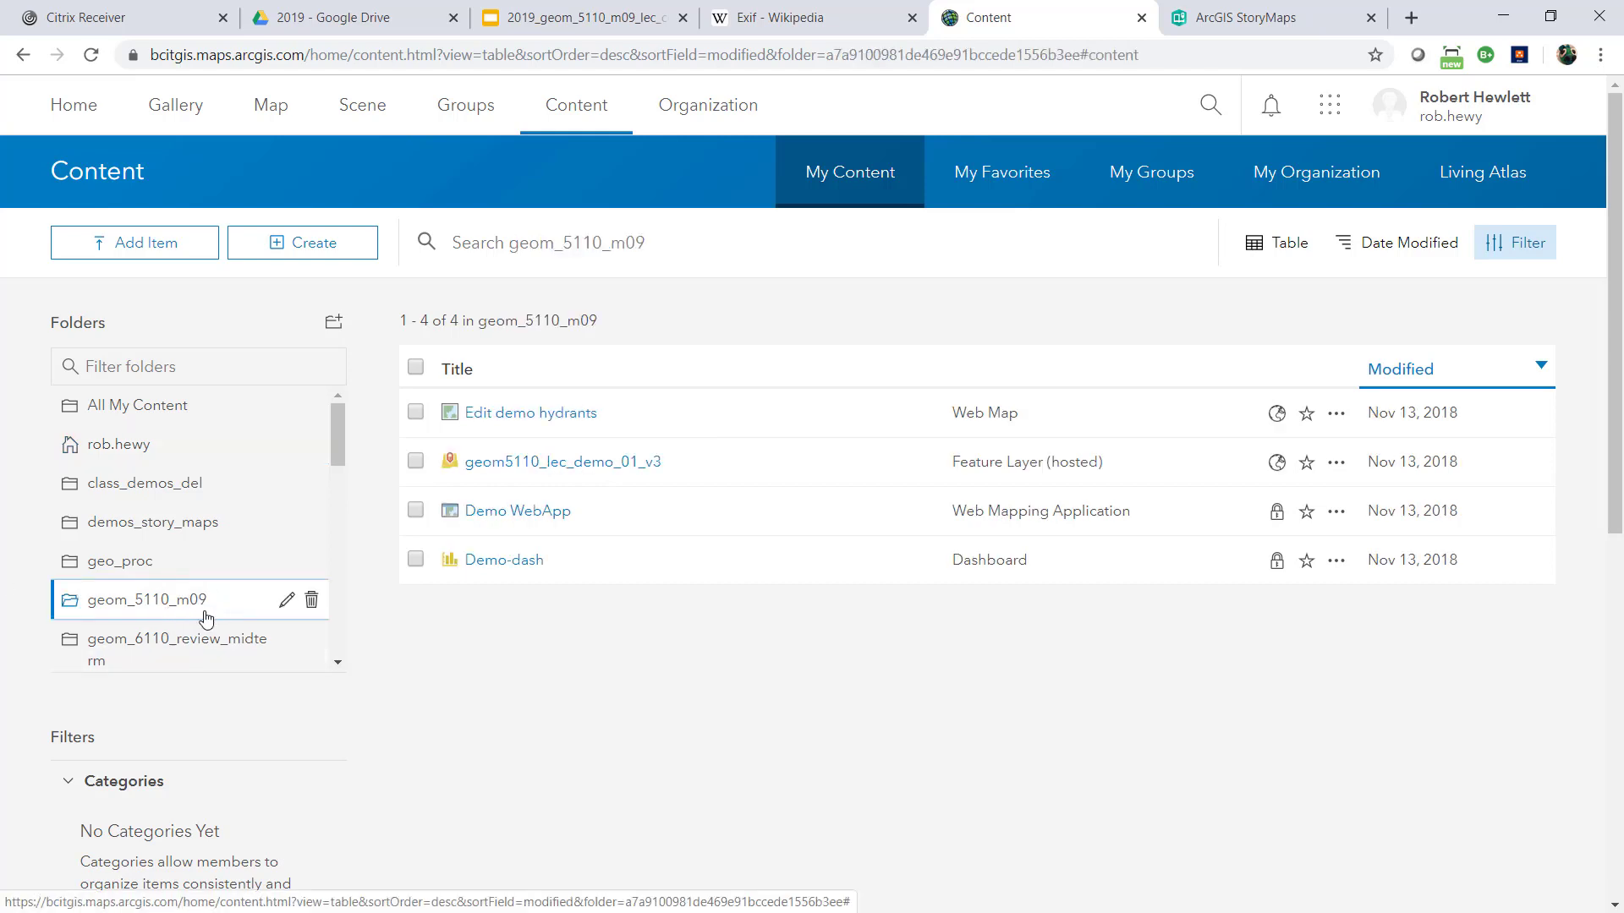
# From ArcGIS StoryMaps, go to the original version of My Stories and start creating a new classic story
pyautogui.click(1259, 21)
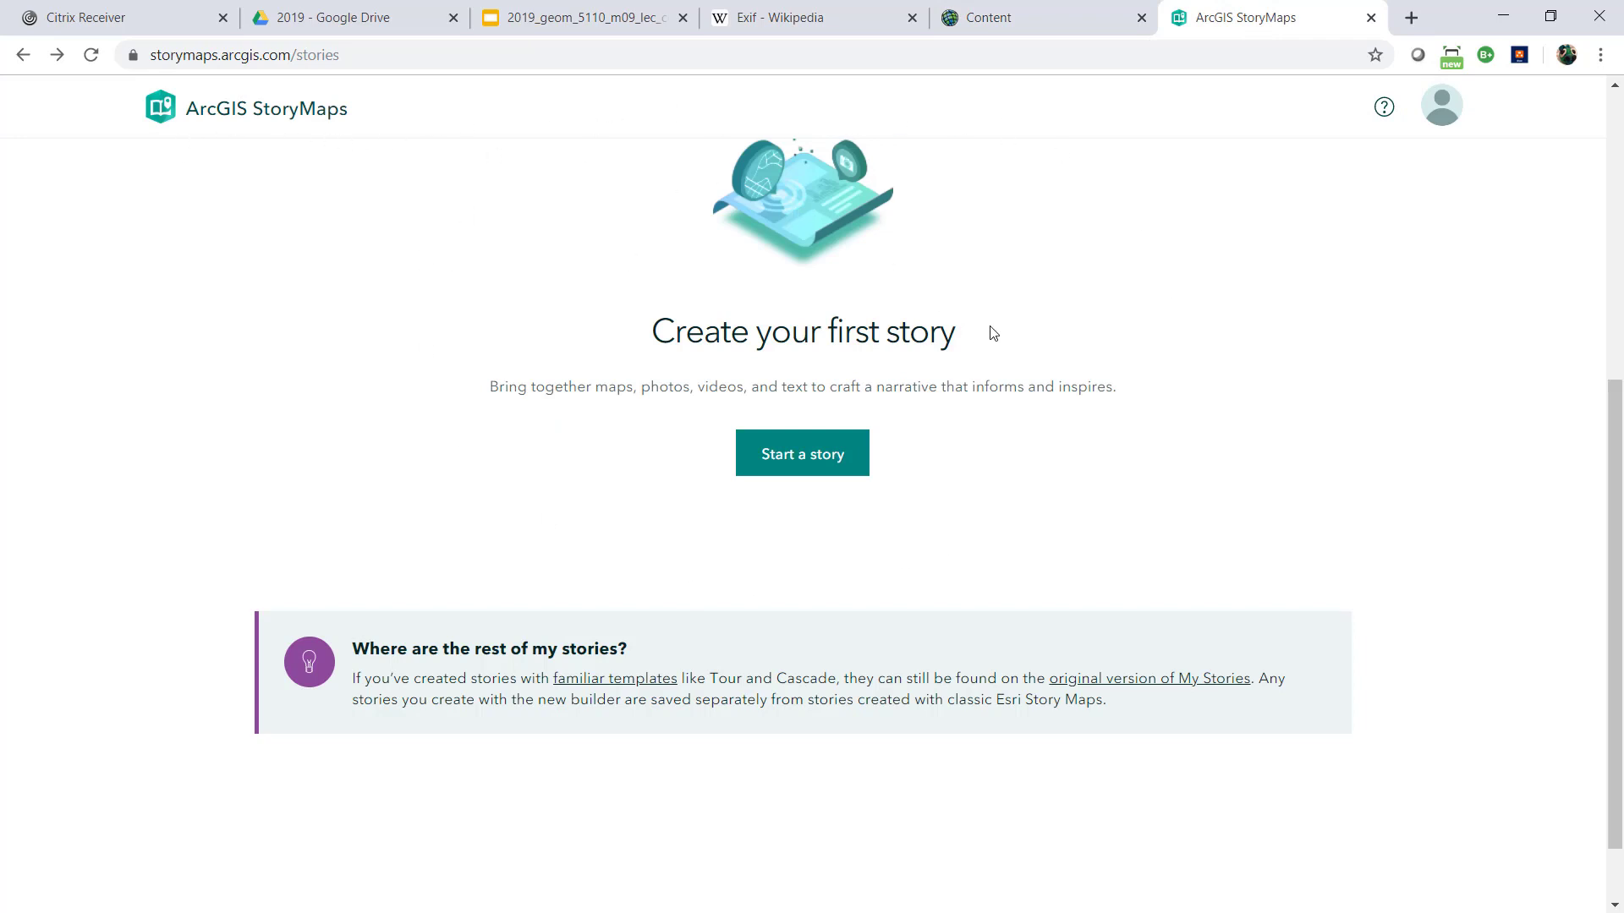
pyautogui.scroll(3, 991, 333)
pyautogui.scroll(2, 993, 330)
pyautogui.scroll(-2, 1000, 333)
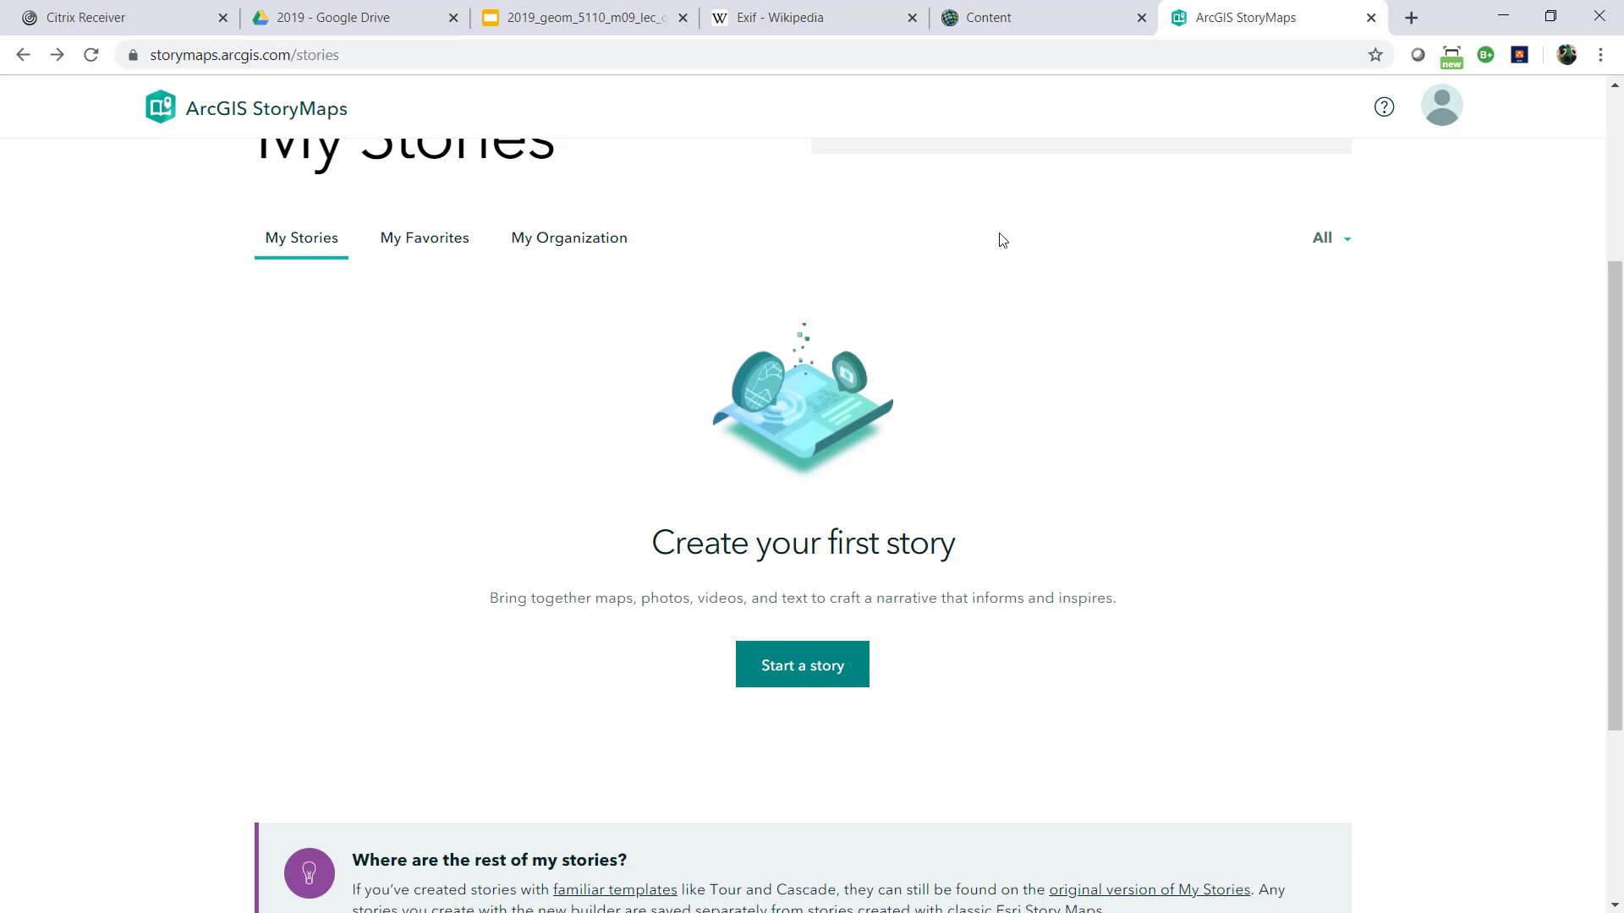
pyautogui.scroll(-3, 1014, 258)
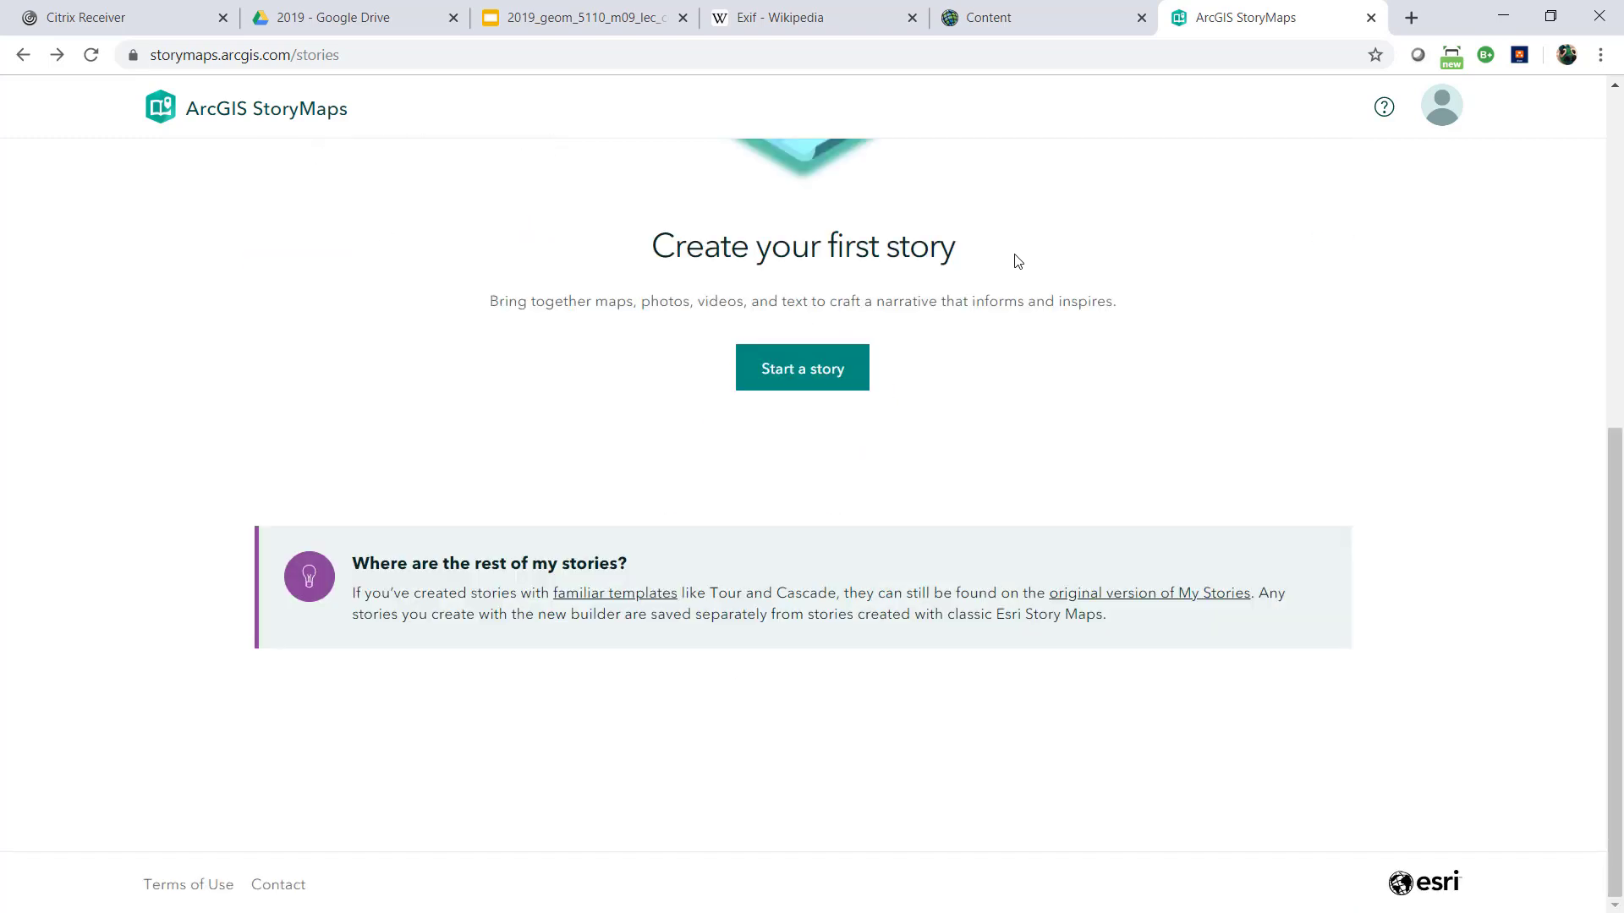
pyautogui.click(1161, 597)
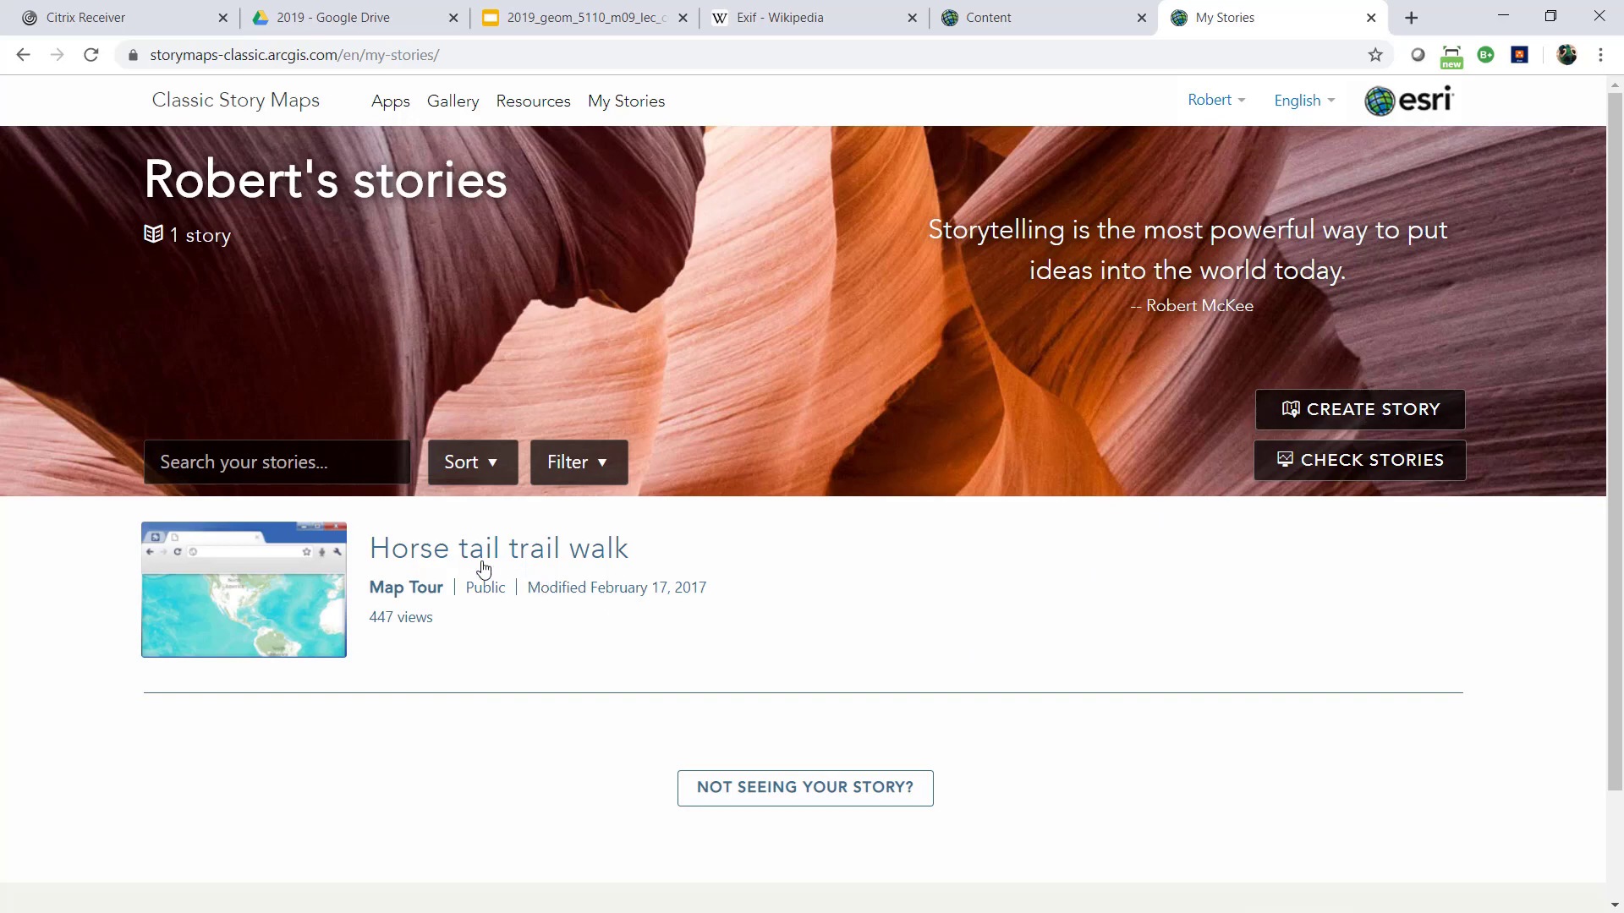
pyautogui.click(1350, 414)
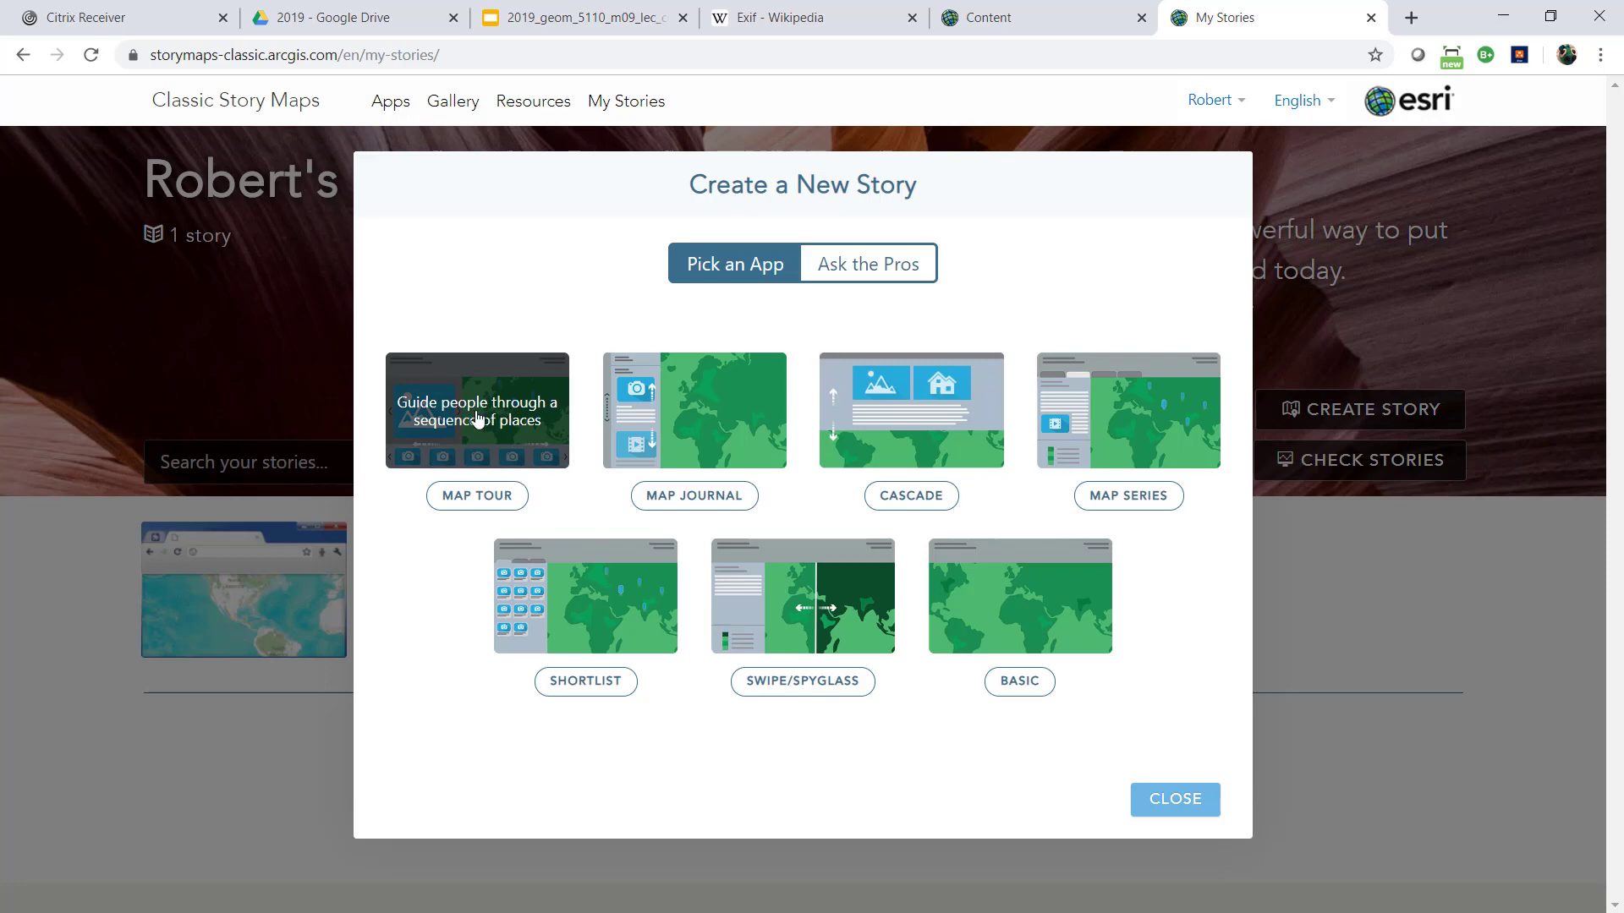
# Start a Map Tour with images uploaded to ArcGIS and set its hosted layer's folder to geom_5110_m09
pyautogui.click(473, 498)
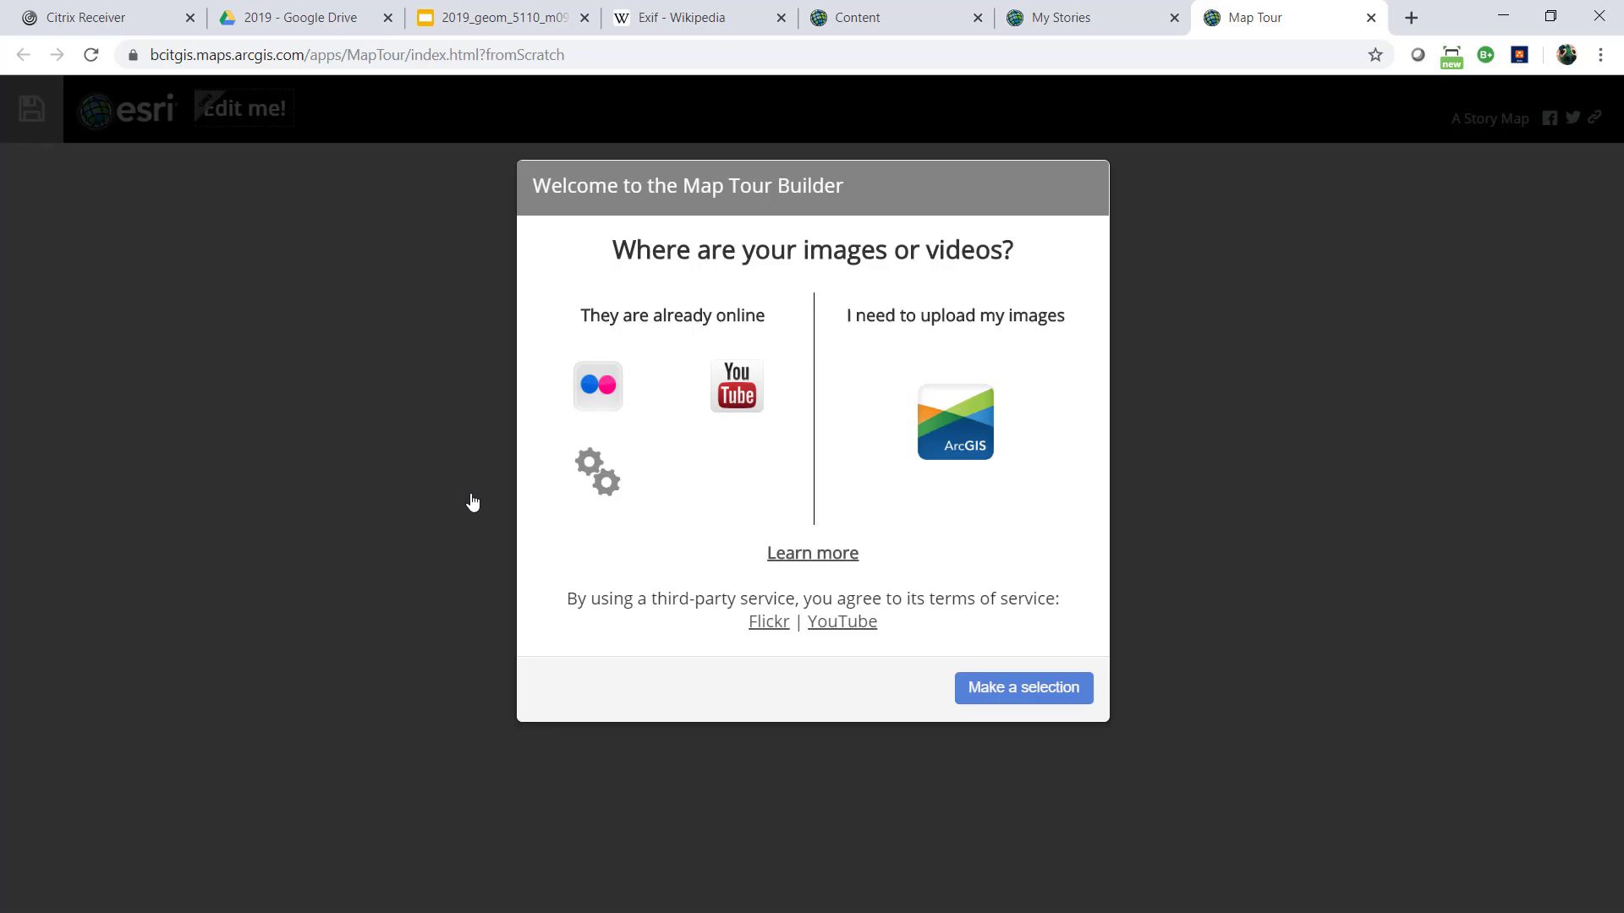
pyautogui.click(968, 417)
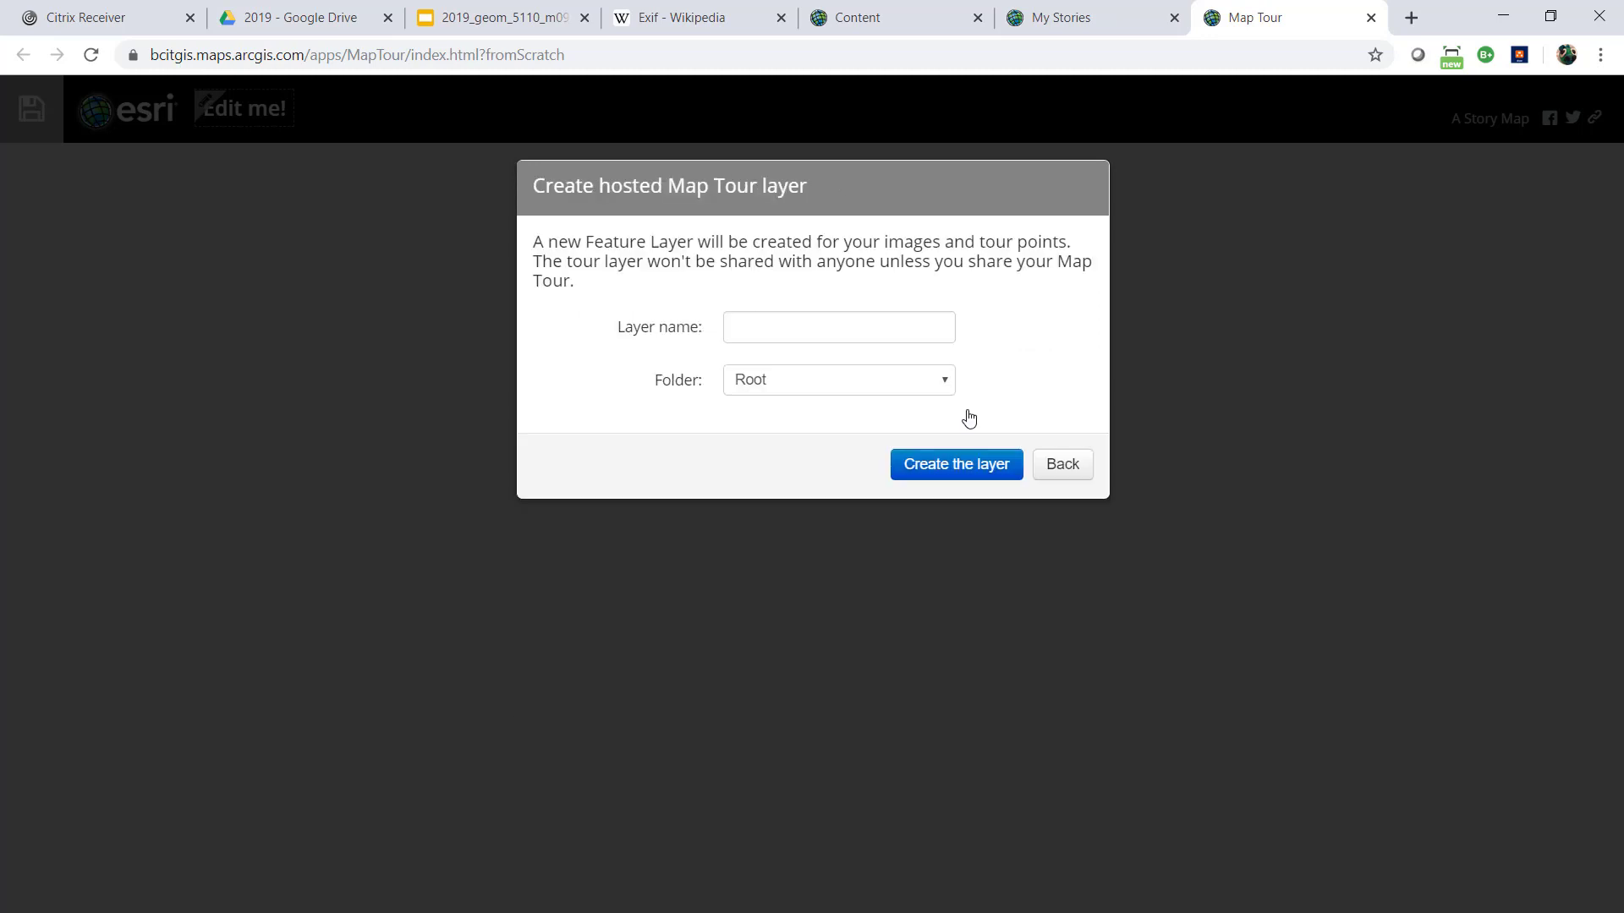
pyautogui.click(784, 388)
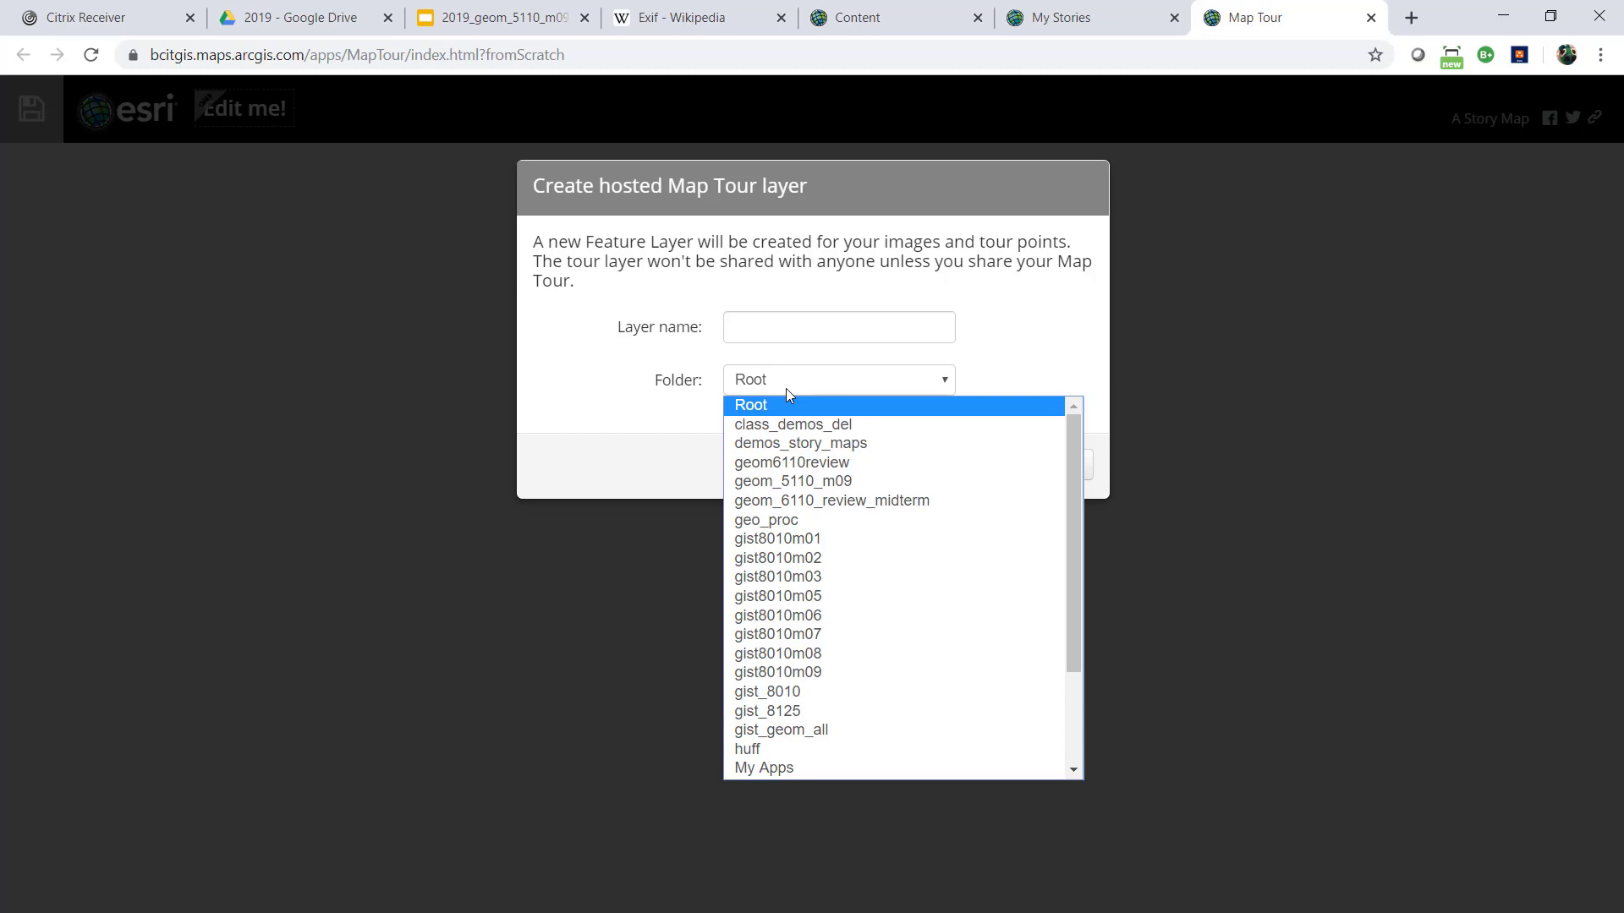
pyautogui.click(812, 481)
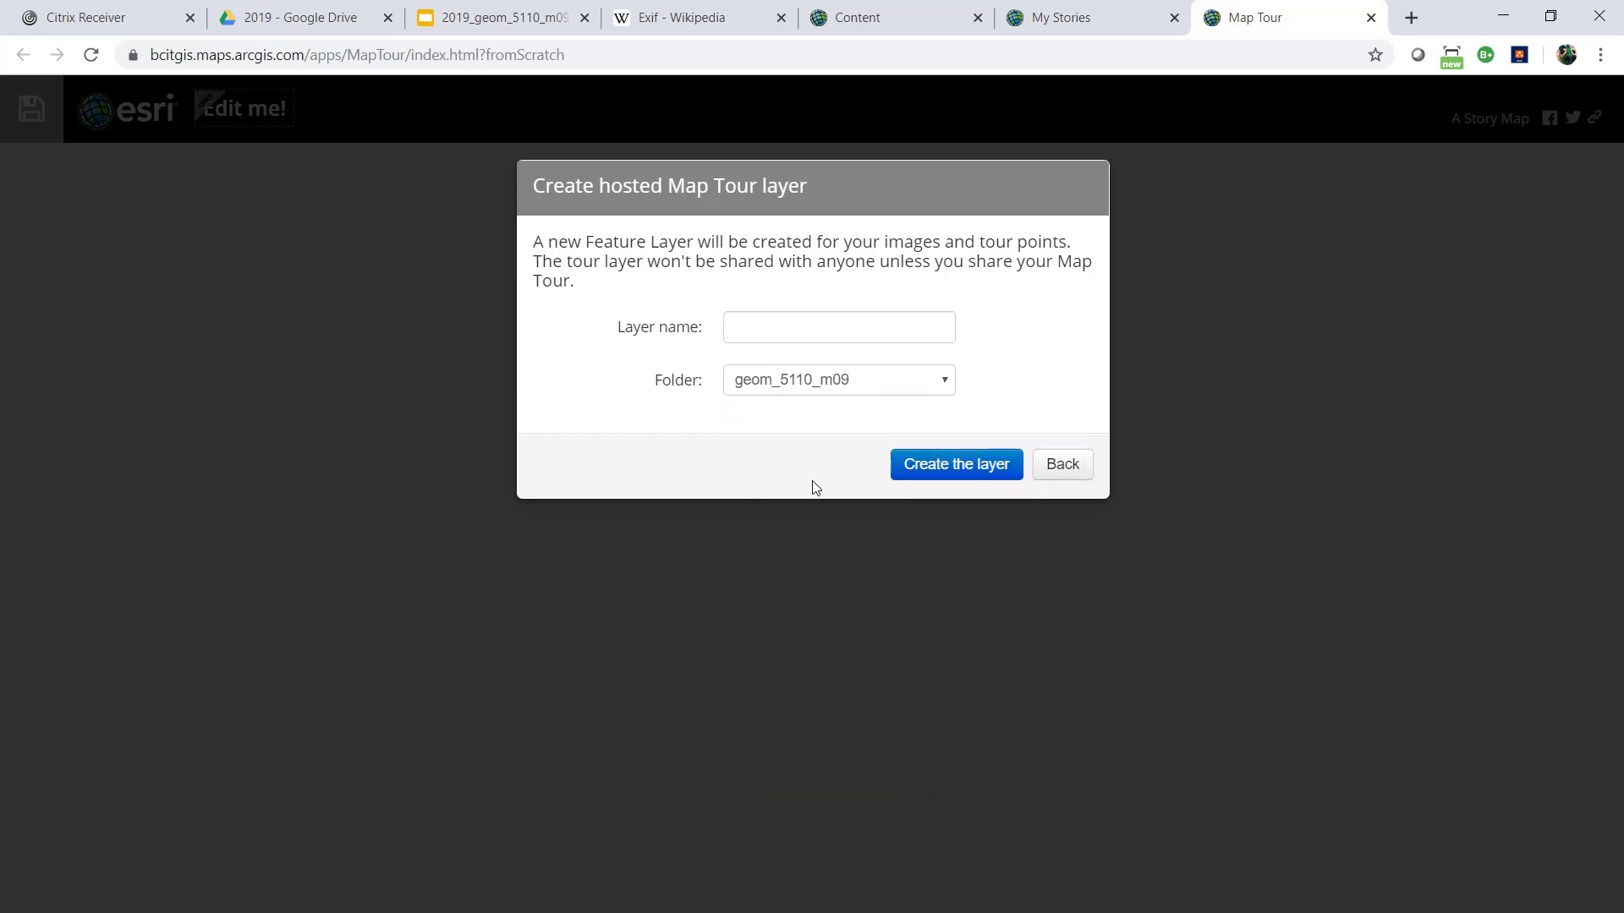
# Name the hosted tour layer m09_geophoto_demo and create it
pyautogui.click(754, 324)
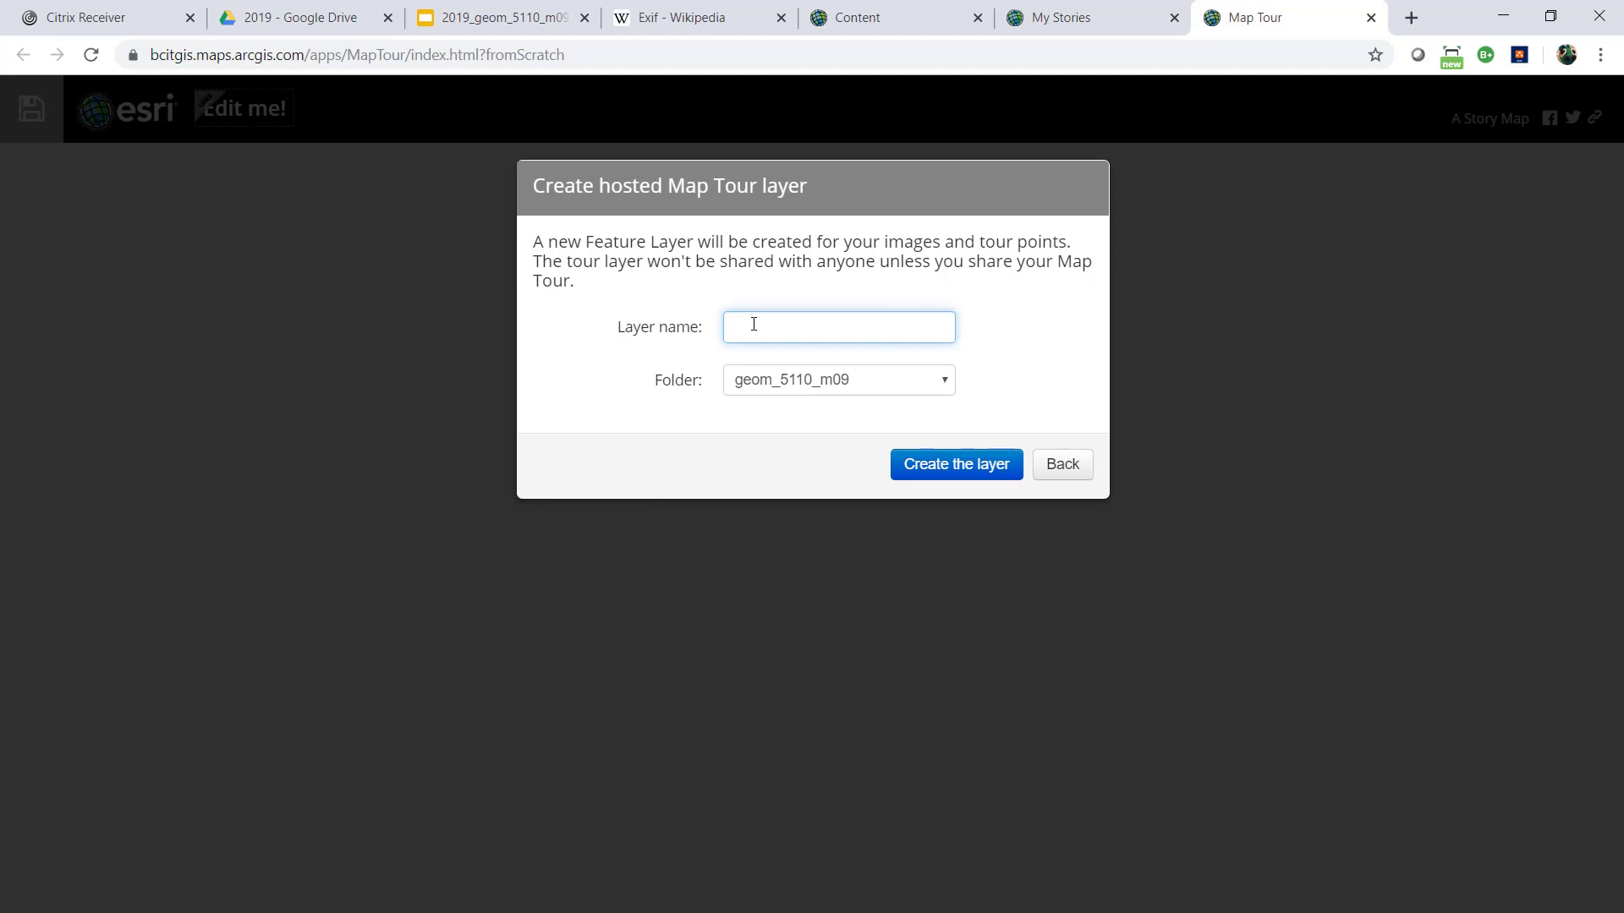
pyautogui.write('m09_geophoto_demo')
pyautogui.click(967, 468)
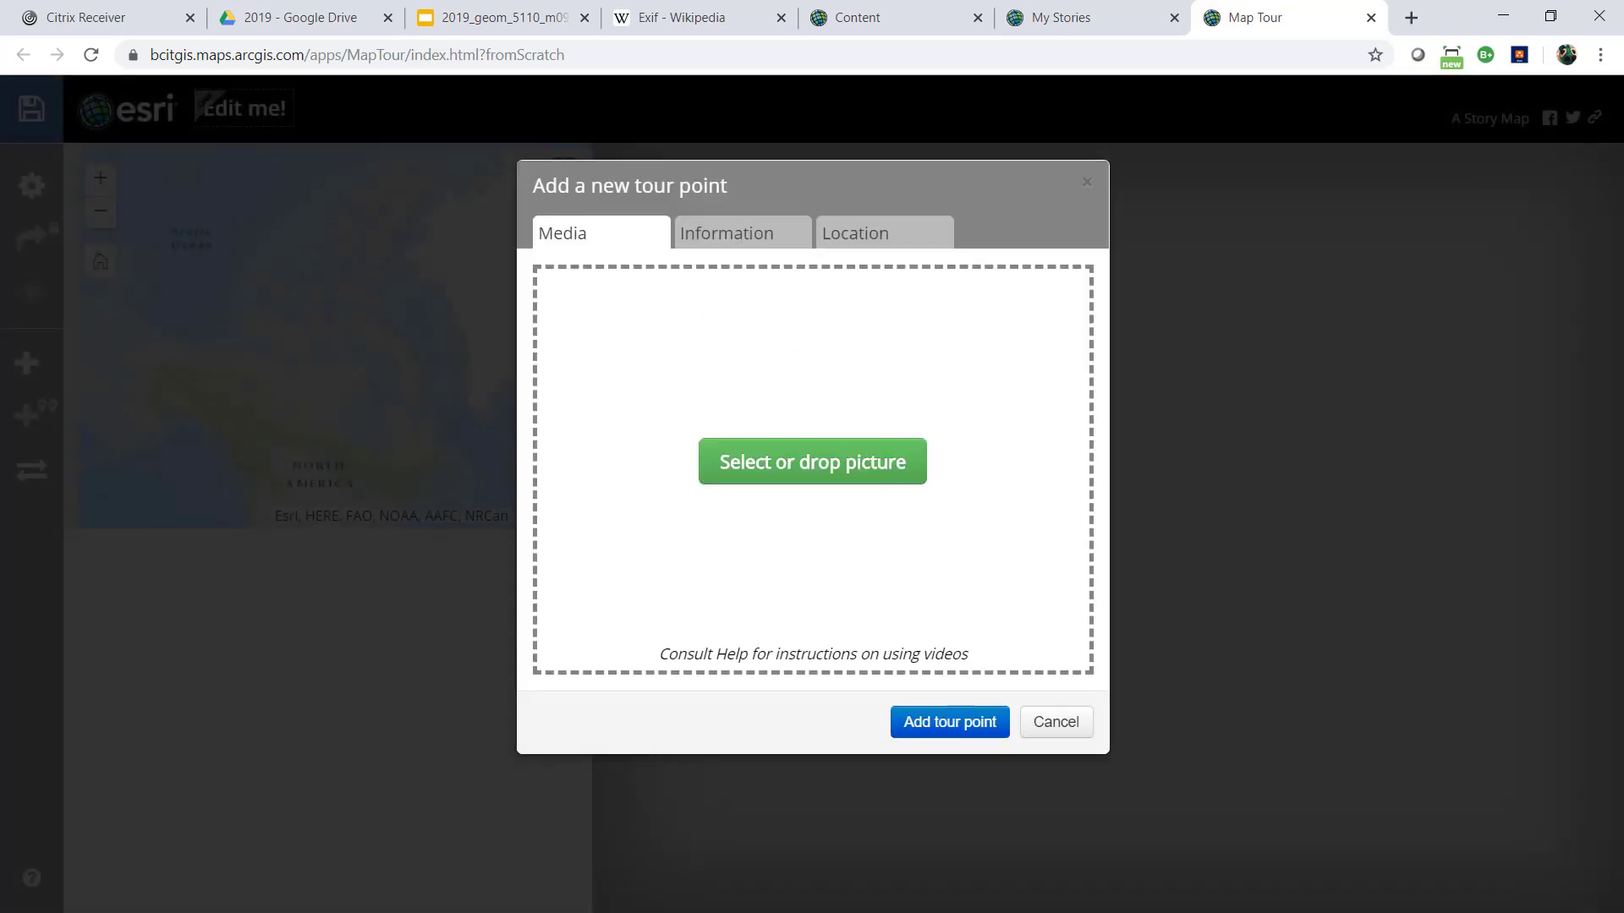
# Add the yacht photo from the geo_tagged folder to the new tour point and review its camera, date and resolution details
pyautogui.hotkey('alt', 'Tab')
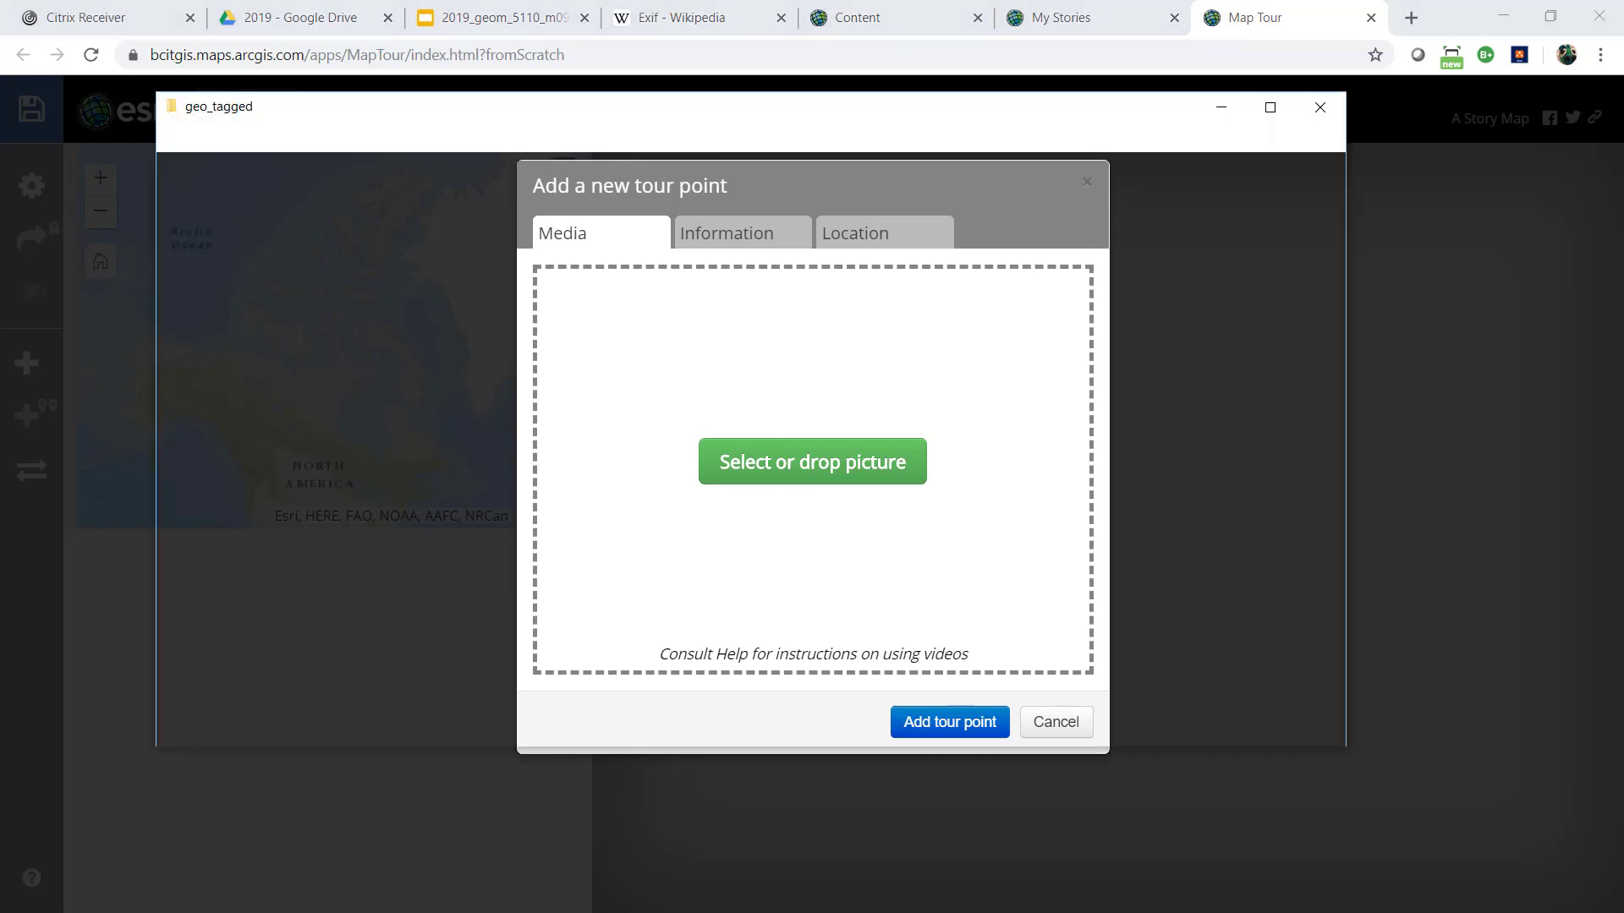
pyautogui.moveTo(704, 115); pyautogui.dragTo(487, 214)
pyautogui.moveTo(2, 272); pyautogui.dragTo(0, 210)
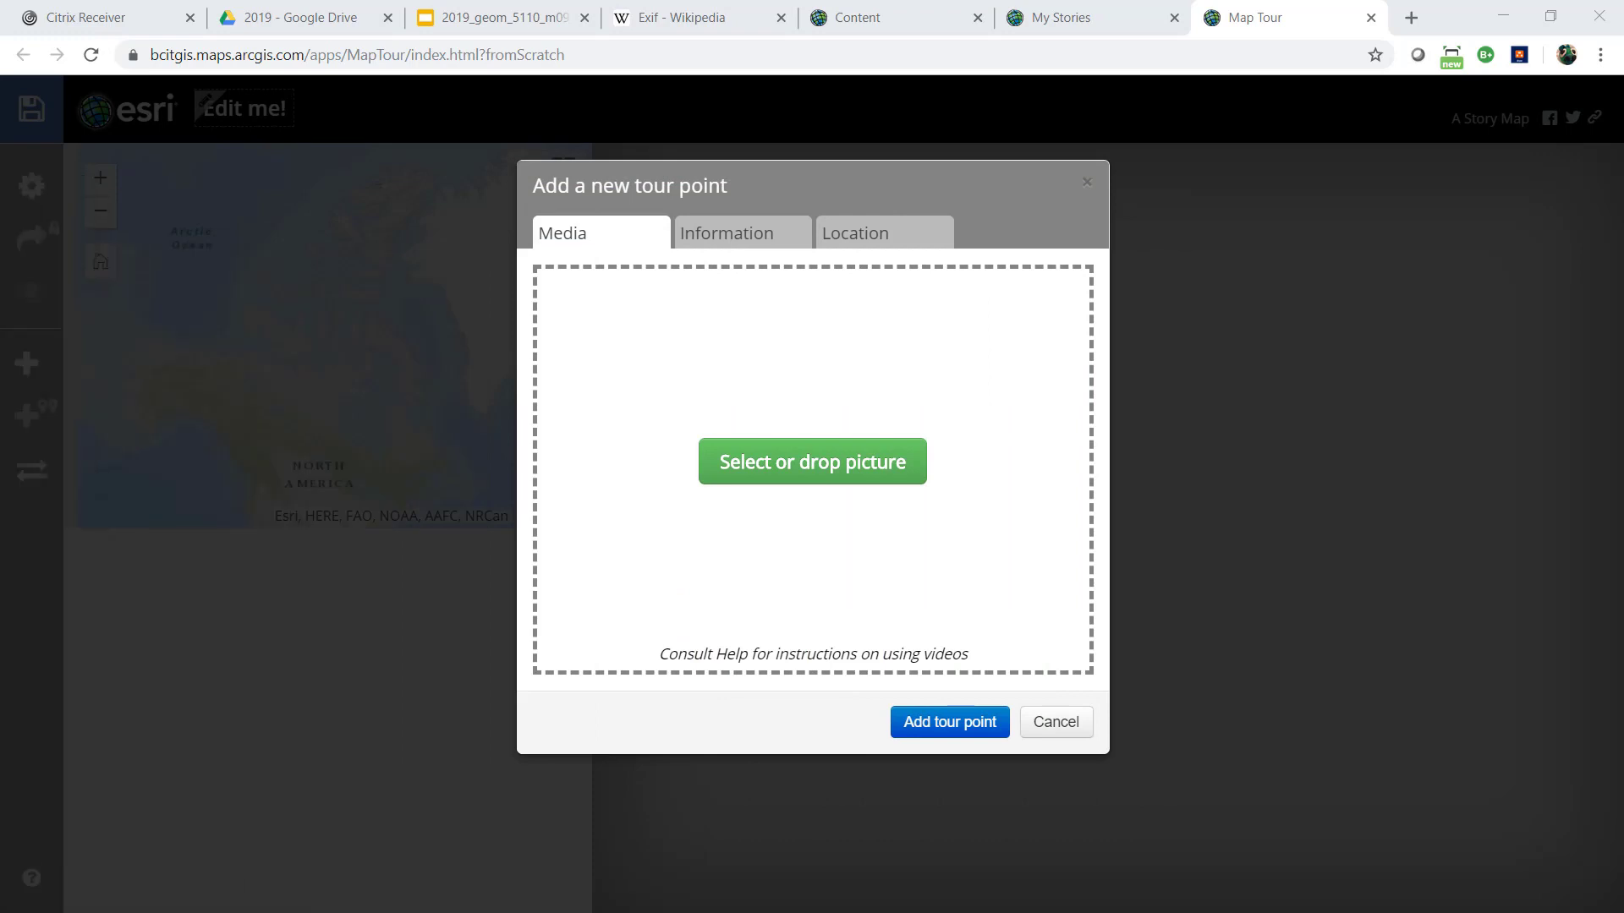
pyautogui.moveTo(0, 397); pyautogui.dragTo(801, 505)
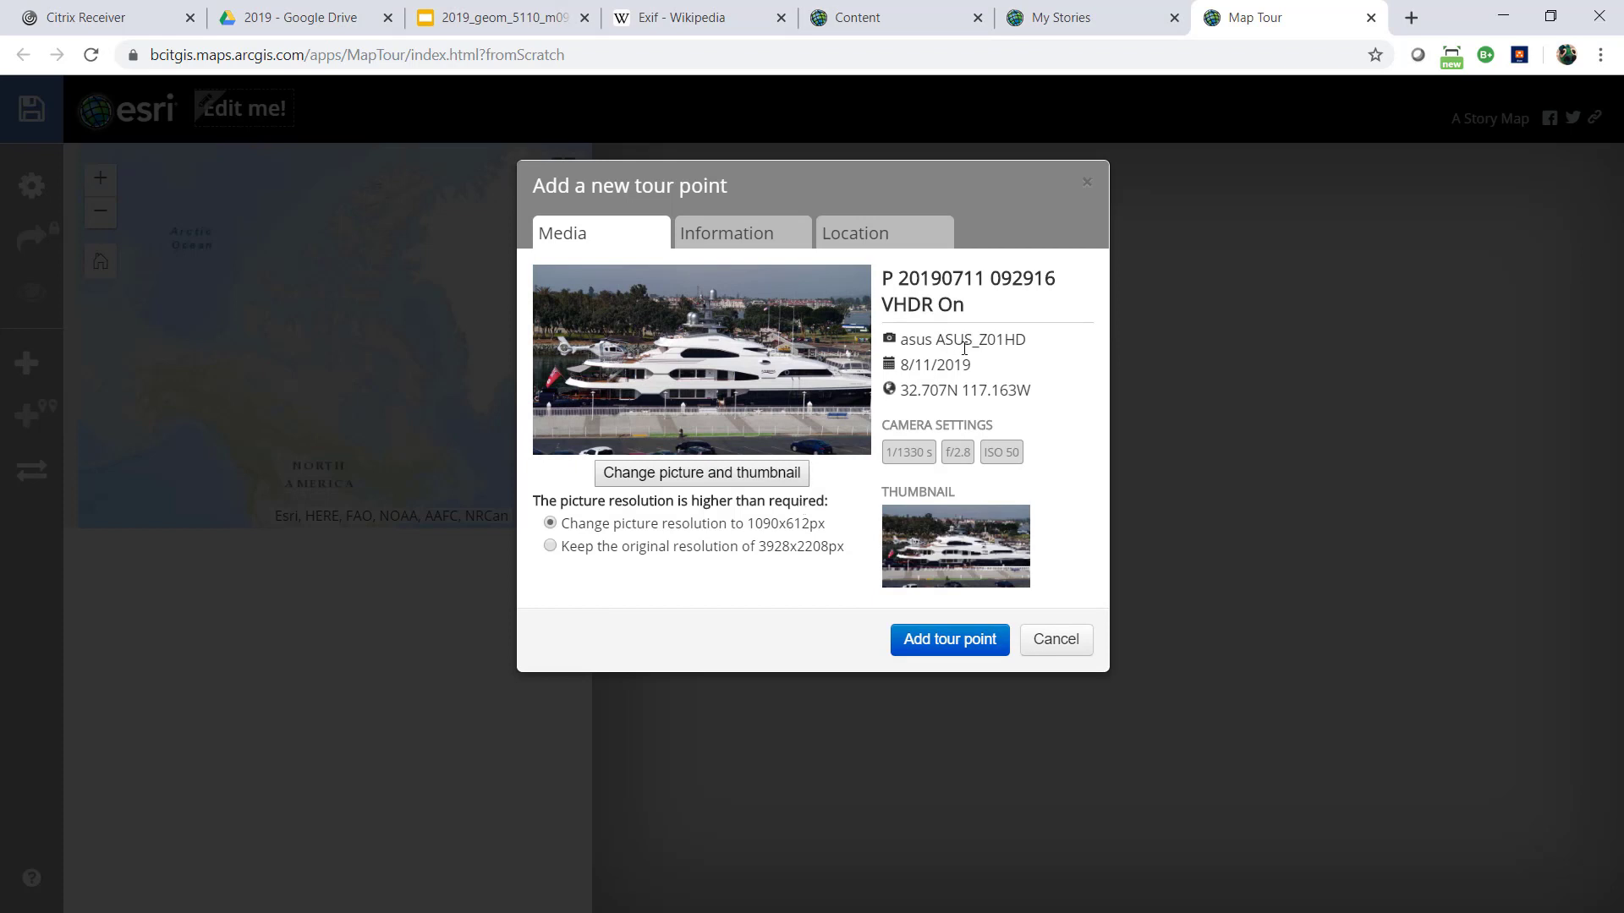
pyautogui.moveTo(972, 339); pyautogui.dragTo(1024, 339)
pyautogui.click(993, 368)
pyautogui.moveTo(755, 546); pyautogui.dragTo(832, 550)
pyautogui.moveTo(612, 524); pyautogui.dragTo(846, 541)
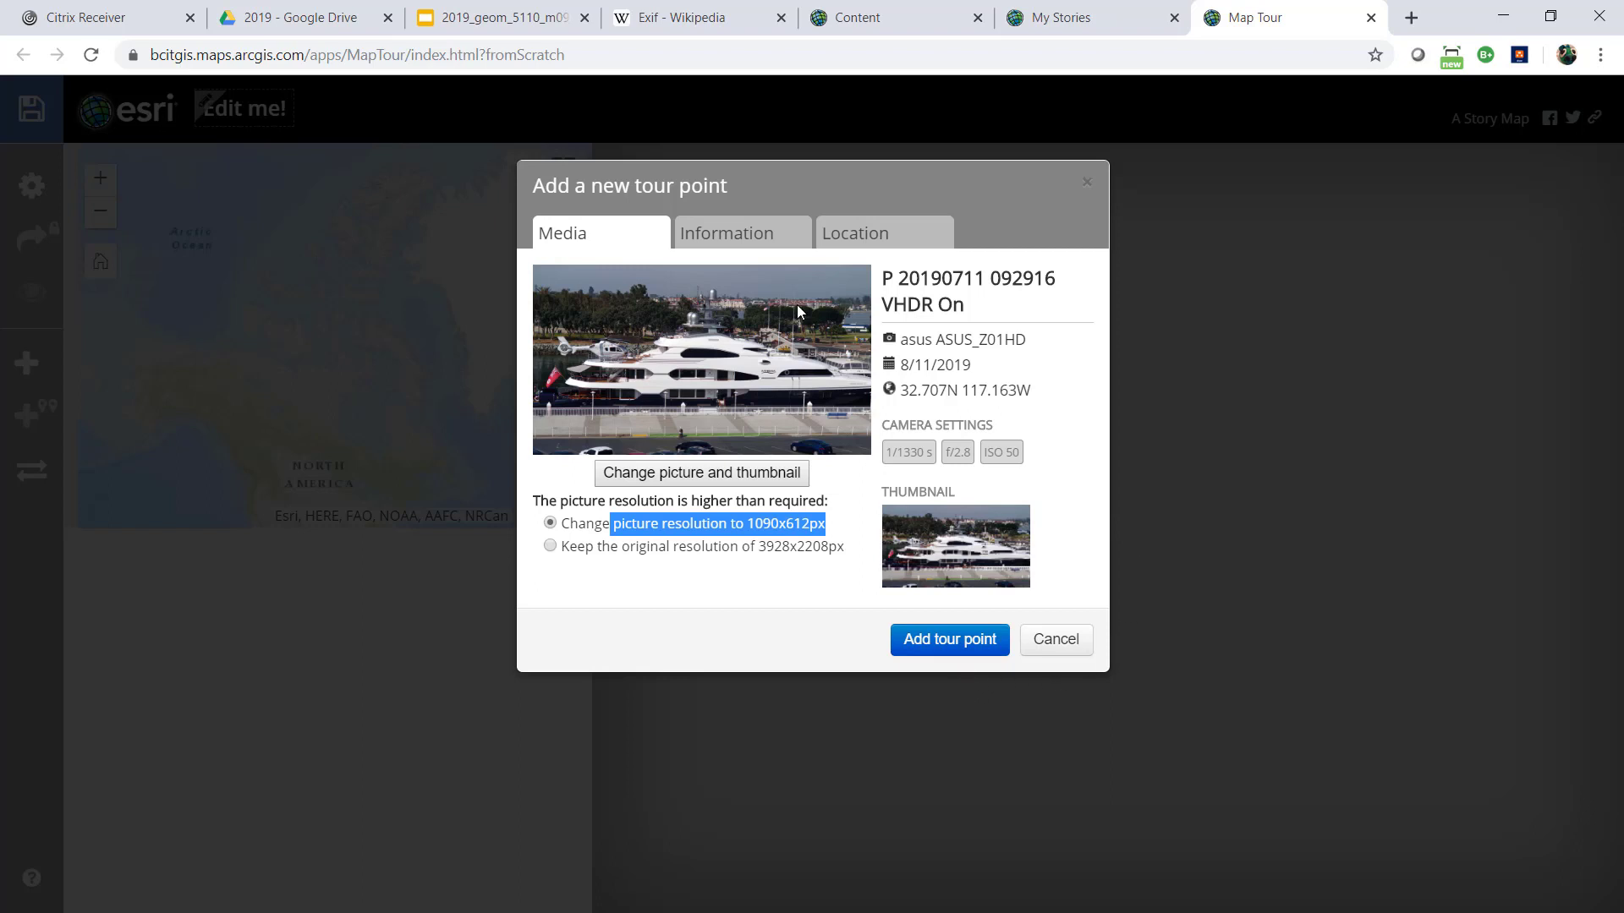
# Name the tour point SD UC 2019, caption it Player, and add it to the tour at the photo's location
pyautogui.click(760, 245)
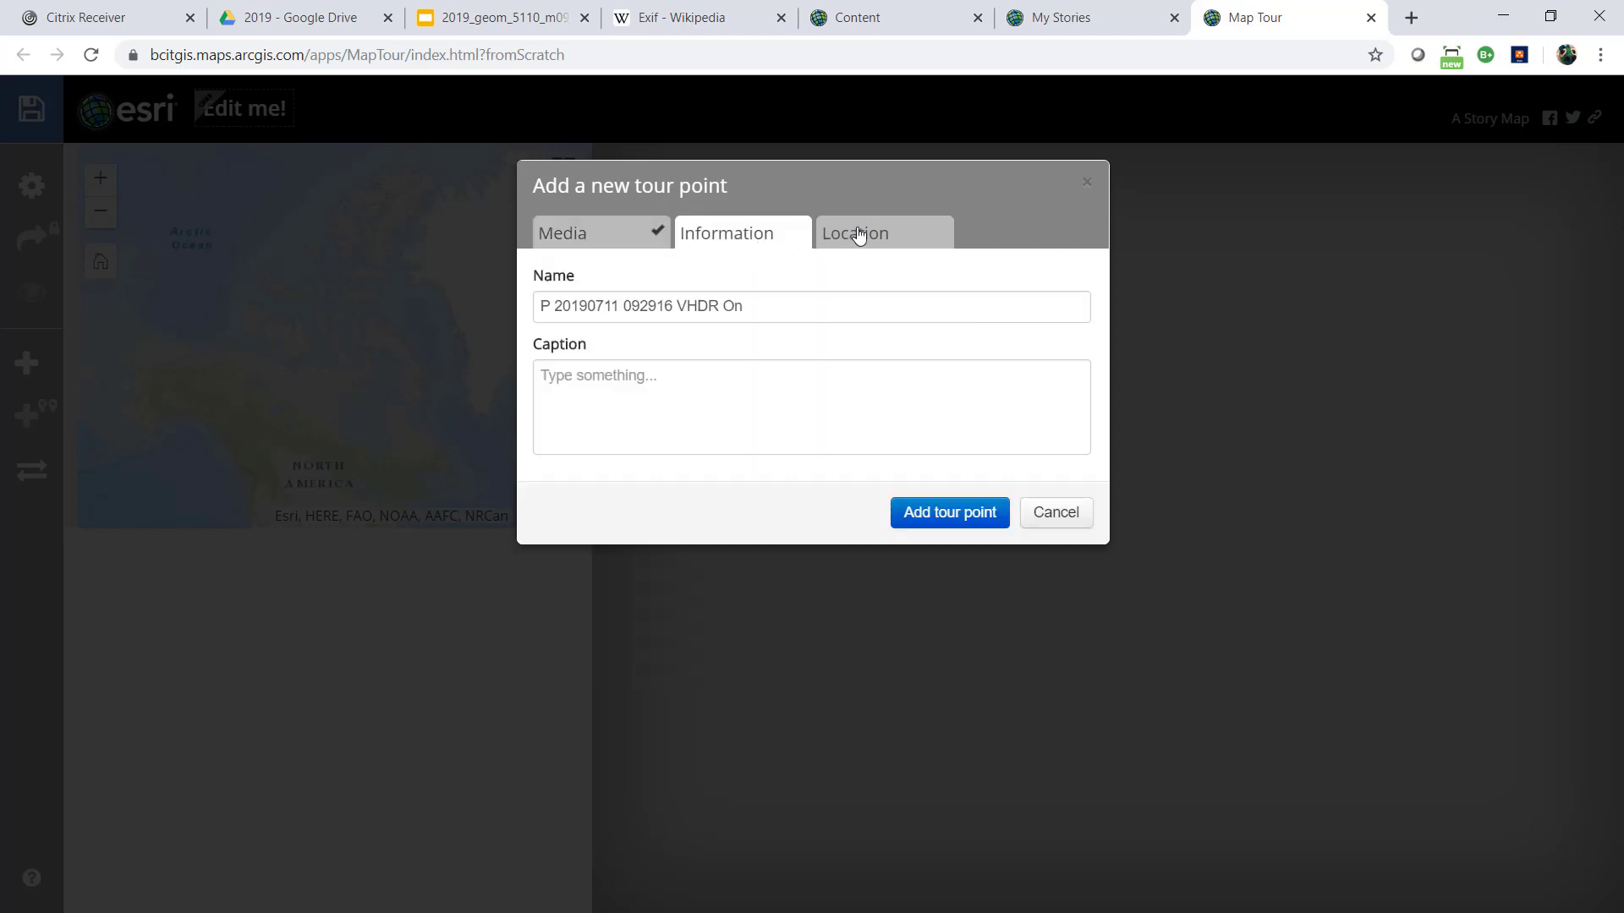
pyautogui.click(688, 385)
pyautogui.click(765, 309)
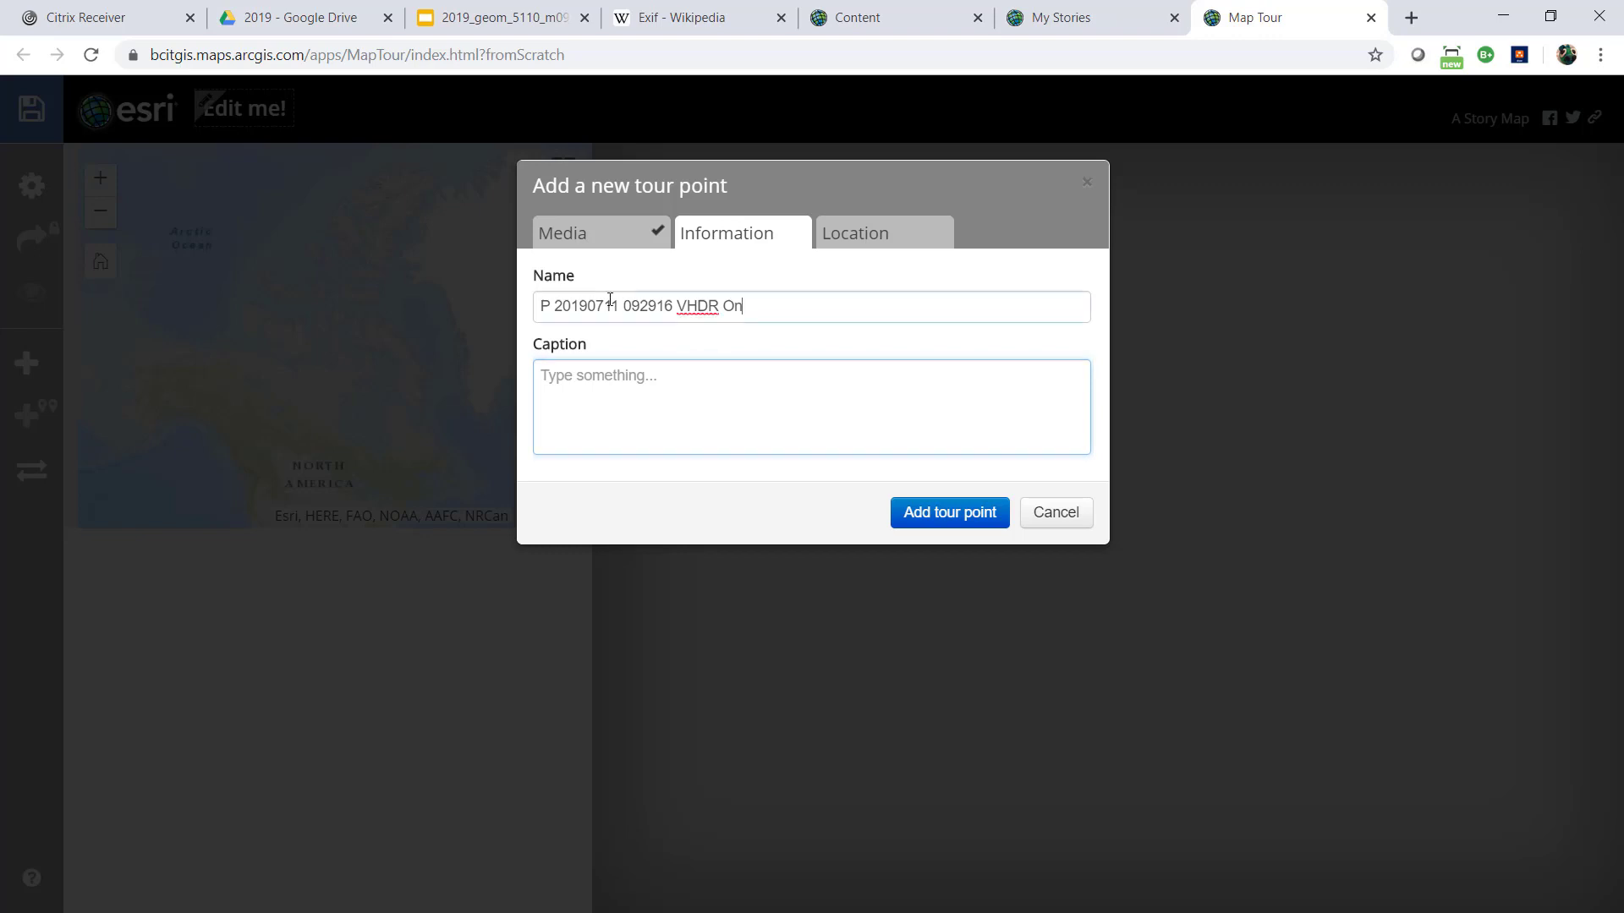
pyautogui.tripleClick(610, 305)
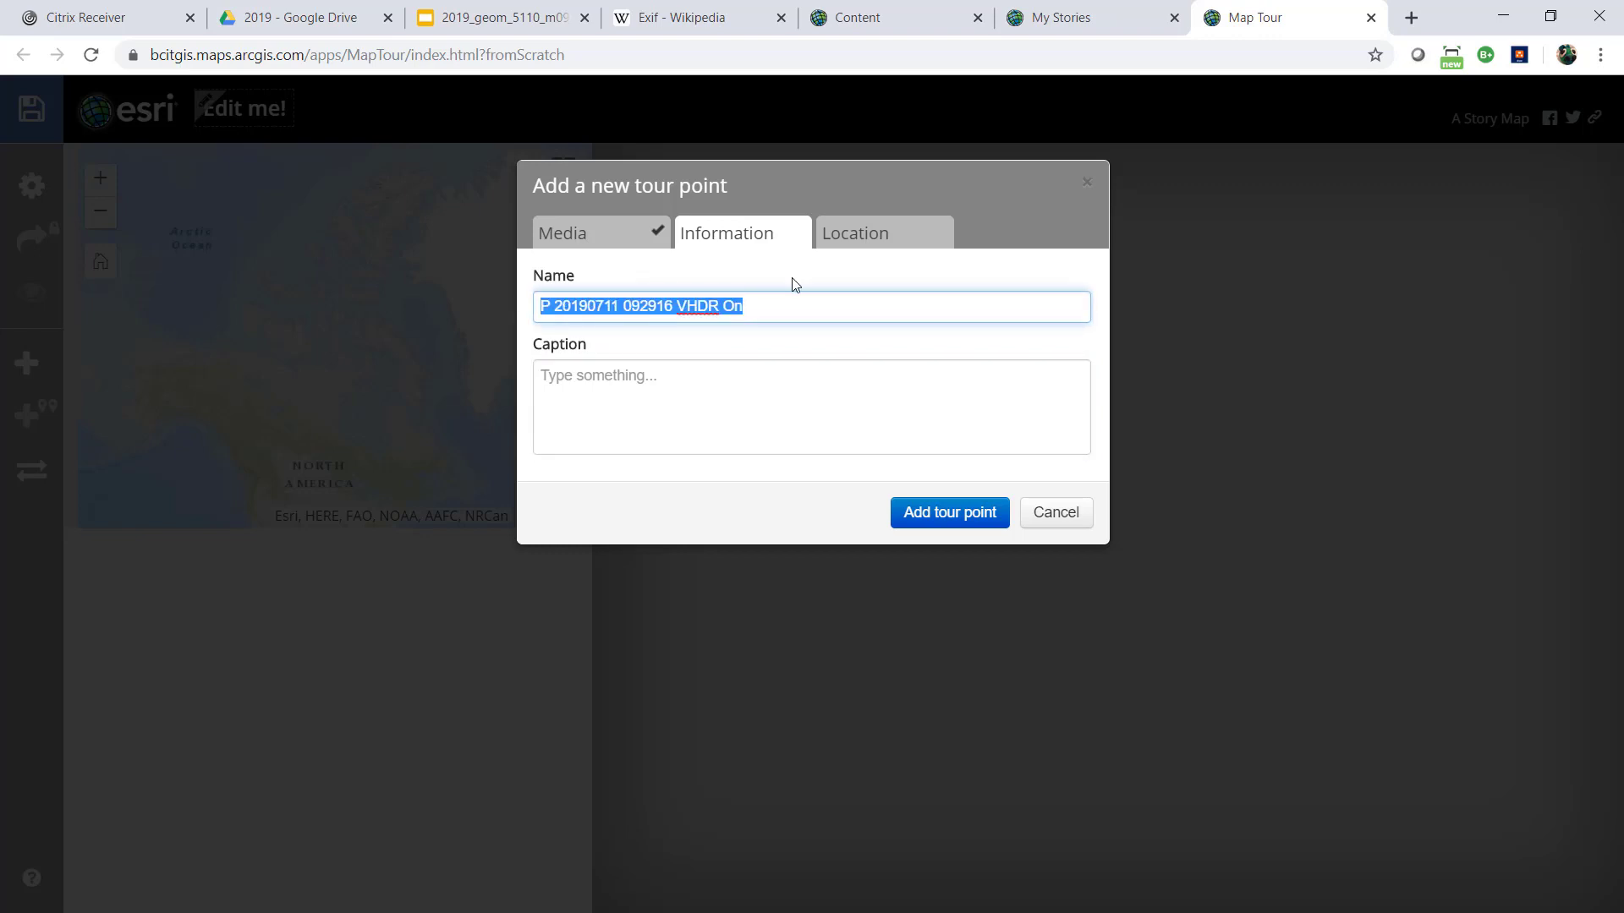
pyautogui.write('SD U')
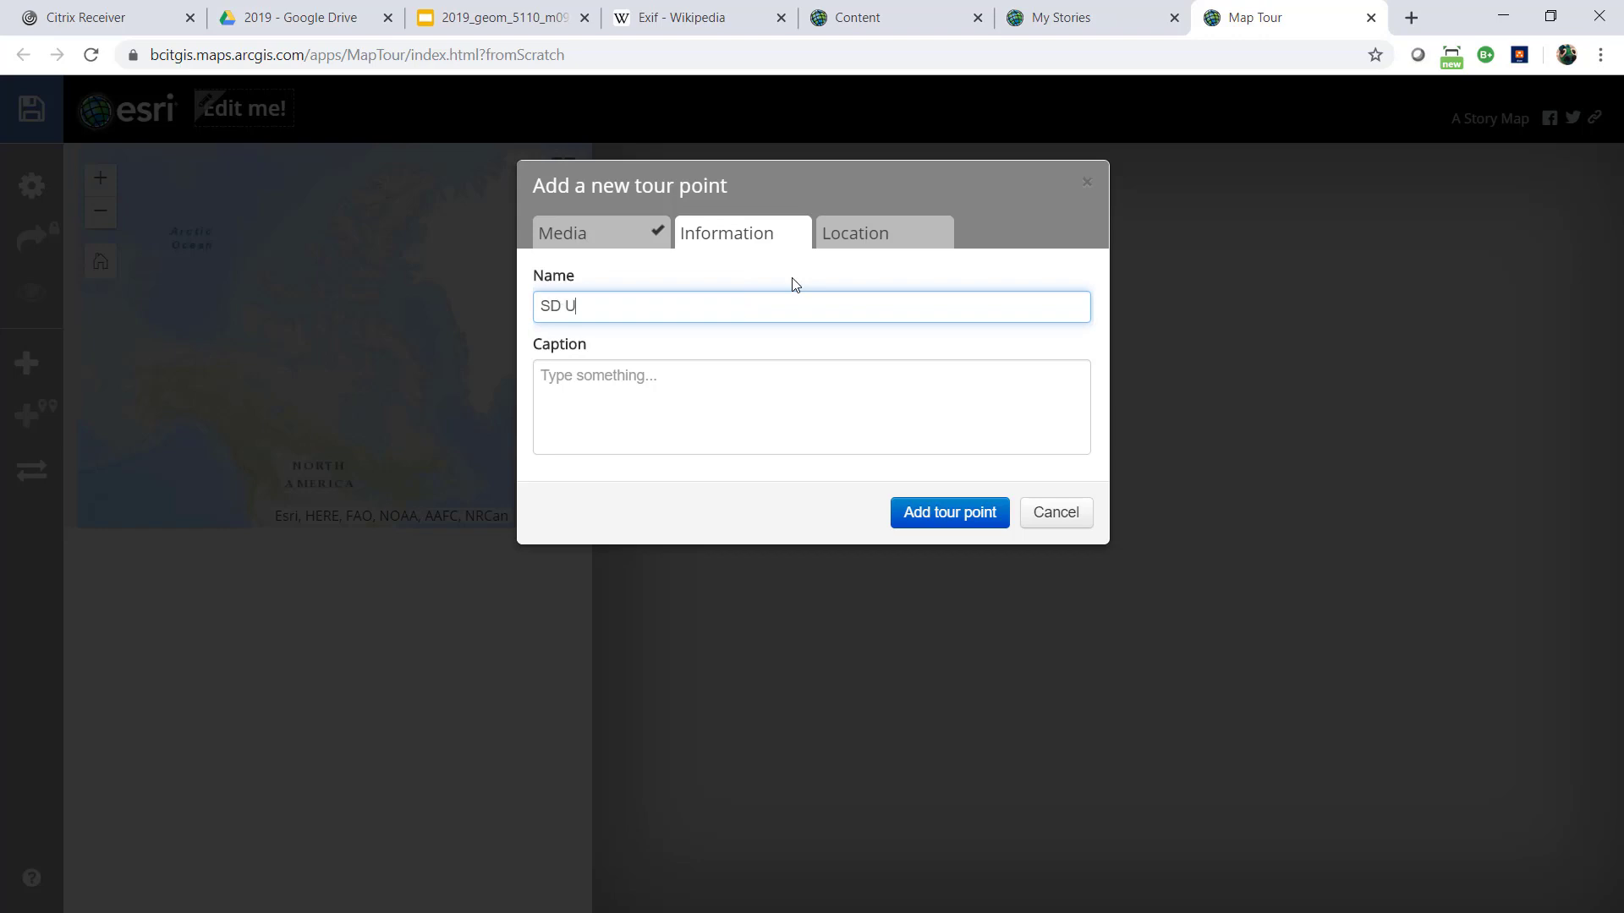
pyautogui.write('C 2019')
pyautogui.click(680, 377)
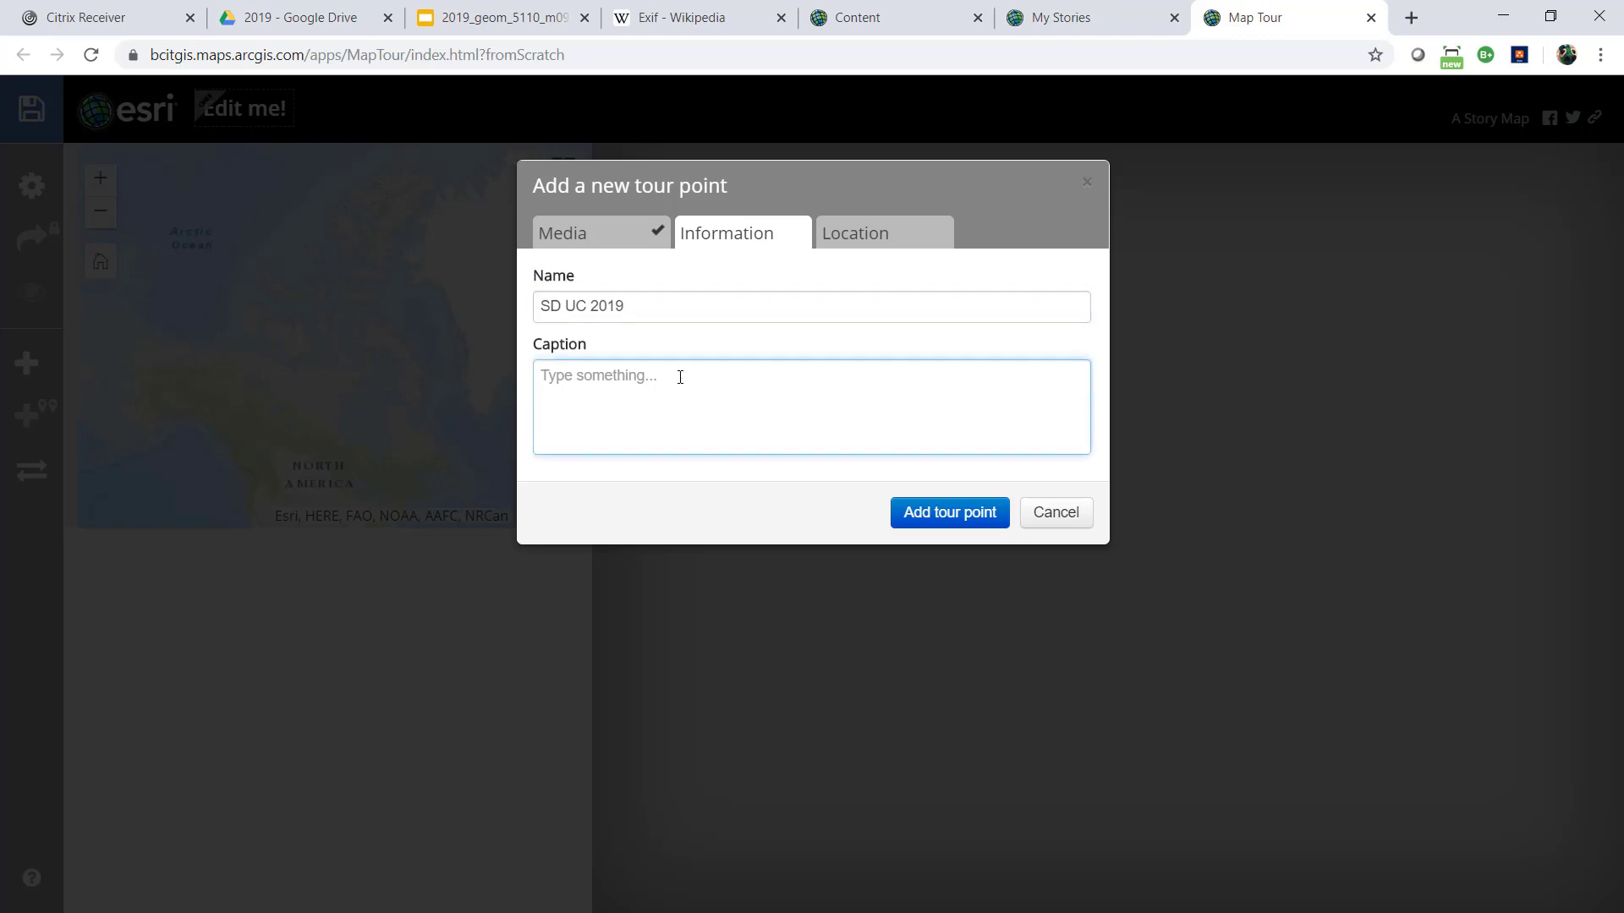
pyautogui.write('Player')
pyautogui.click(849, 231)
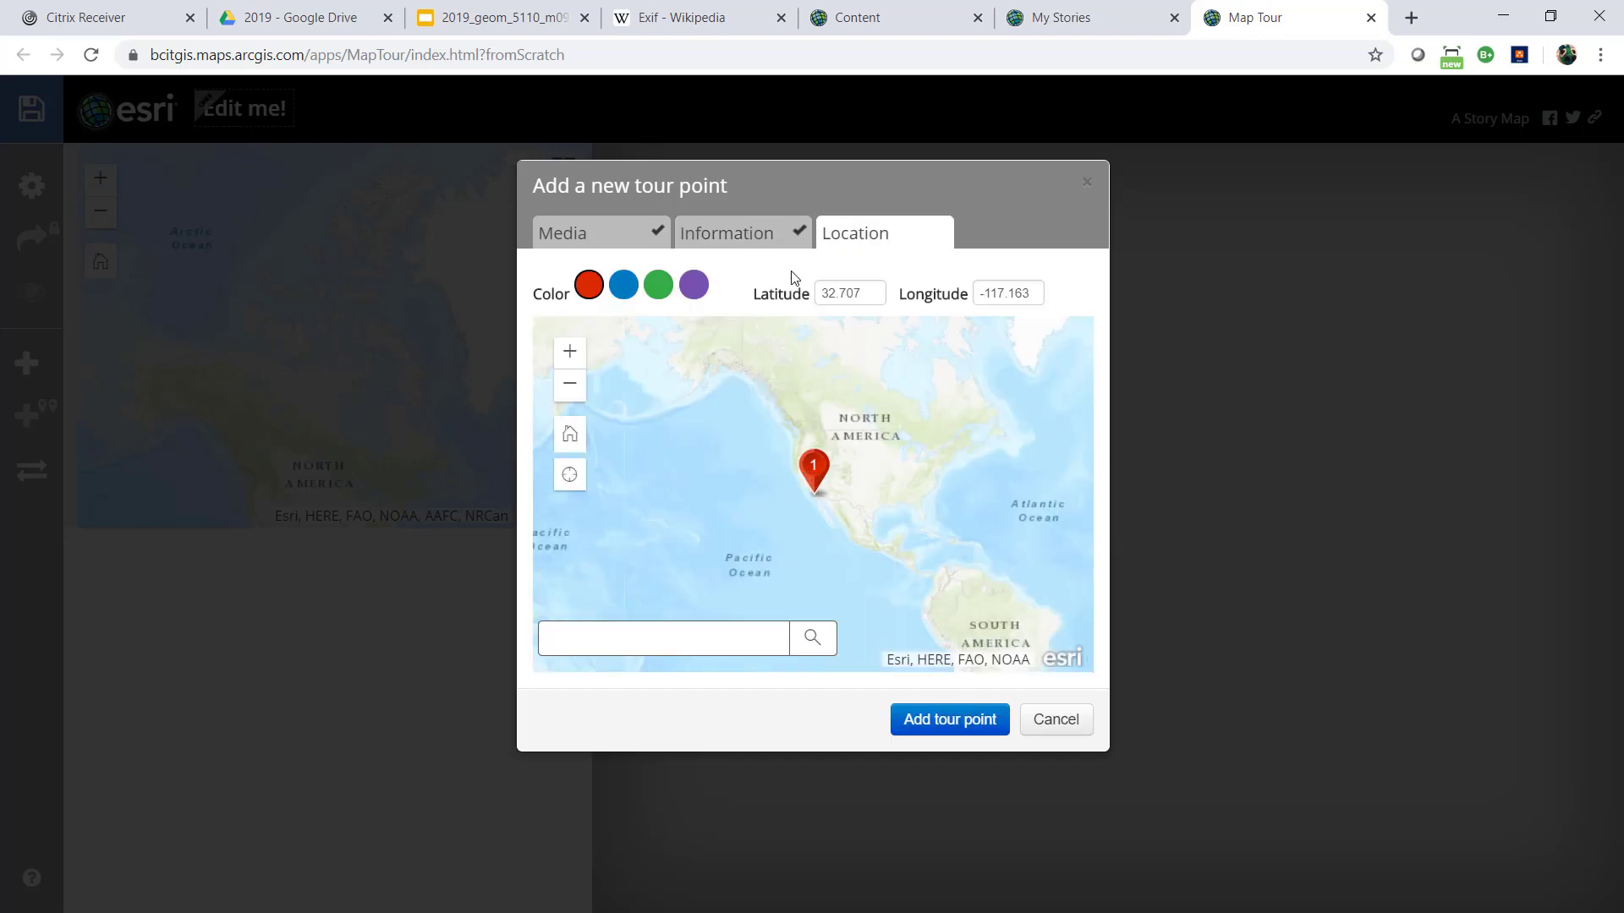
pyautogui.click(972, 719)
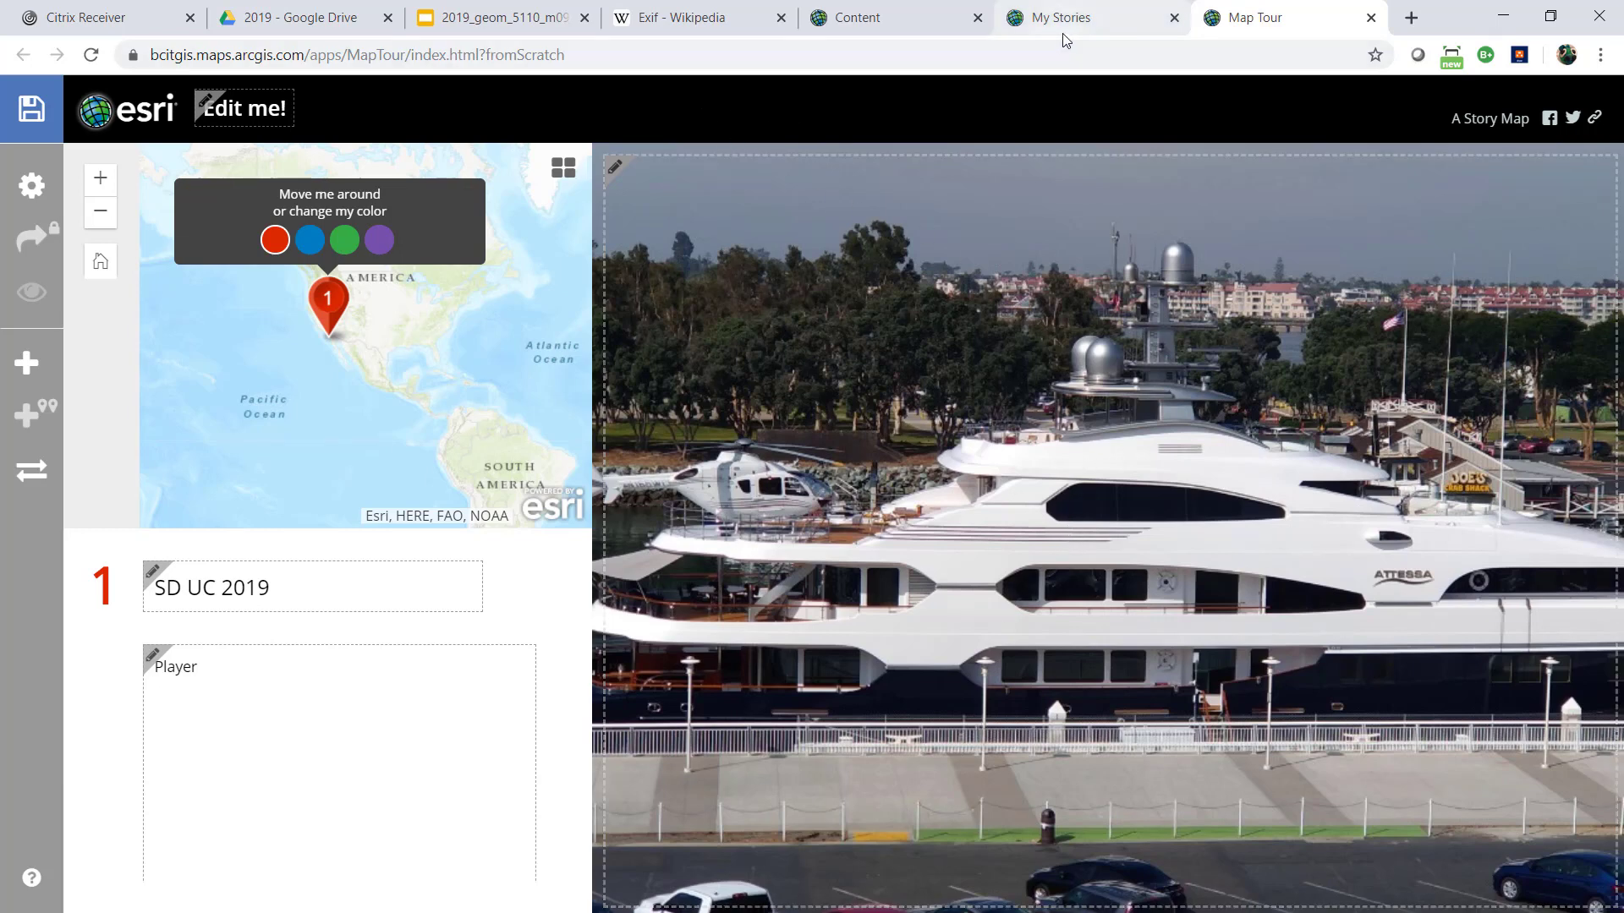
# Refresh the geom_5110_m09 content listing and open the service URL of the m09_geophoto_demo item's MAP_TOUR layer
pyautogui.click(866, 23)
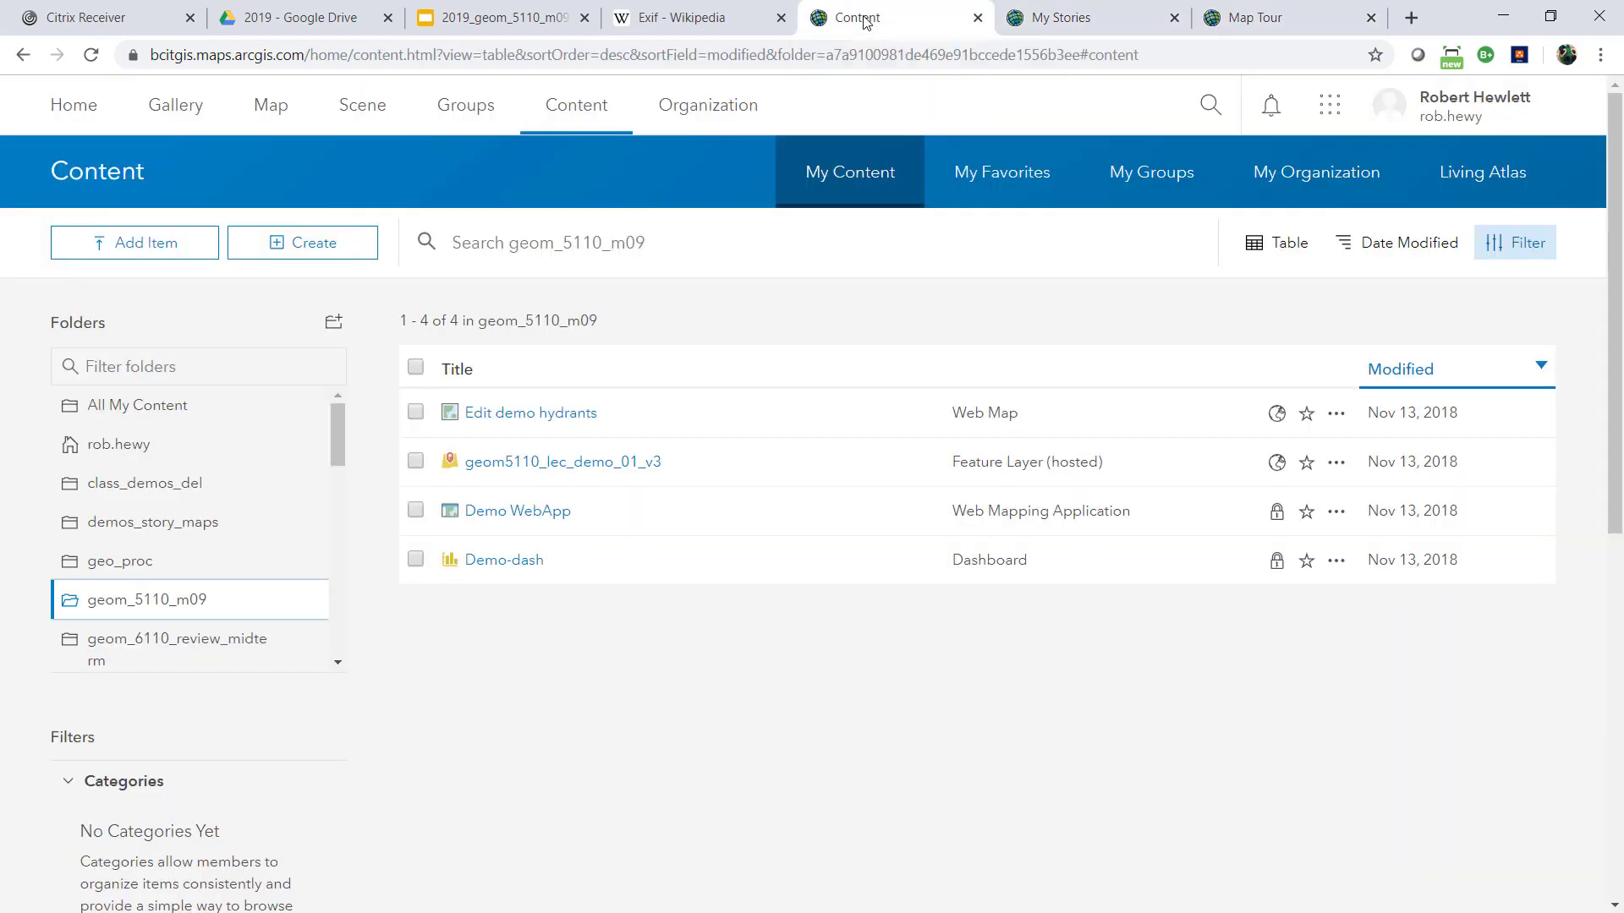
pyautogui.click(92, 56)
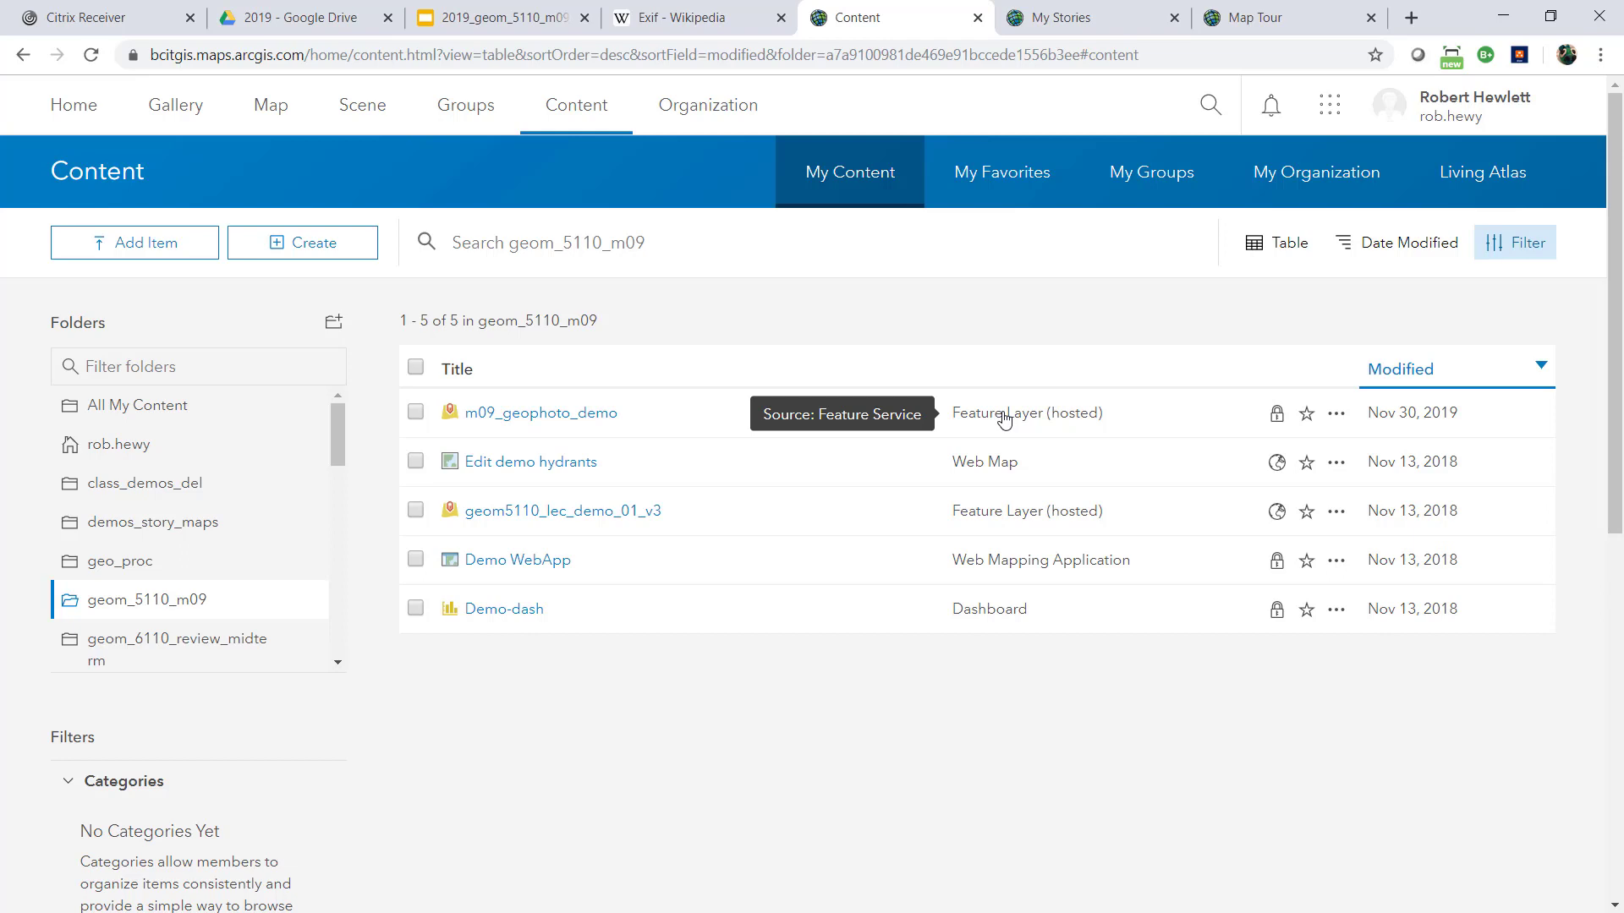
pyautogui.click(576, 428)
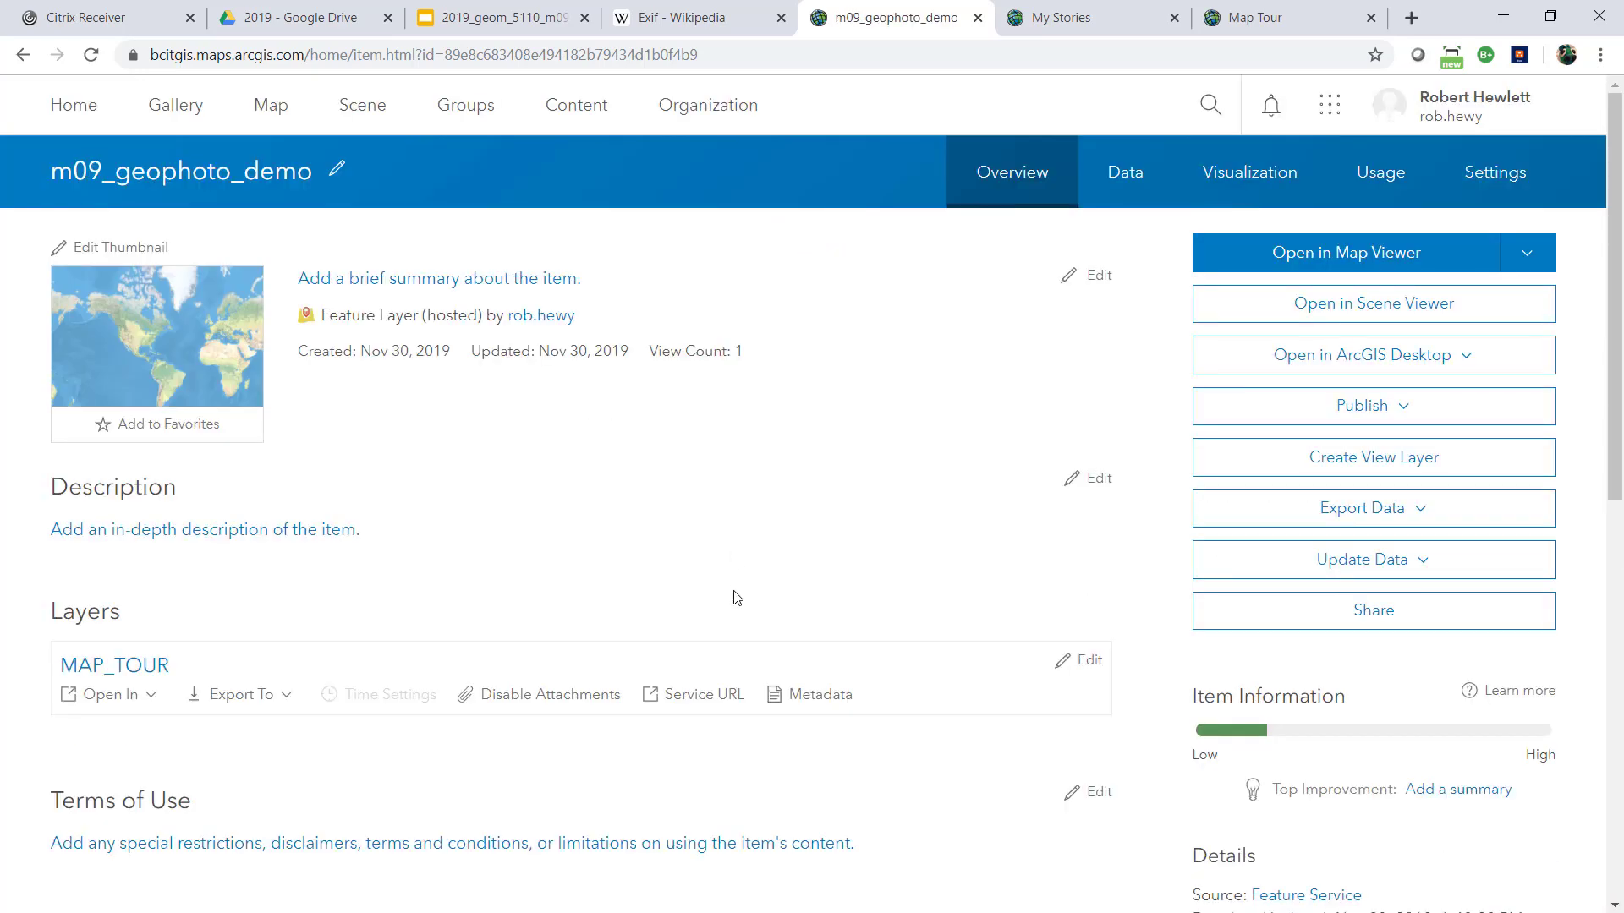
pyautogui.click(733, 696)
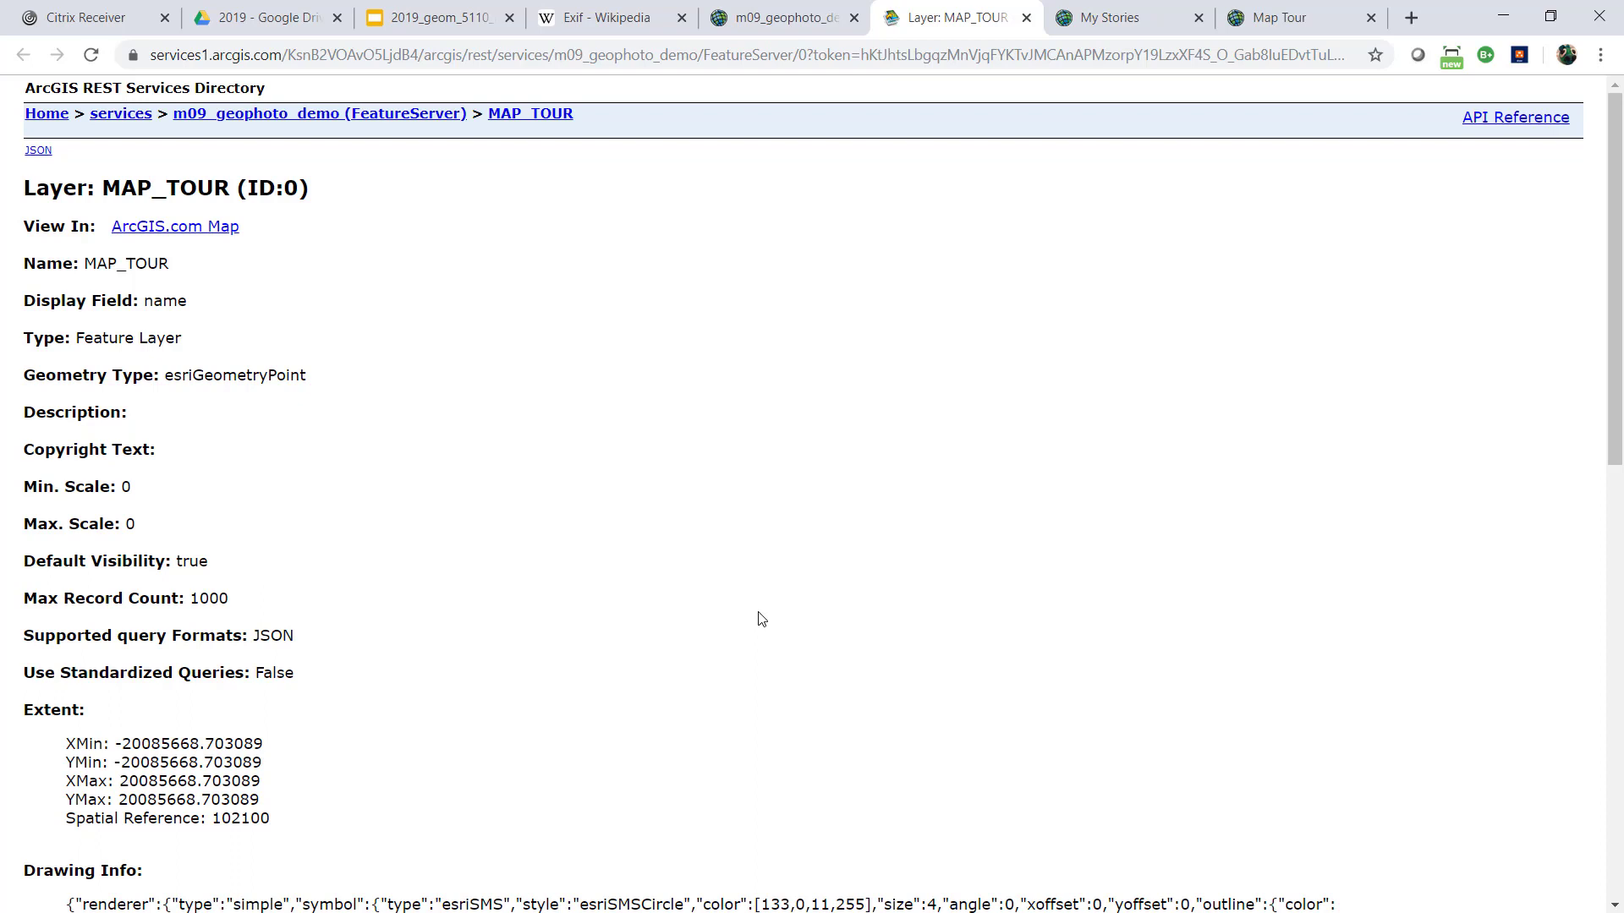
# Examine the MAP_TOUR layer's REST service address and properties, including its extent and spatial reference
pyautogui.click(550, 55)
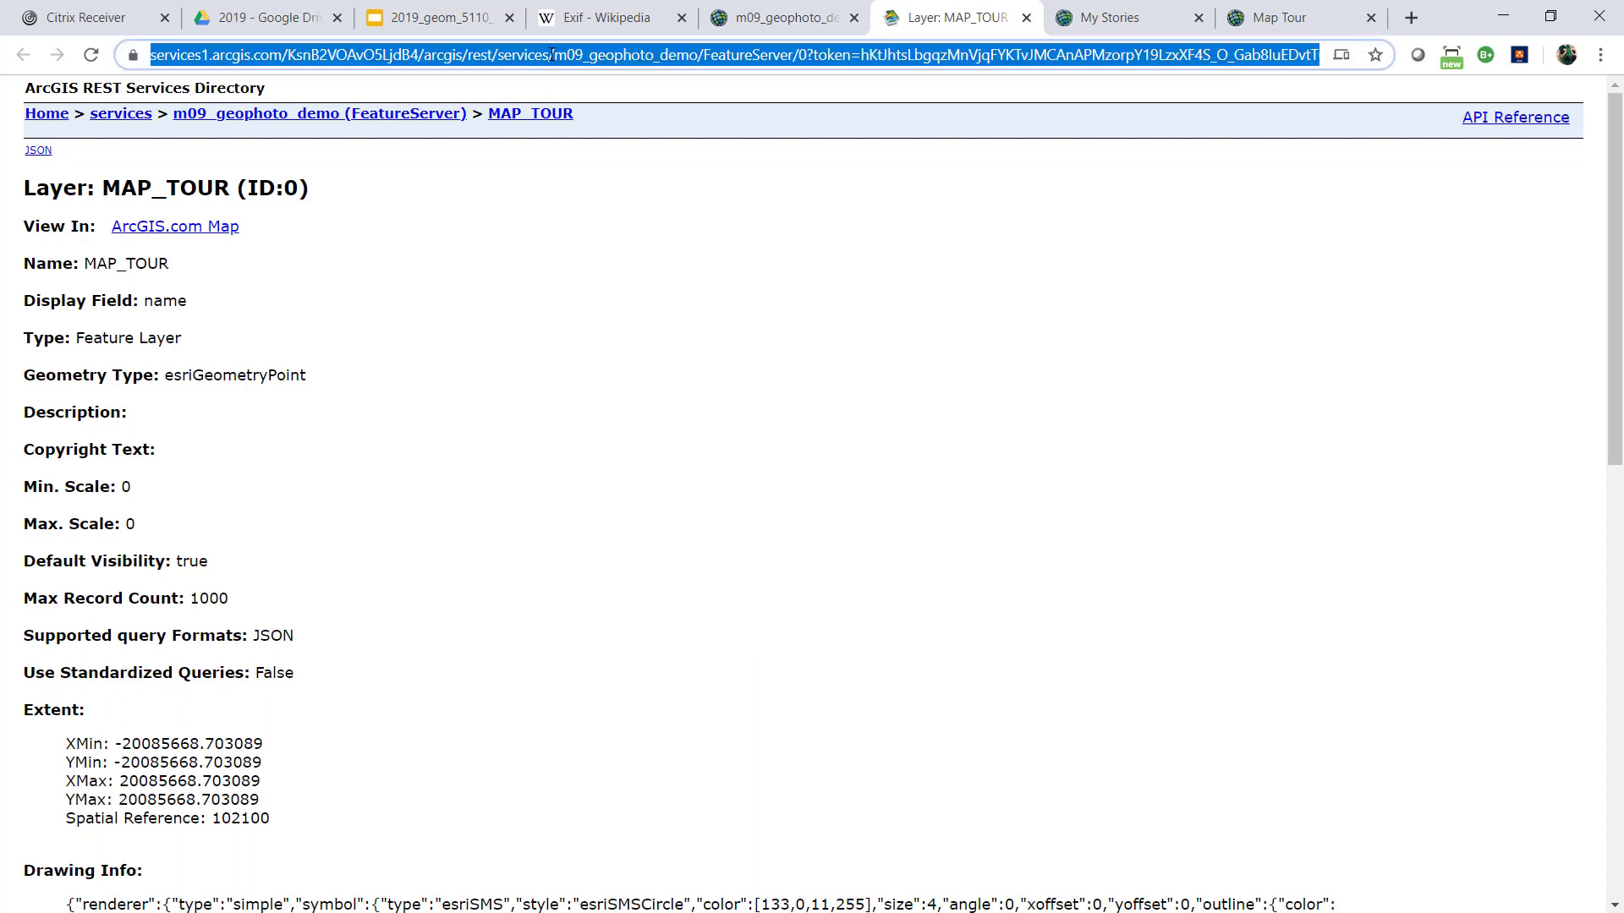
pyautogui.click(607, 376)
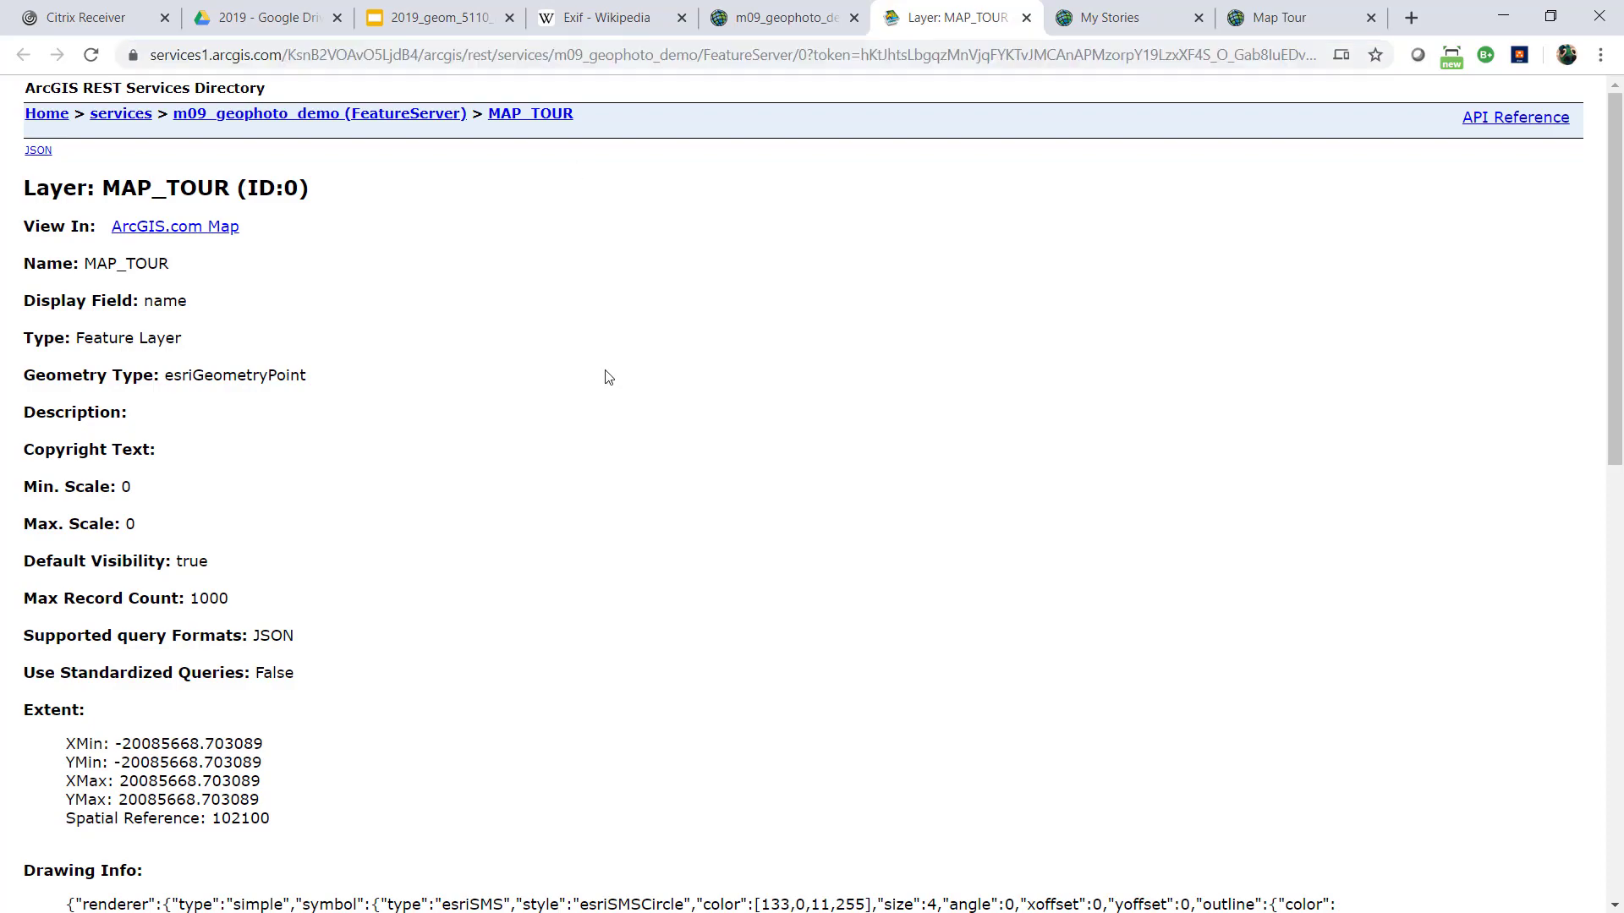
pyautogui.scroll(-8, 448, 355)
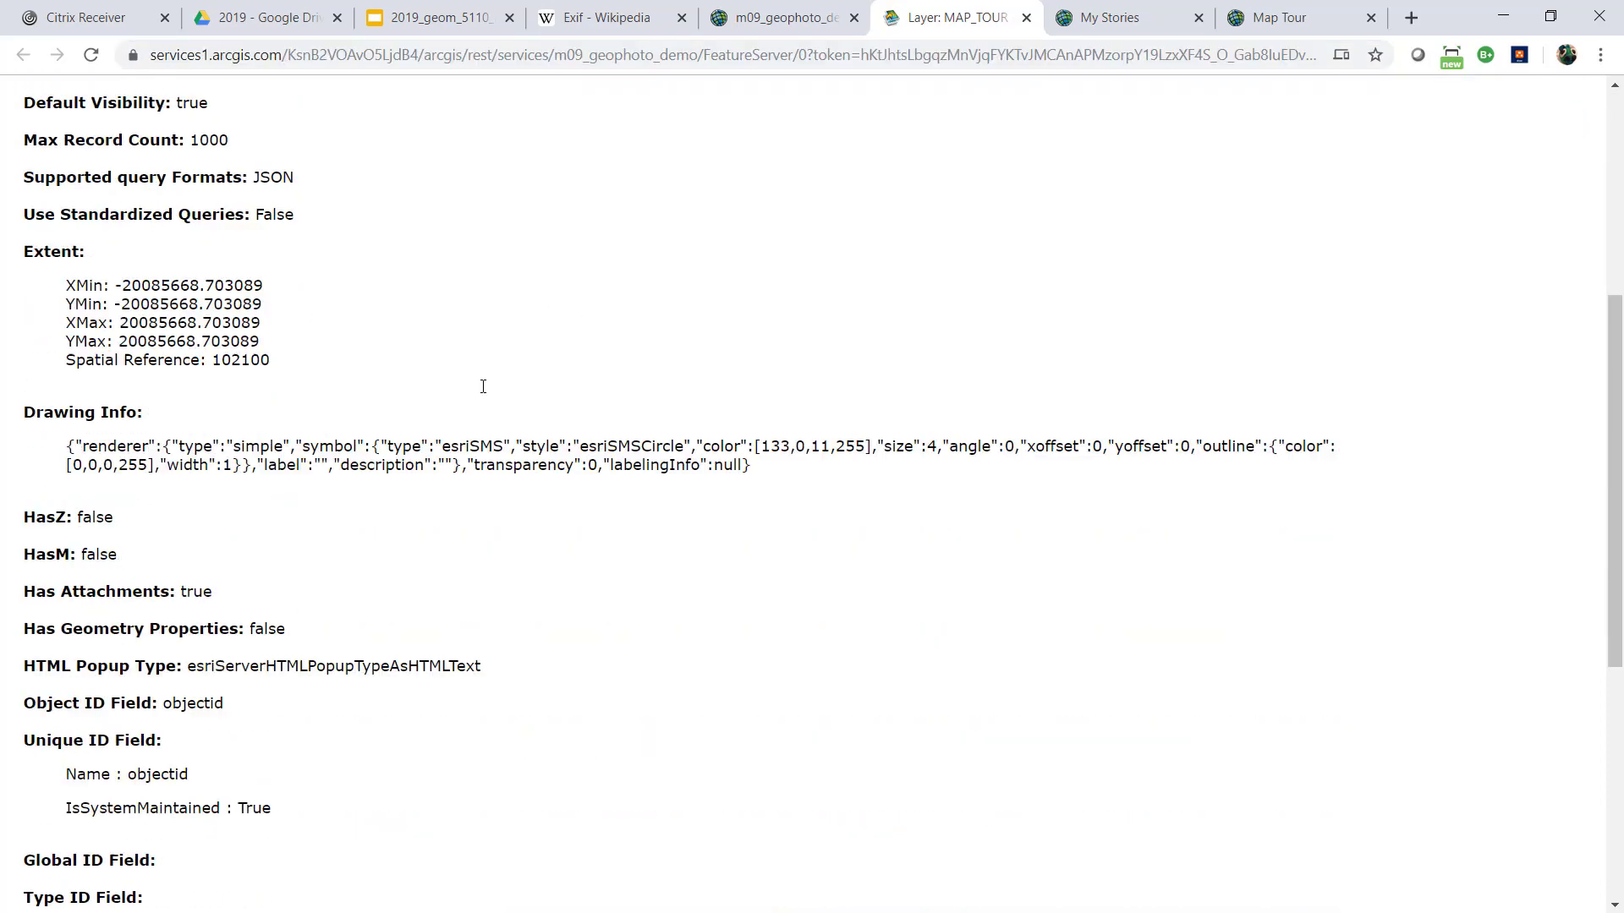
pyautogui.scroll(6, 518, 355)
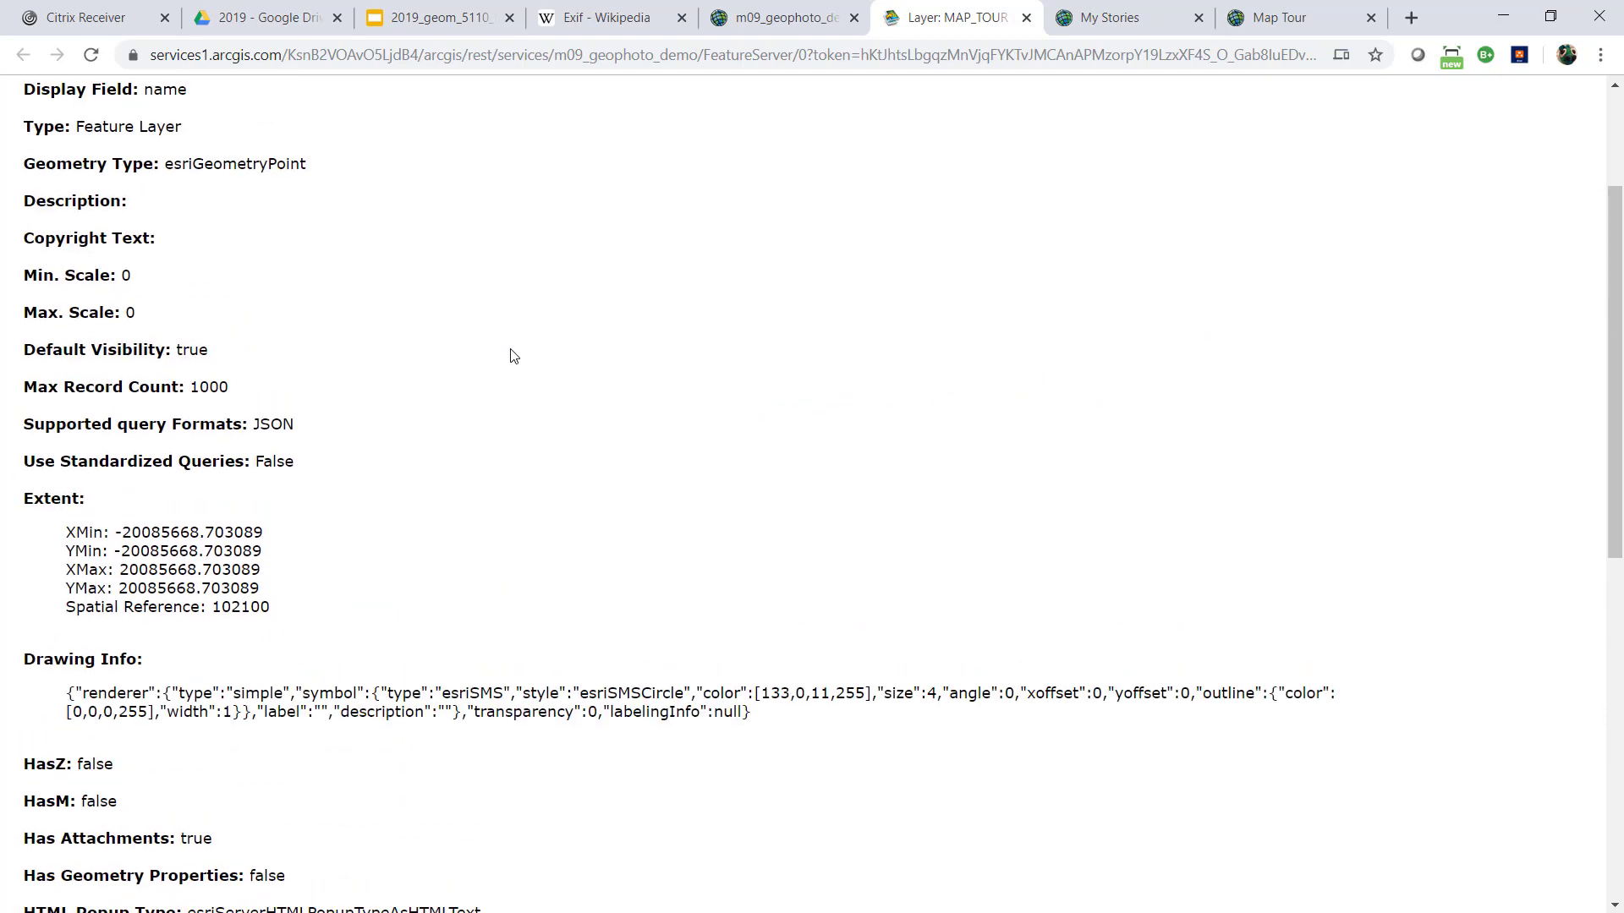
pyautogui.doubleClick(231, 609)
pyautogui.scroll(-2, 541, 429)
pyautogui.scroll(-2, 541, 430)
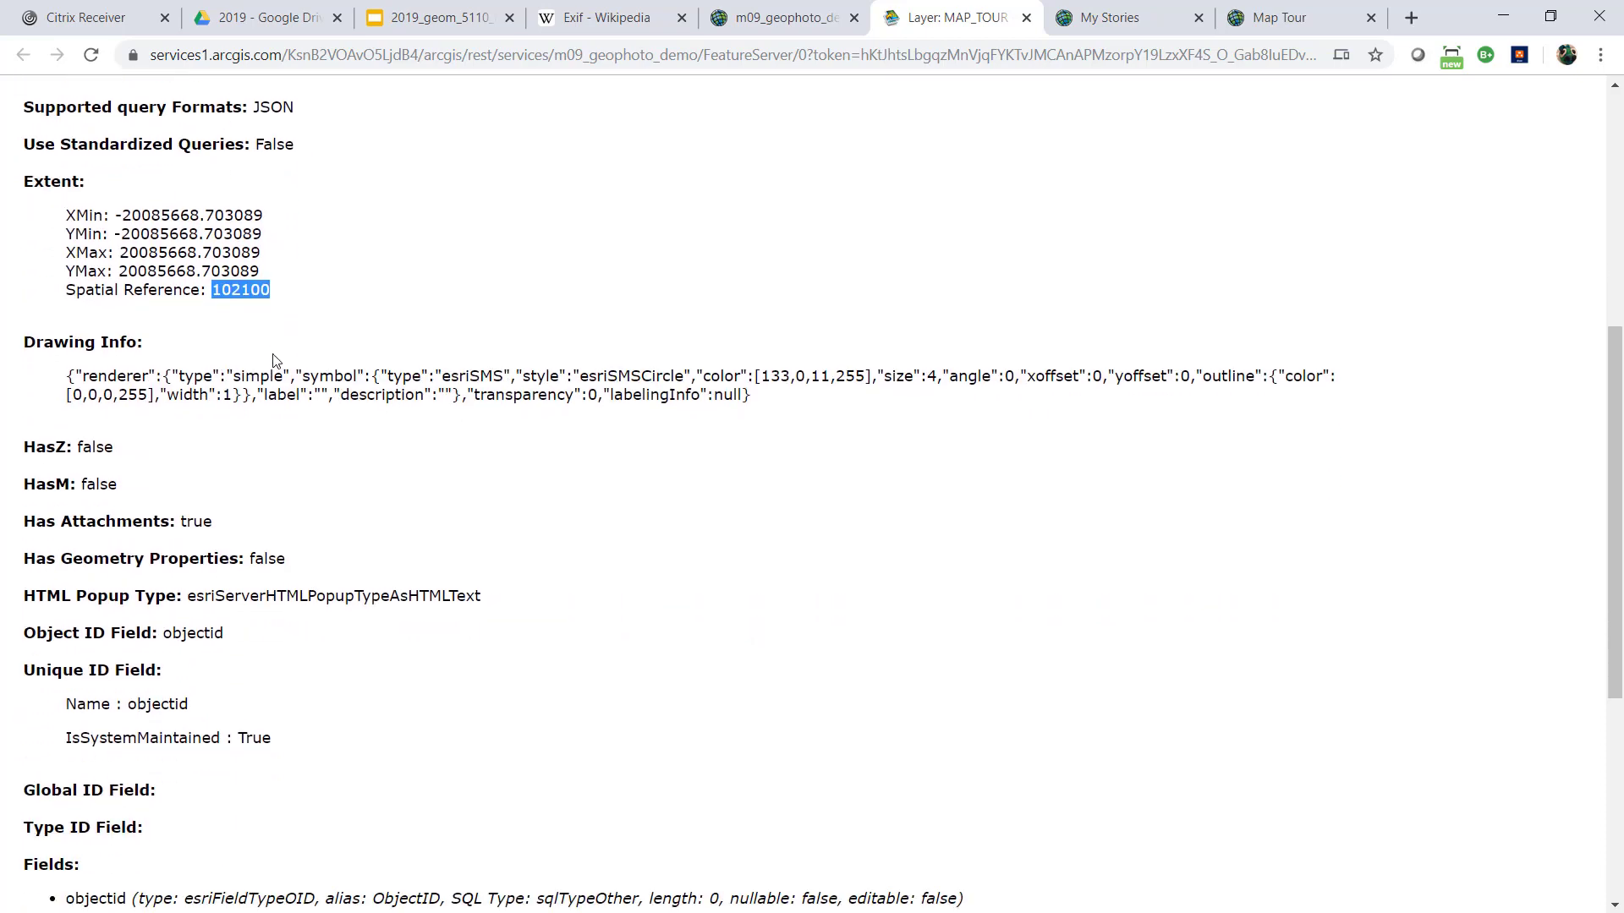
# Examine the MAP_TOUR layer's field definitions from objectid through thumb_url
pyautogui.scroll(-4, 153, 493)
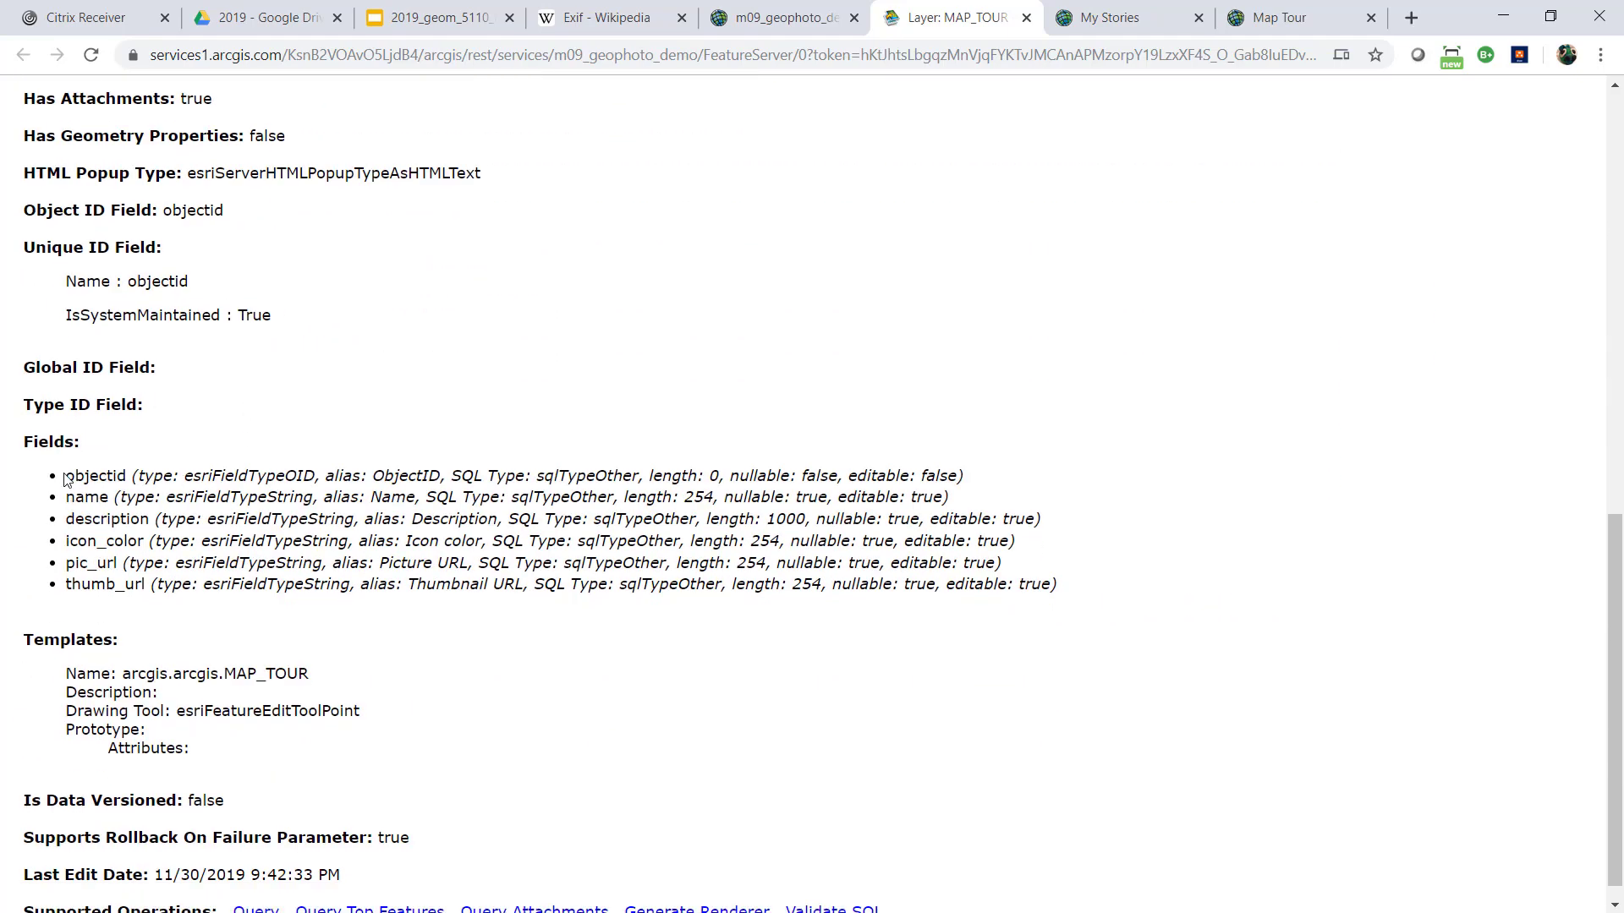
pyautogui.moveTo(69, 478); pyautogui.dragTo(153, 584)
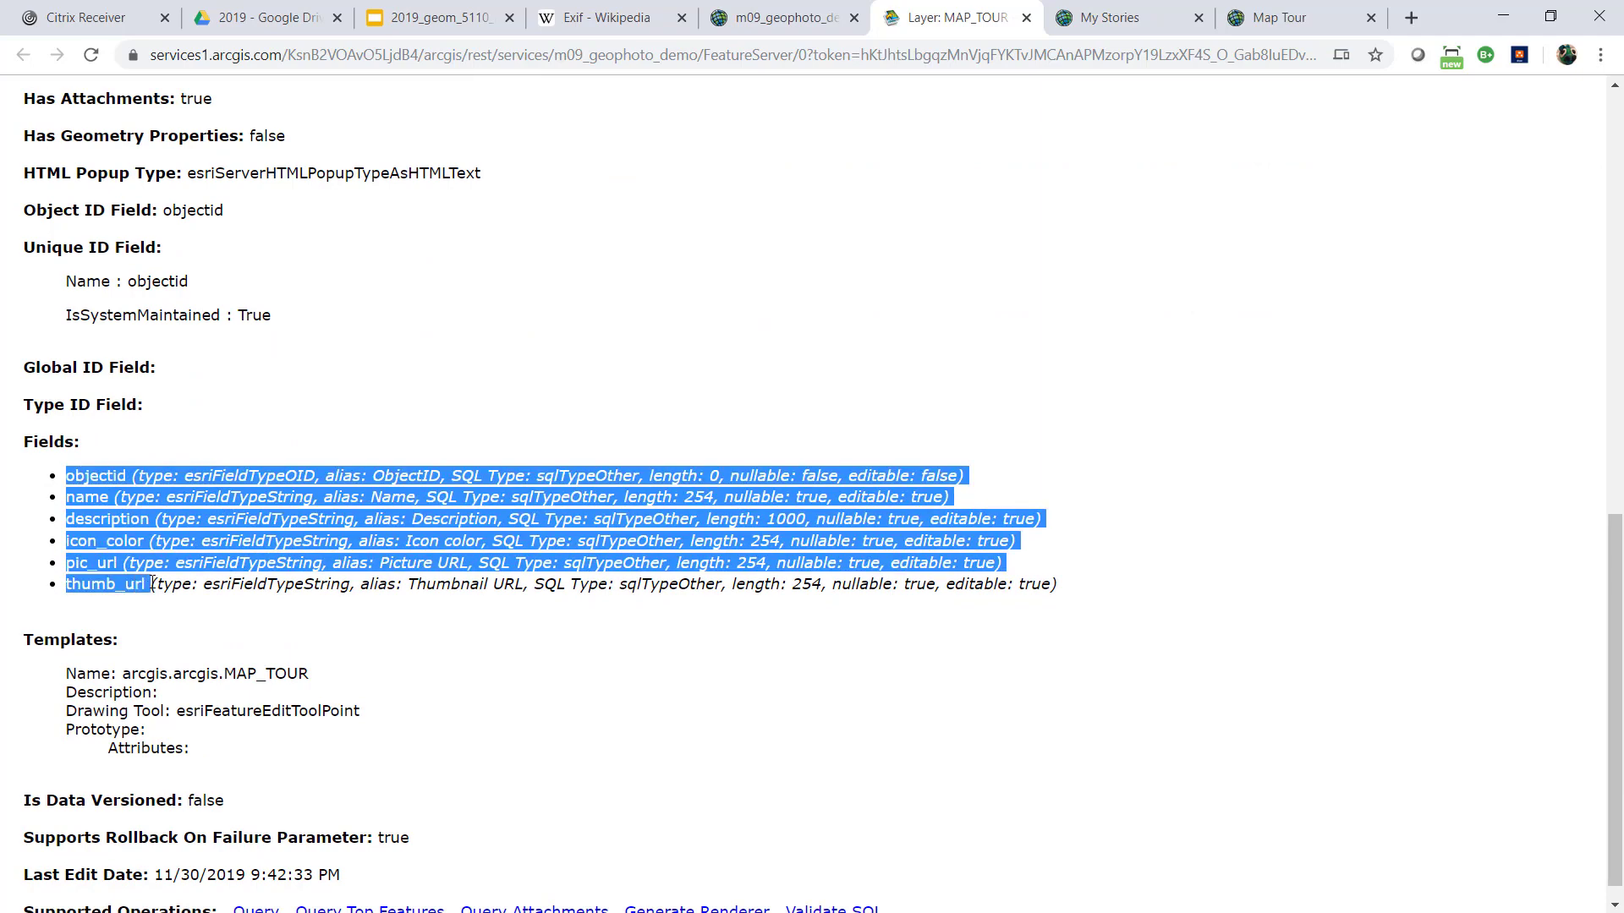
pyautogui.click(107, 531)
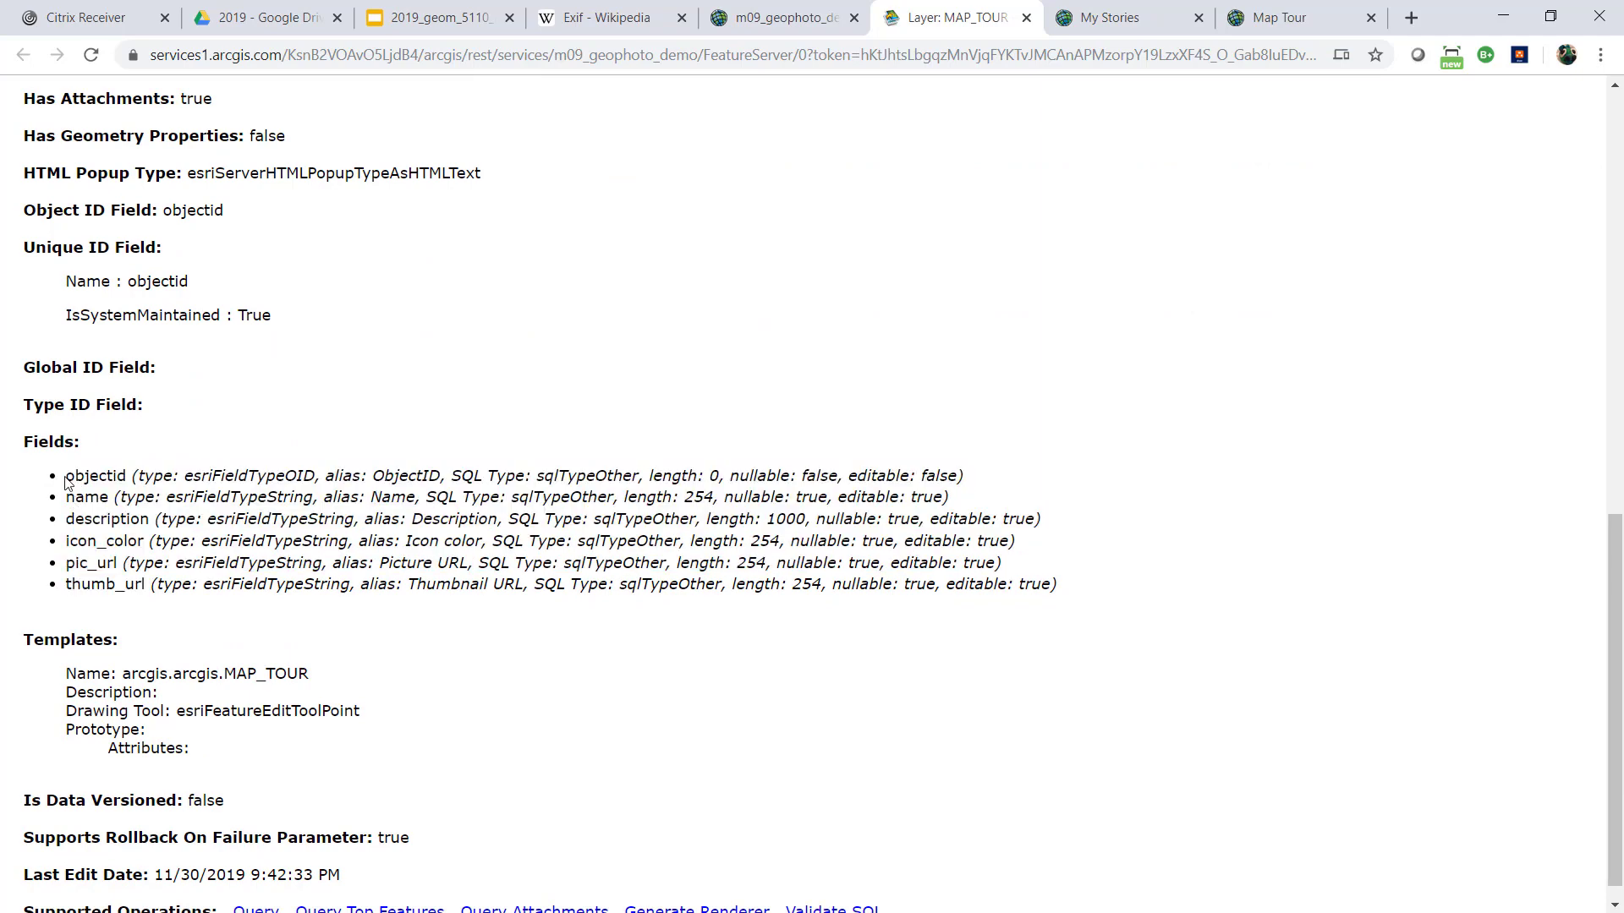
pyautogui.moveTo(68, 478); pyautogui.dragTo(119, 499)
pyautogui.click(68, 500)
pyautogui.moveTo(66, 519); pyautogui.dragTo(184, 541)
pyautogui.moveTo(67, 562); pyautogui.dragTo(158, 585)
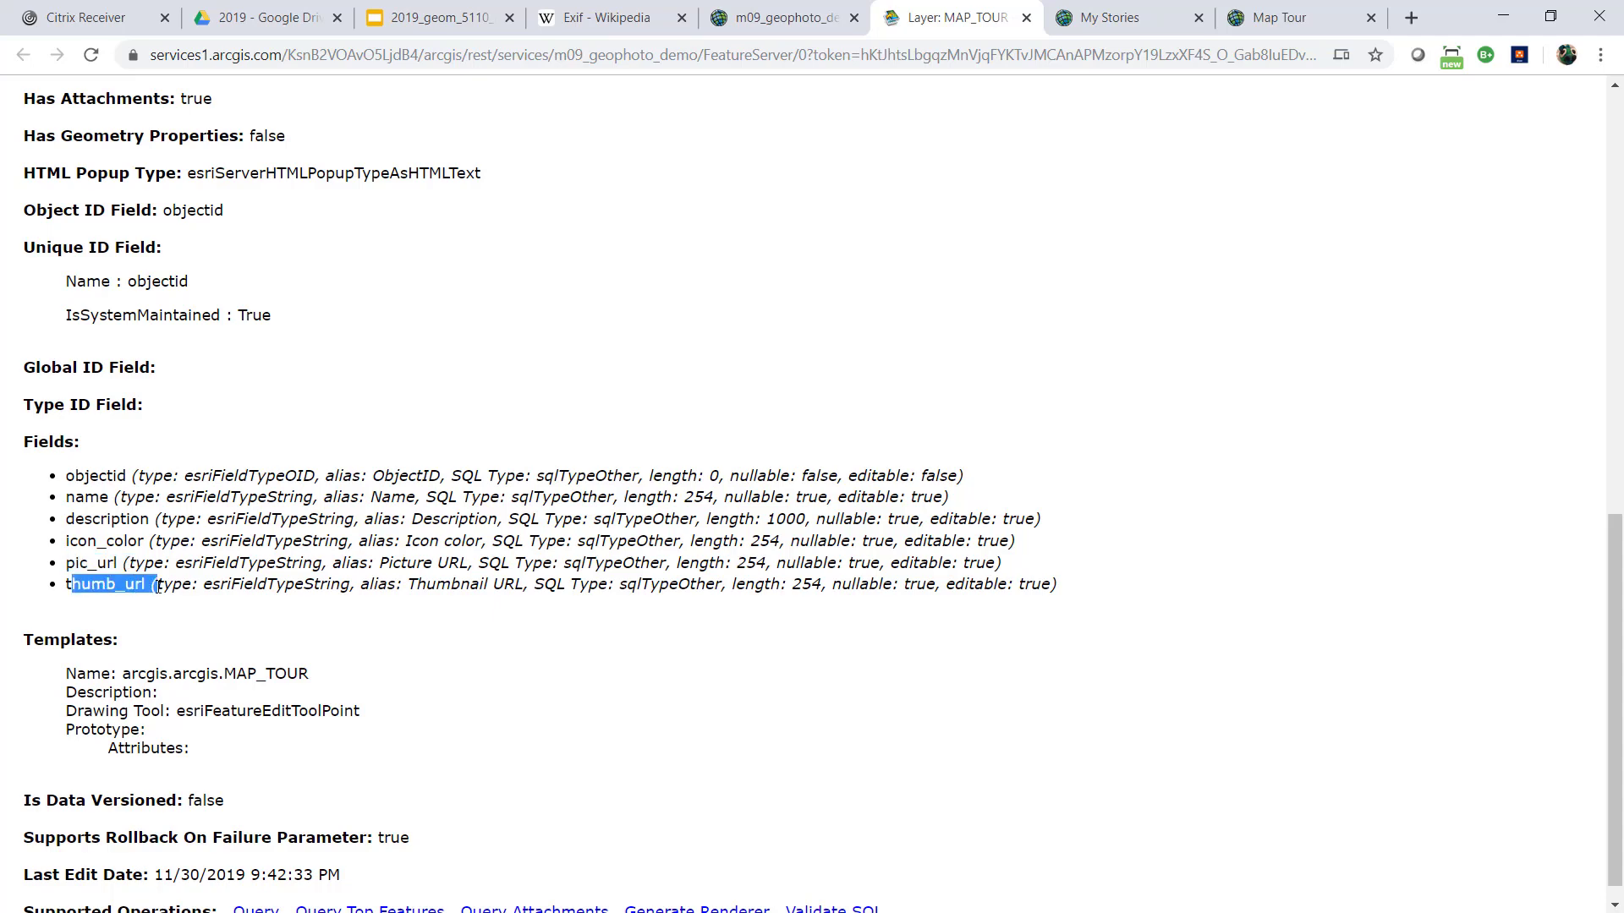
# Query the MAP_TOUR layer for object ID 1 with a GET request and JSON output format
pyautogui.scroll(-1, 334, 410)
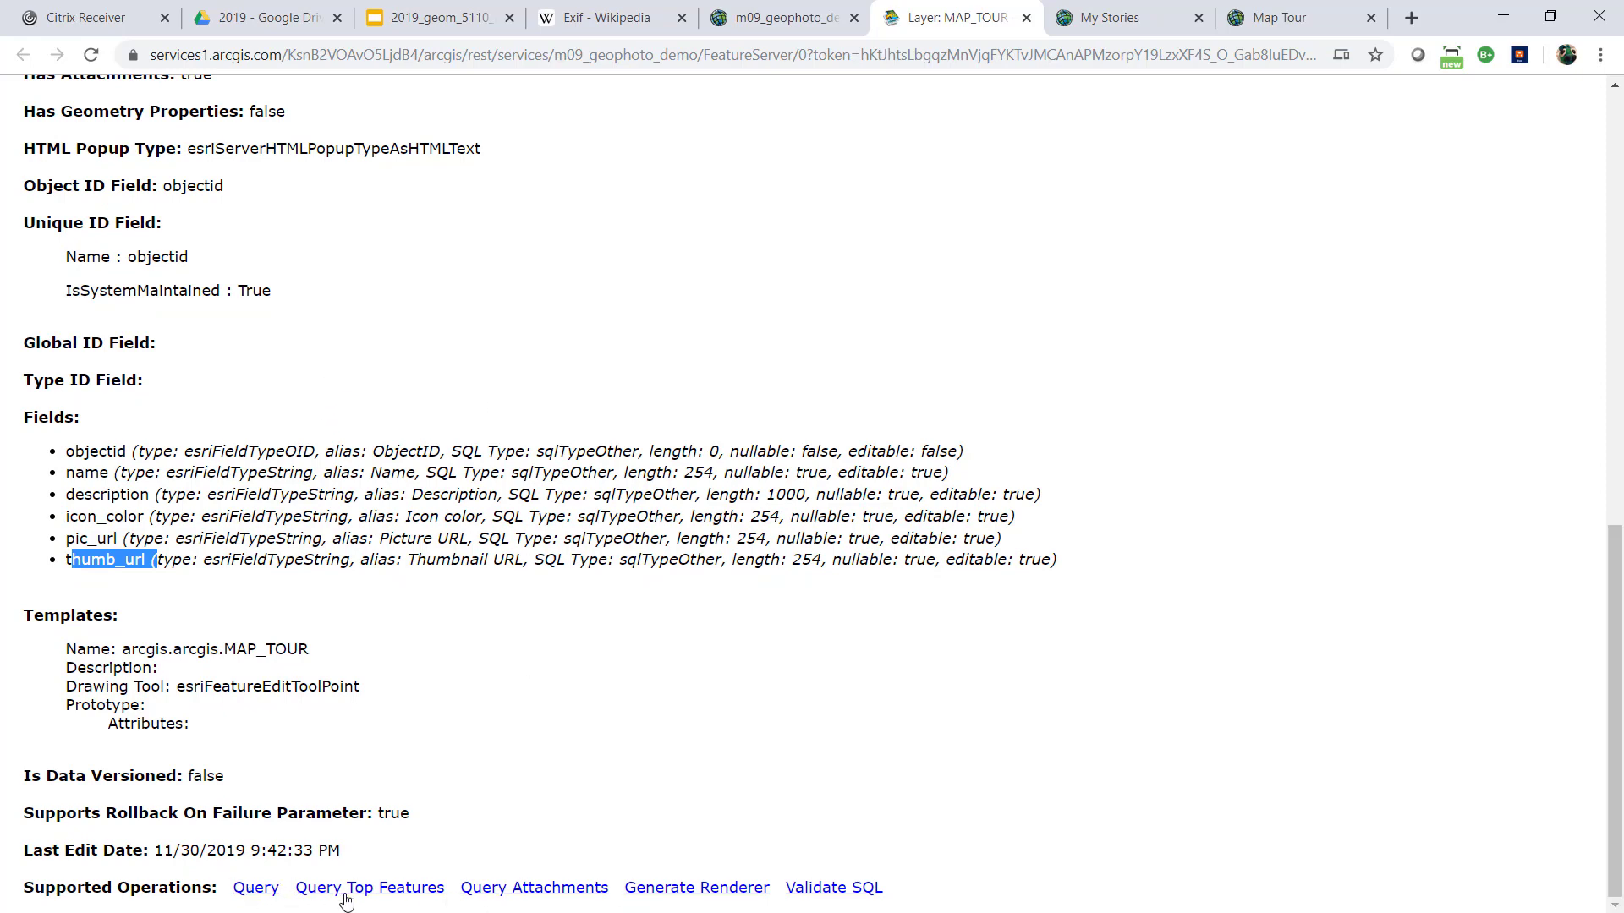
pyautogui.click(255, 890)
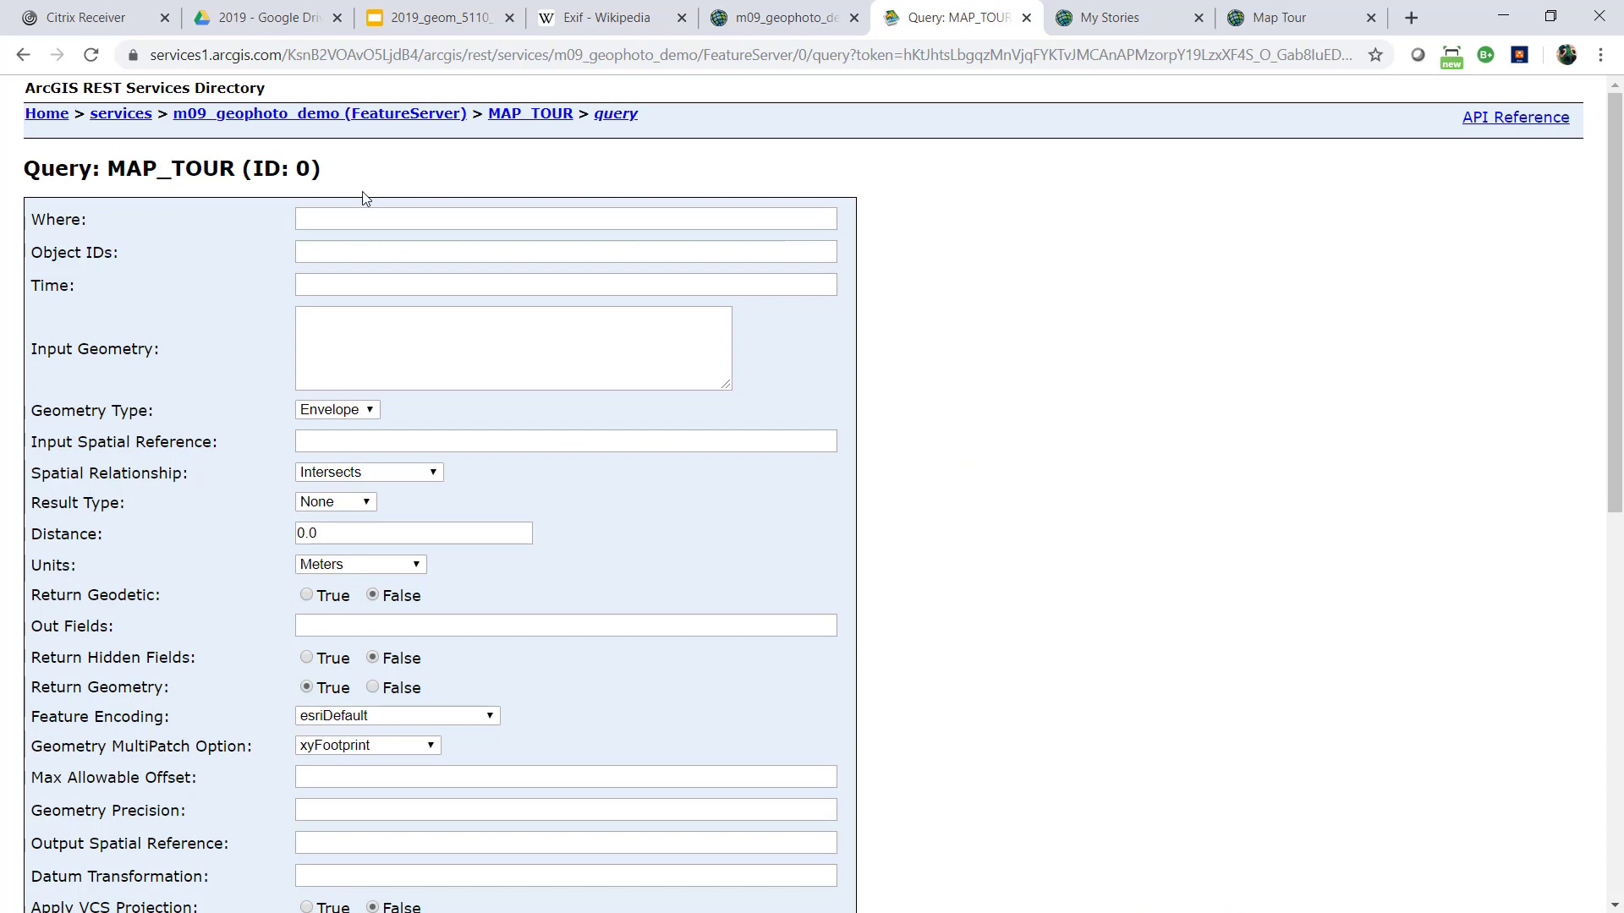
pyautogui.click(343, 257)
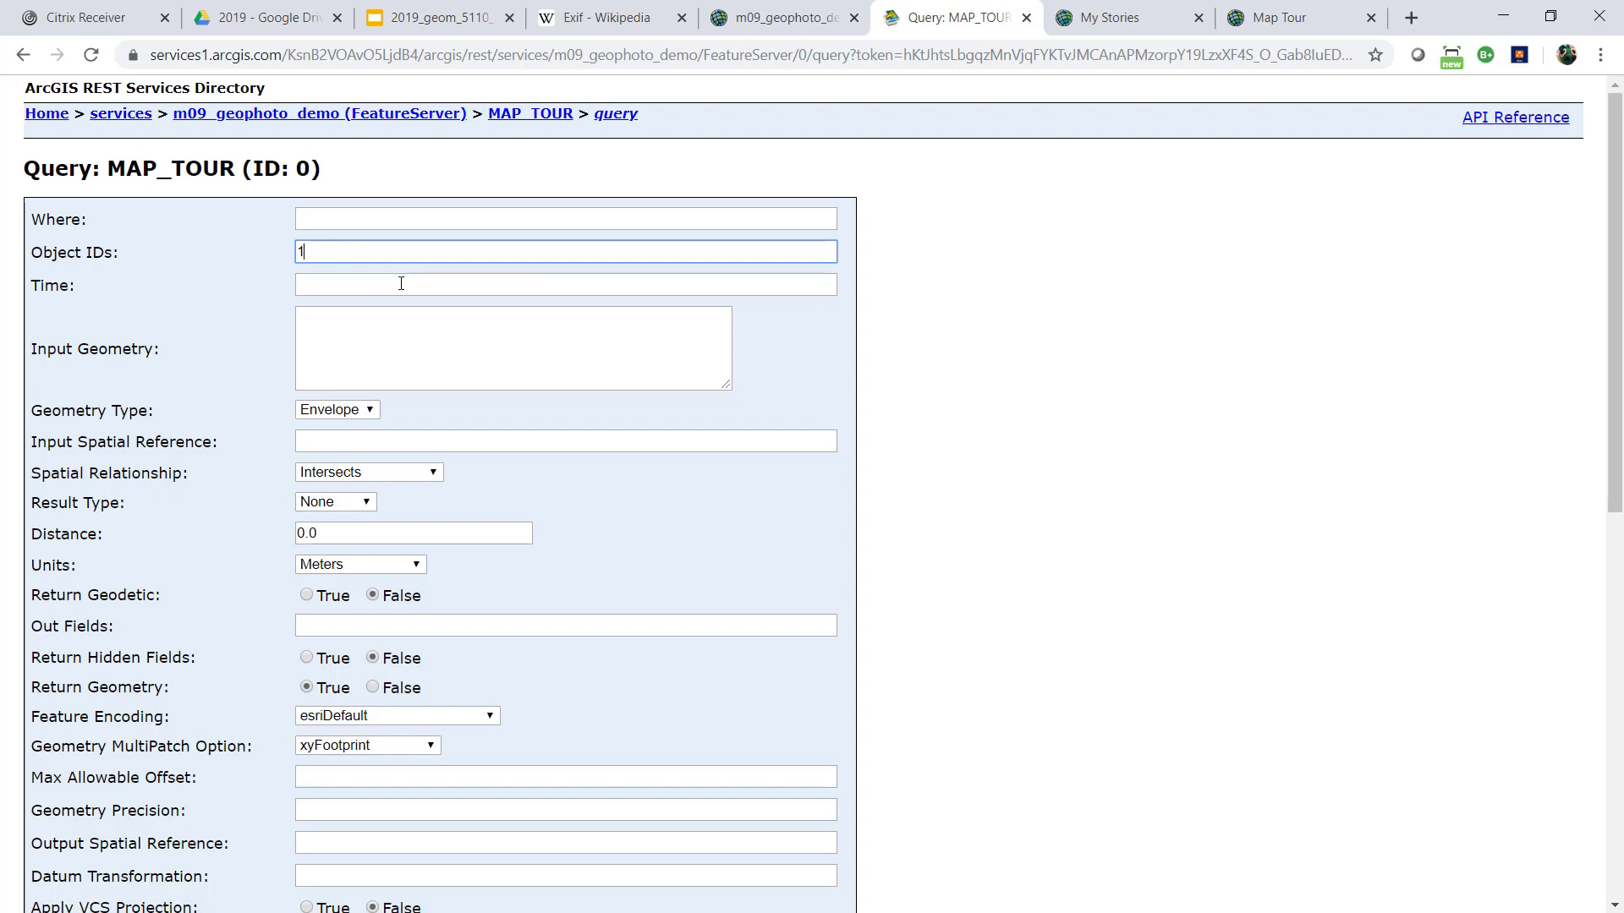
pyautogui.scroll(-9, 368, 328)
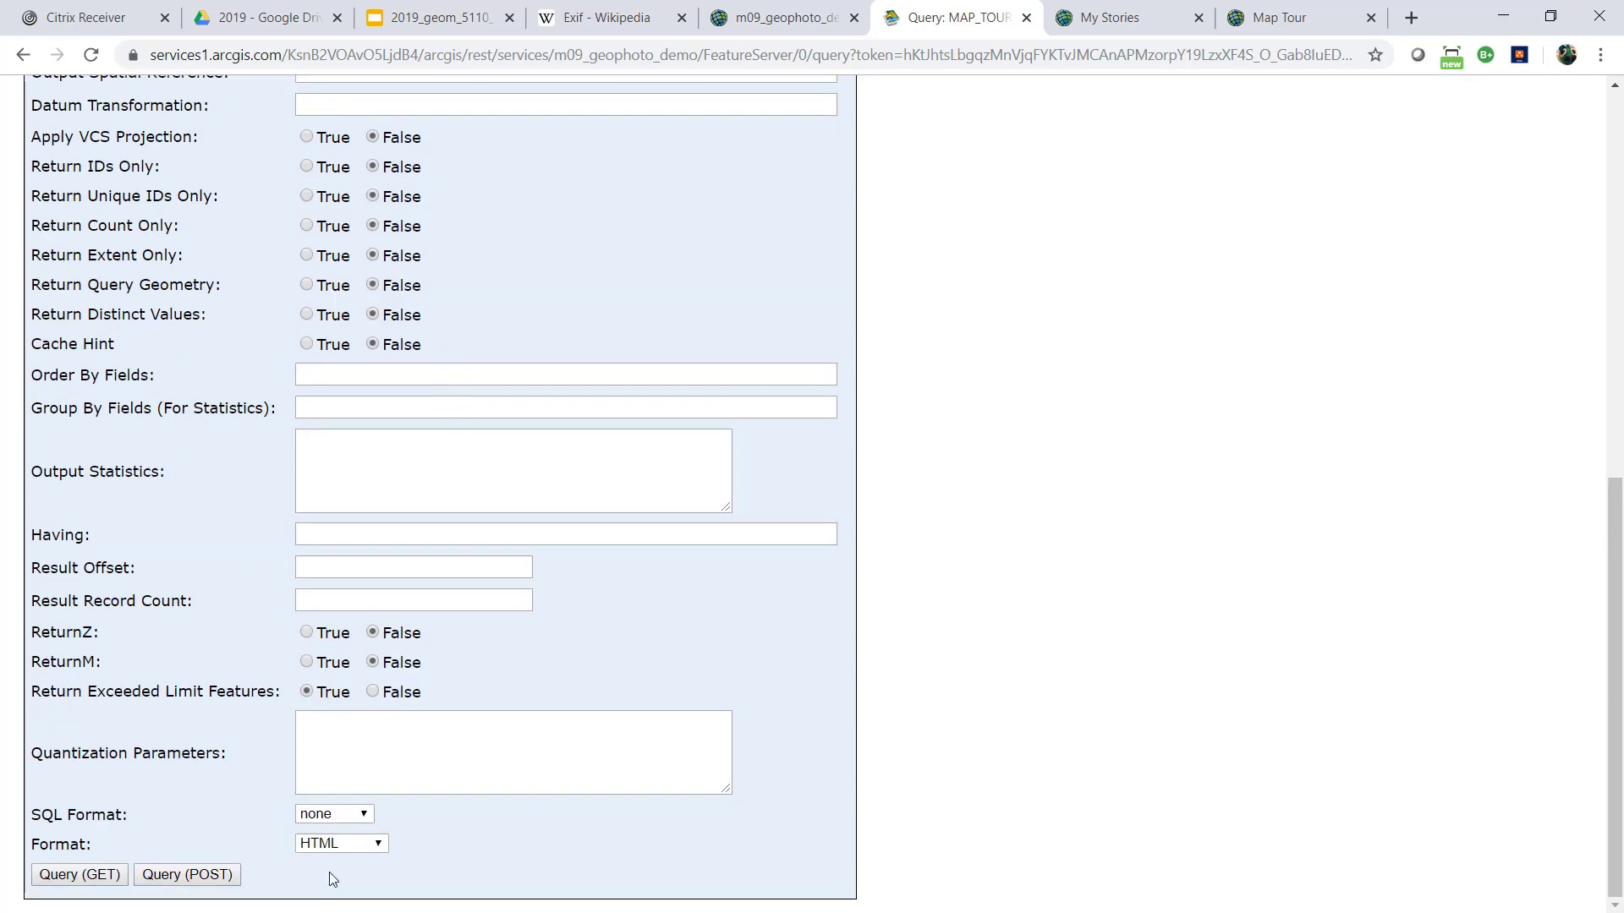
pyautogui.click(330, 844)
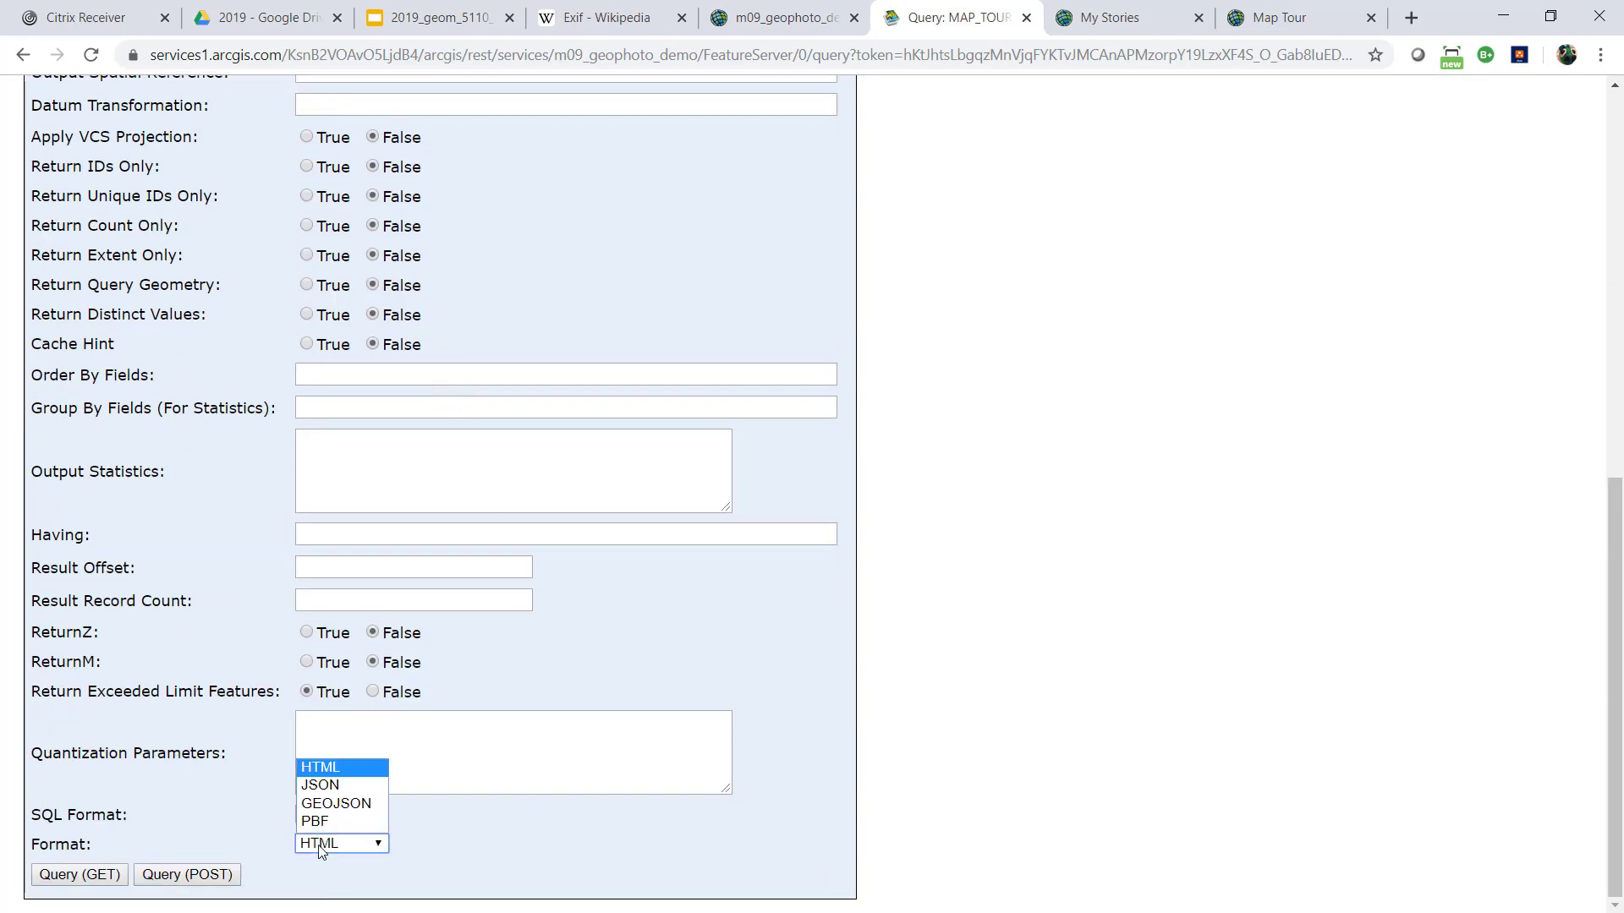
pyautogui.click(328, 786)
pyautogui.click(65, 876)
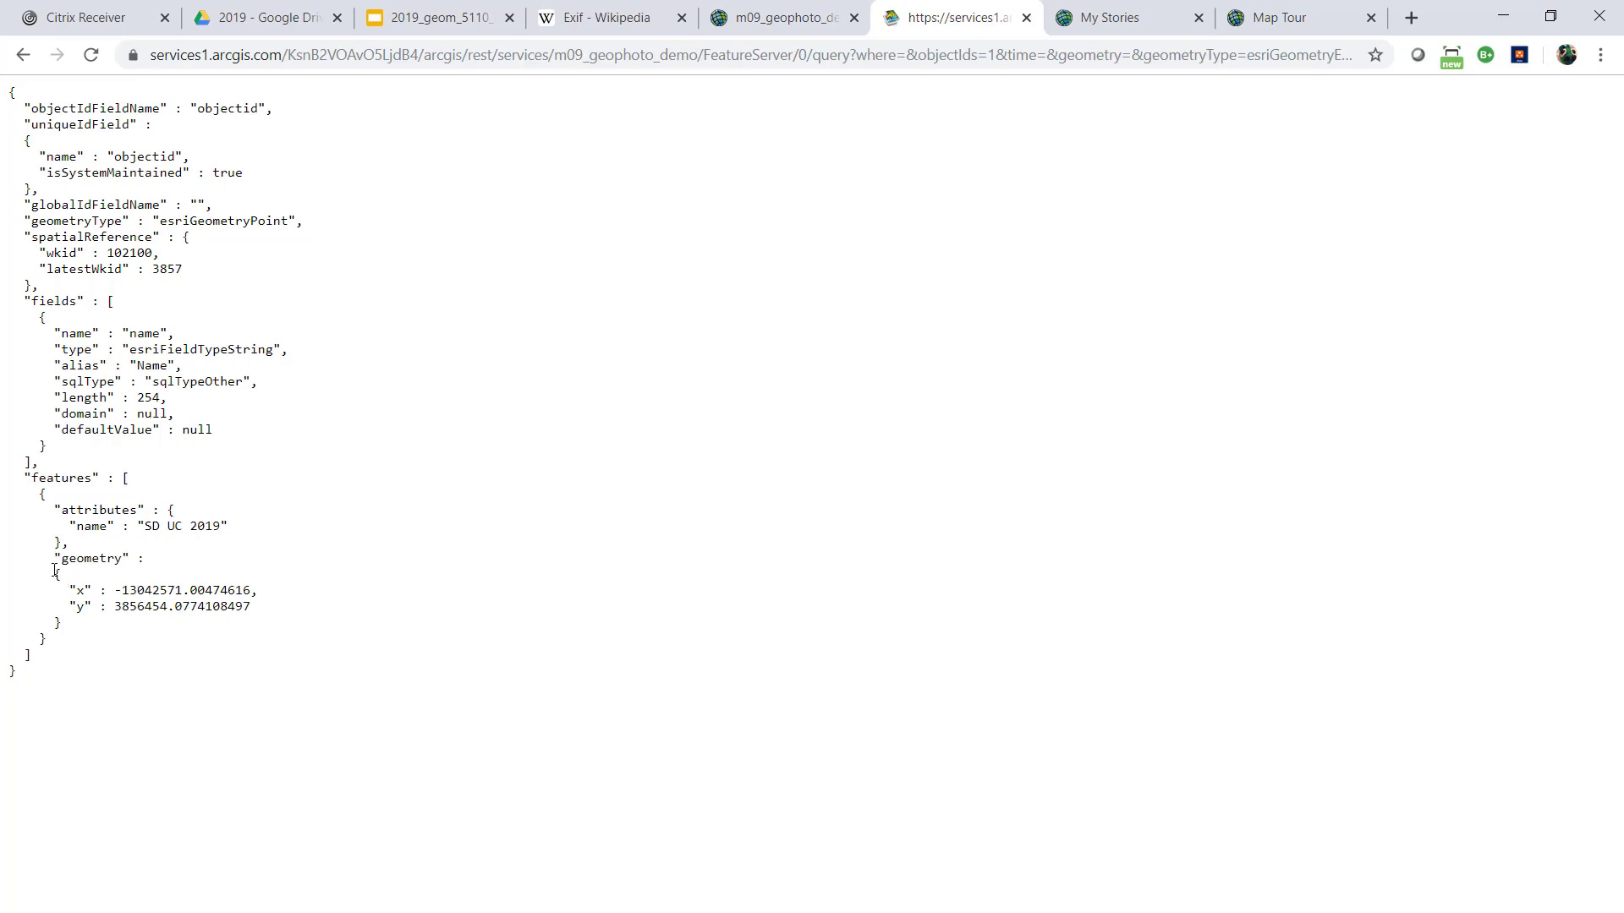
# Examine the returned feature's name attribute and its x and y geometry coordinates
pyautogui.moveTo(53, 563); pyautogui.dragTo(287, 608)
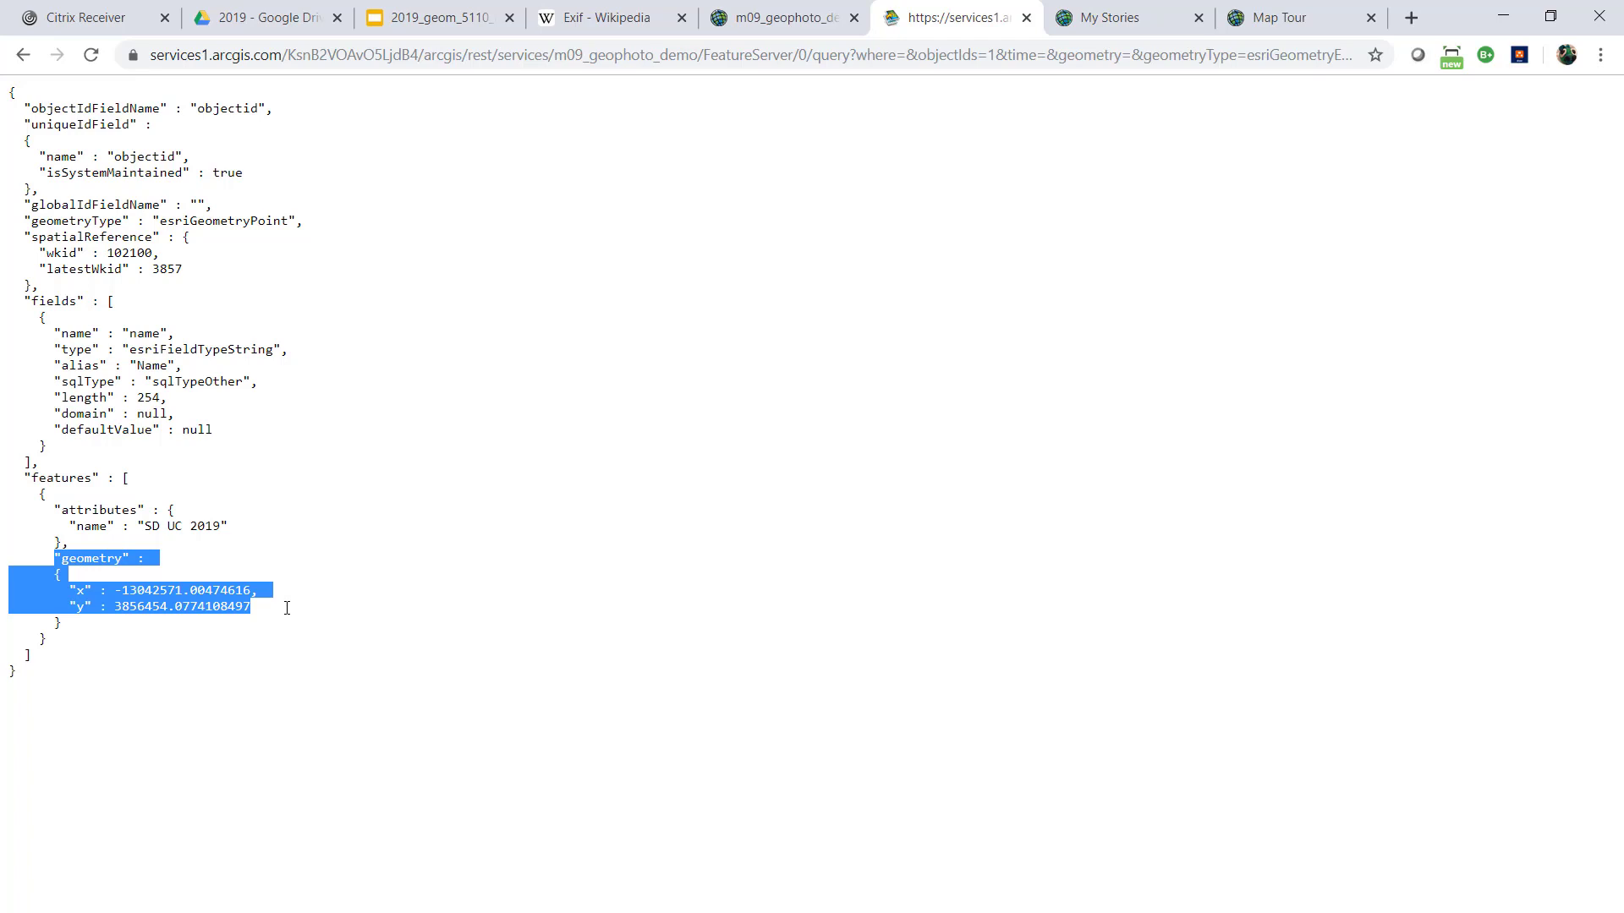
pyautogui.click(66, 526)
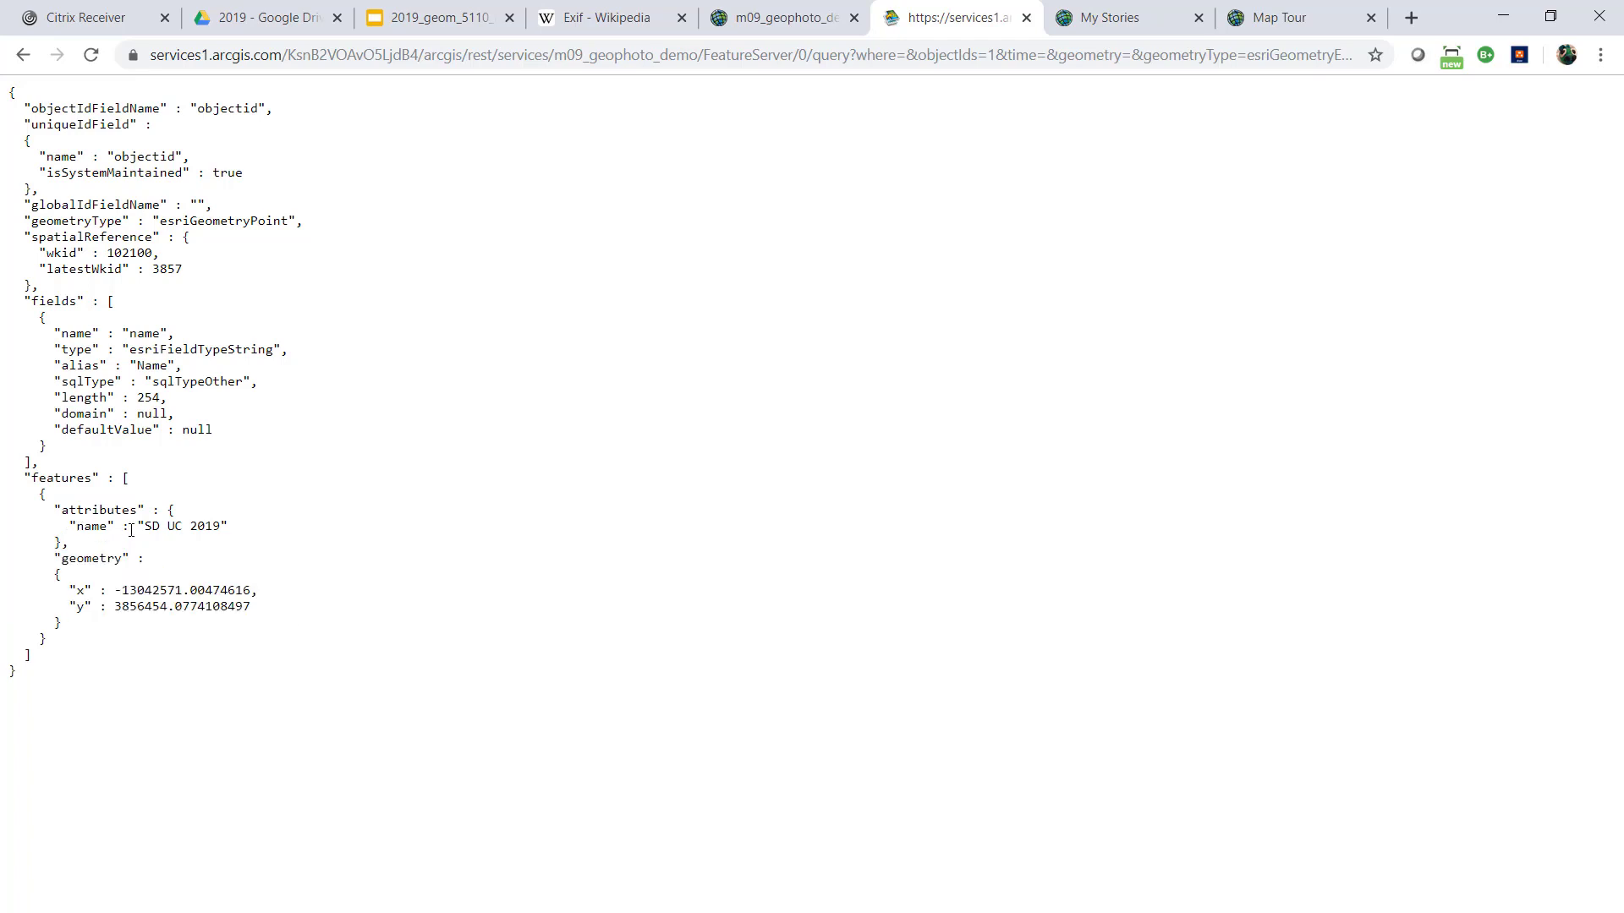
pyautogui.moveTo(63, 526); pyautogui.dragTo(275, 518)
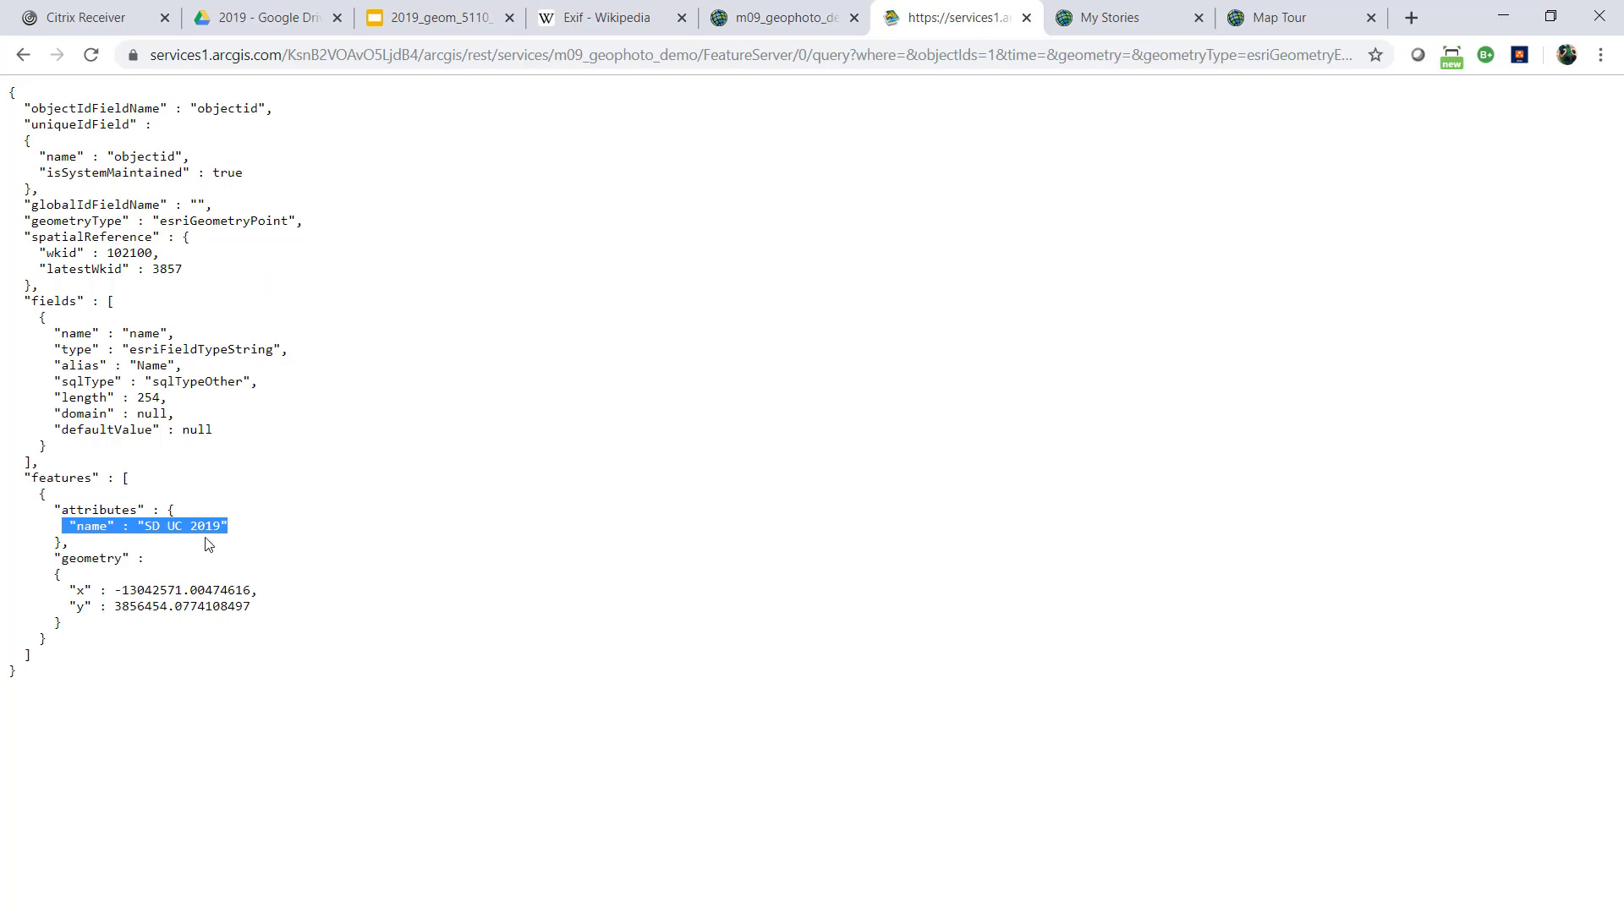
pyautogui.click(101, 534)
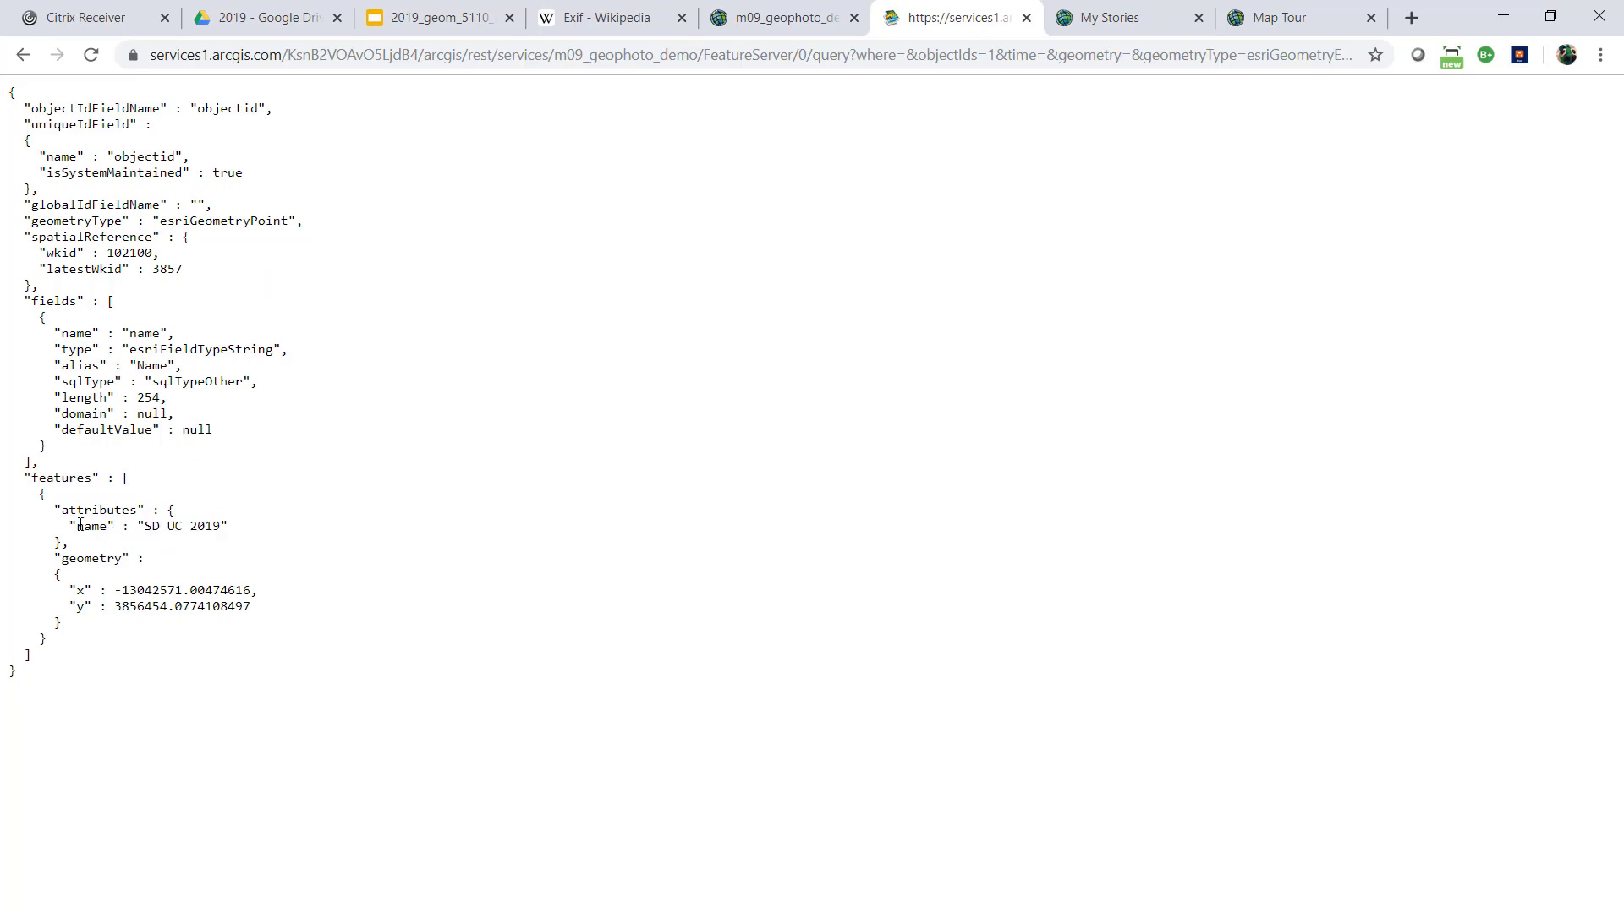
pyautogui.moveTo(79, 525); pyautogui.dragTo(237, 524)
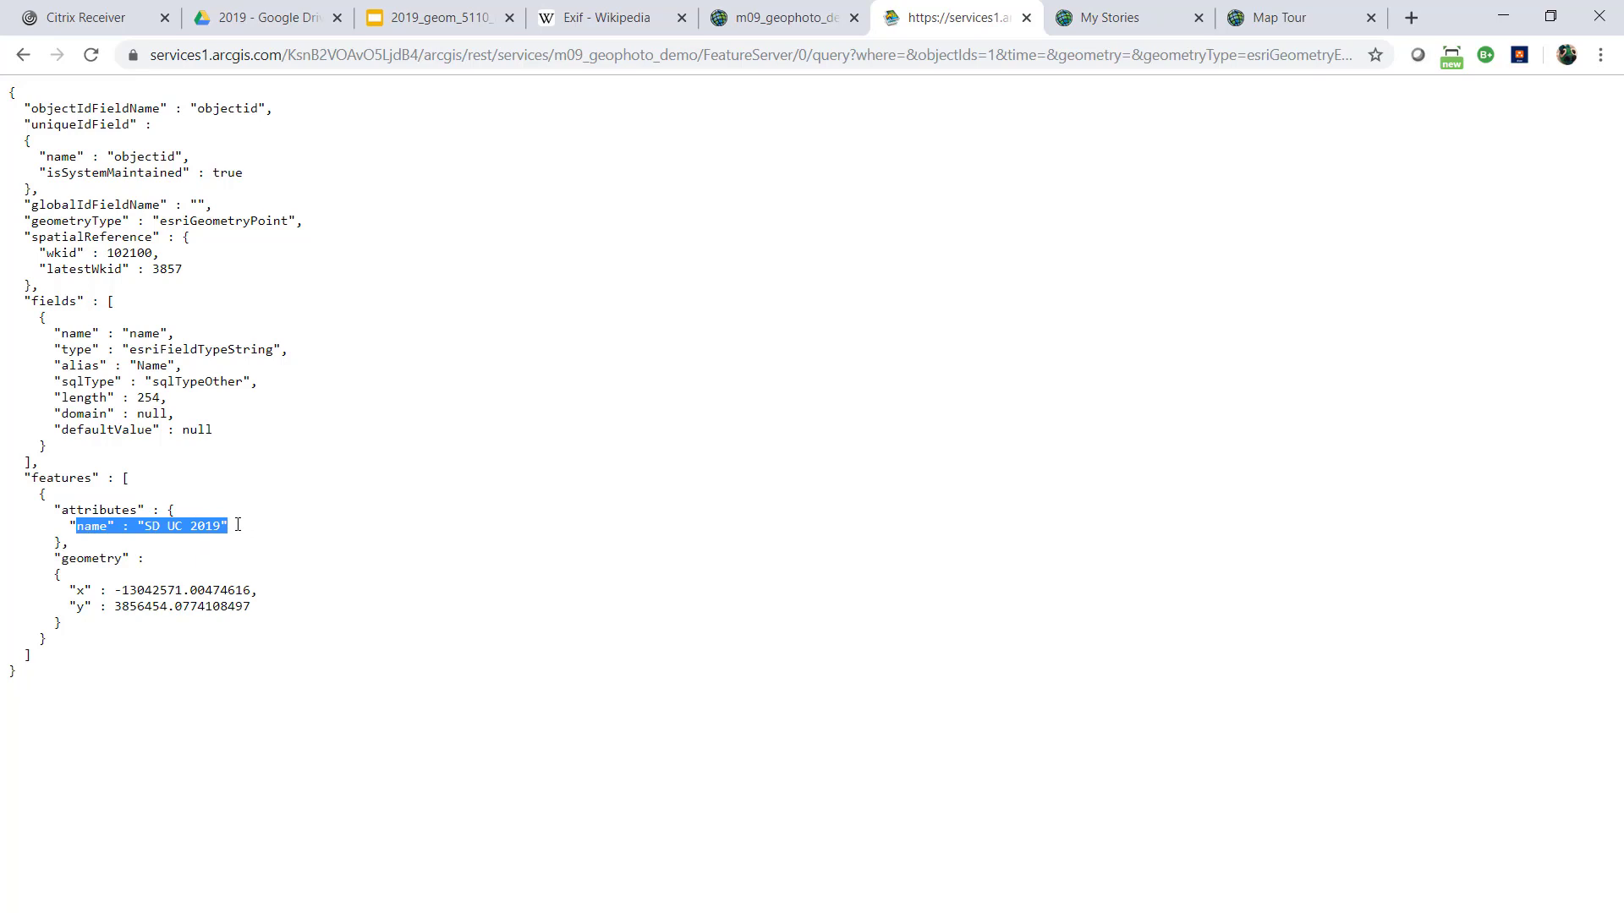
pyautogui.moveTo(63, 589); pyautogui.dragTo(283, 612)
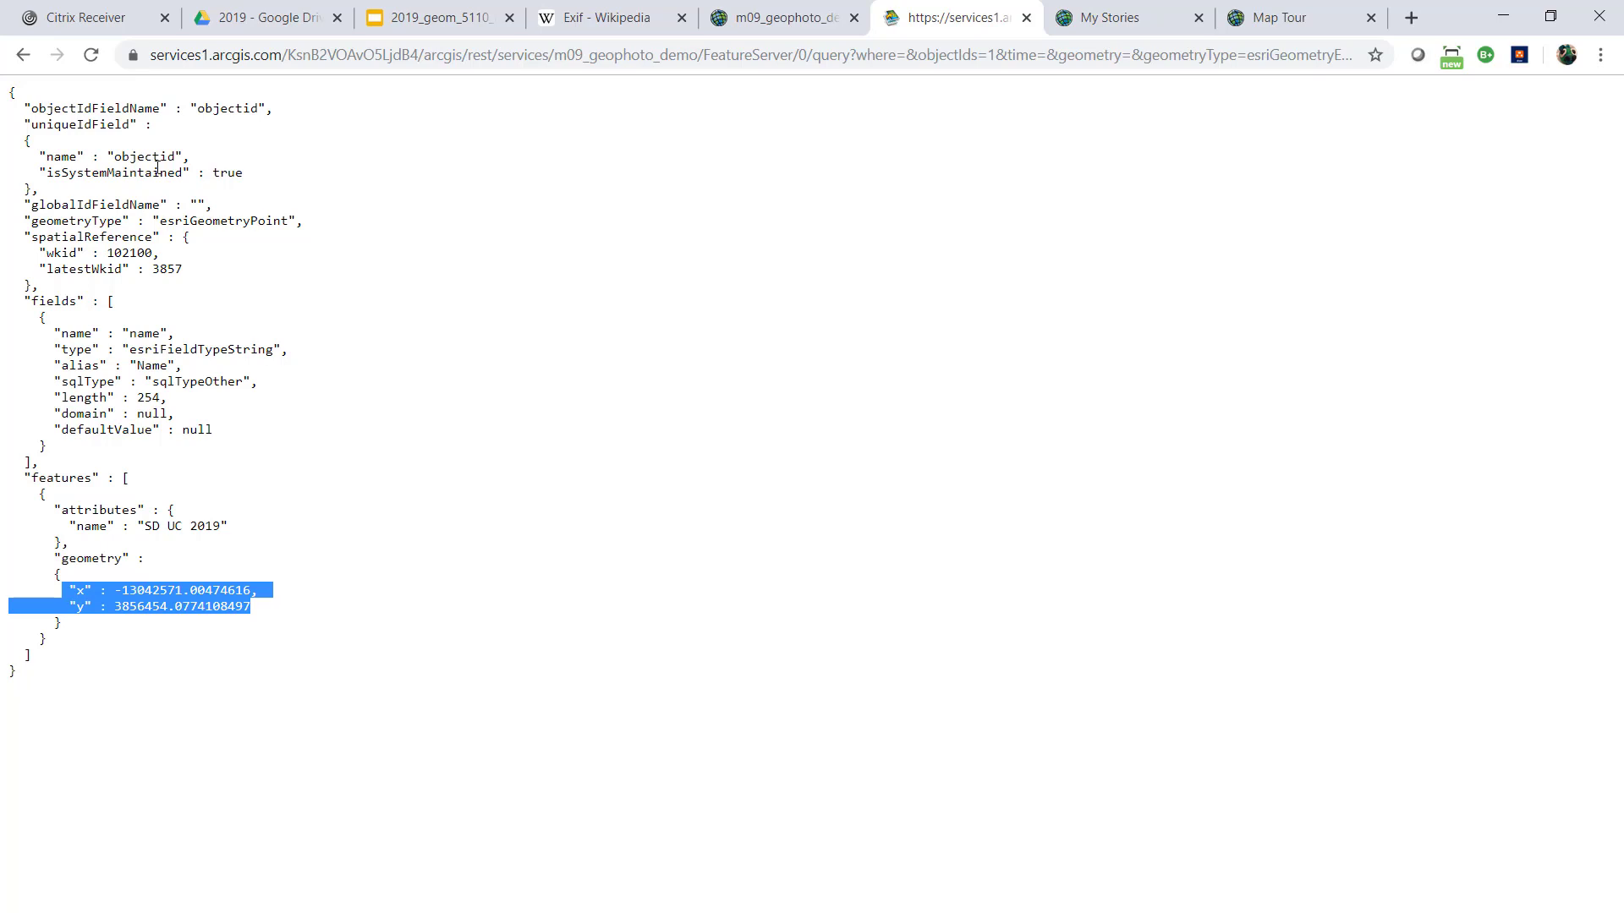
# Return to the query form and rerun the GET query for object ID 1 with all output fields, in JSON format
pyautogui.click(22, 56)
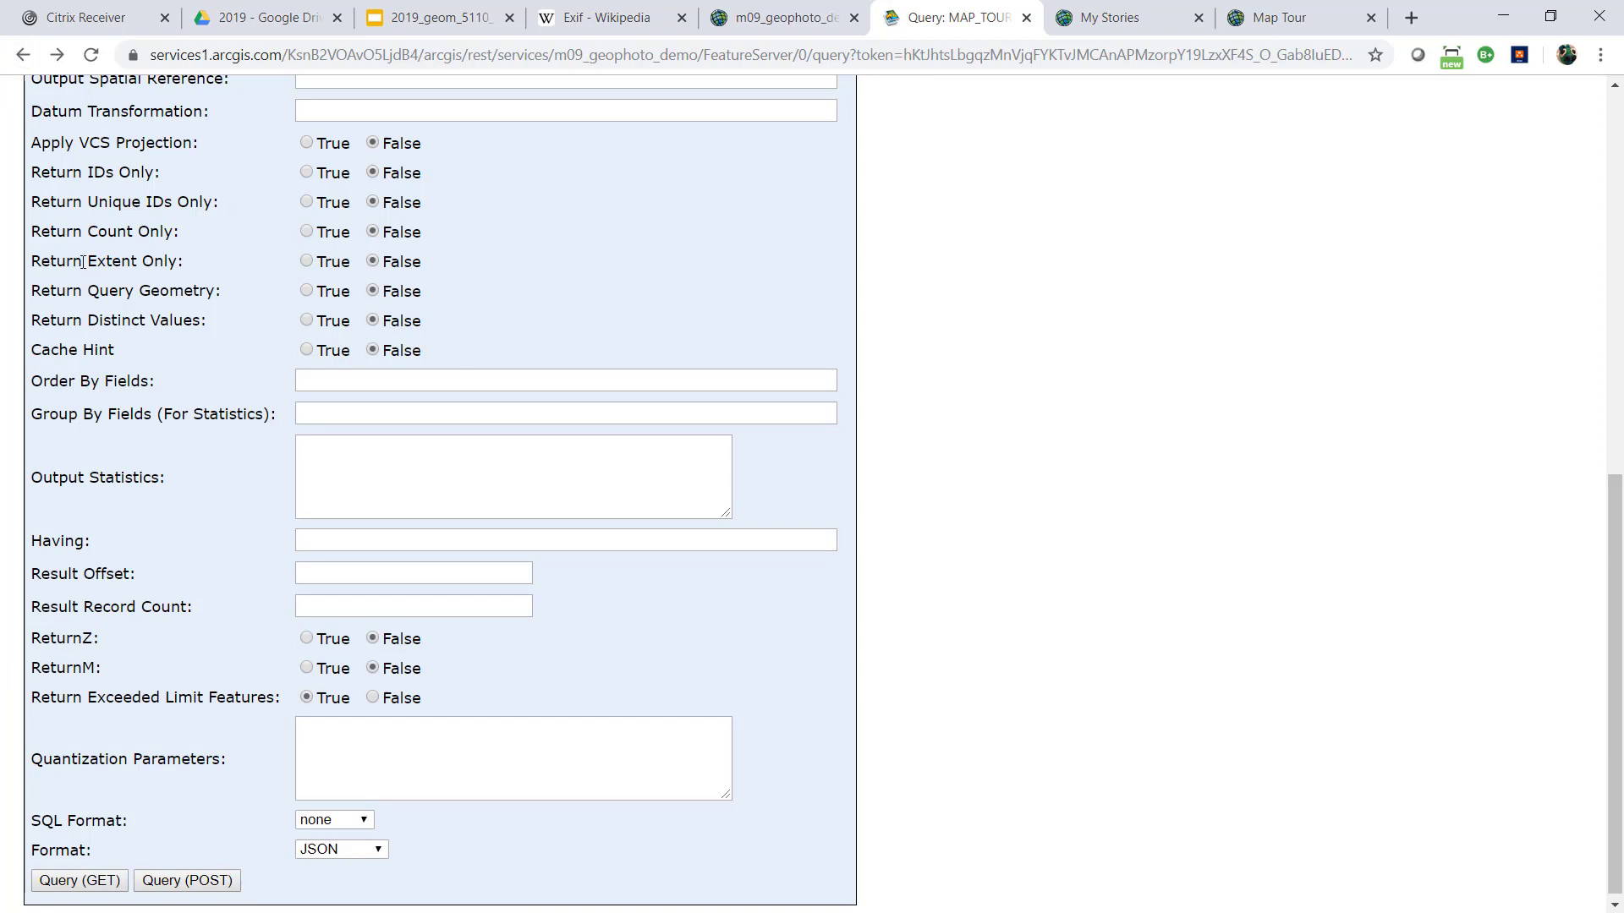
pyautogui.scroll(5, 82, 262)
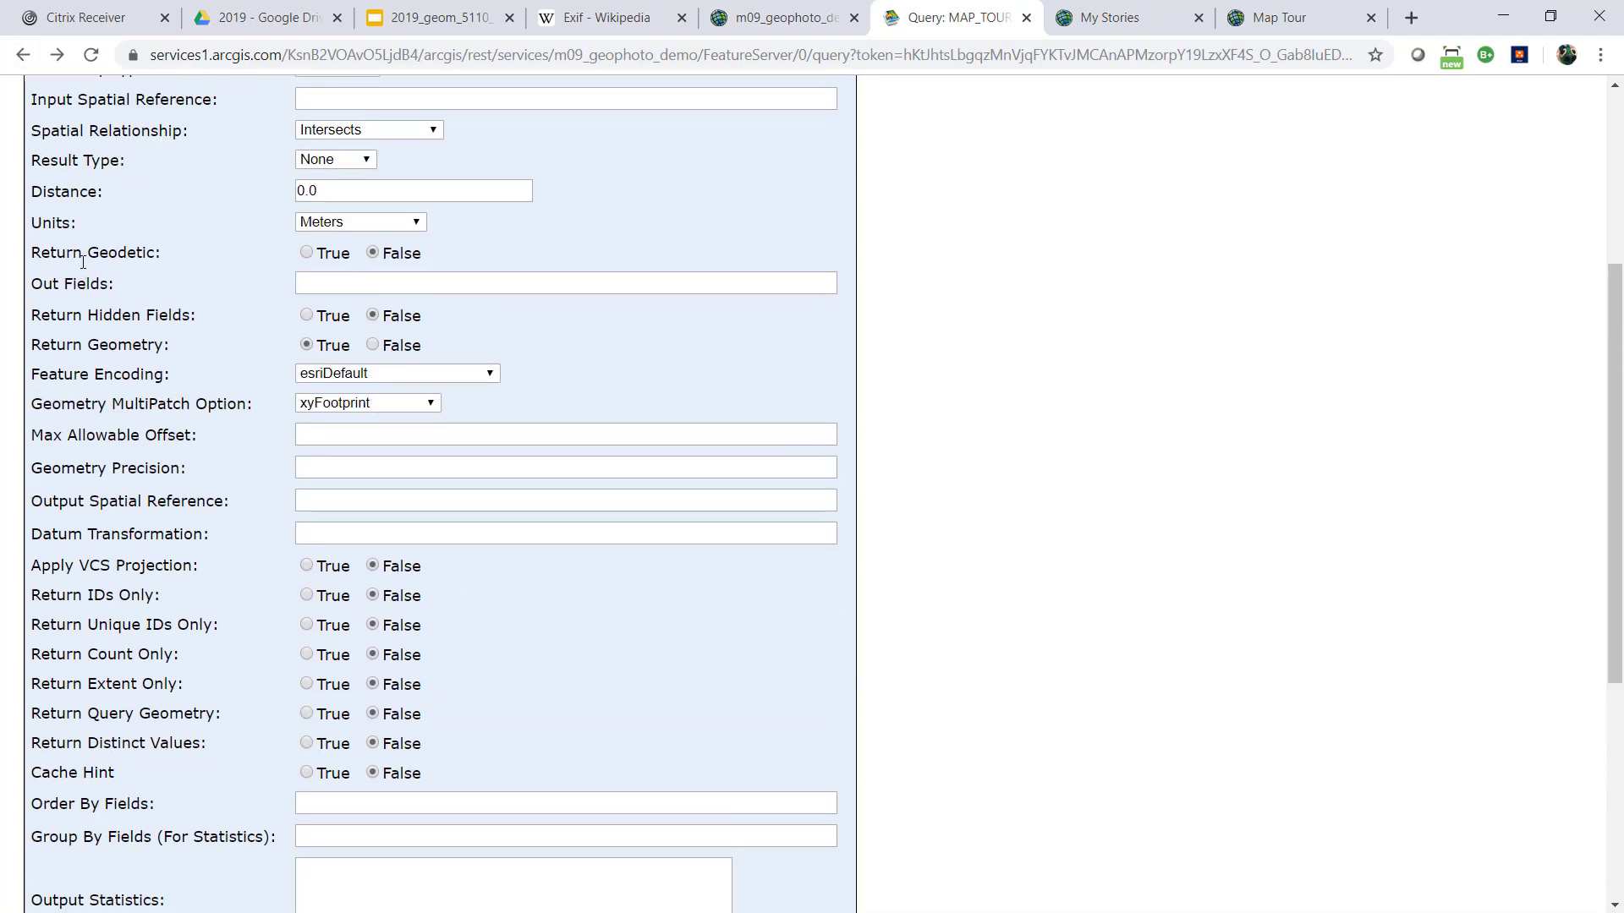
pyautogui.click(318, 282)
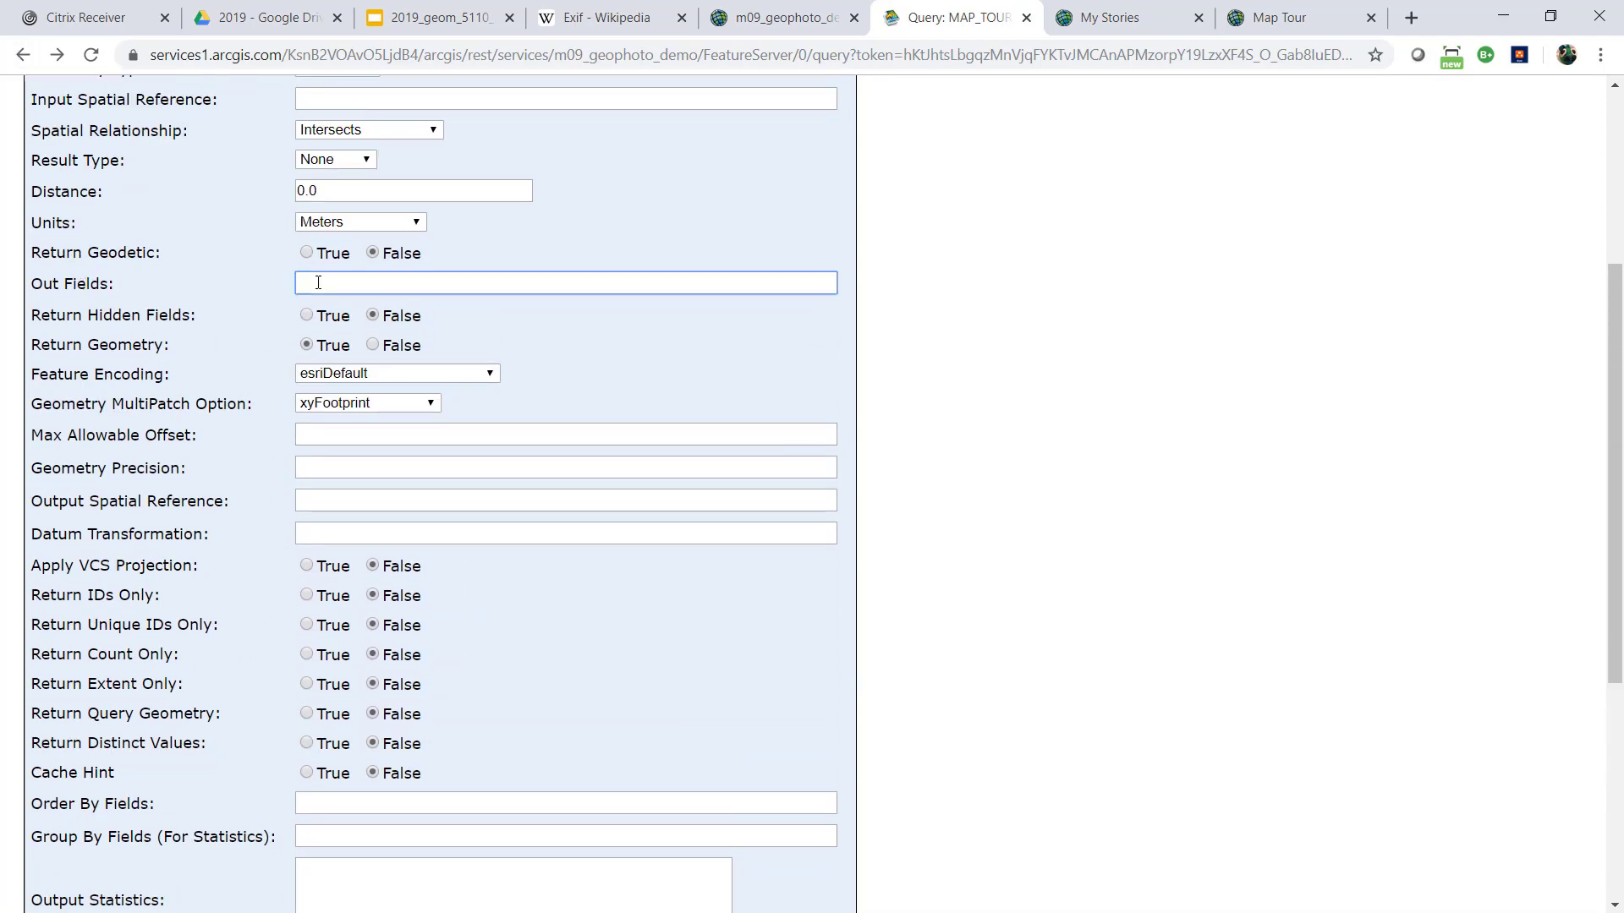
pyautogui.scroll(-5, 438, 427)
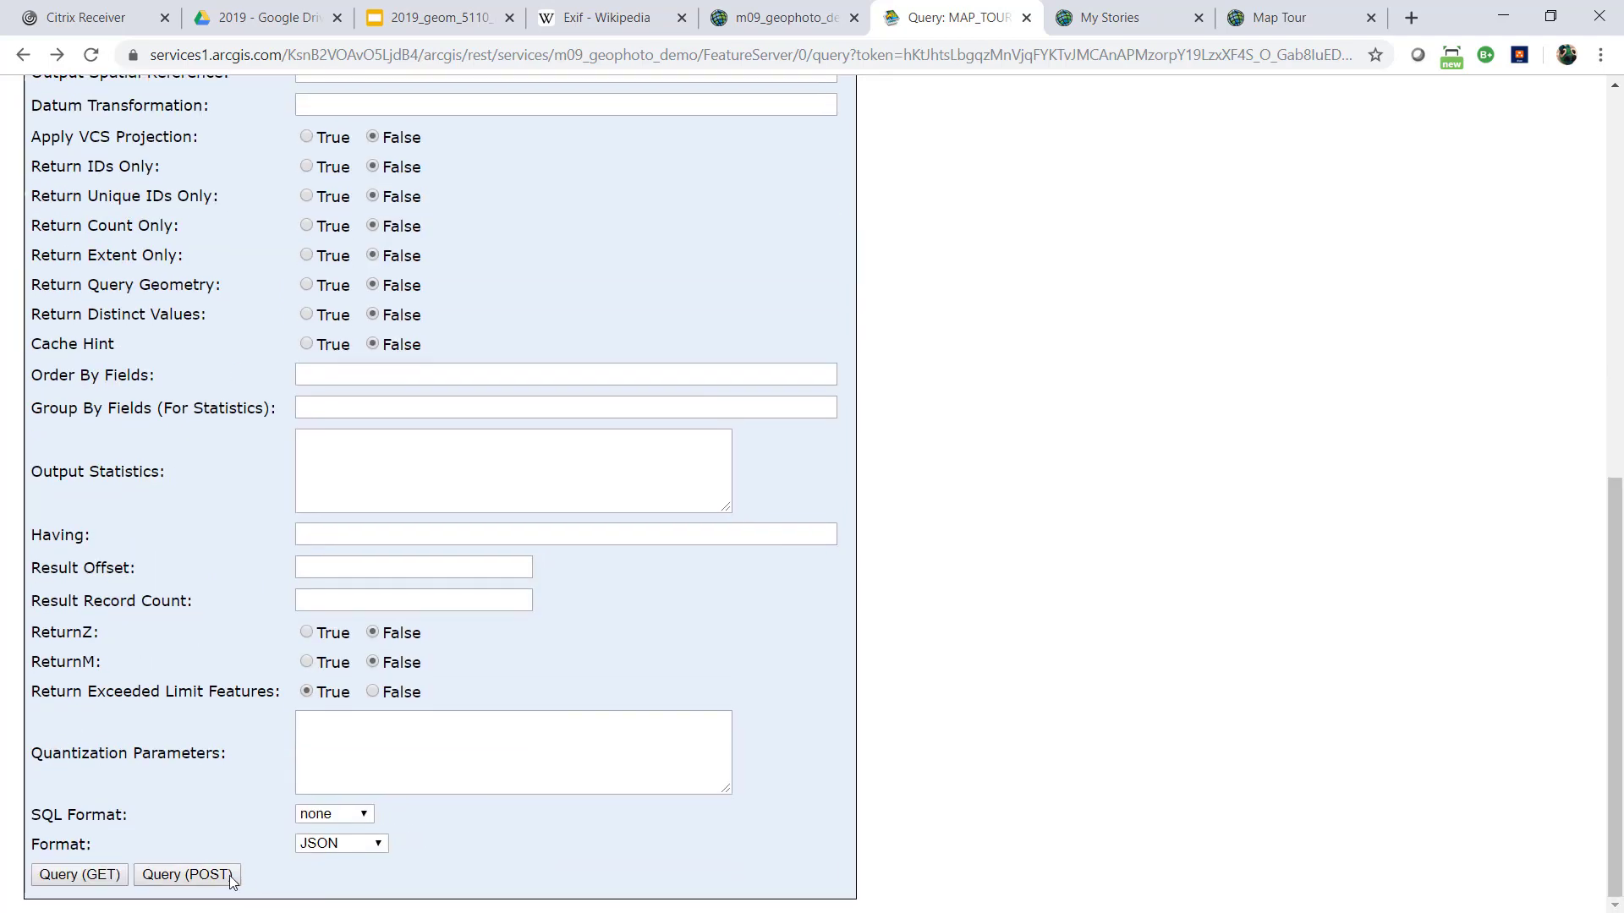
pyautogui.click(315, 849)
pyautogui.click(317, 847)
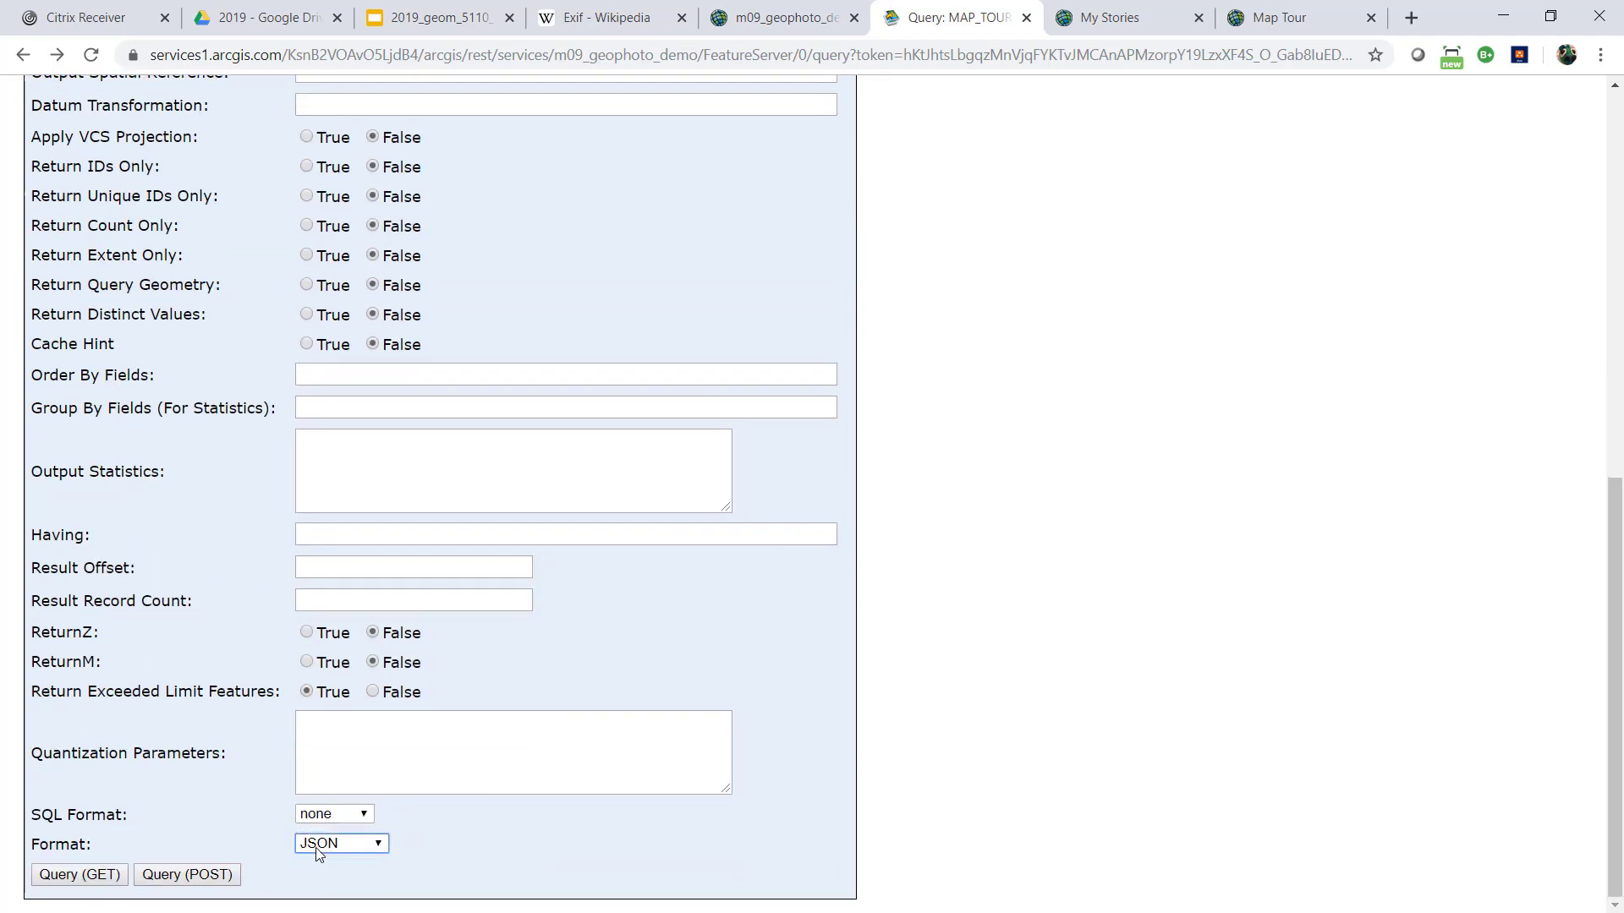
pyautogui.click(81, 874)
# Examine the feature's full attributes in the response, including description, icon_color, pic_url and thumb_url
pyautogui.scroll(-6, 460, 355)
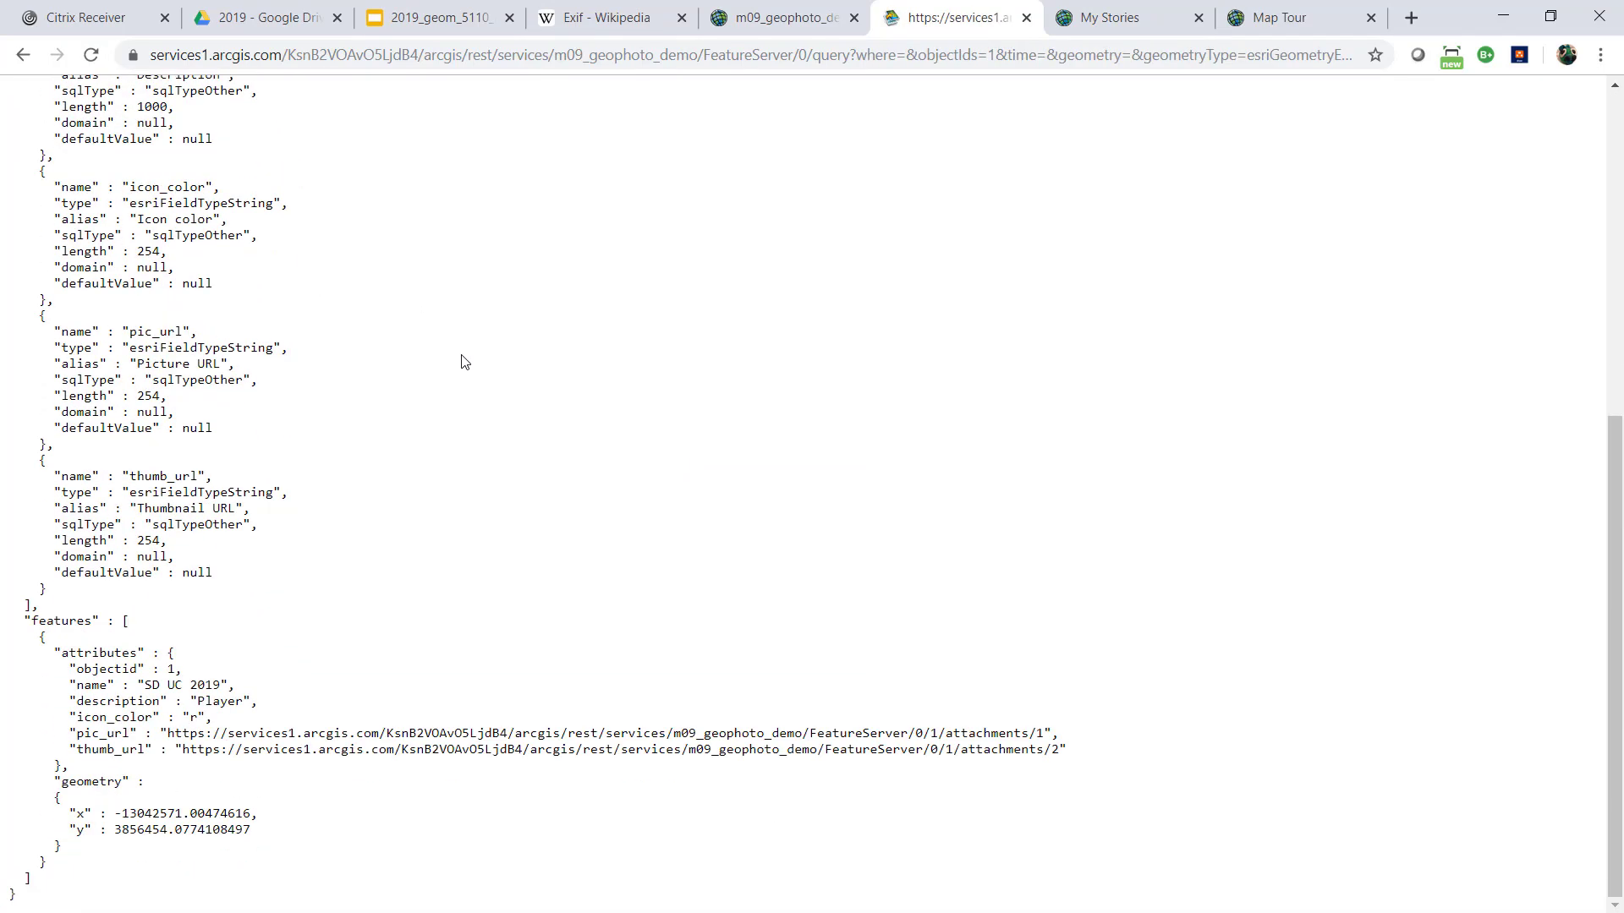
pyautogui.scroll(1, 266, 387)
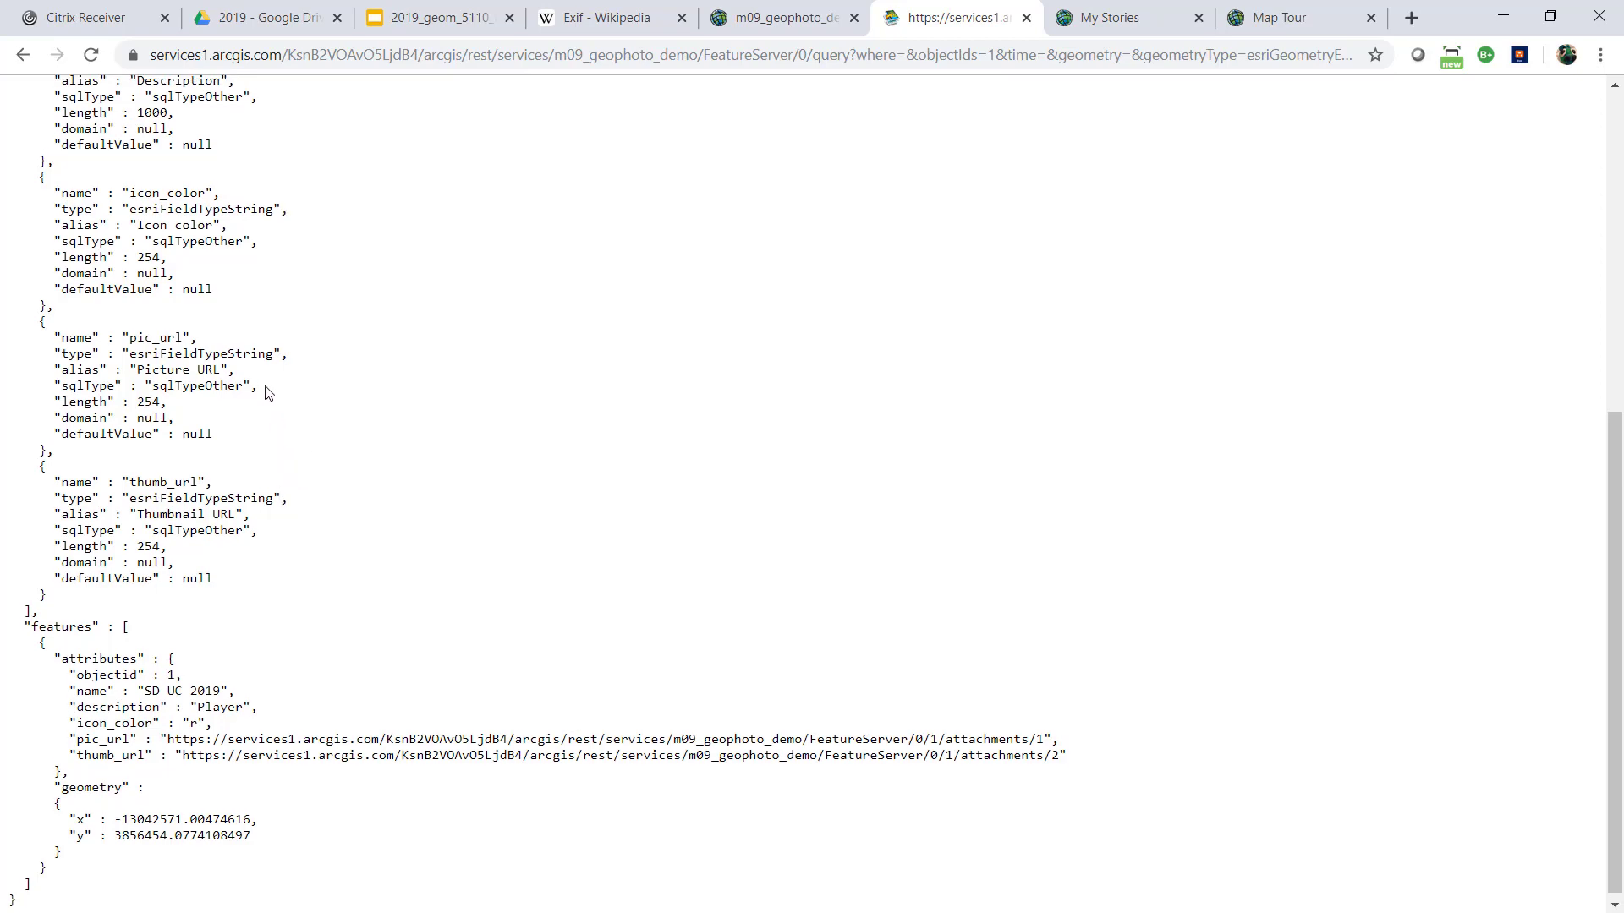
pyautogui.scroll(5, 265, 387)
pyautogui.scroll(-5, 301, 409)
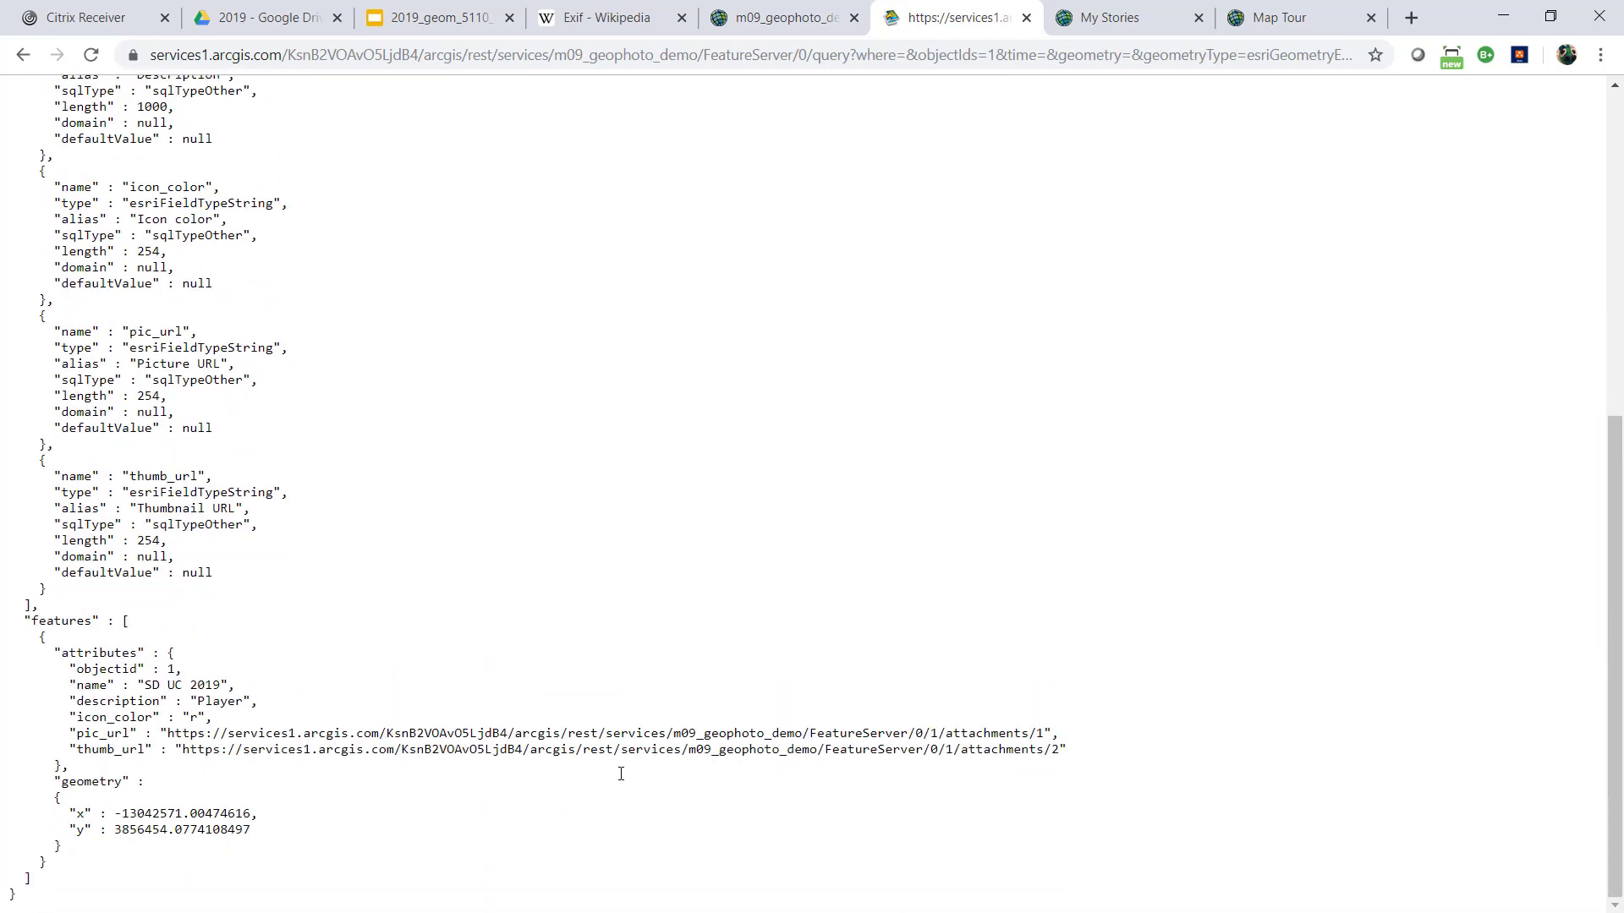
pyautogui.moveTo(62, 700); pyautogui.dragTo(250, 712)
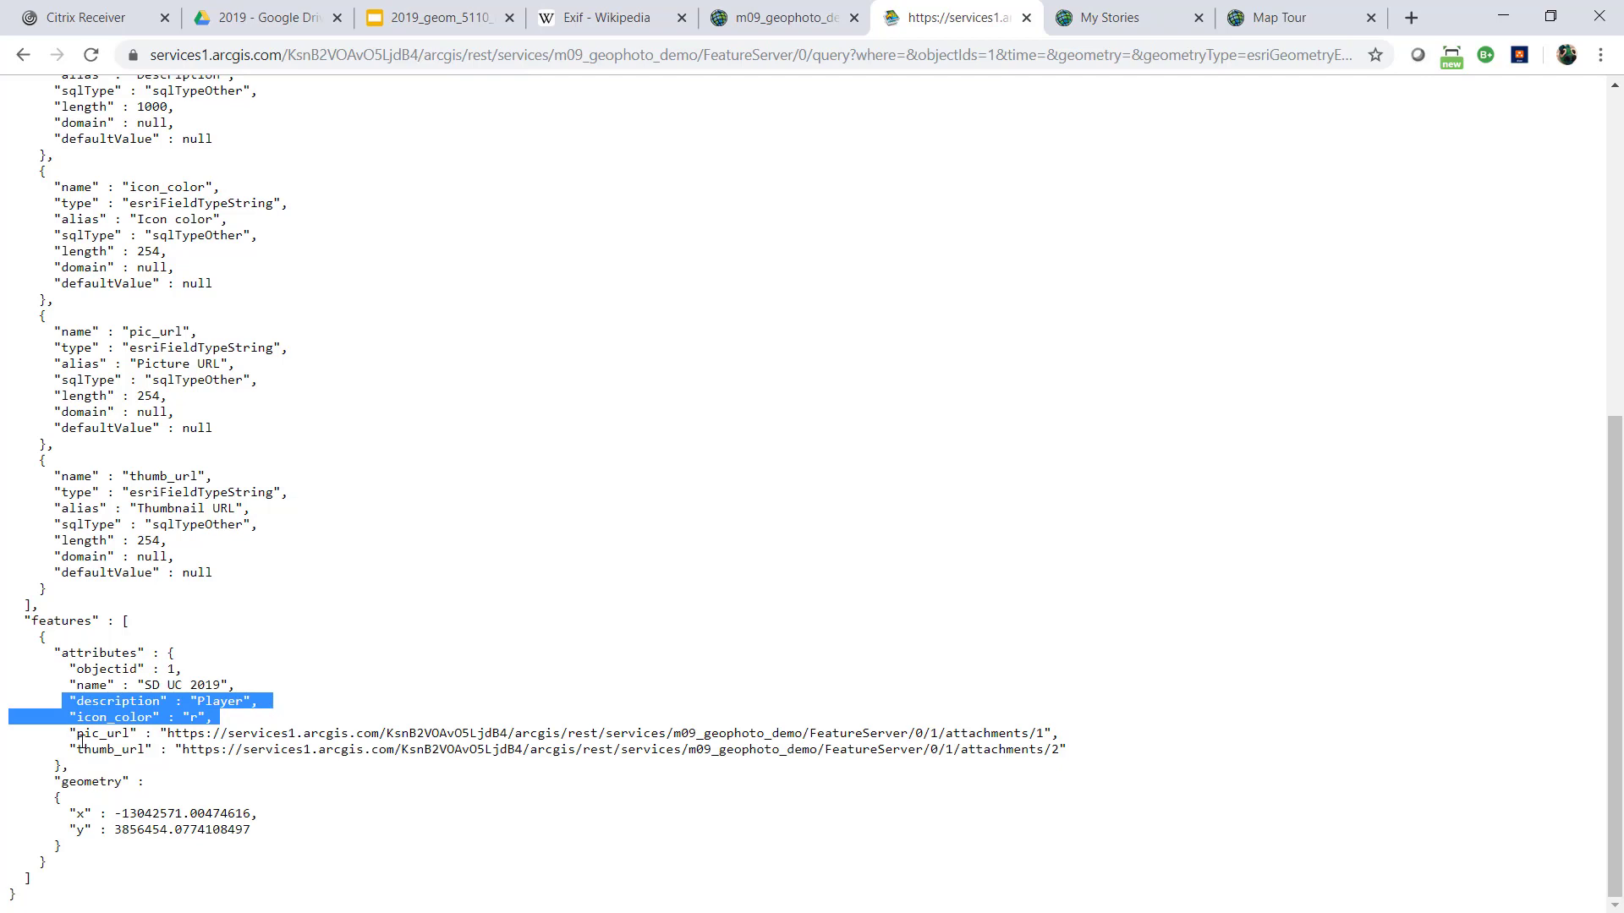
pyautogui.moveTo(60, 733); pyautogui.dragTo(1157, 759)
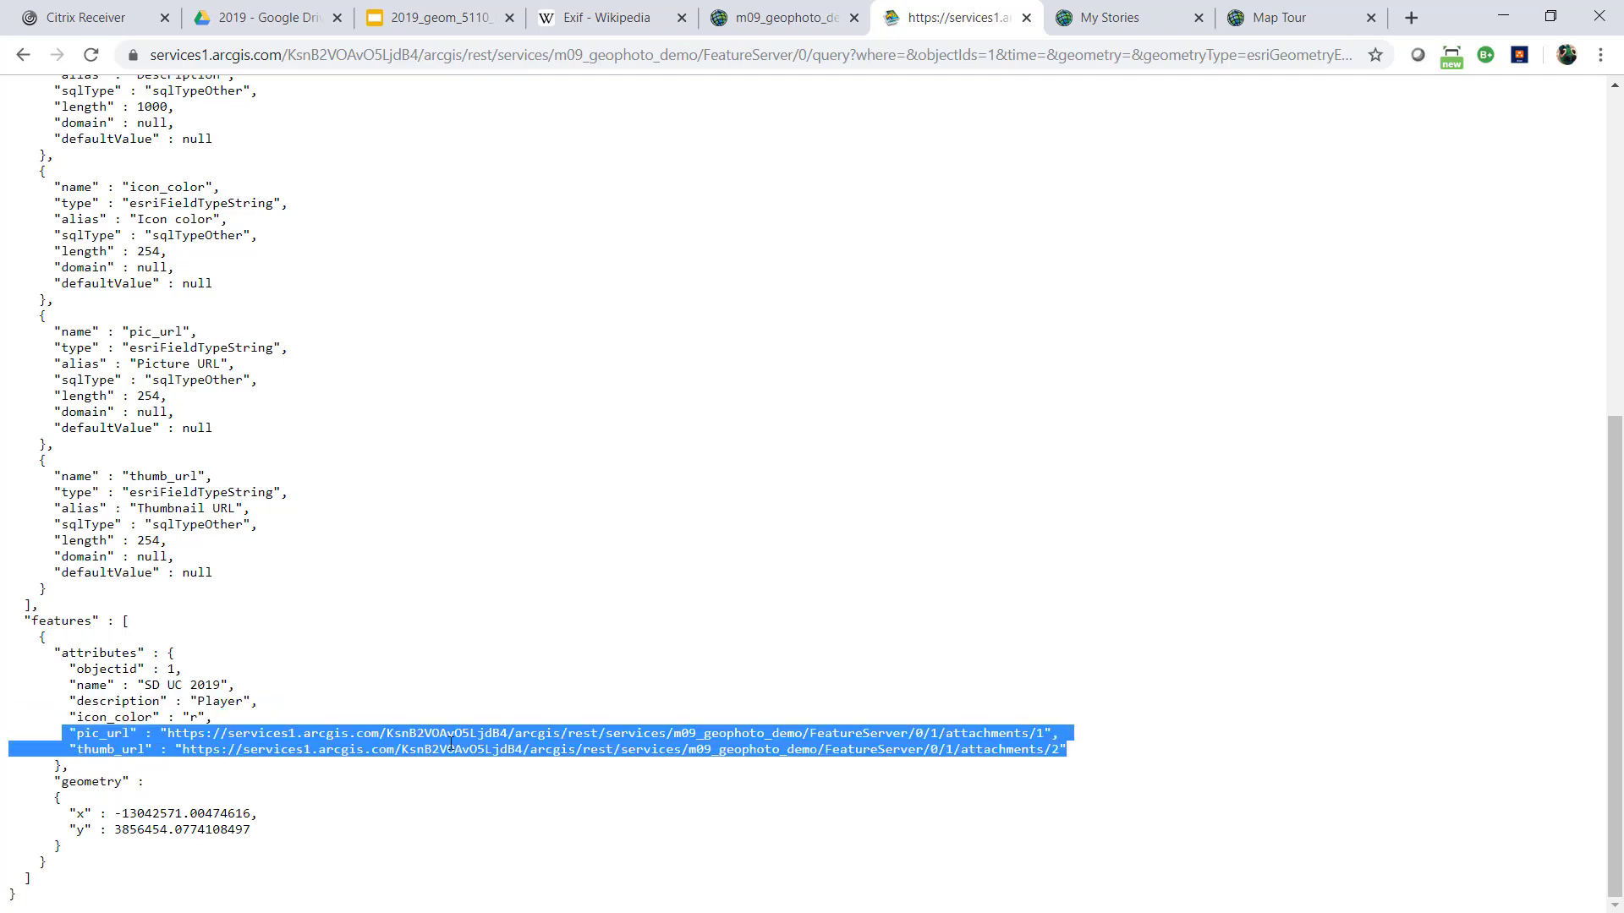
# Go back to the MAP_TOUR layer page and review its geometry type and spatial reference
pyautogui.click(23, 56)
pyautogui.click(23, 56)
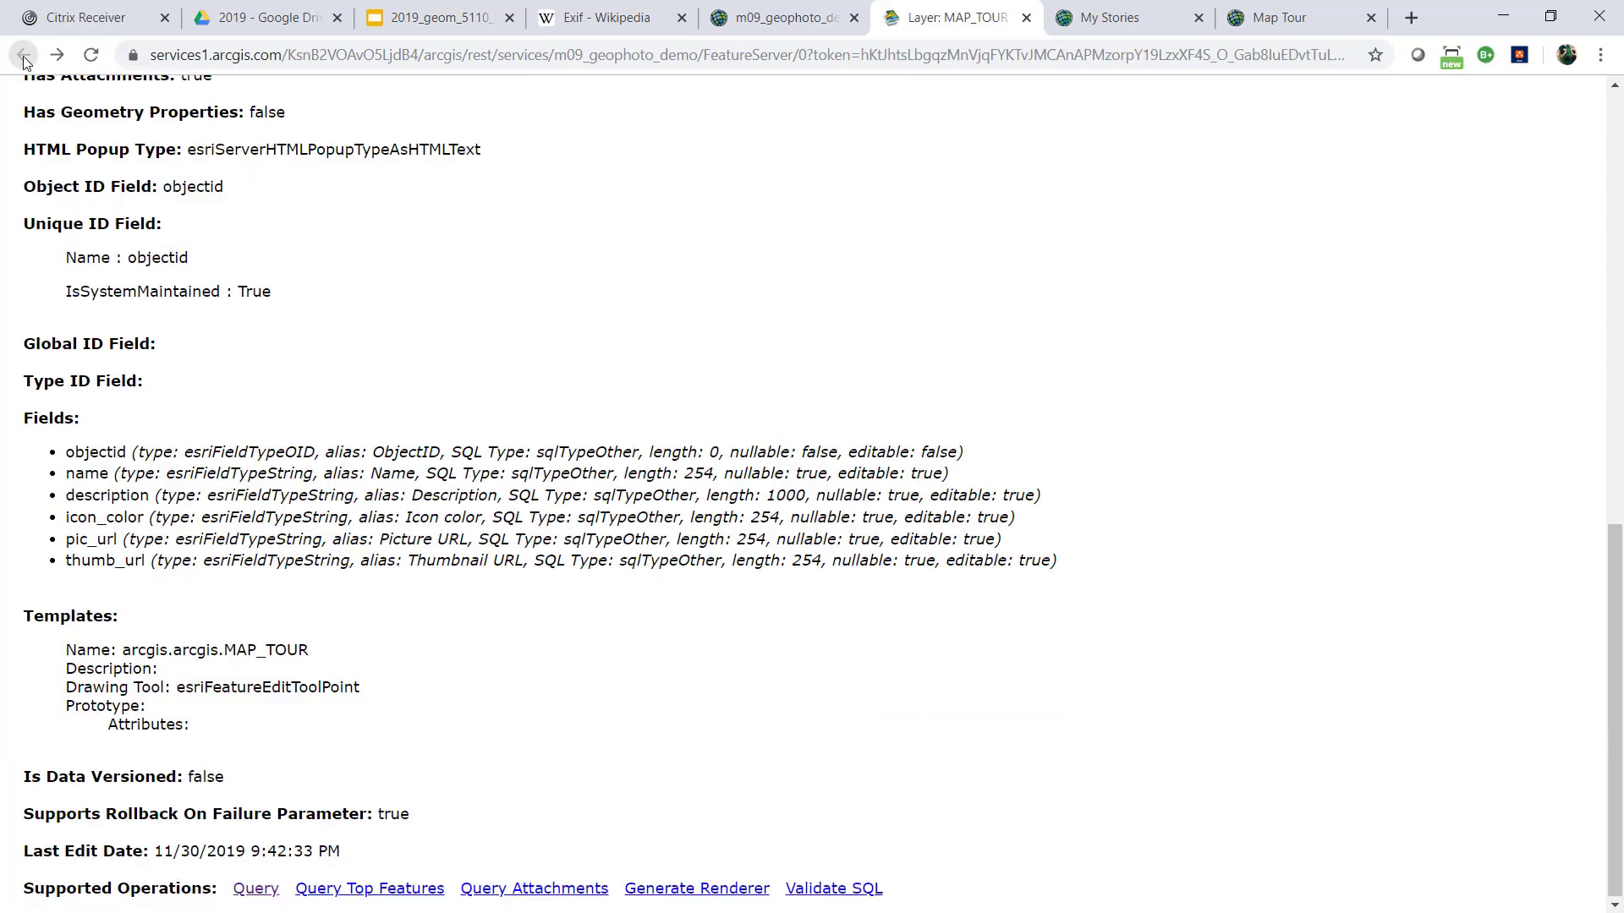
pyautogui.scroll(1, 567, 353)
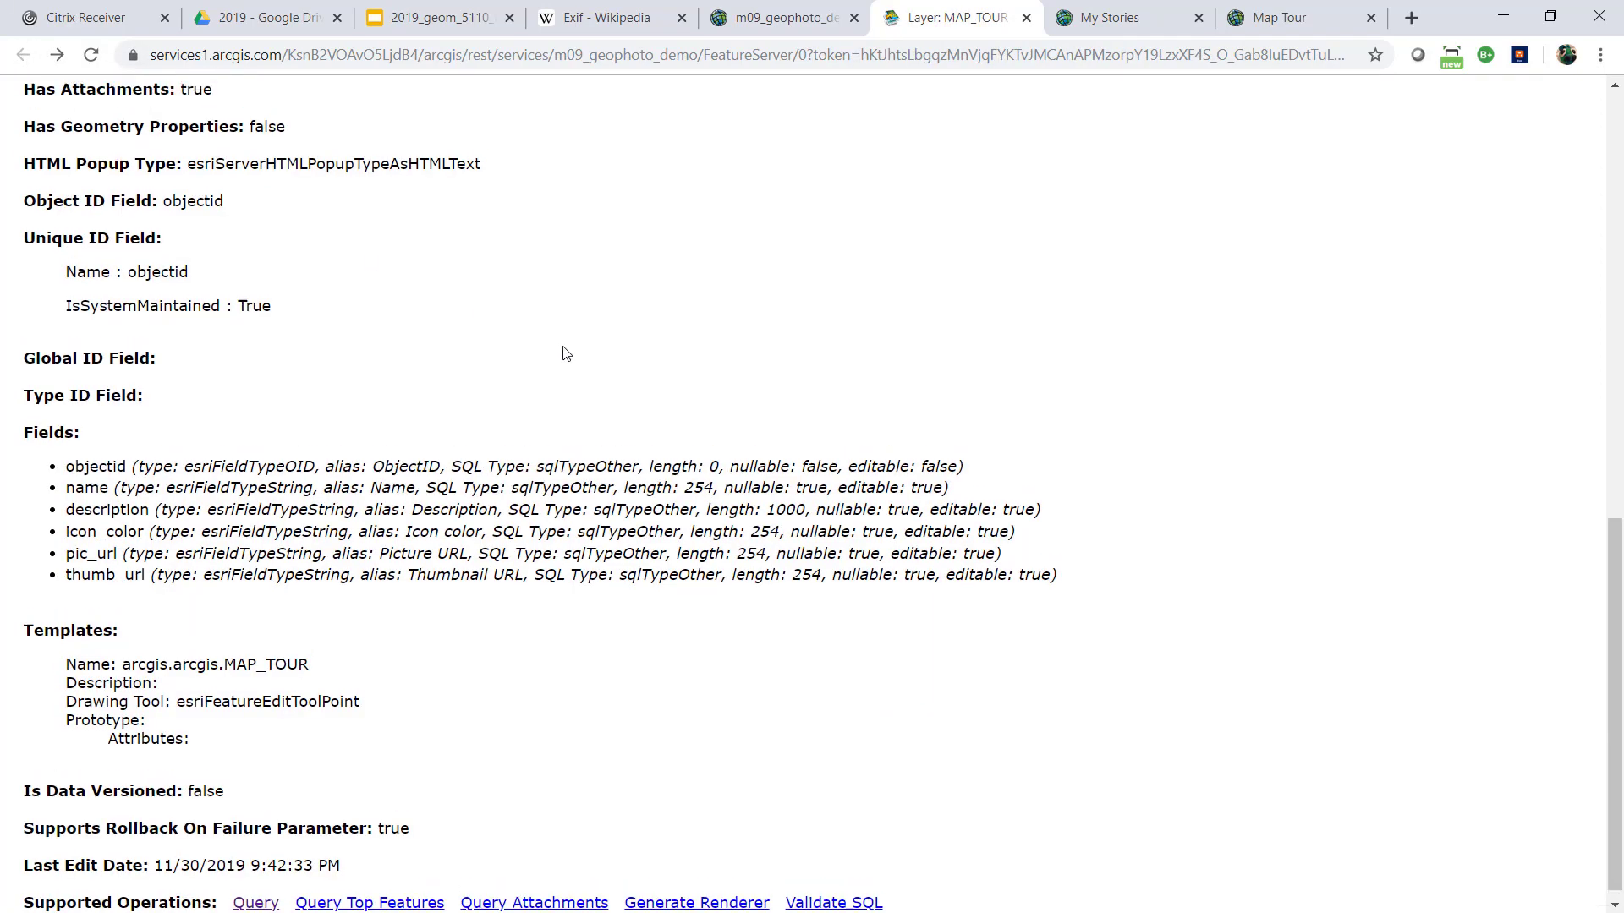
pyautogui.scroll(8, 565, 353)
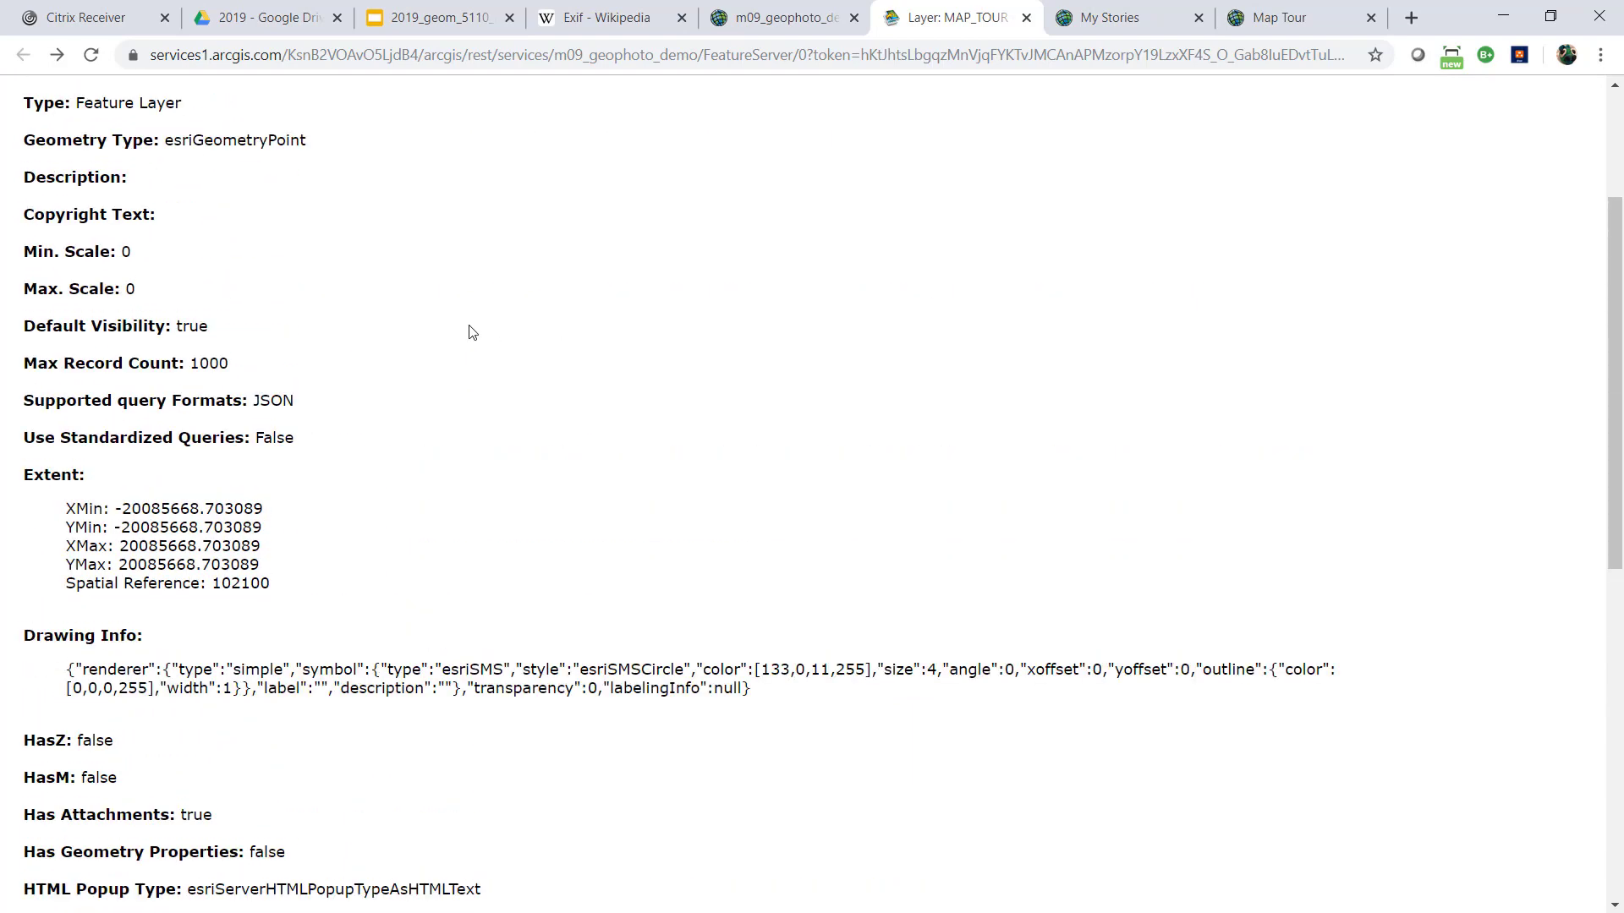
pyautogui.scroll(3, 470, 330)
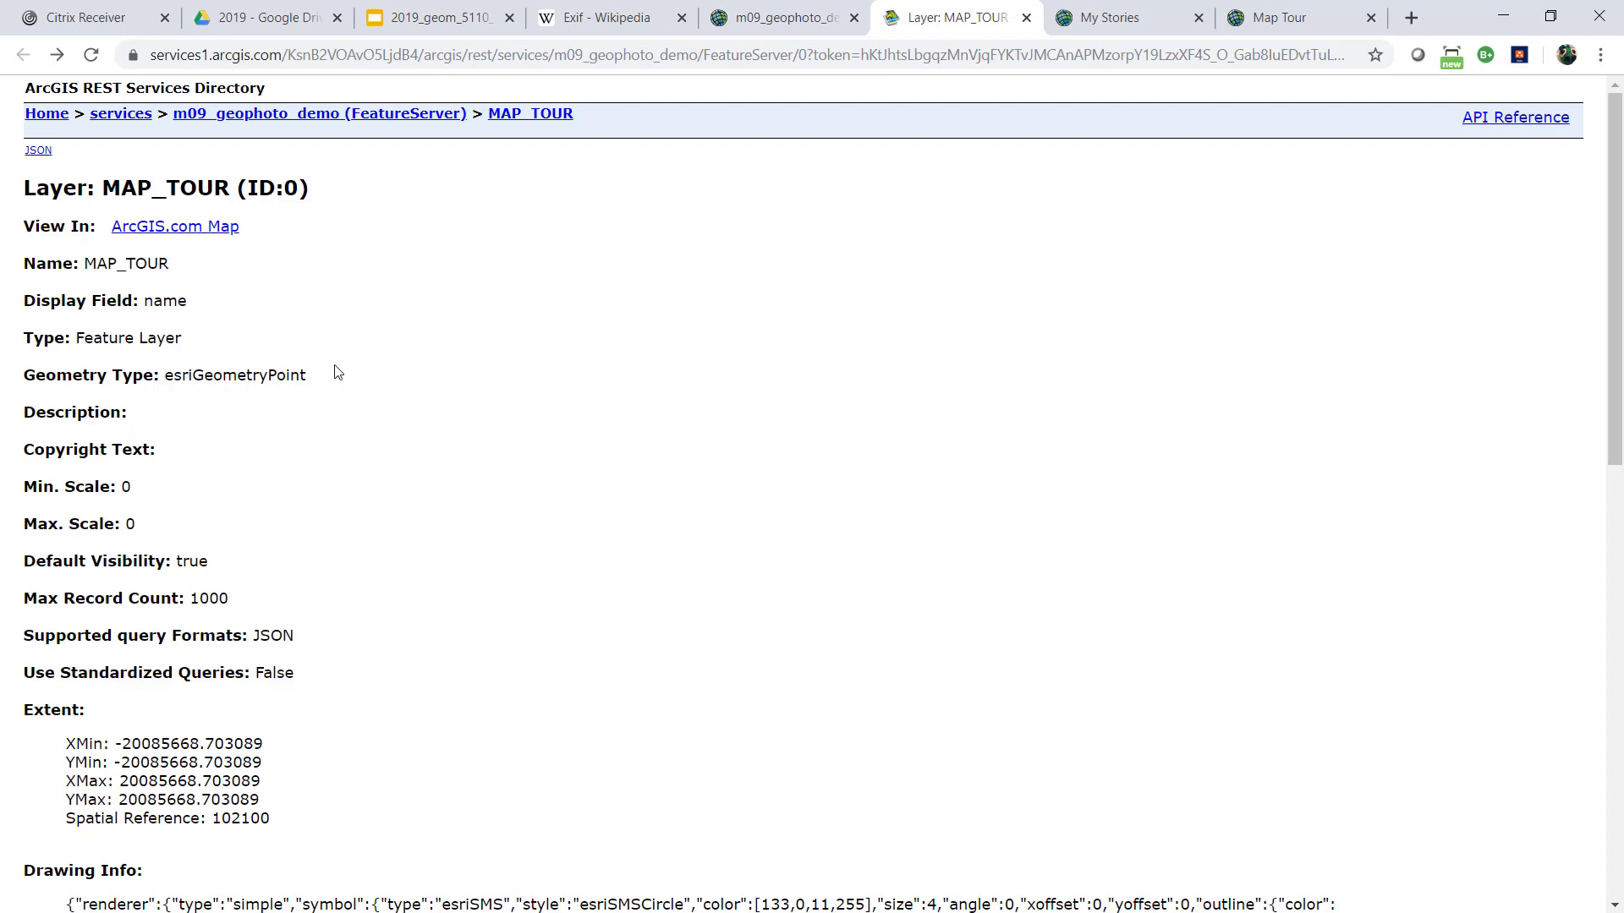
pyautogui.moveTo(160, 374); pyautogui.dragTo(323, 373)
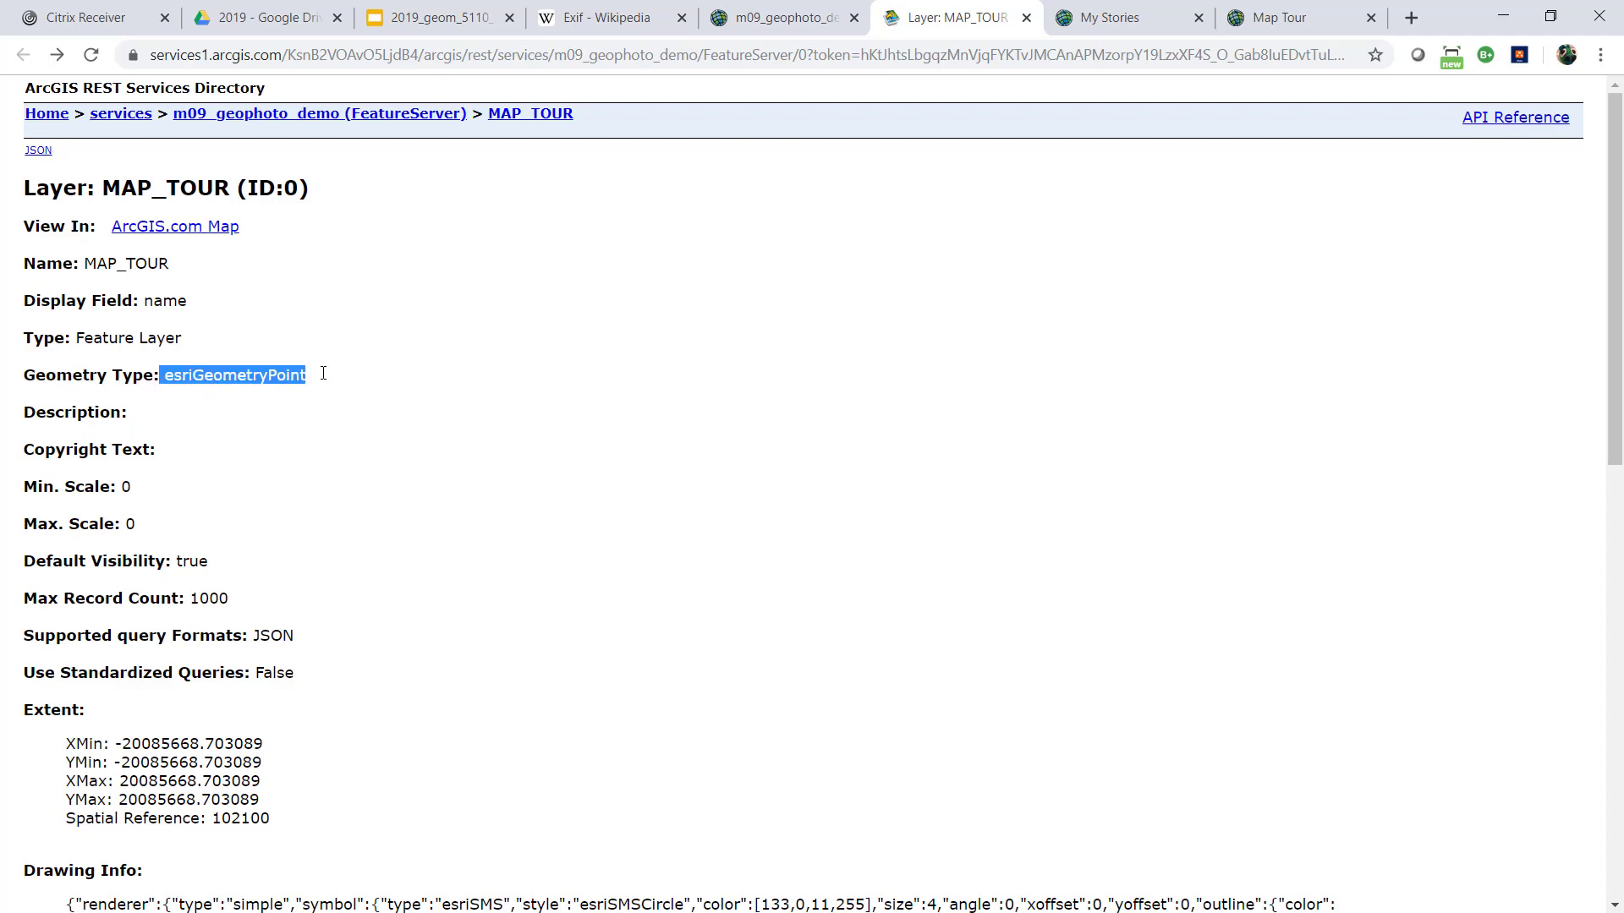
pyautogui.scroll(-4, 347, 358)
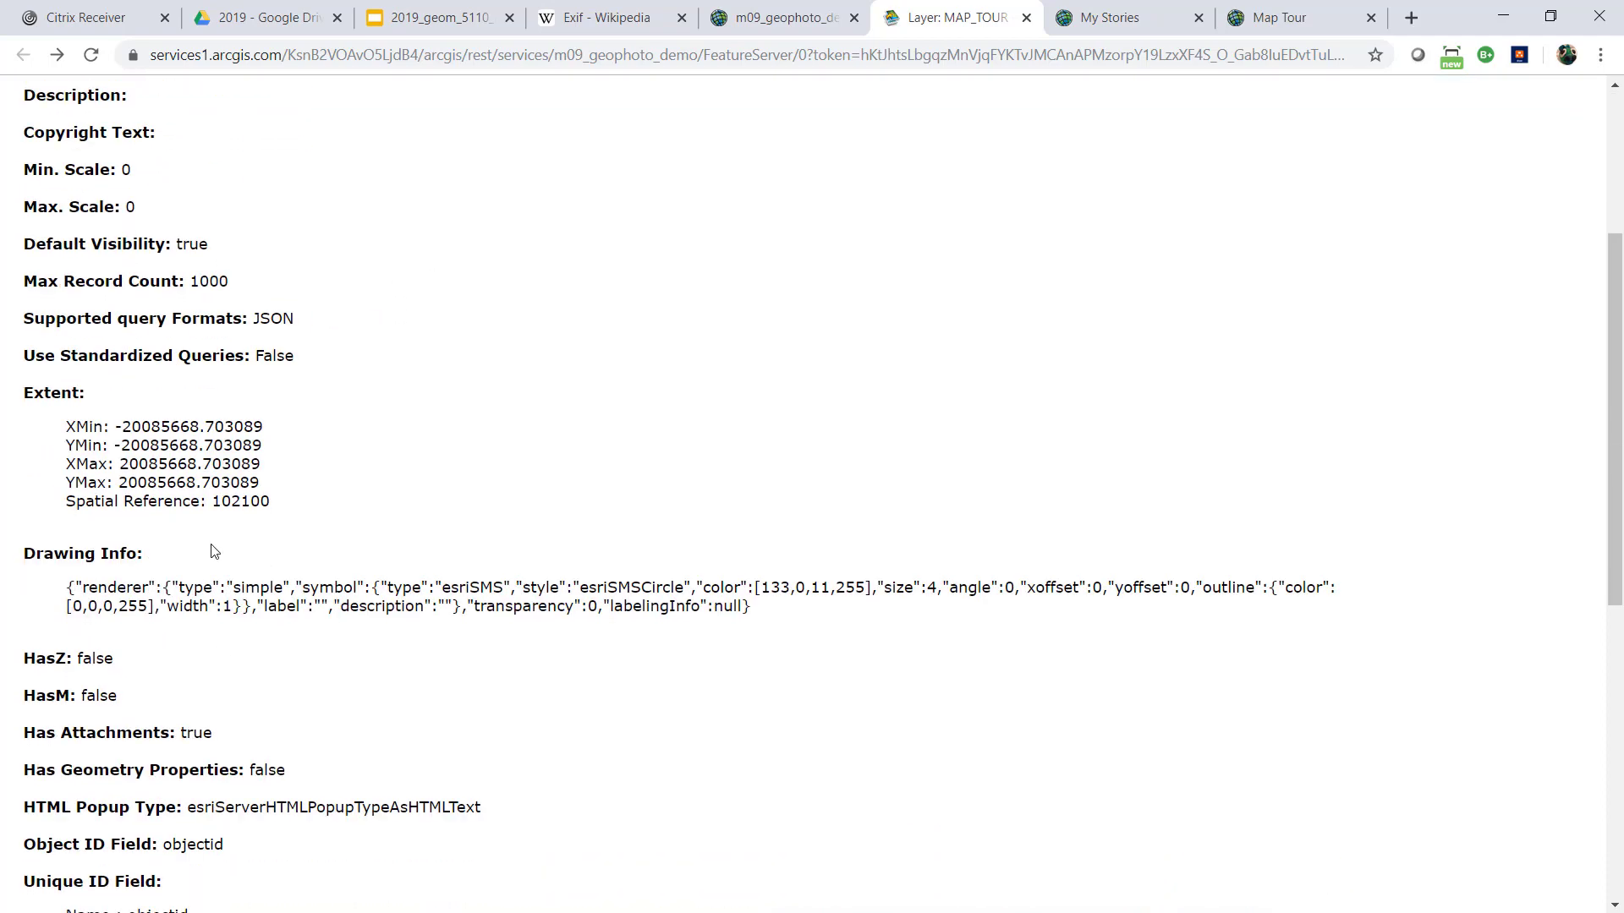
pyautogui.doubleClick(215, 505)
pyautogui.scroll(-6, 478, 407)
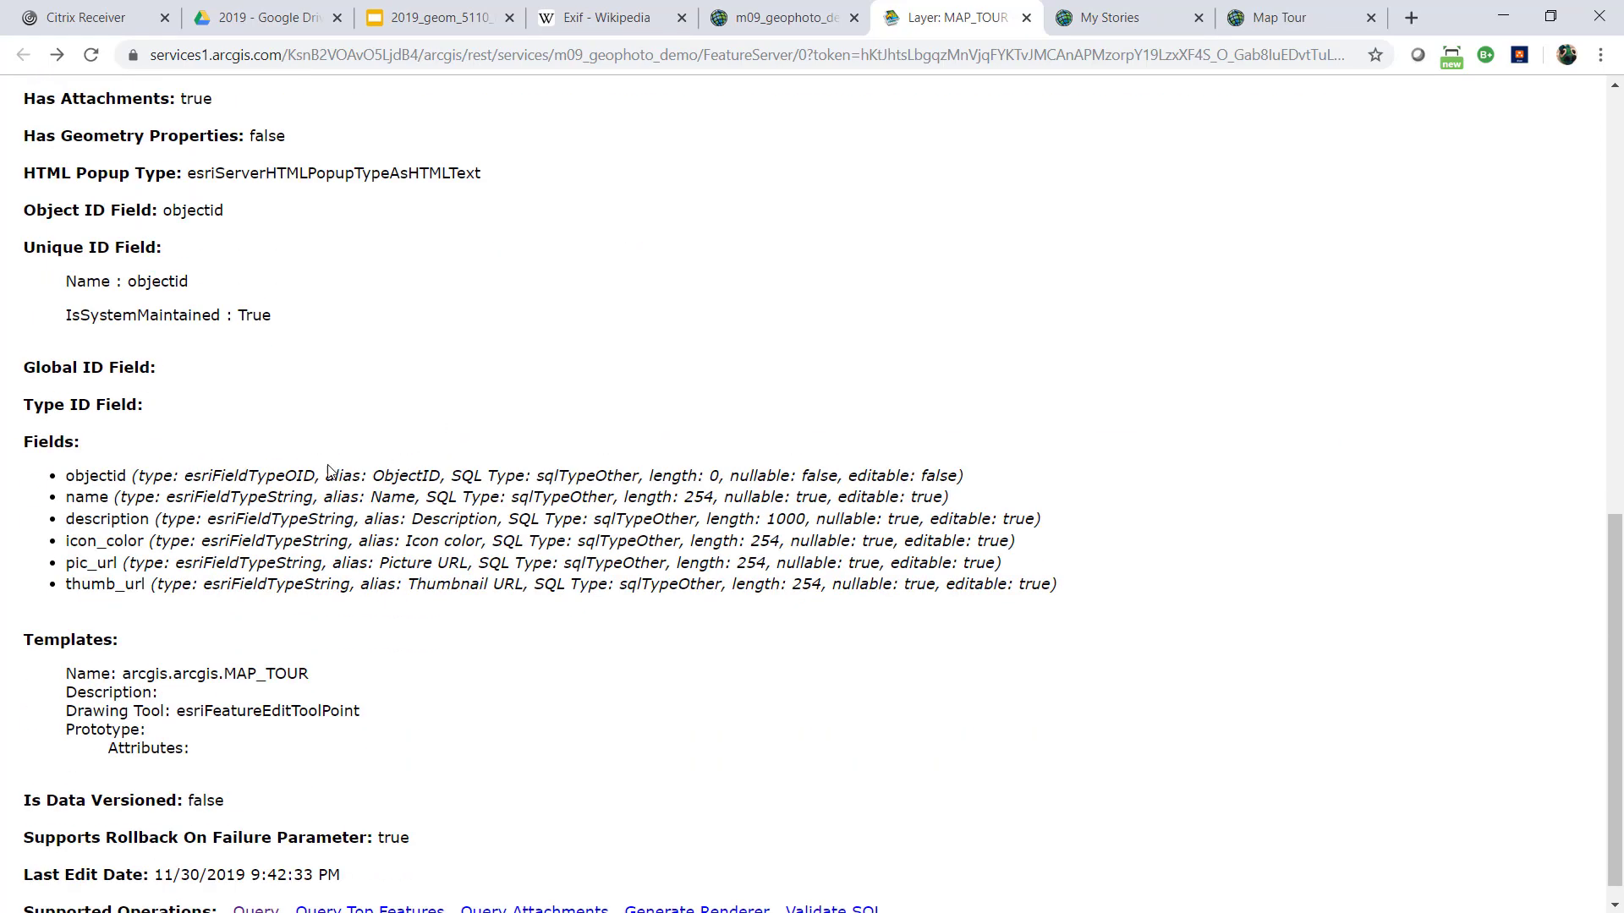
# Review the layer's field list, focusing on name, description, pic_url and thumb_url
pyautogui.moveTo(67, 475); pyautogui.dragTo(199, 587)
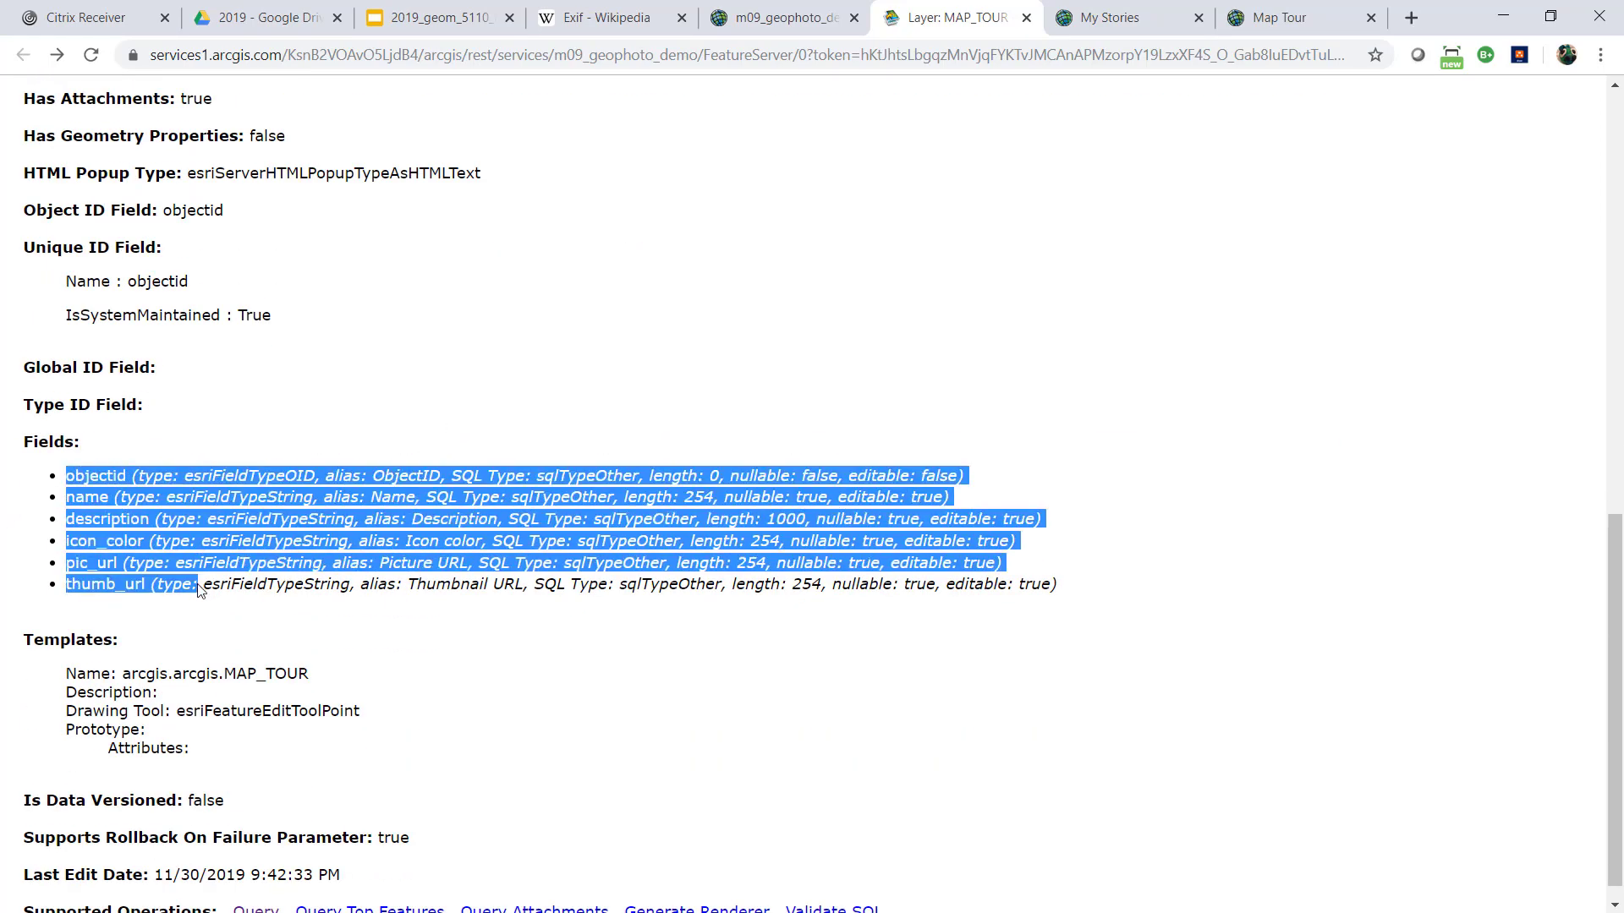
pyautogui.click(82, 483)
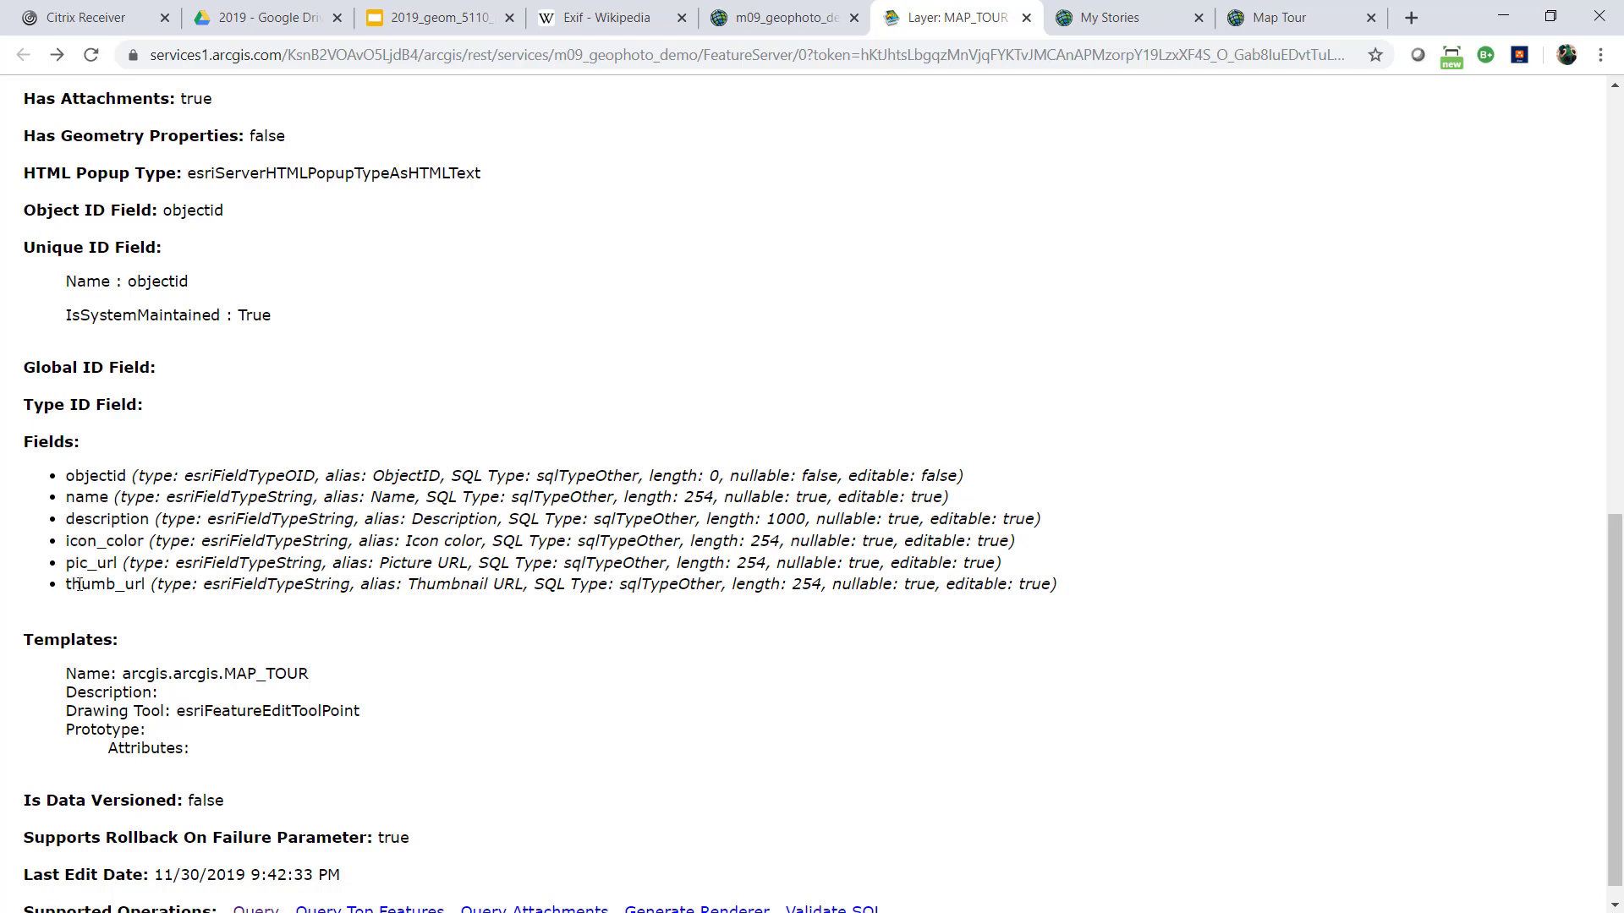
pyautogui.moveTo(66, 476); pyautogui.dragTo(144, 522)
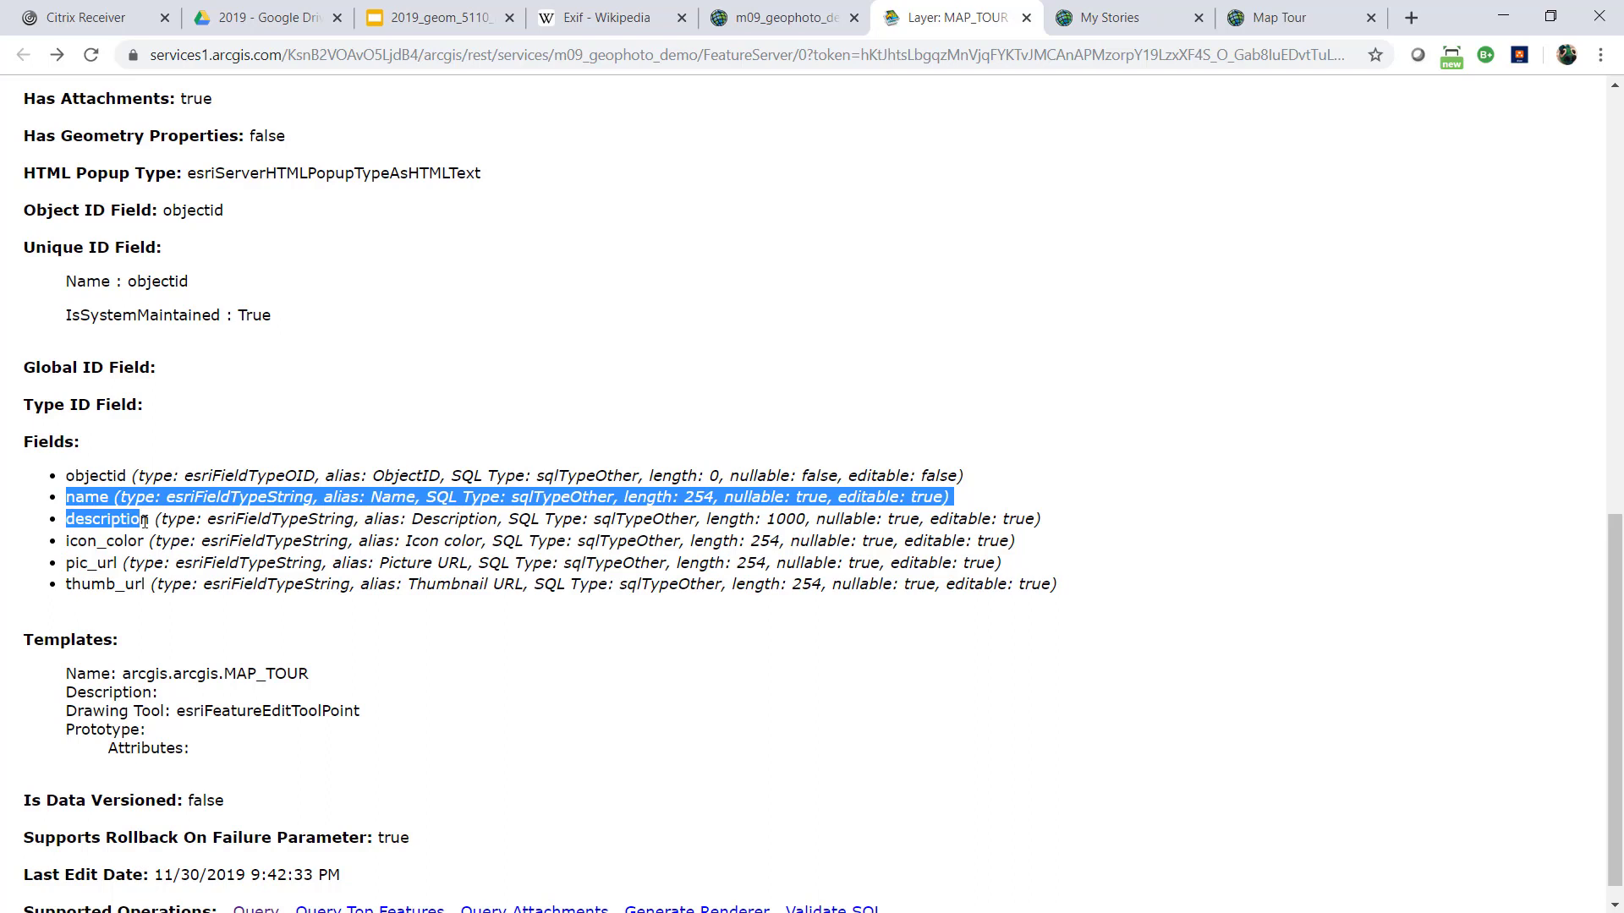
pyautogui.moveTo(67, 563); pyautogui.dragTo(1101, 586)
# Open the MAP_TOUR layer's attachment query and run it with GET for object ID 1 in HTML format
pyautogui.scroll(-1, 412, 677)
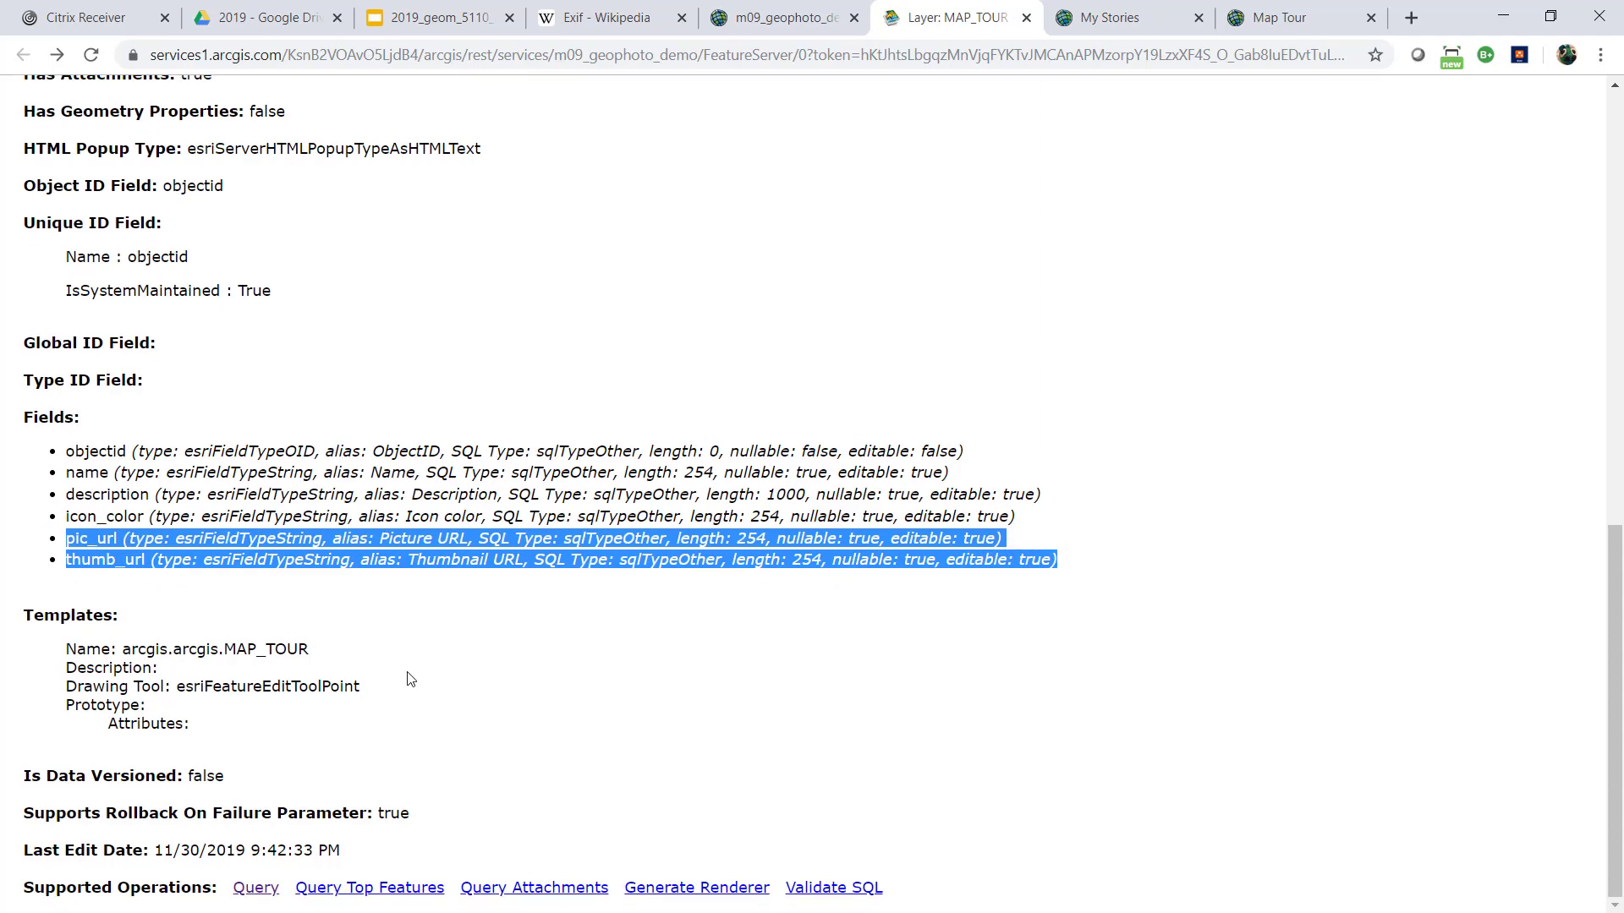
pyautogui.click(545, 895)
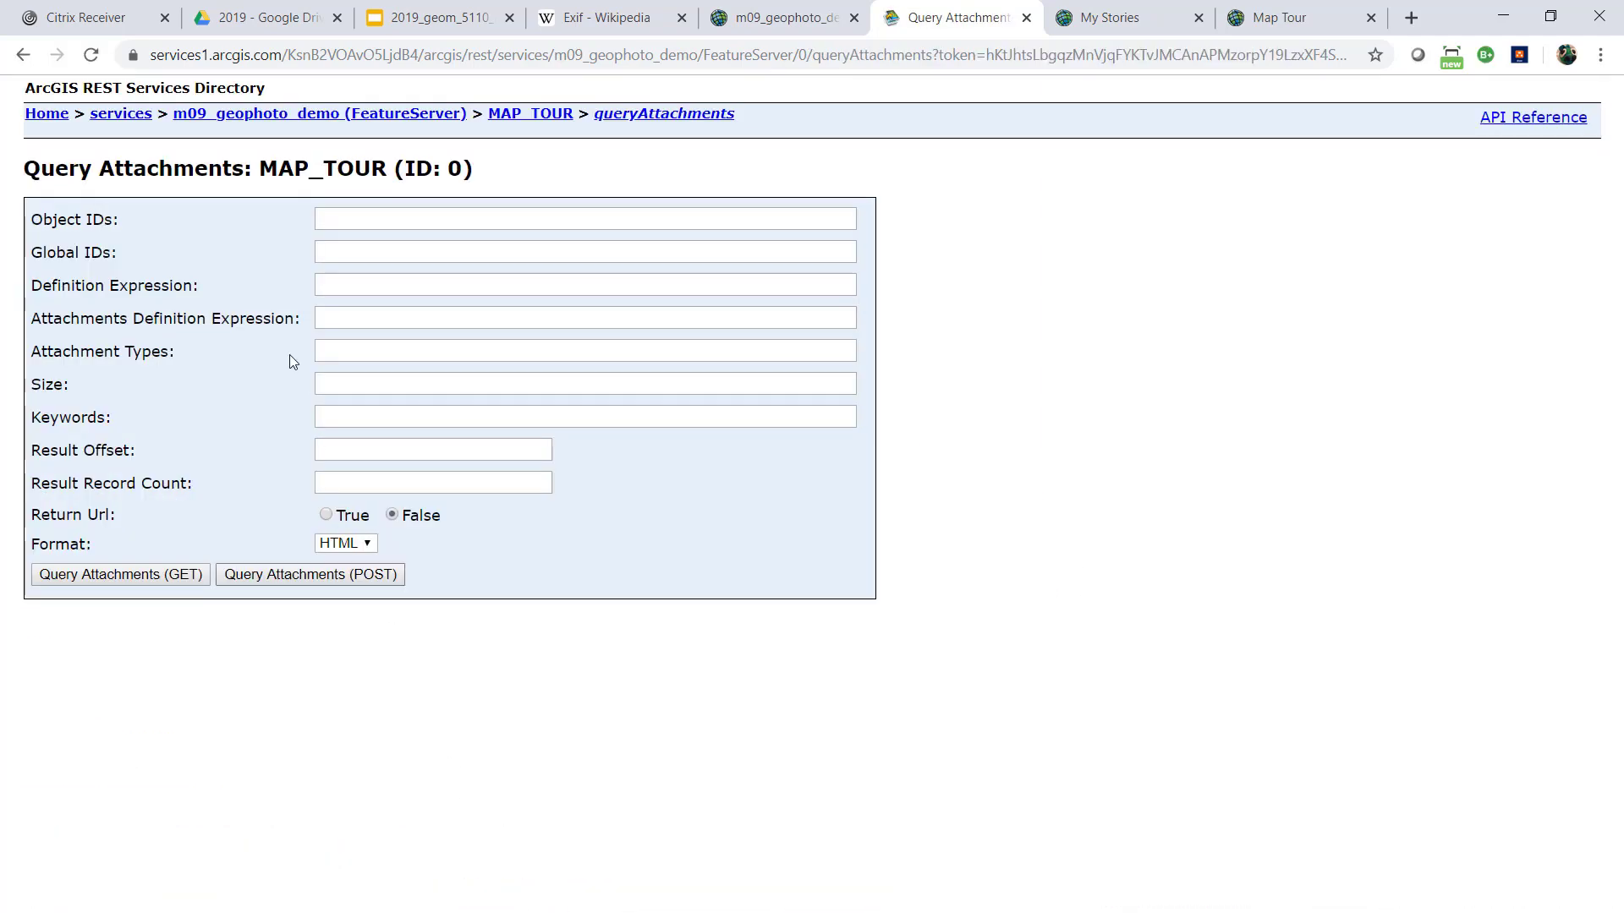
pyautogui.click(349, 221)
pyautogui.write('1')
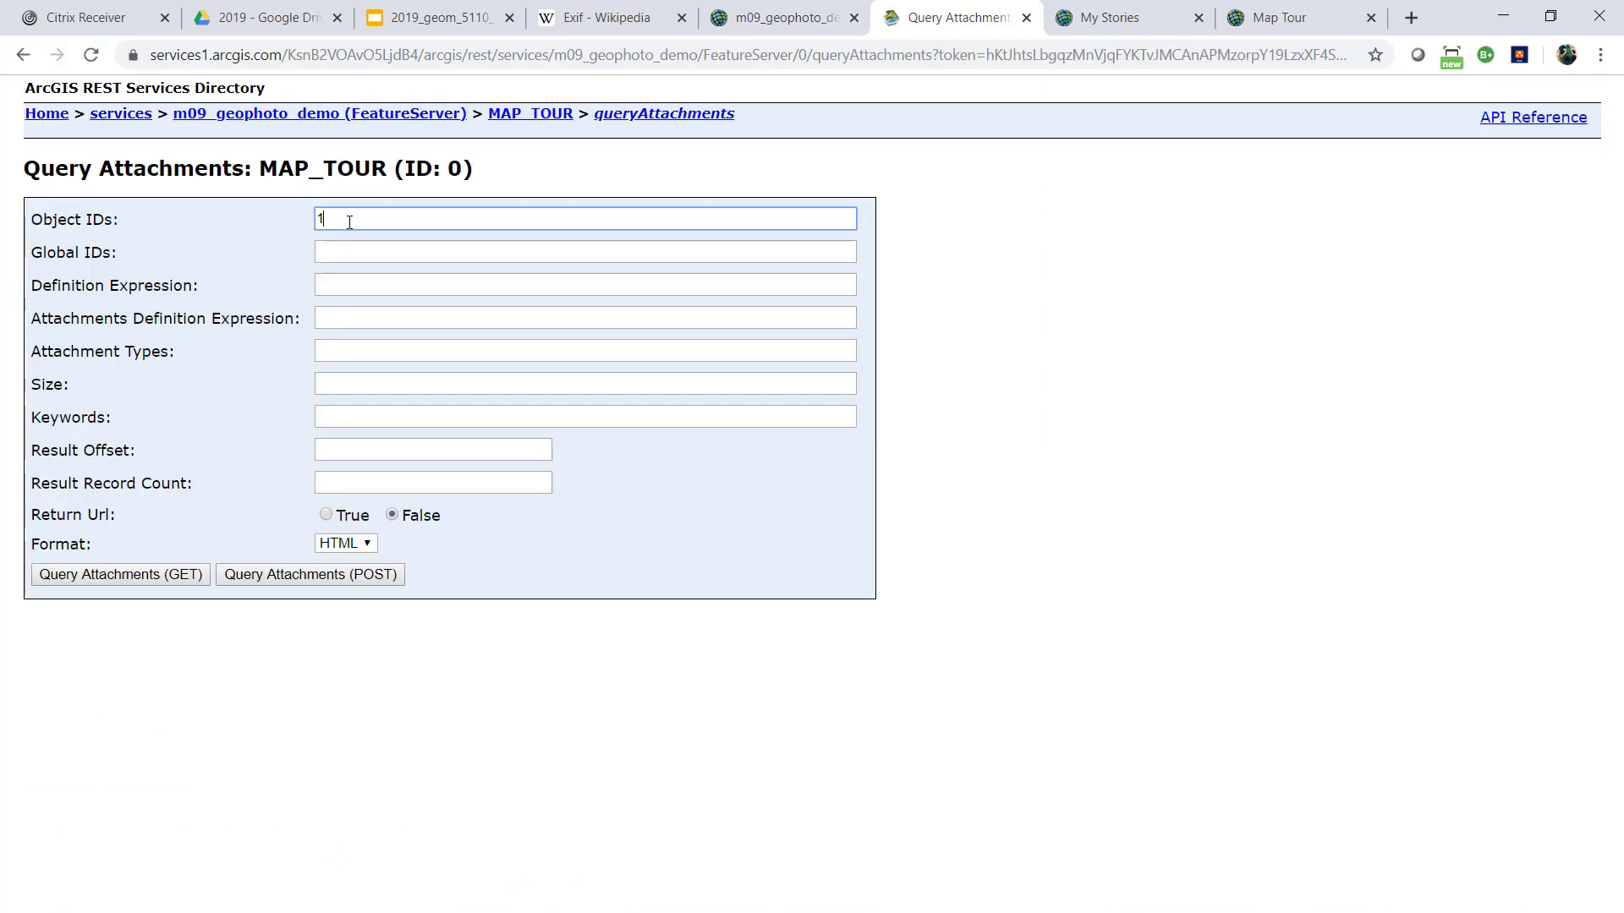
pyautogui.click(346, 545)
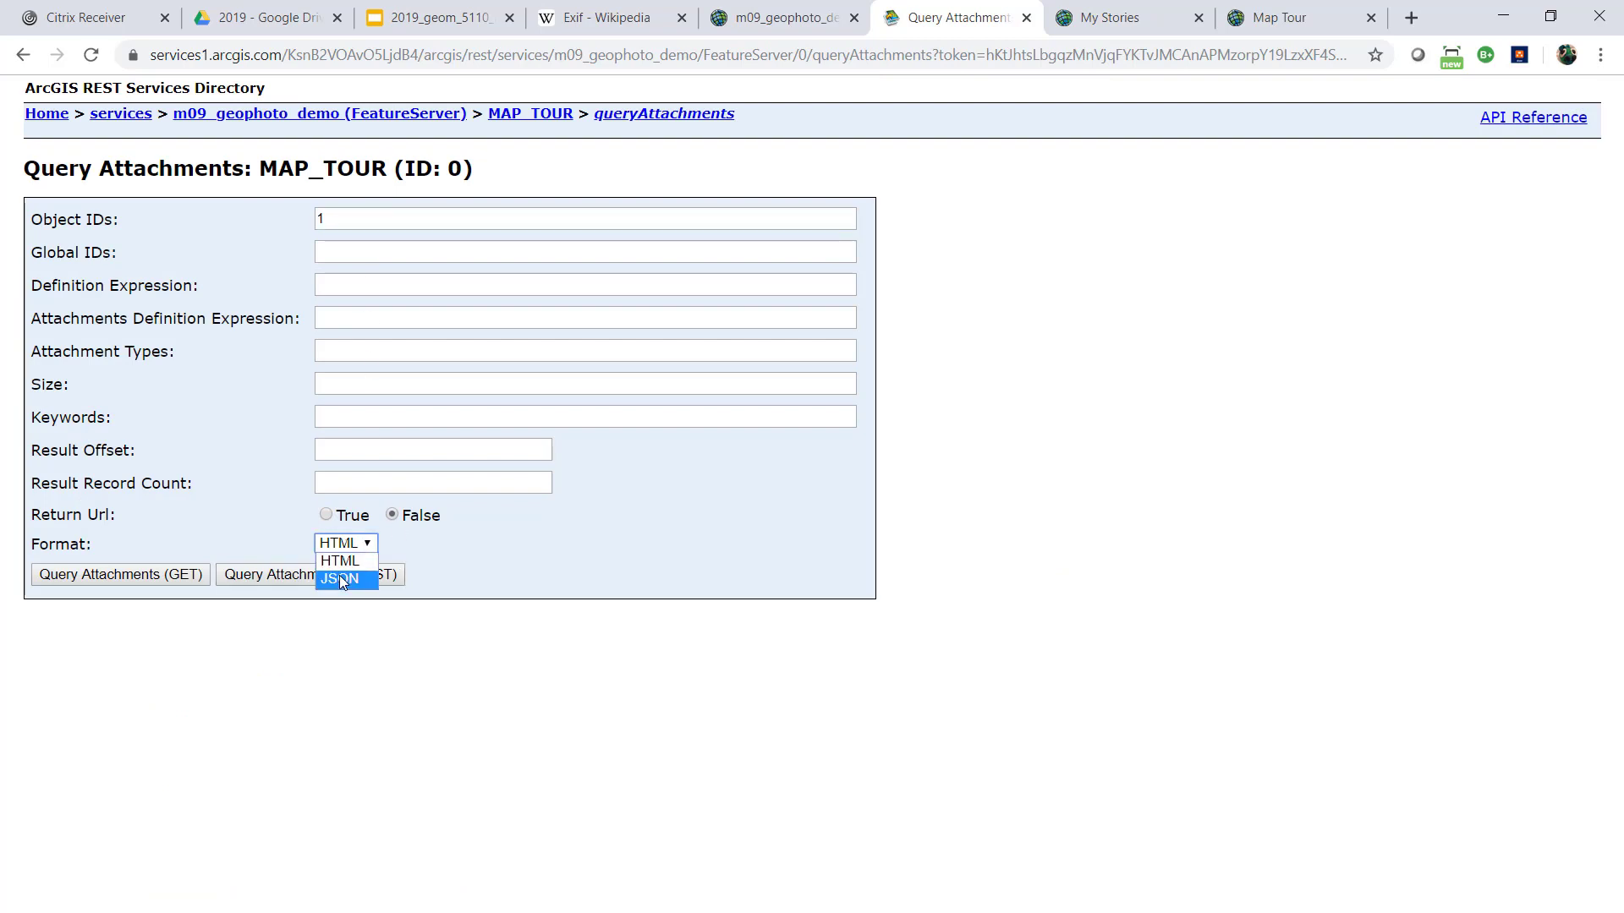
pyautogui.click(340, 562)
pyautogui.click(132, 578)
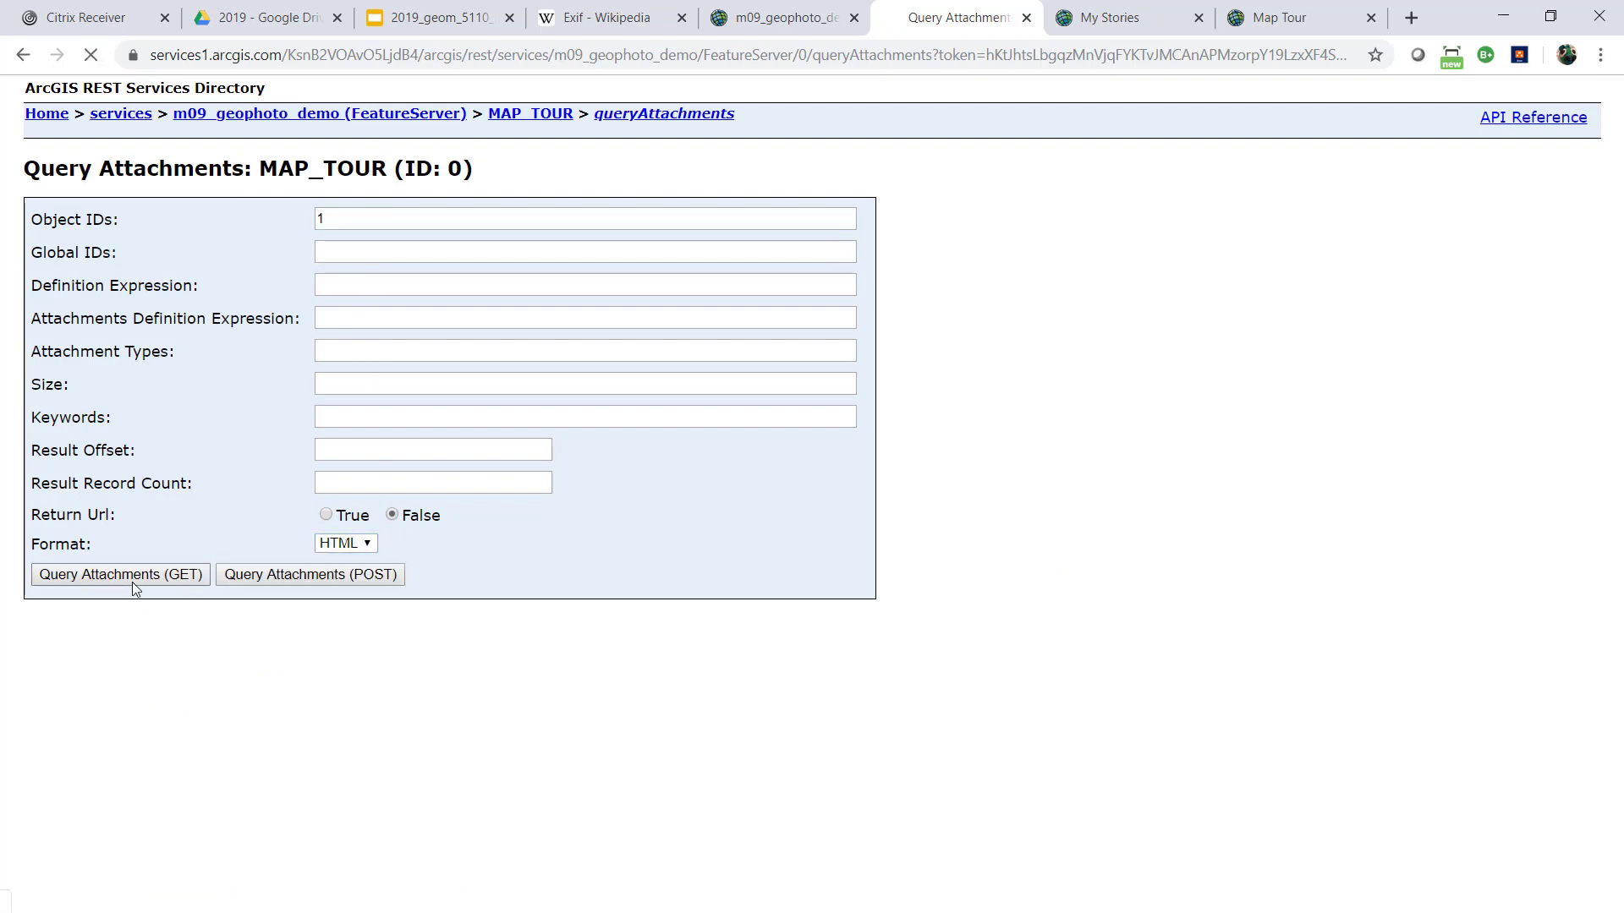
# View the feature's thumbnail.jpg and picture.jpg attachments from the query results
pyautogui.scroll(-2, 585, 584)
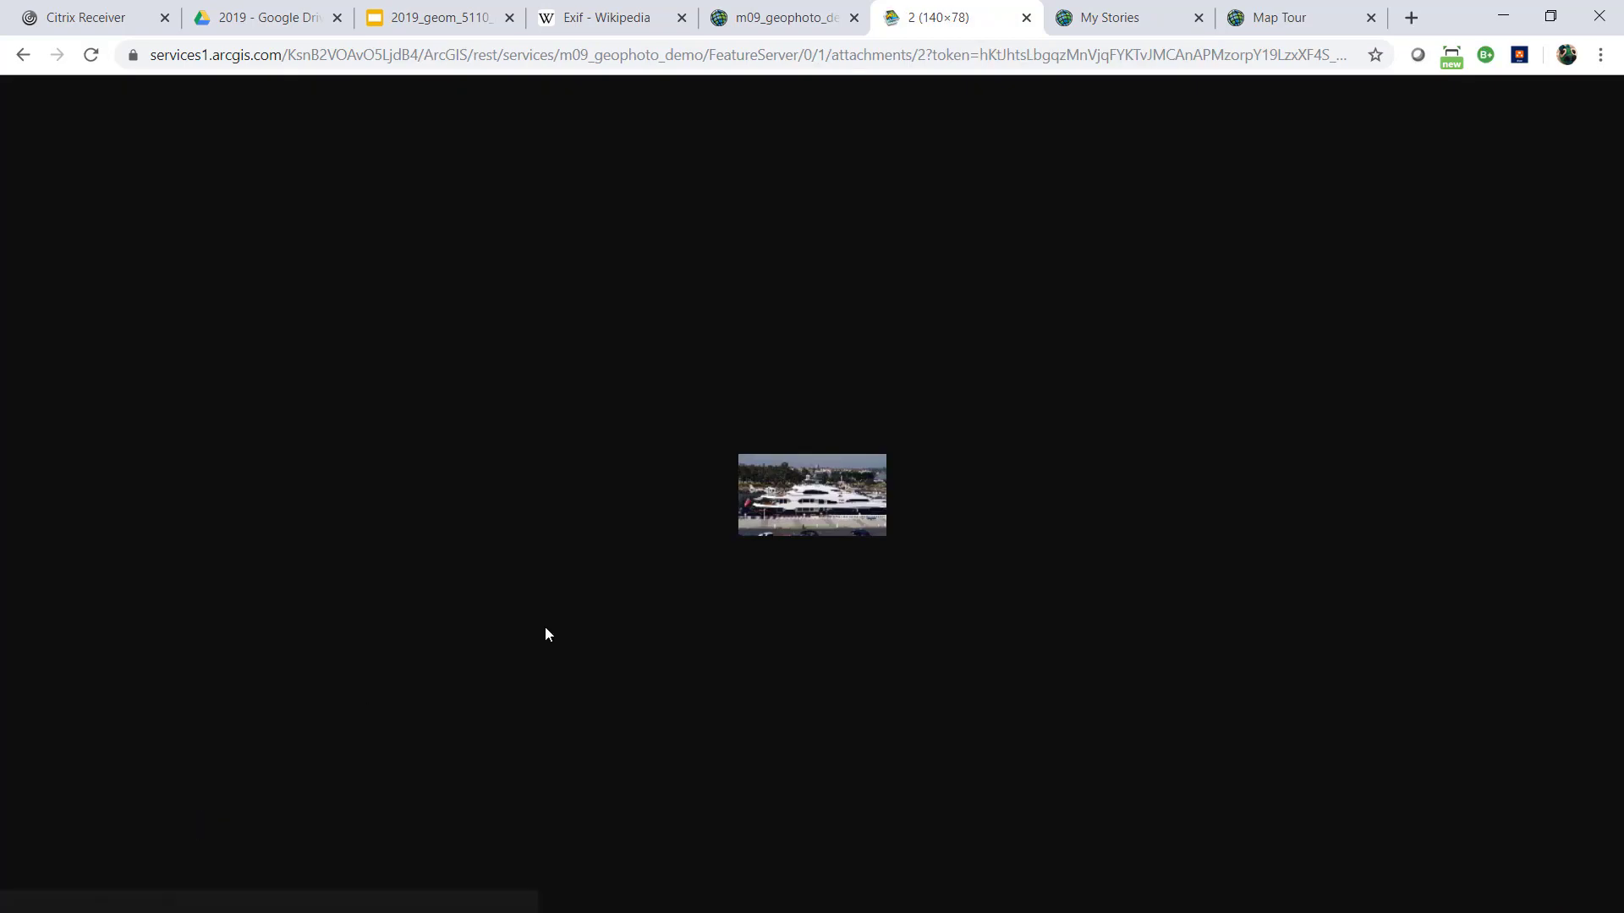
pyautogui.click(24, 61)
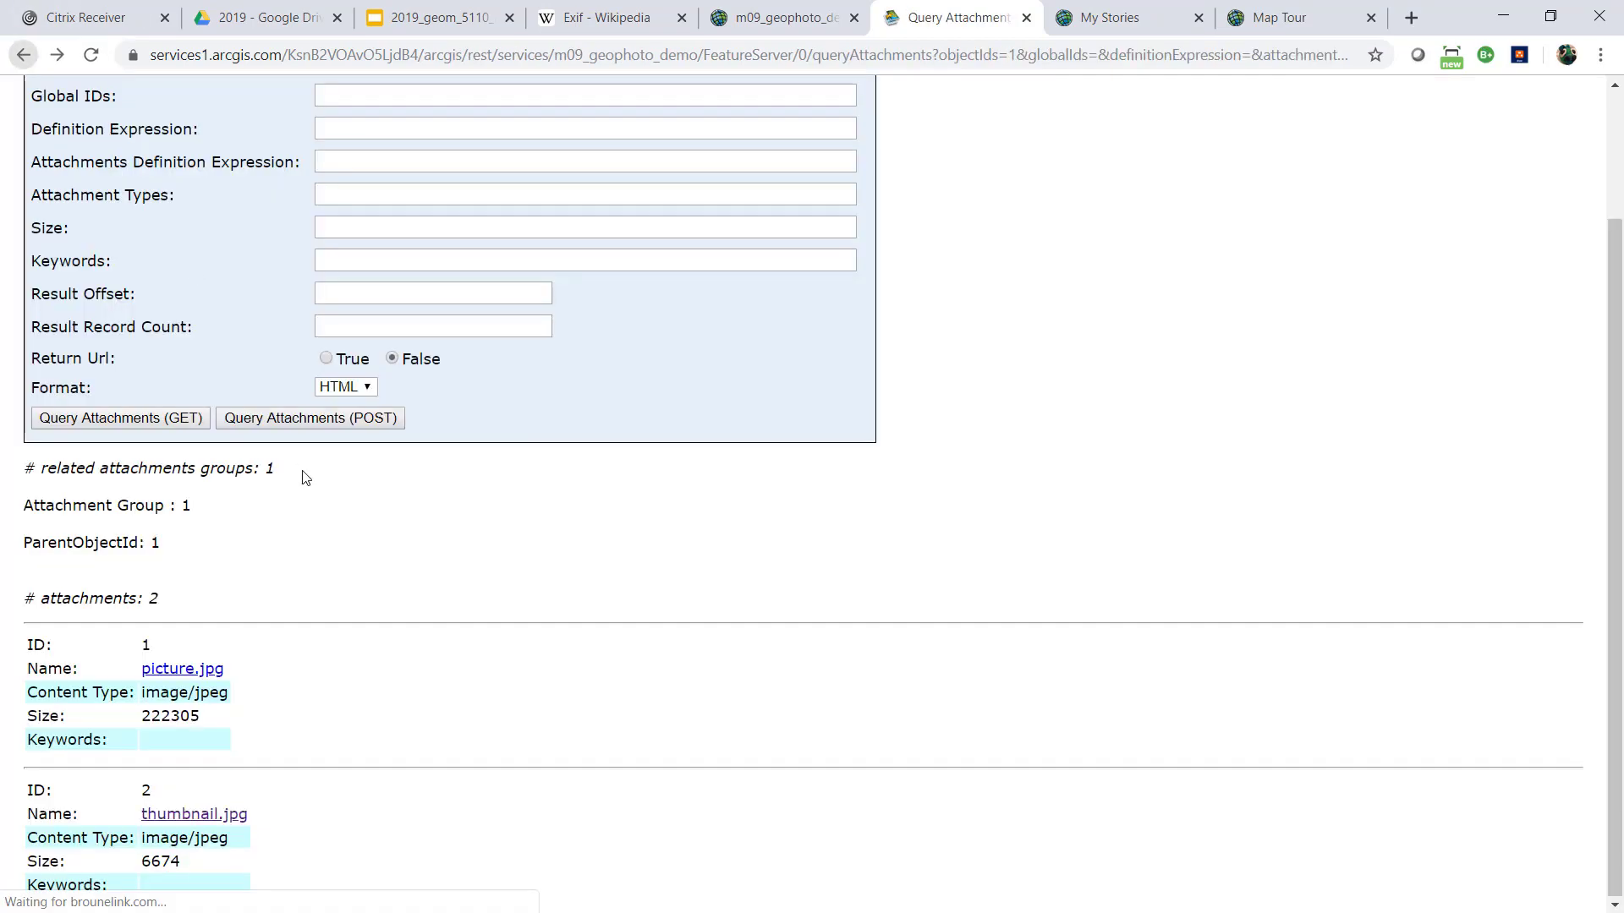
pyautogui.click(206, 668)
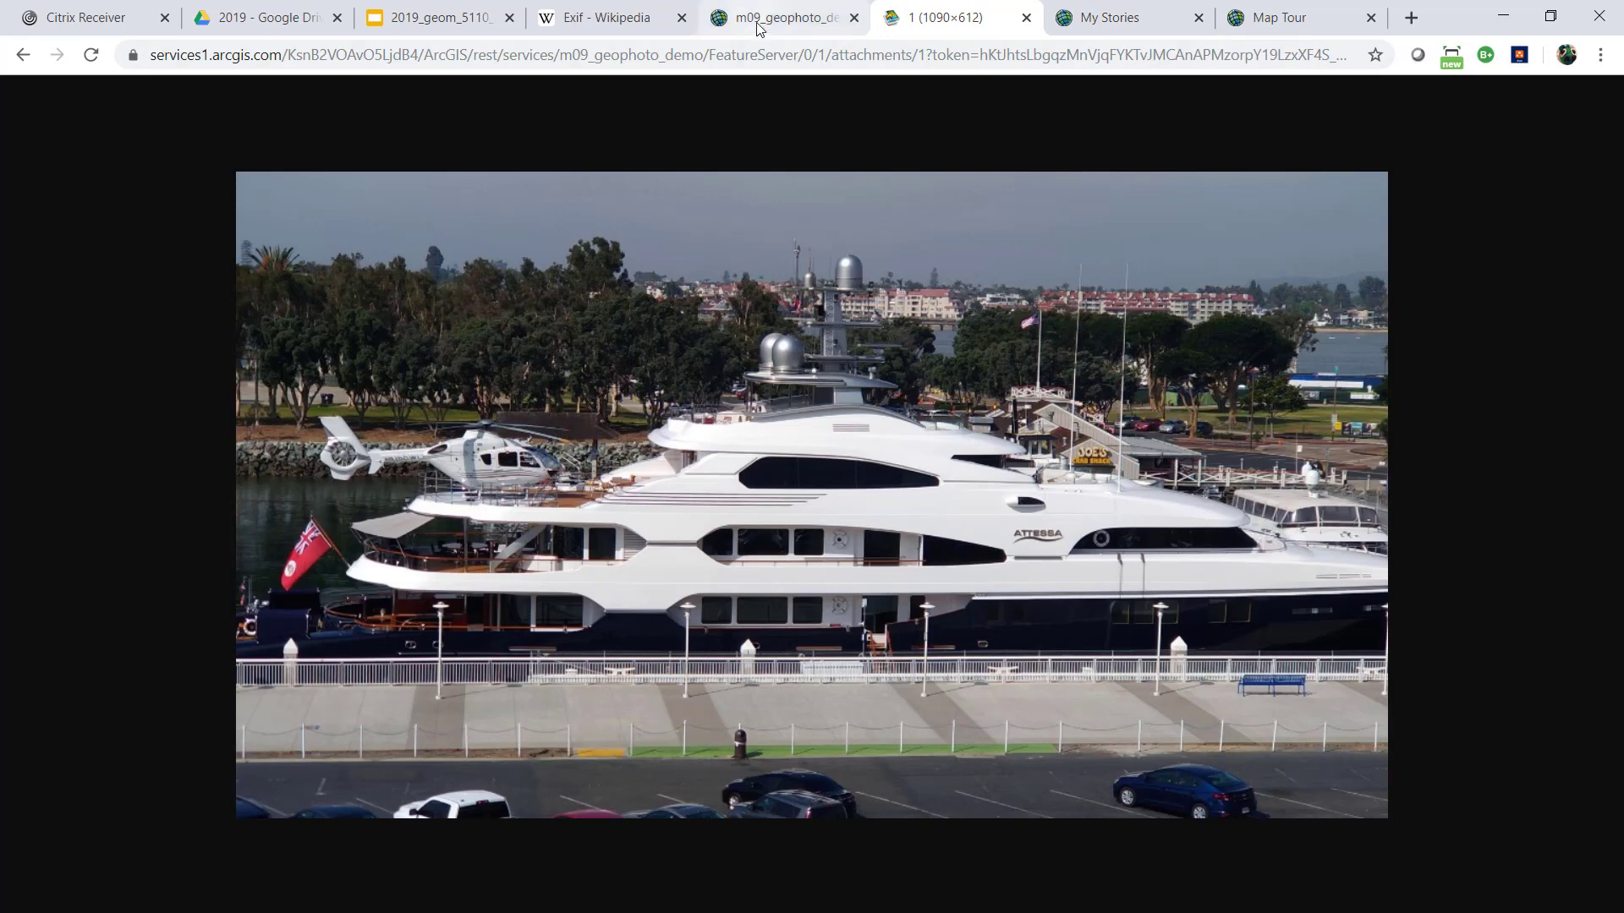
# Return to the Map Tour and start a new tour point using the photo P_20190711_190301_vHDR_On.jpg from the geo_tagged folder
pyautogui.click(812, 19)
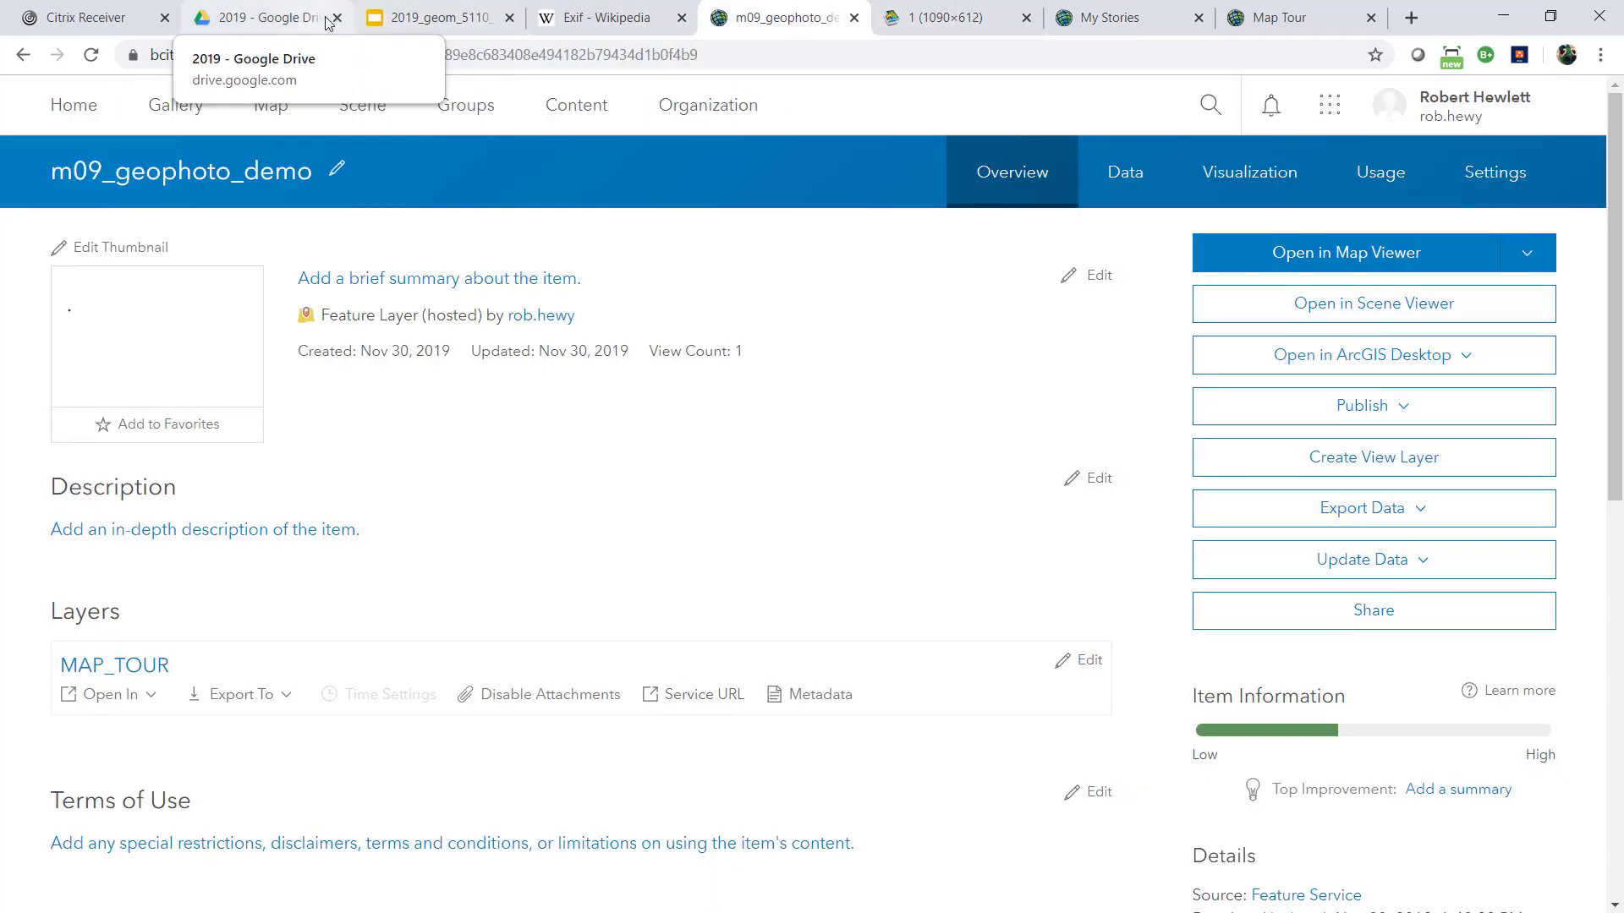
pyautogui.click(1091, 26)
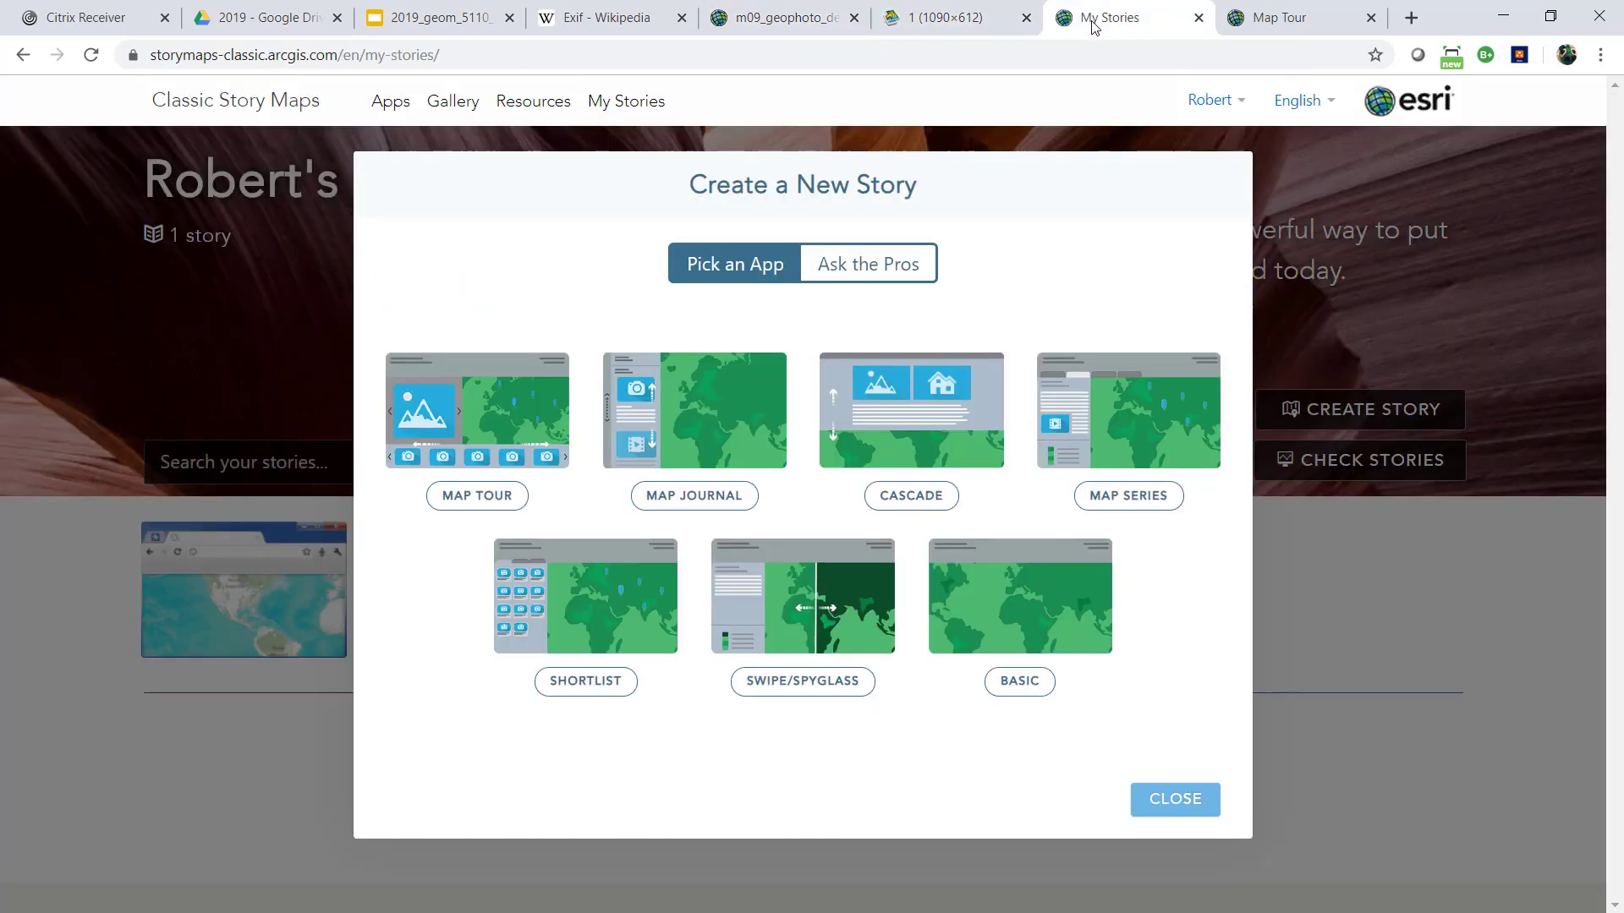
pyautogui.click(1283, 12)
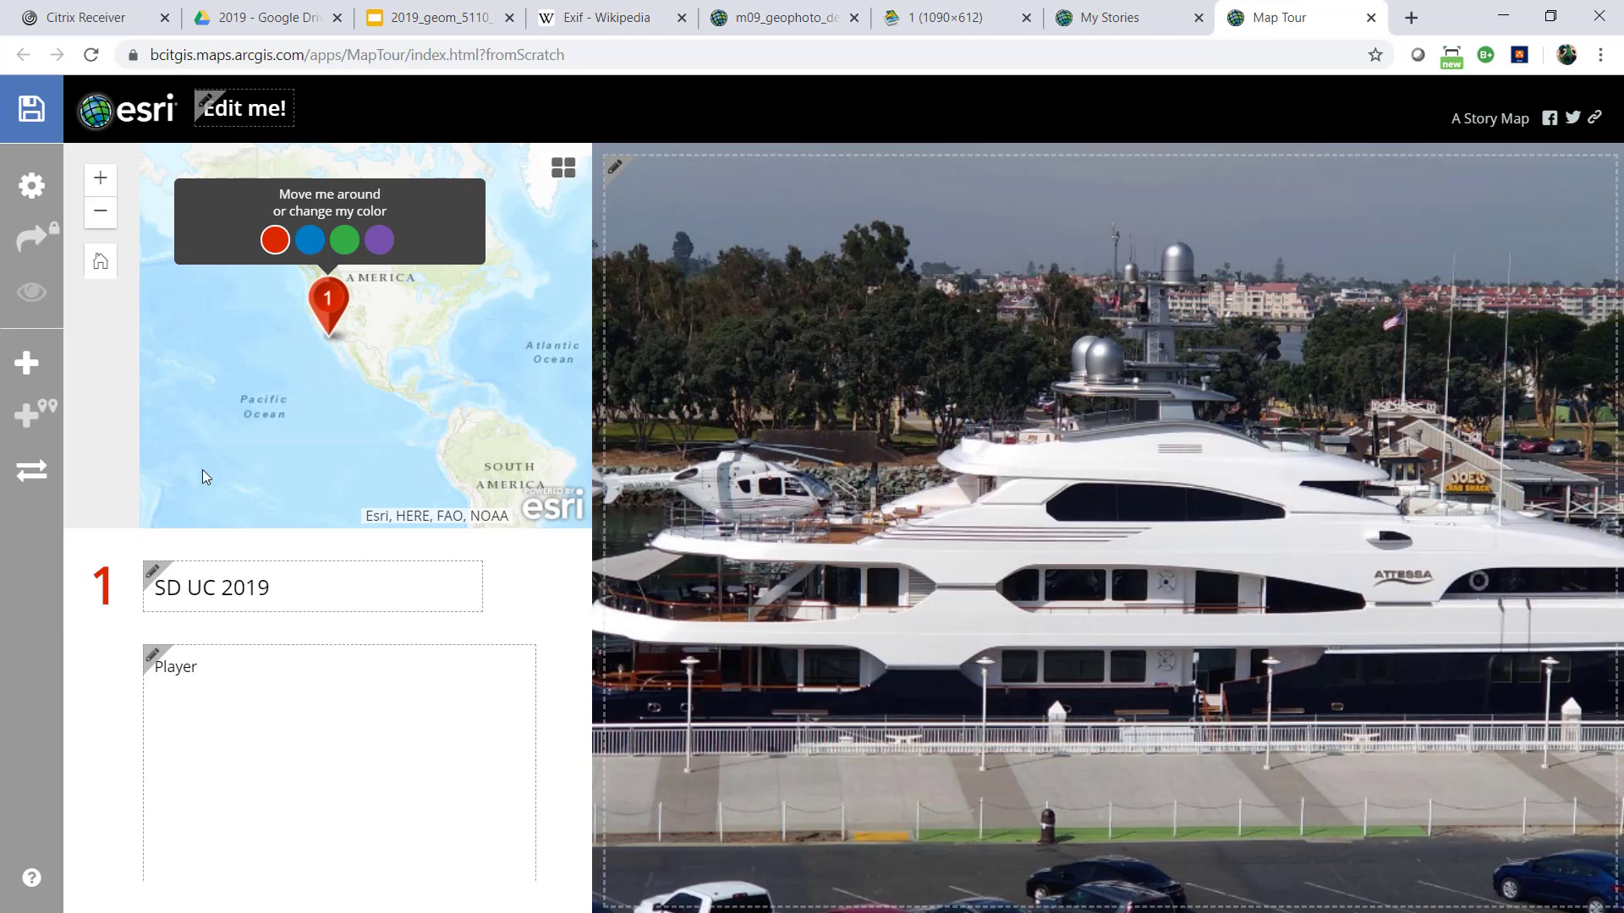
pyautogui.click(21, 367)
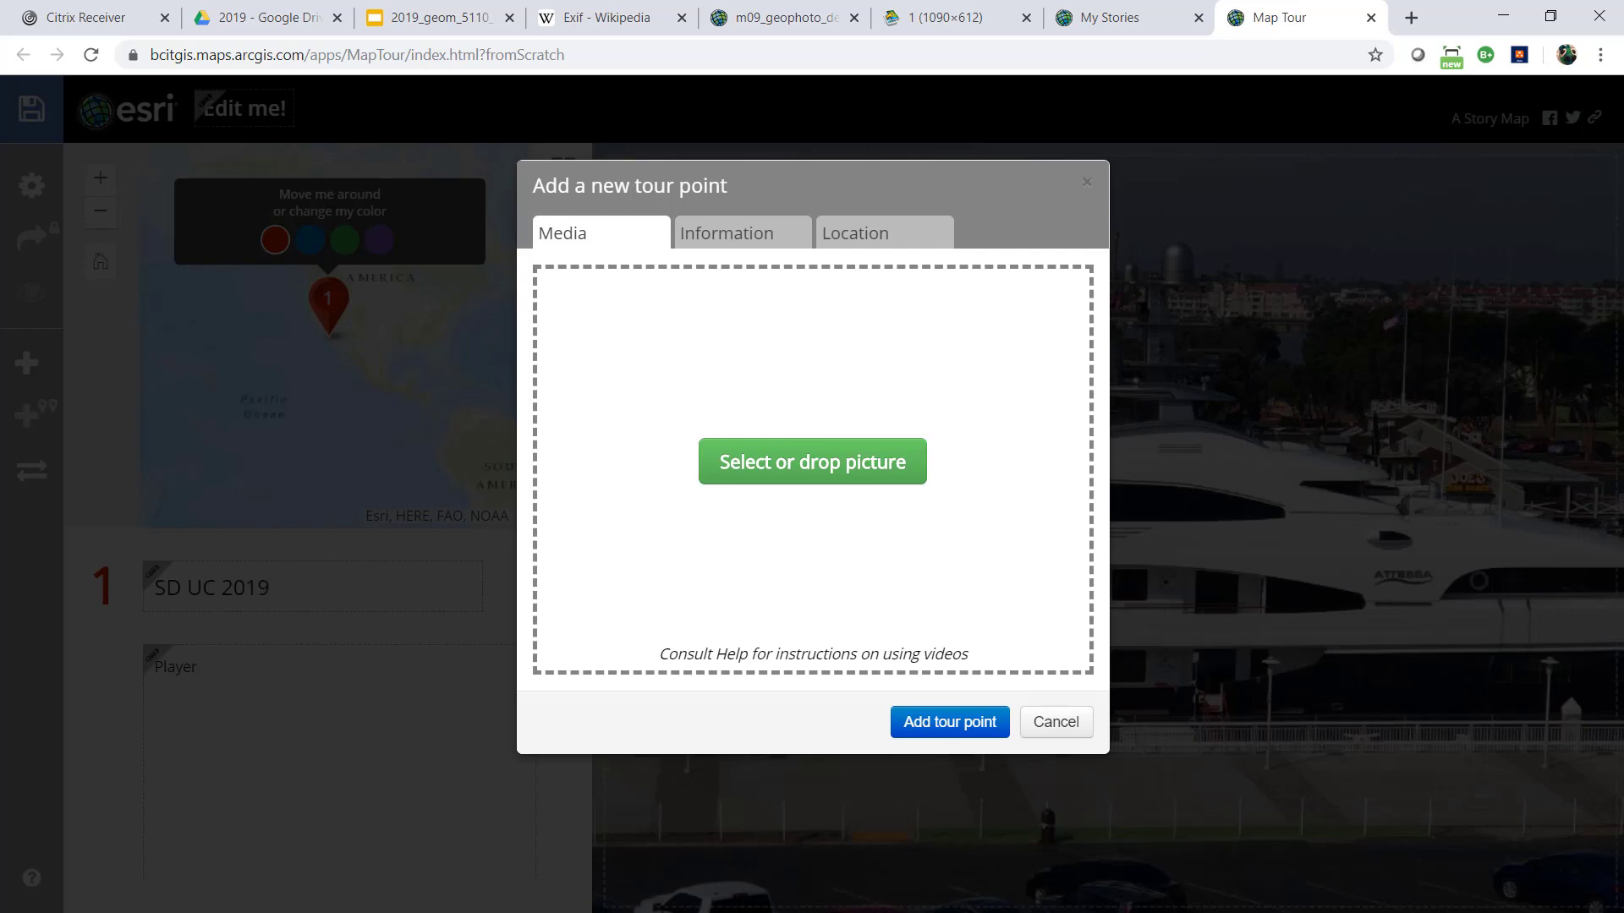
pyautogui.moveTo(0, 180); pyautogui.dragTo(646, 181)
pyautogui.click(365, 439)
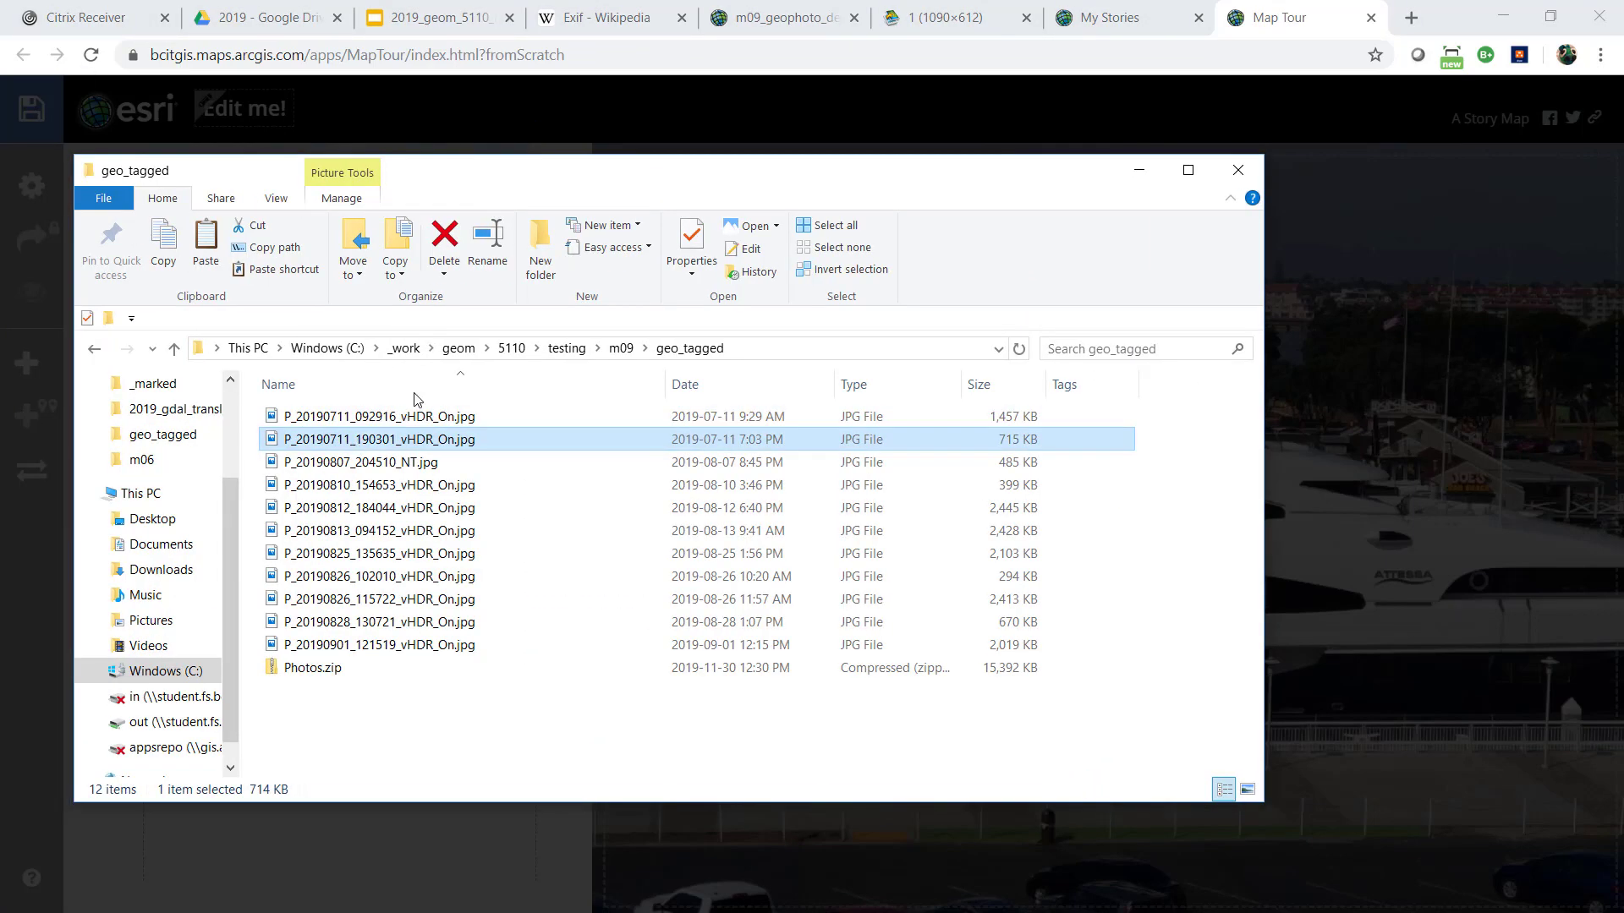
pyautogui.moveTo(495, 181); pyautogui.dragTo(0, 296)
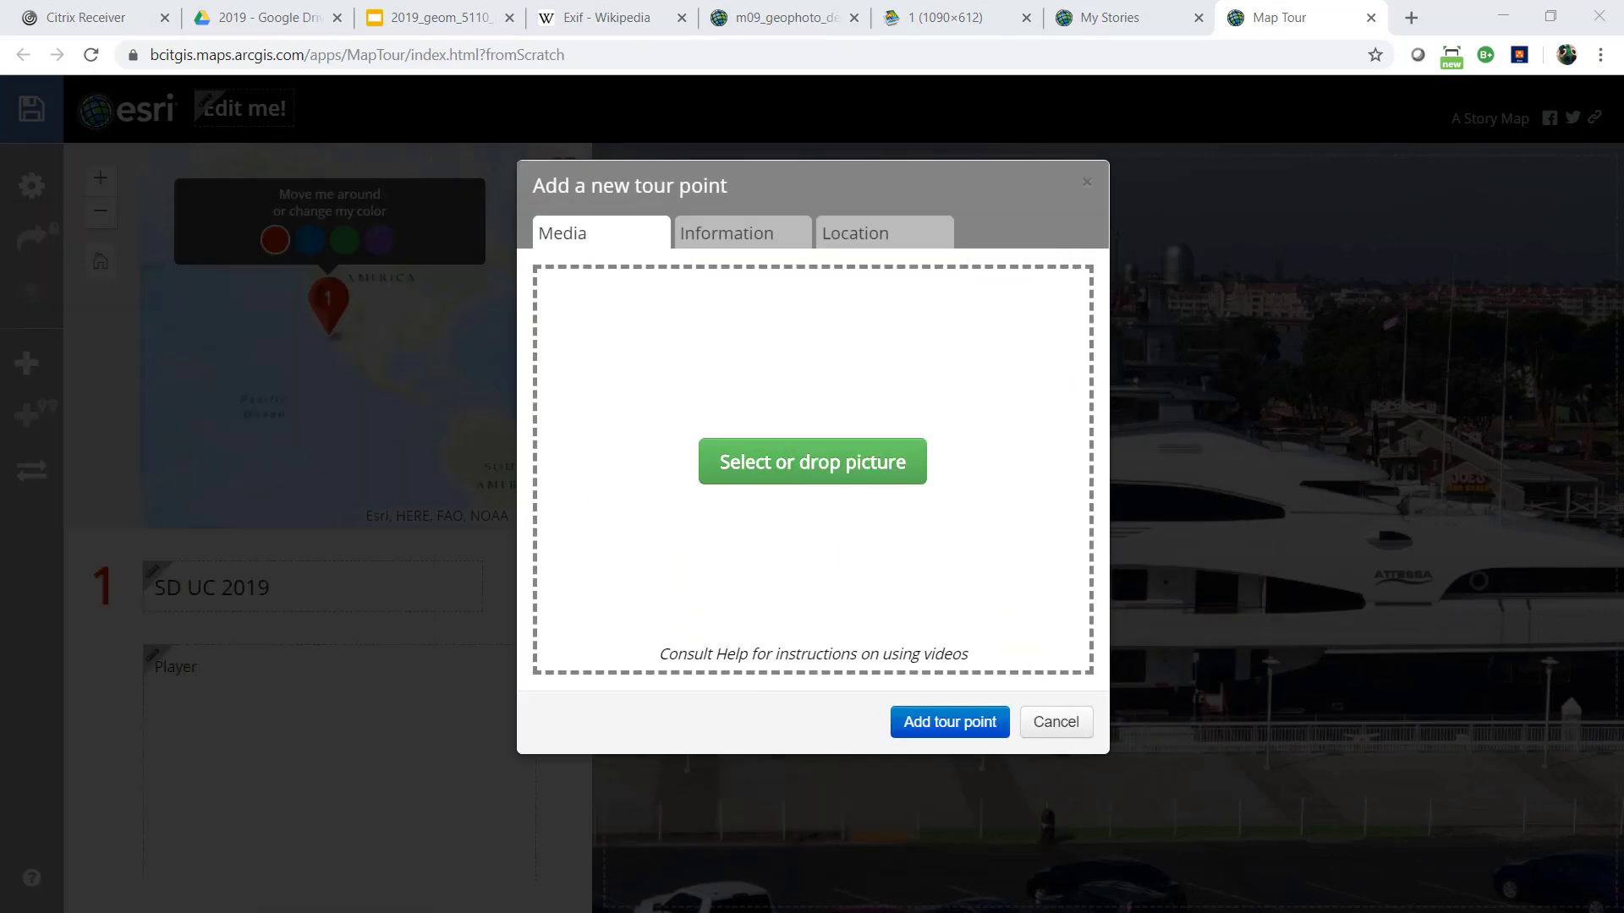
pyautogui.moveTo(414, 454); pyautogui.dragTo(812, 464)
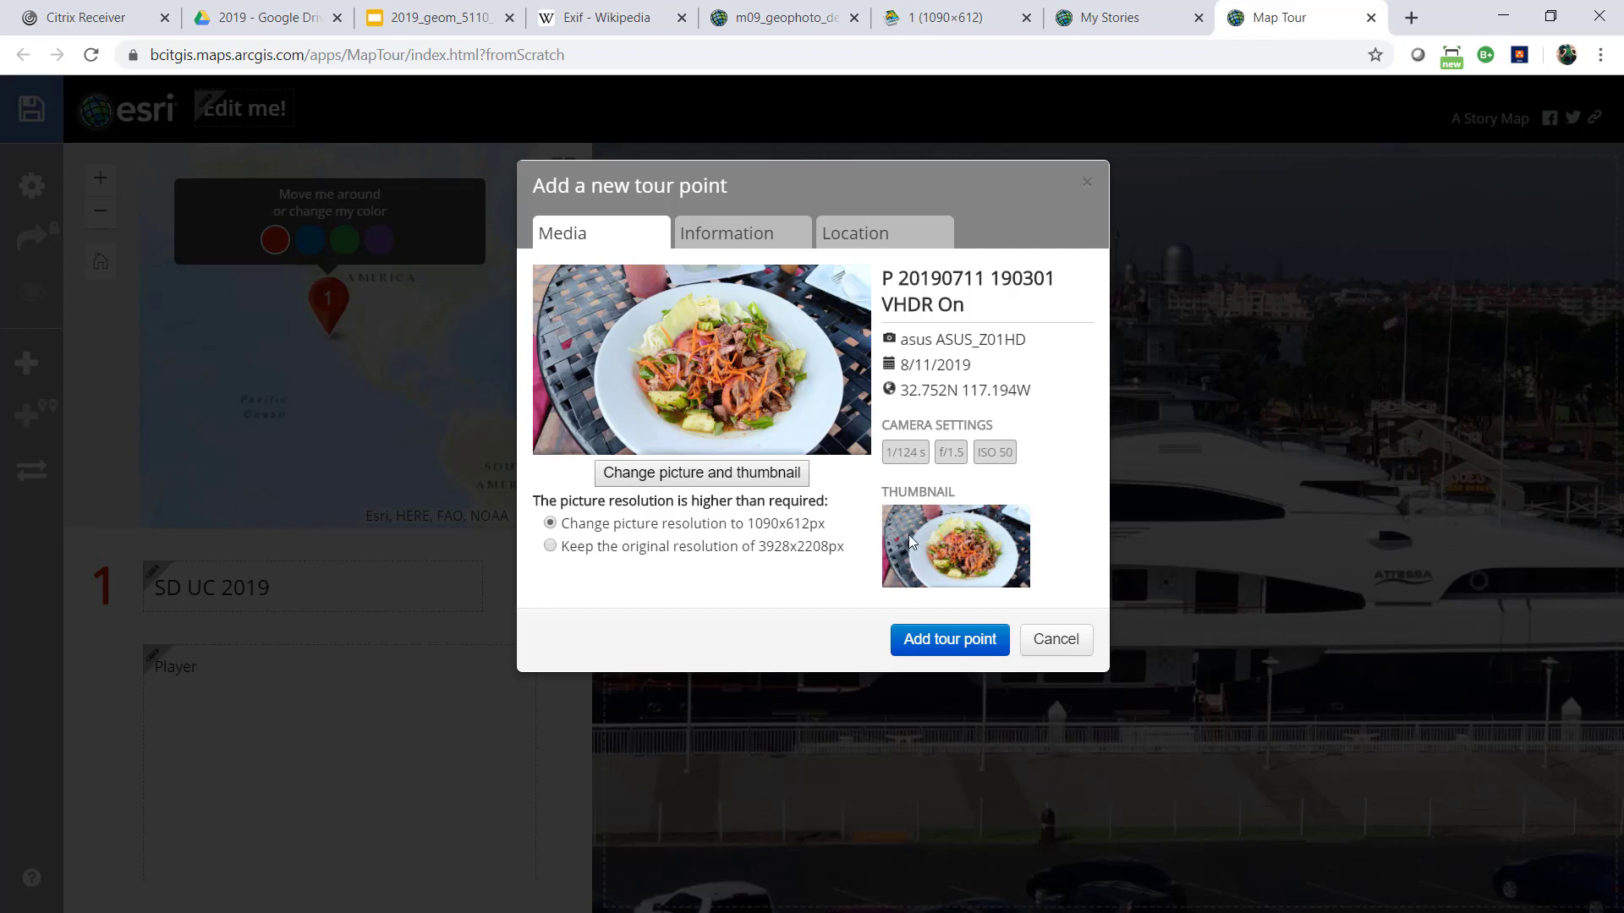
# Compare the picture's resolution options, the original 3928x2208px and the change to 1090x612px
pyautogui.doubleClick(815, 545)
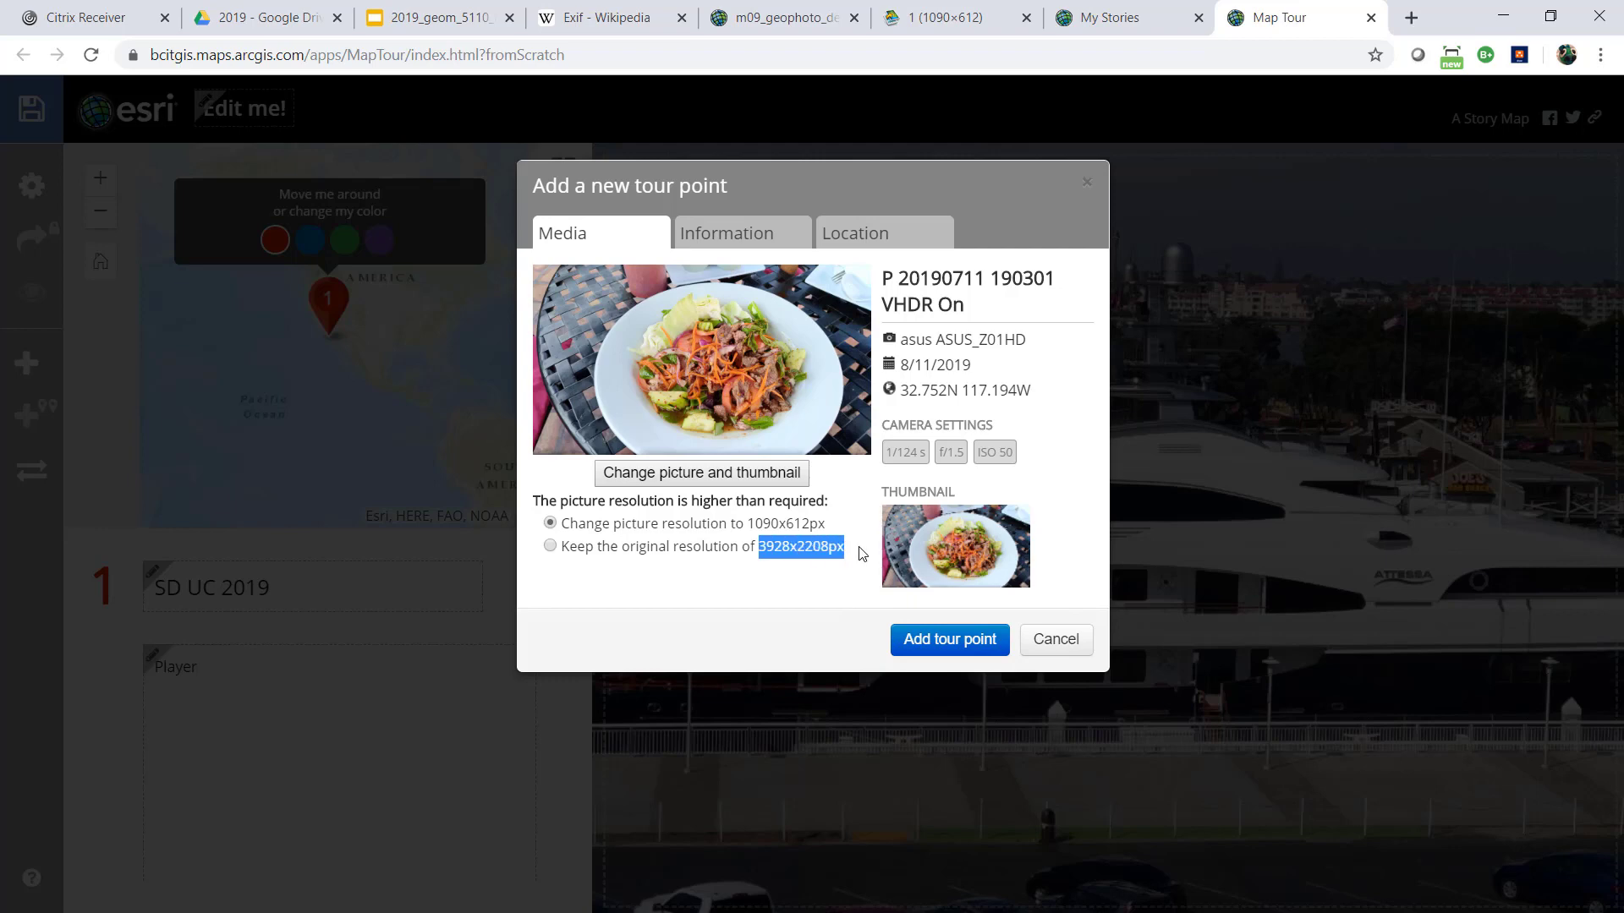
pyautogui.click(751, 526)
pyautogui.moveTo(751, 526); pyautogui.dragTo(834, 536)
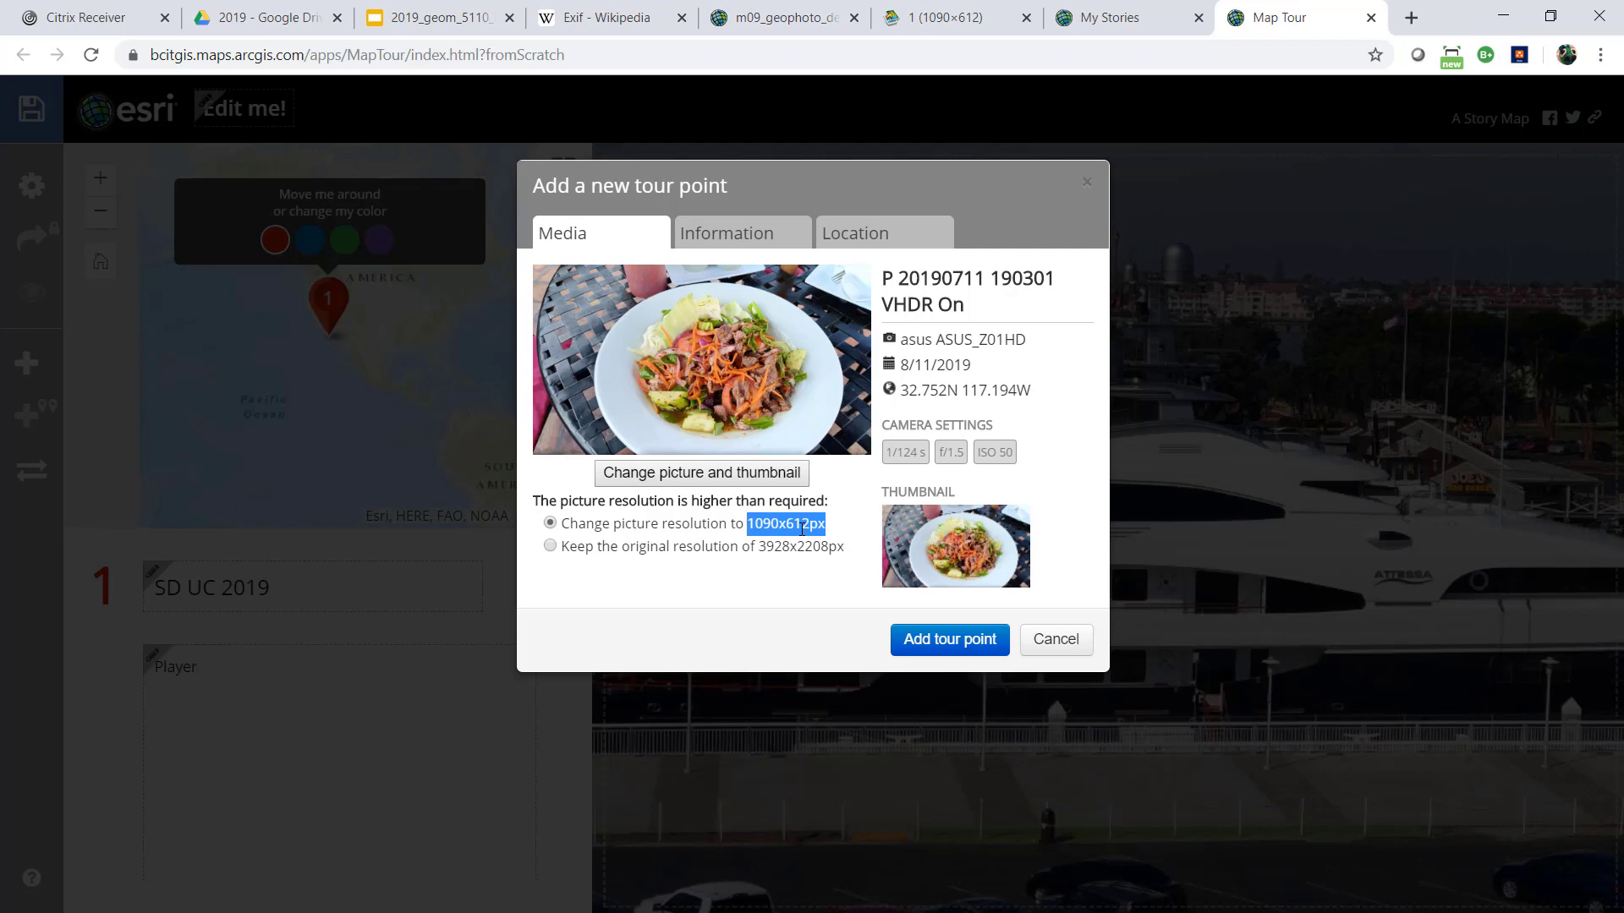
# Name the tour point "Old town" and give it the caption "Good ..."
pyautogui.click(751, 244)
pyautogui.moveTo(793, 317); pyautogui.dragTo(469, 289)
pyautogui.write('Ol')
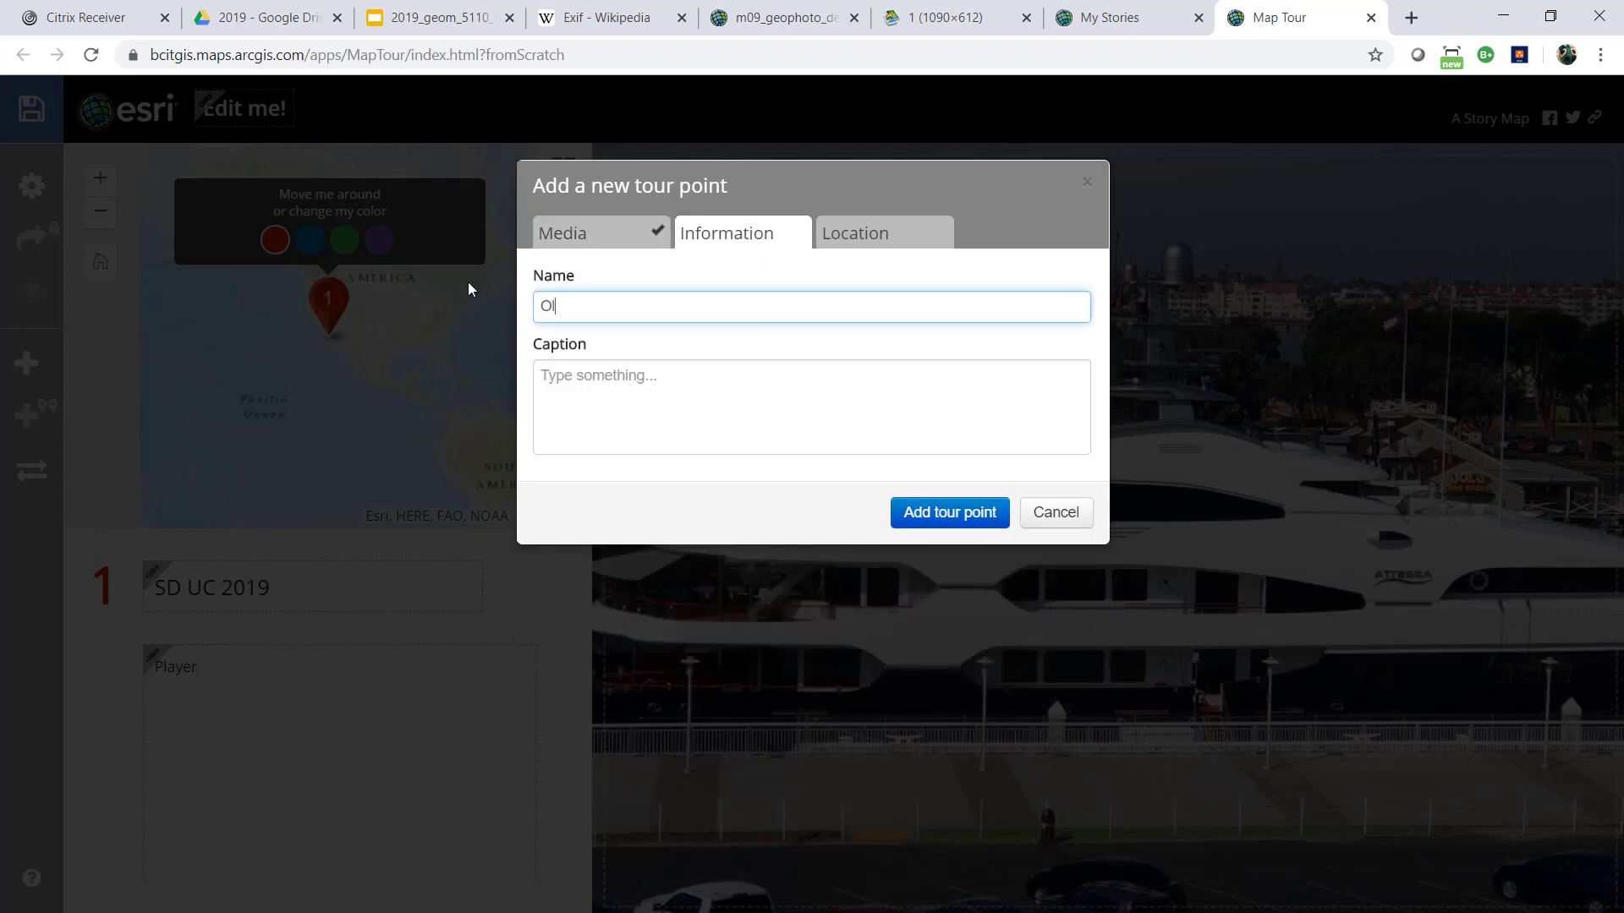
pyautogui.write('d town')
pyautogui.click(567, 377)
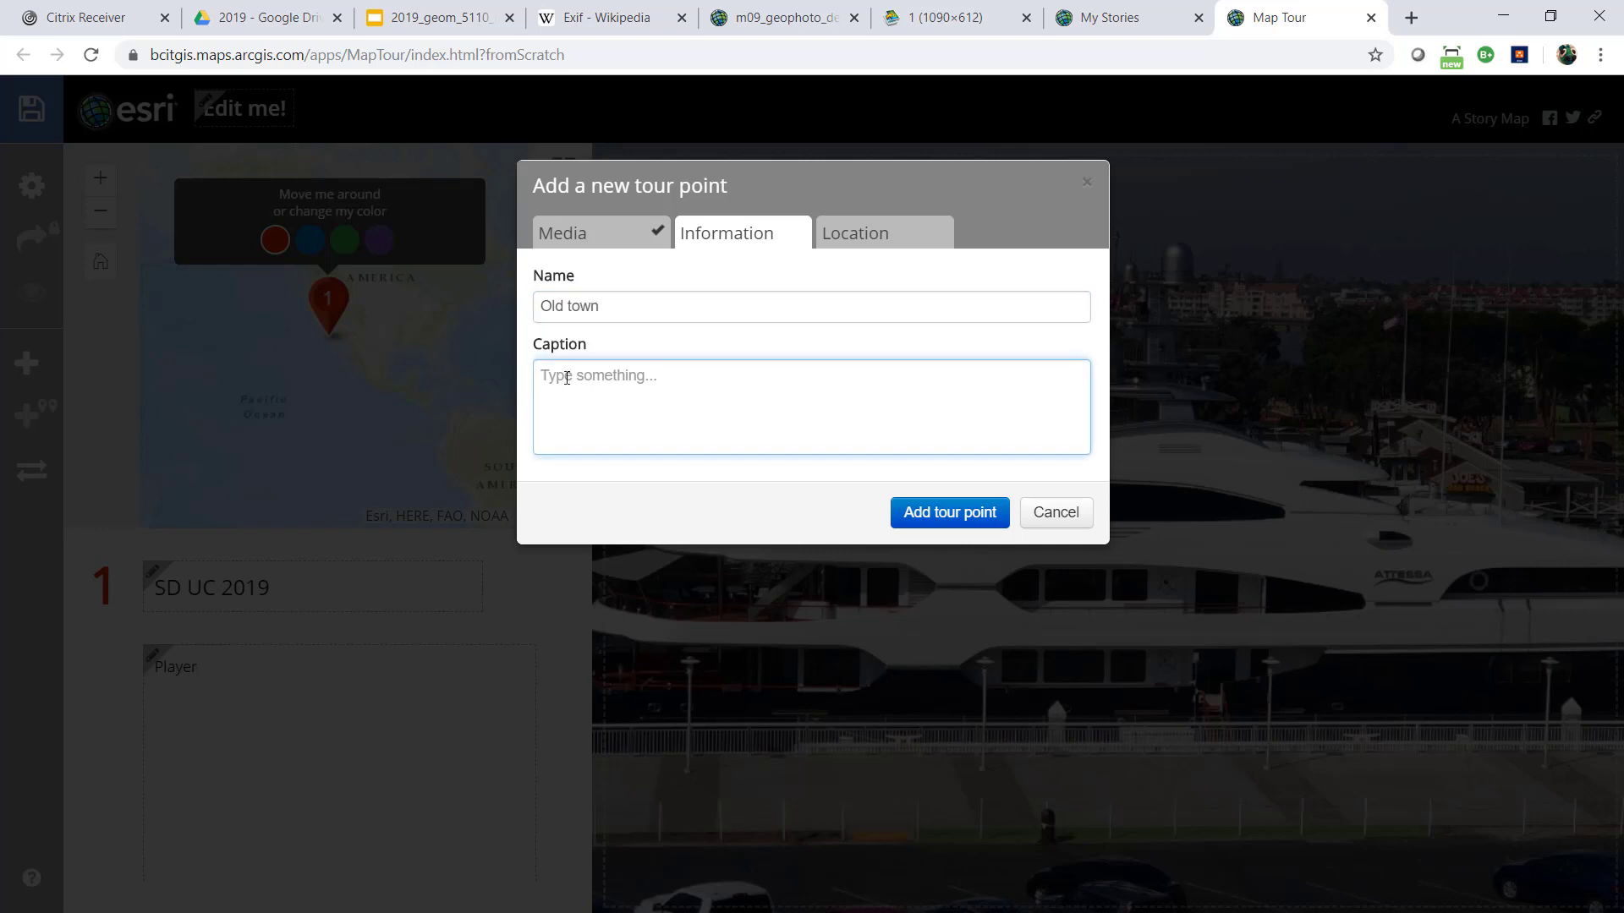
pyautogui.write('Good ...')
# Check the new point's location and information, and add it to the tour
pyautogui.click(855, 239)
pyautogui.click(770, 239)
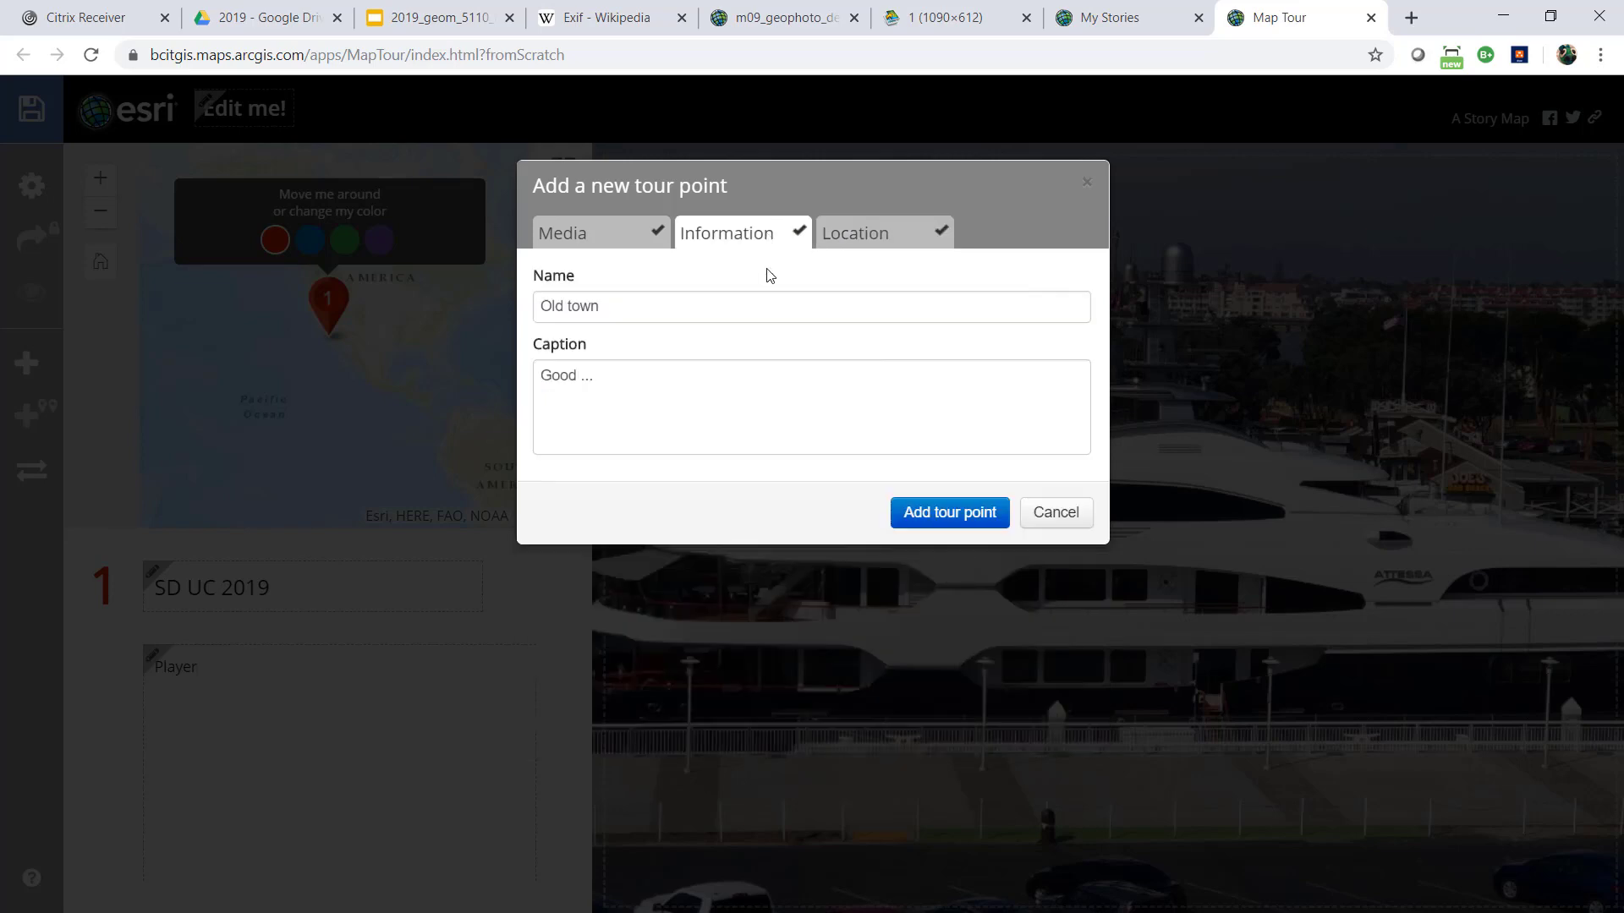
pyautogui.click(949, 512)
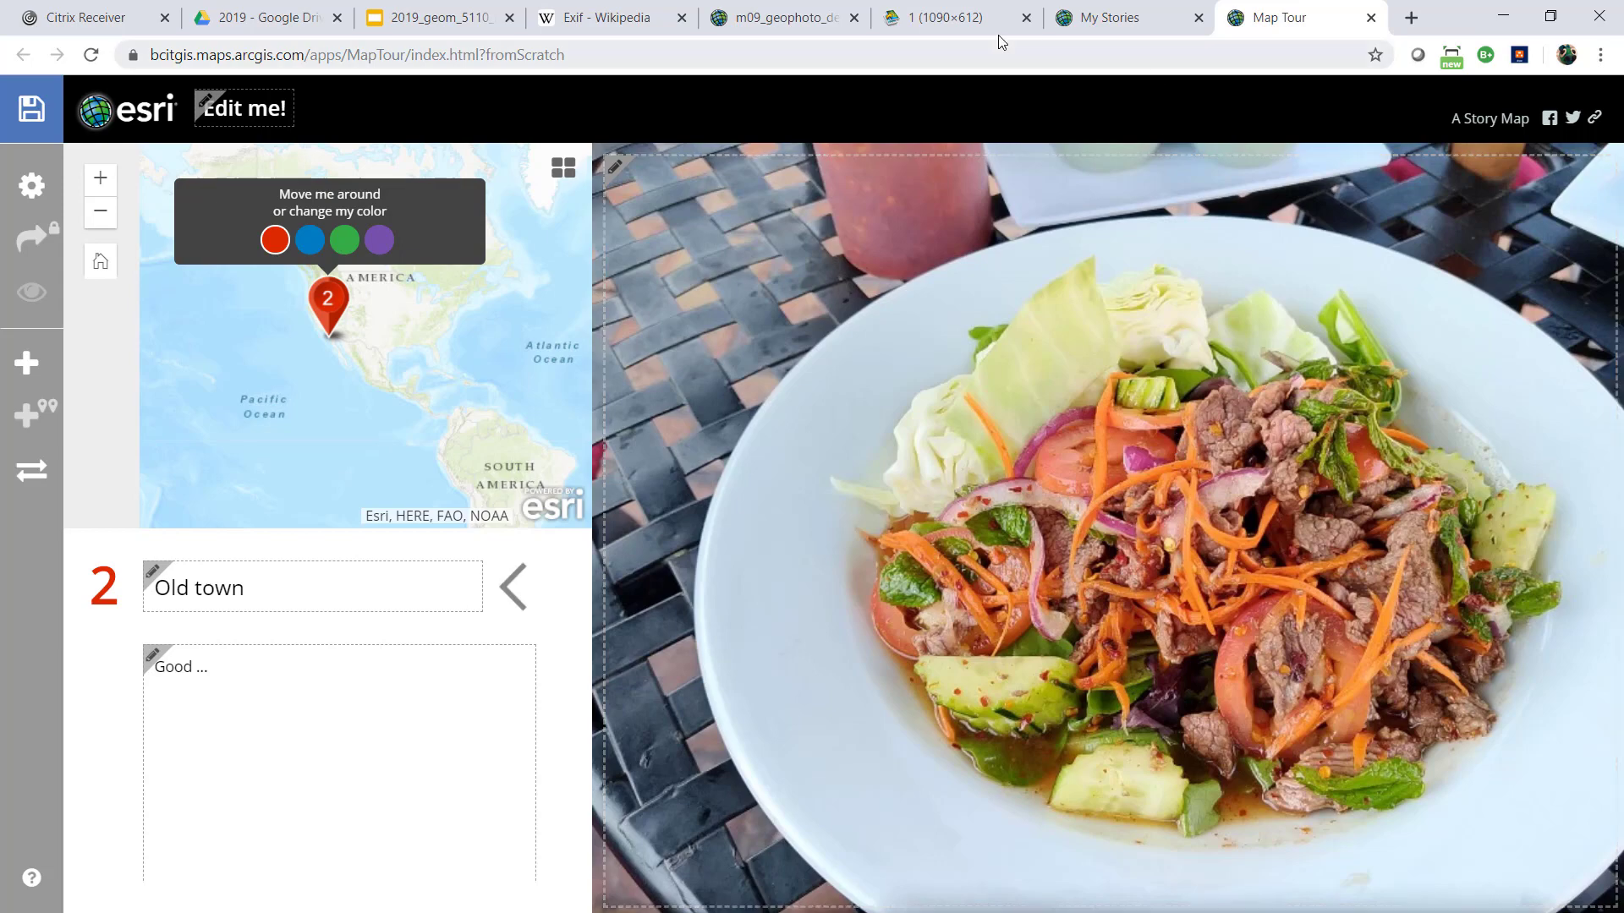
# Go back from the picture attachment to the layer's Query Attachments page
pyautogui.click(956, 22)
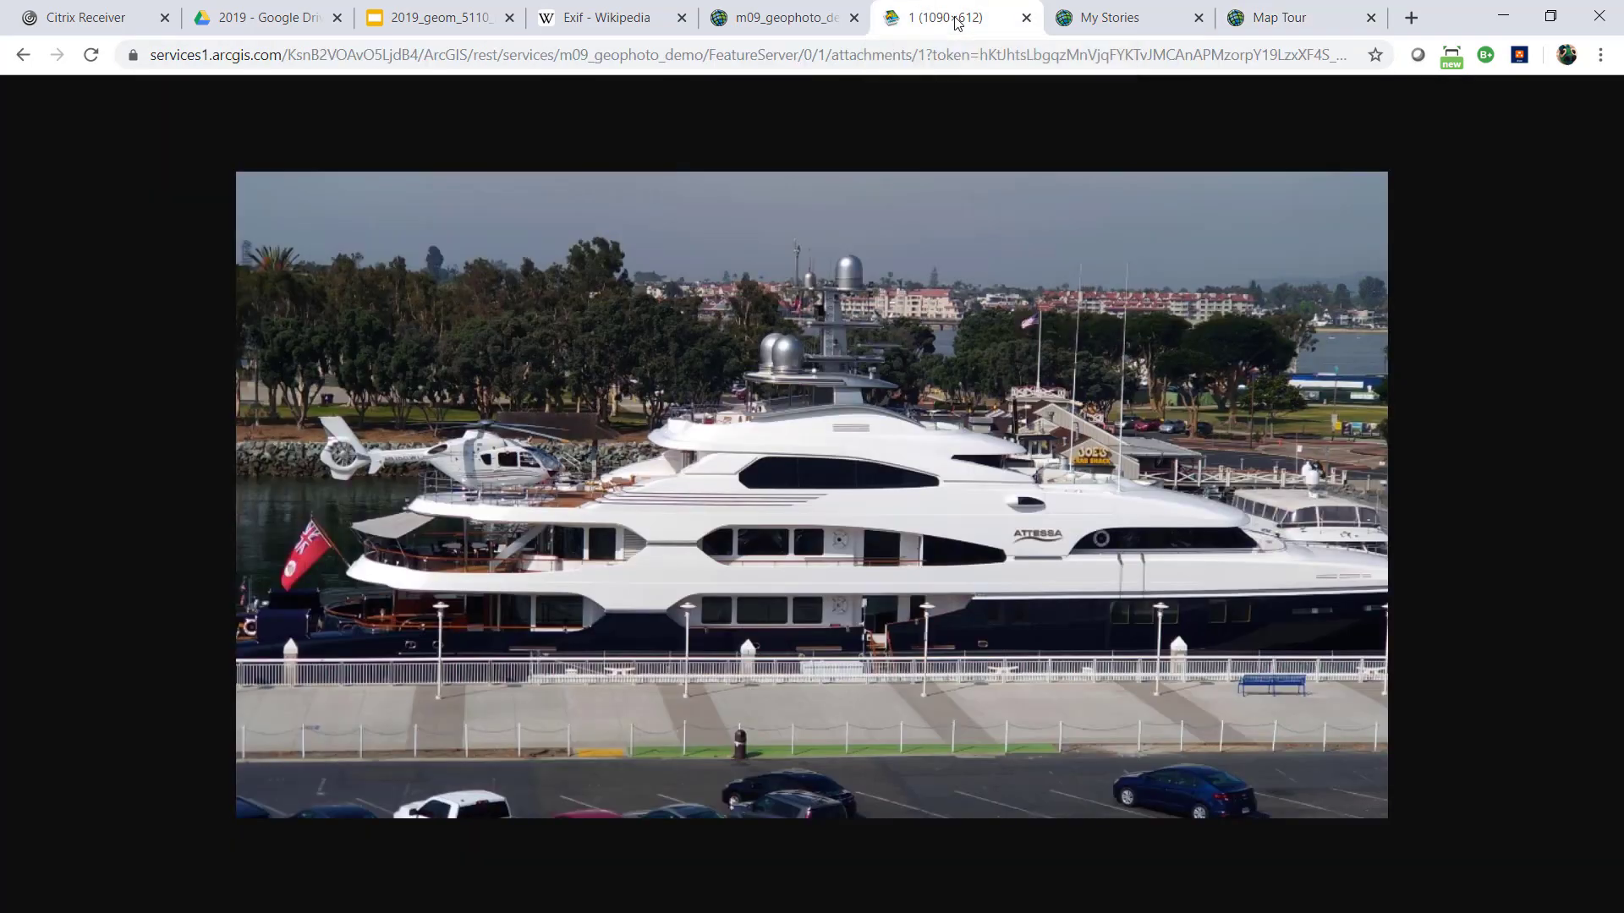
pyautogui.click(785, 30)
pyautogui.click(963, 20)
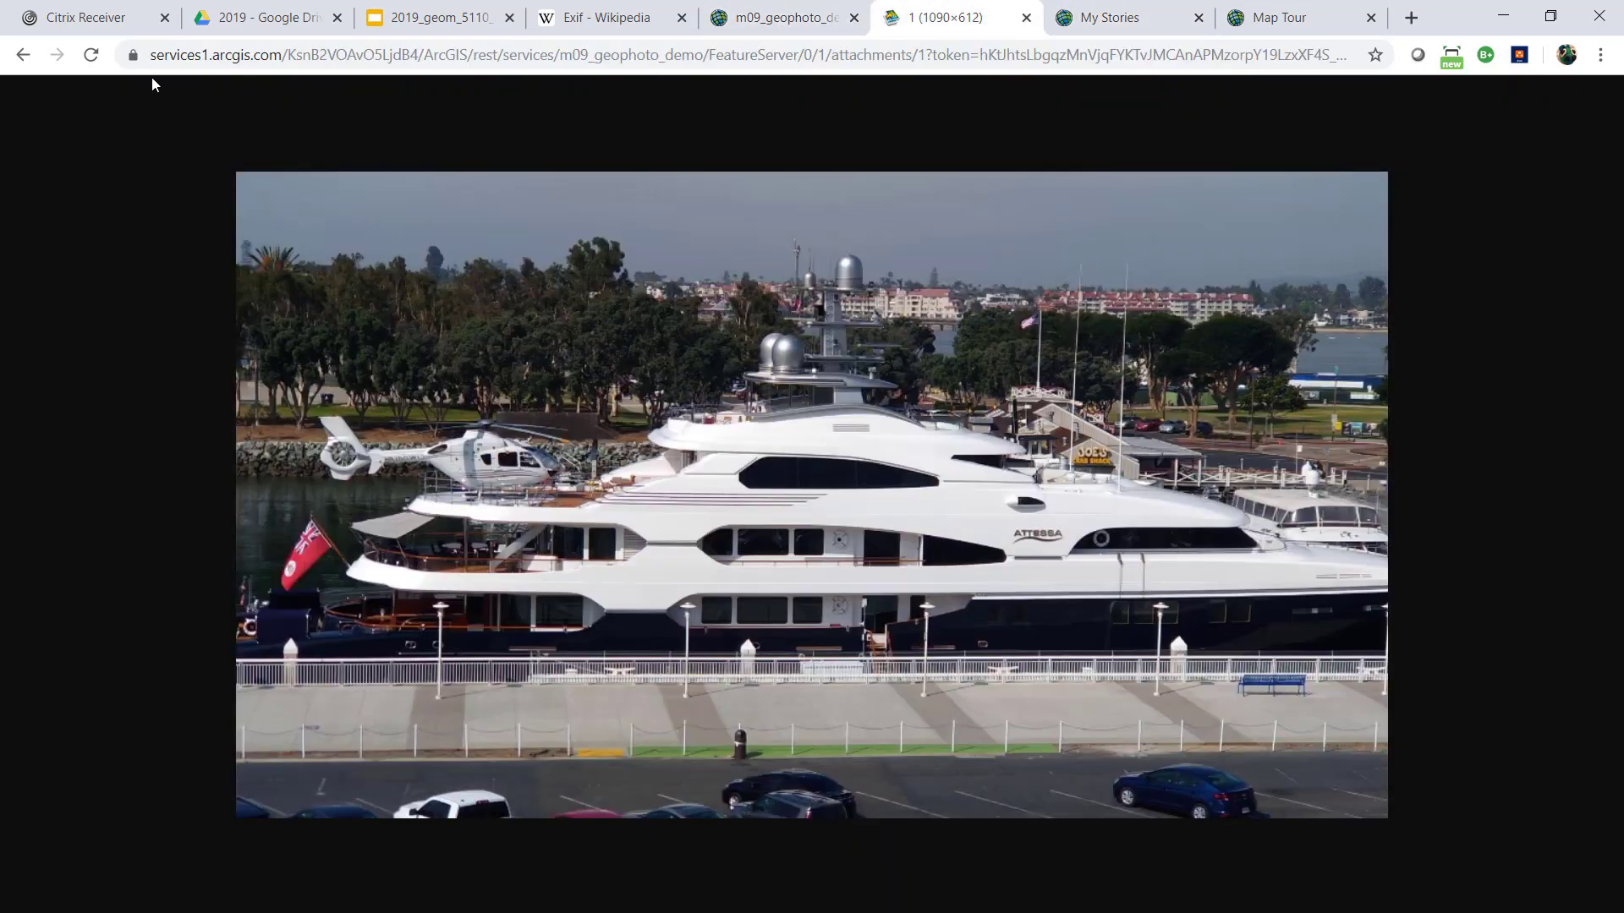
pyautogui.click(23, 56)
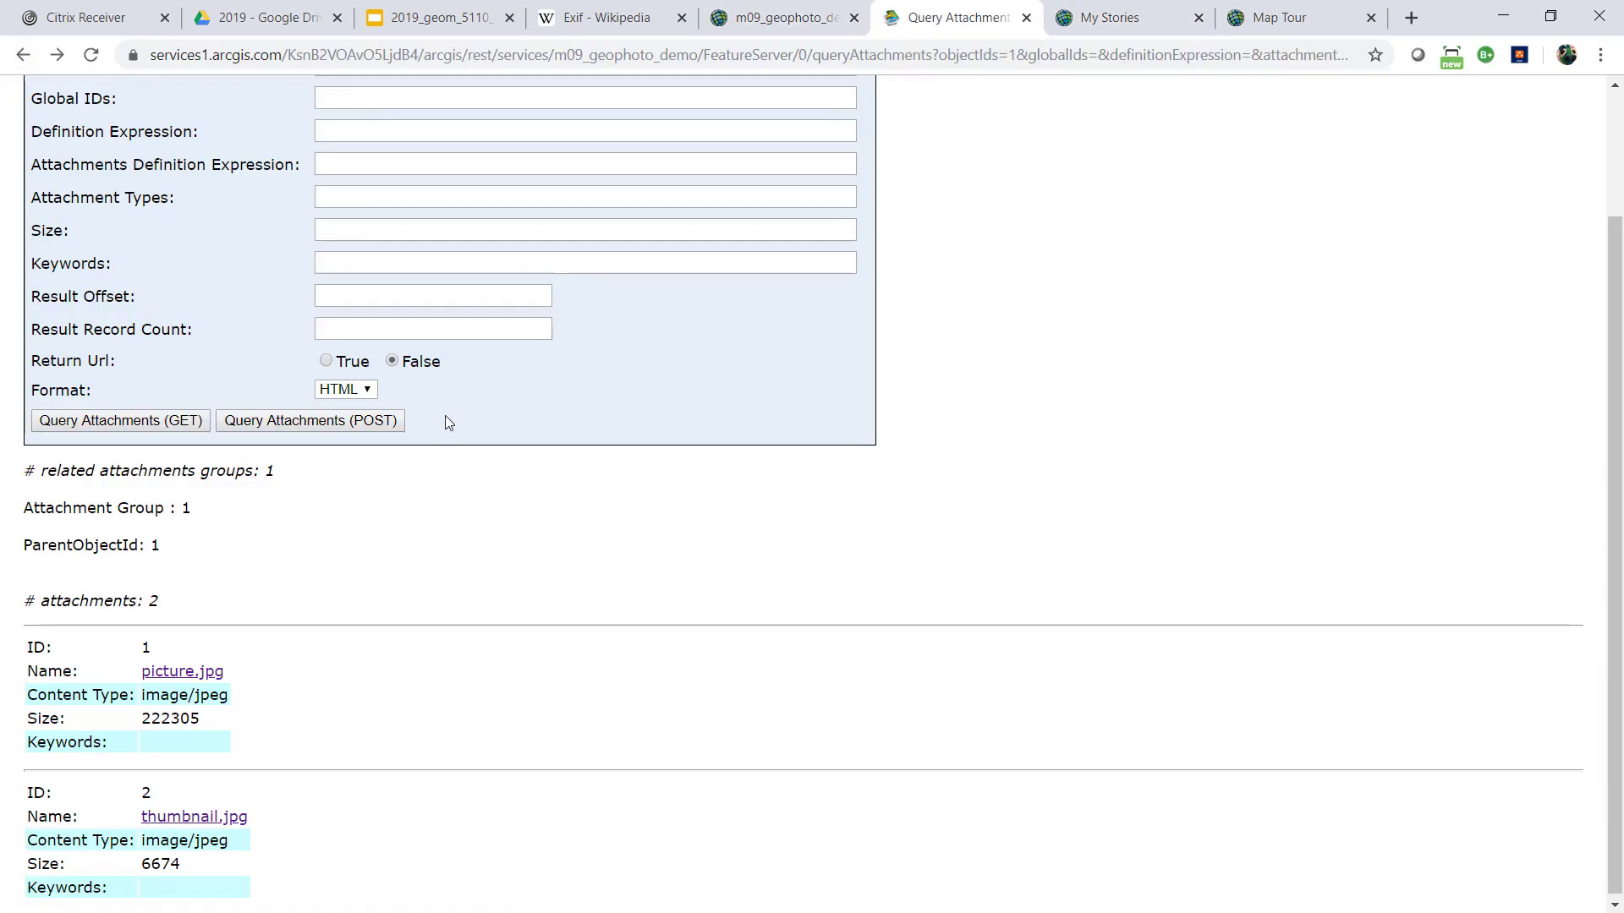
# Query the attachments of object IDs 1, 2 with GET and open the second feature's picture.jpg
pyautogui.scroll(3, 444, 414)
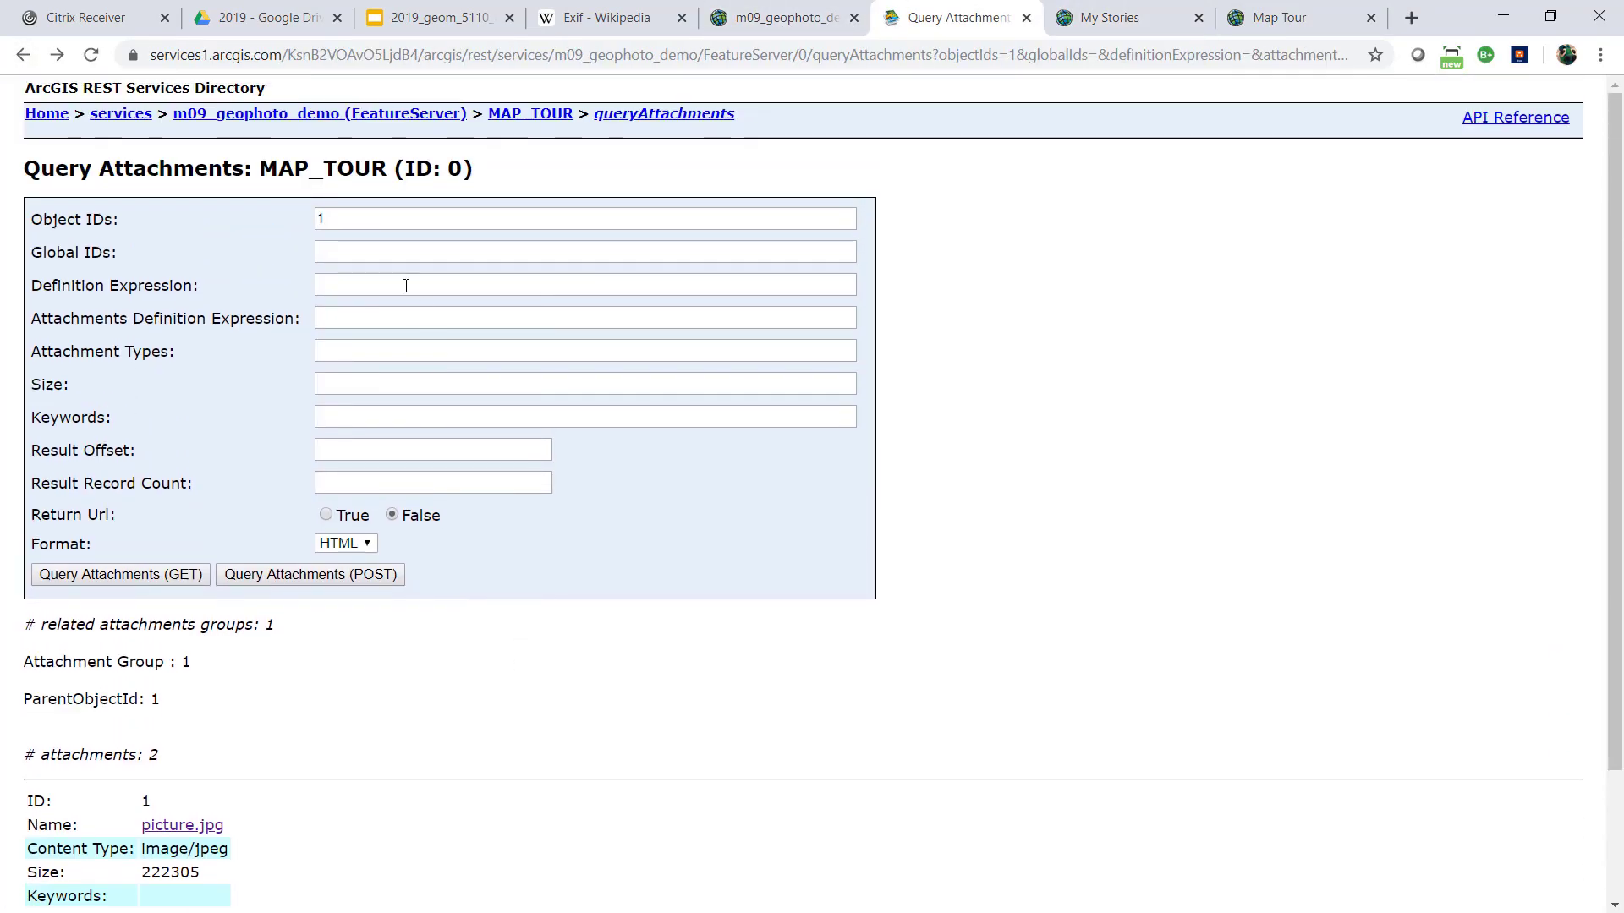
pyautogui.click(358, 219)
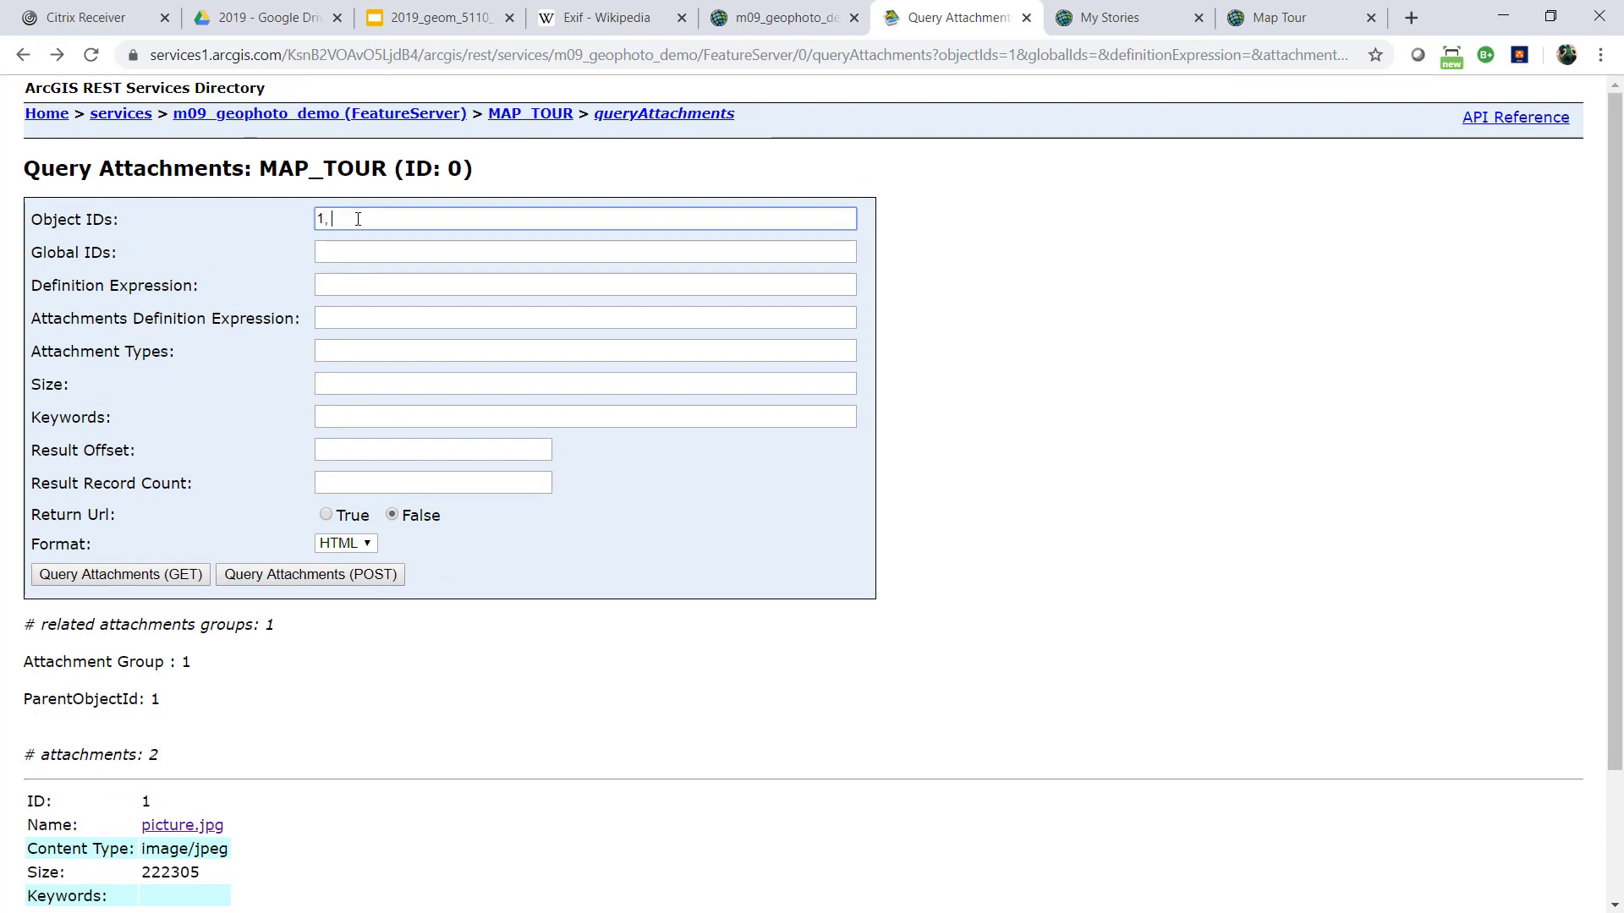
pyautogui.write(', 2')
pyautogui.click(129, 575)
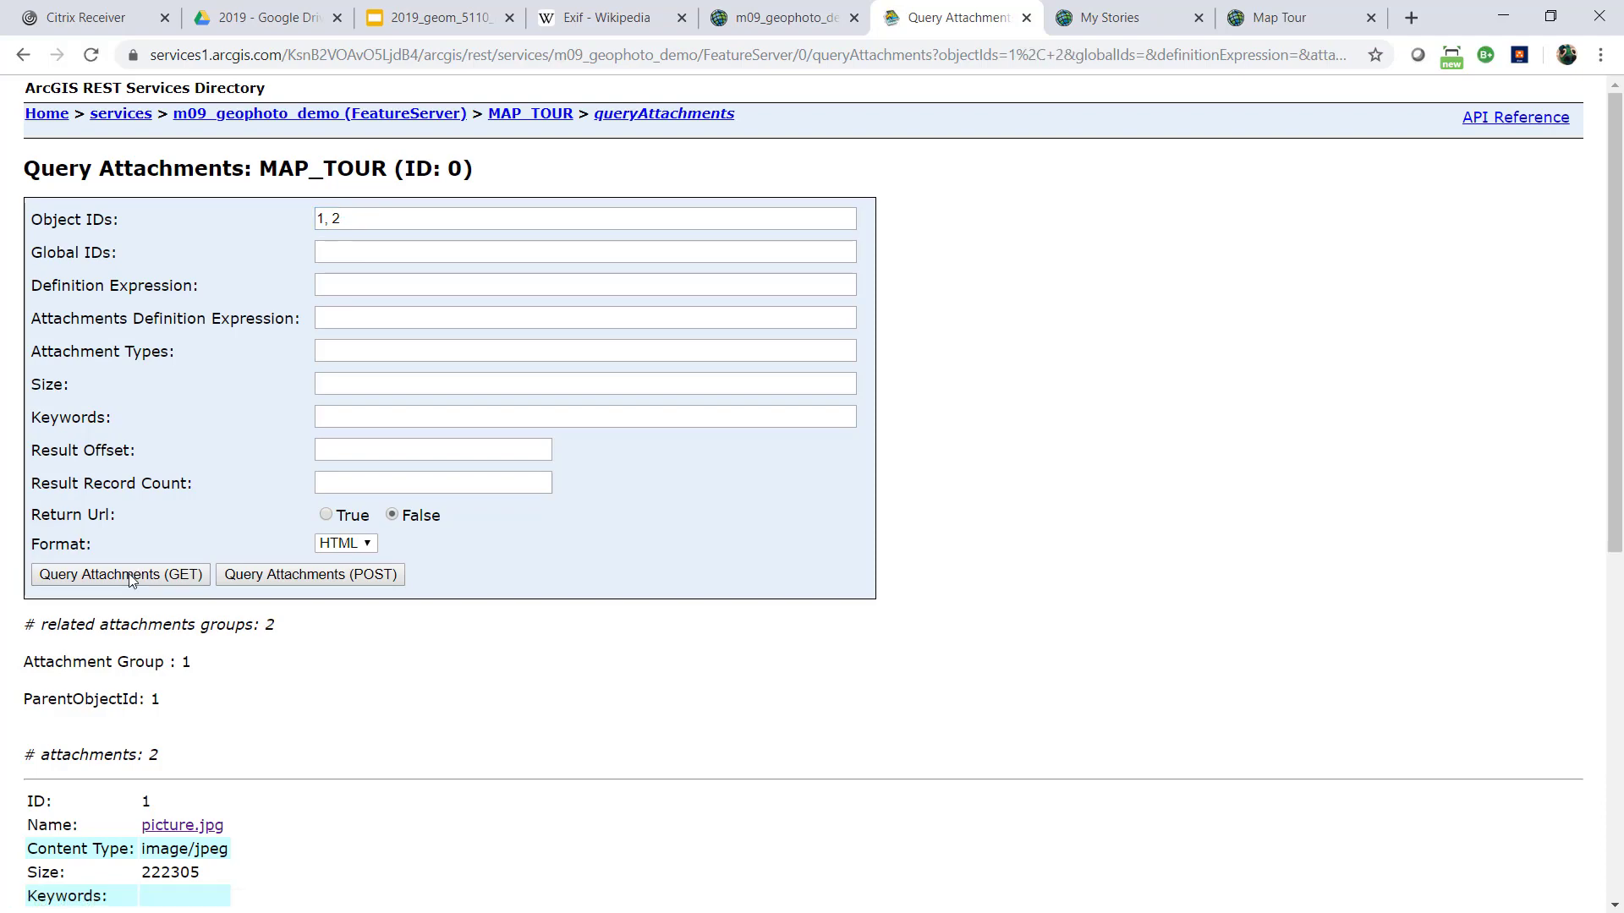
pyautogui.scroll(-7, 313, 651)
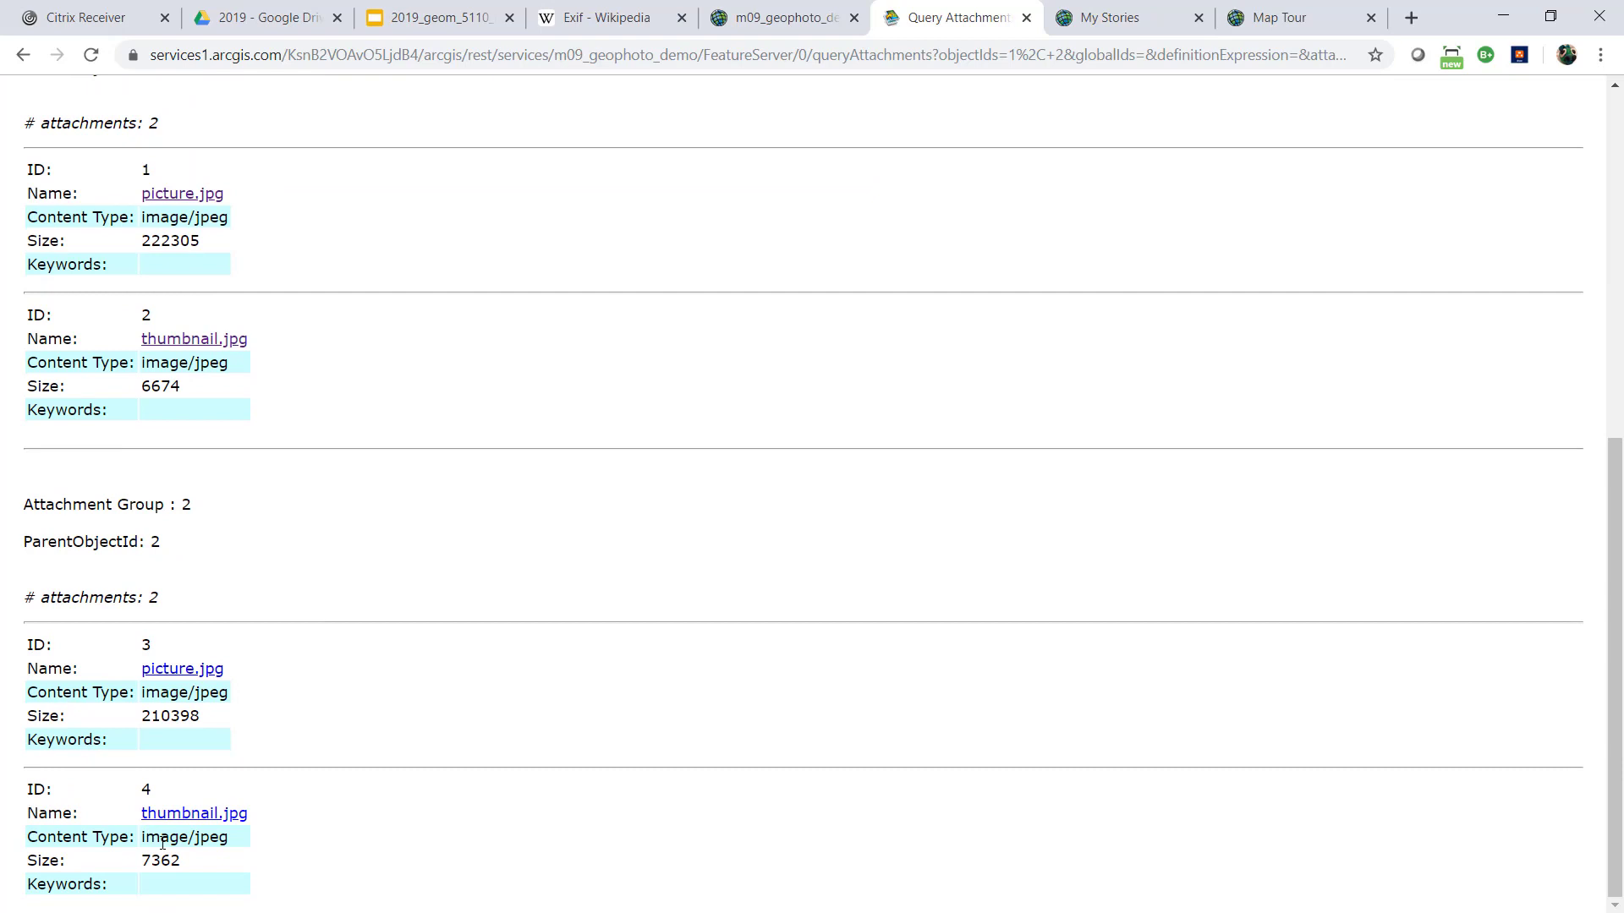
pyautogui.click(212, 669)
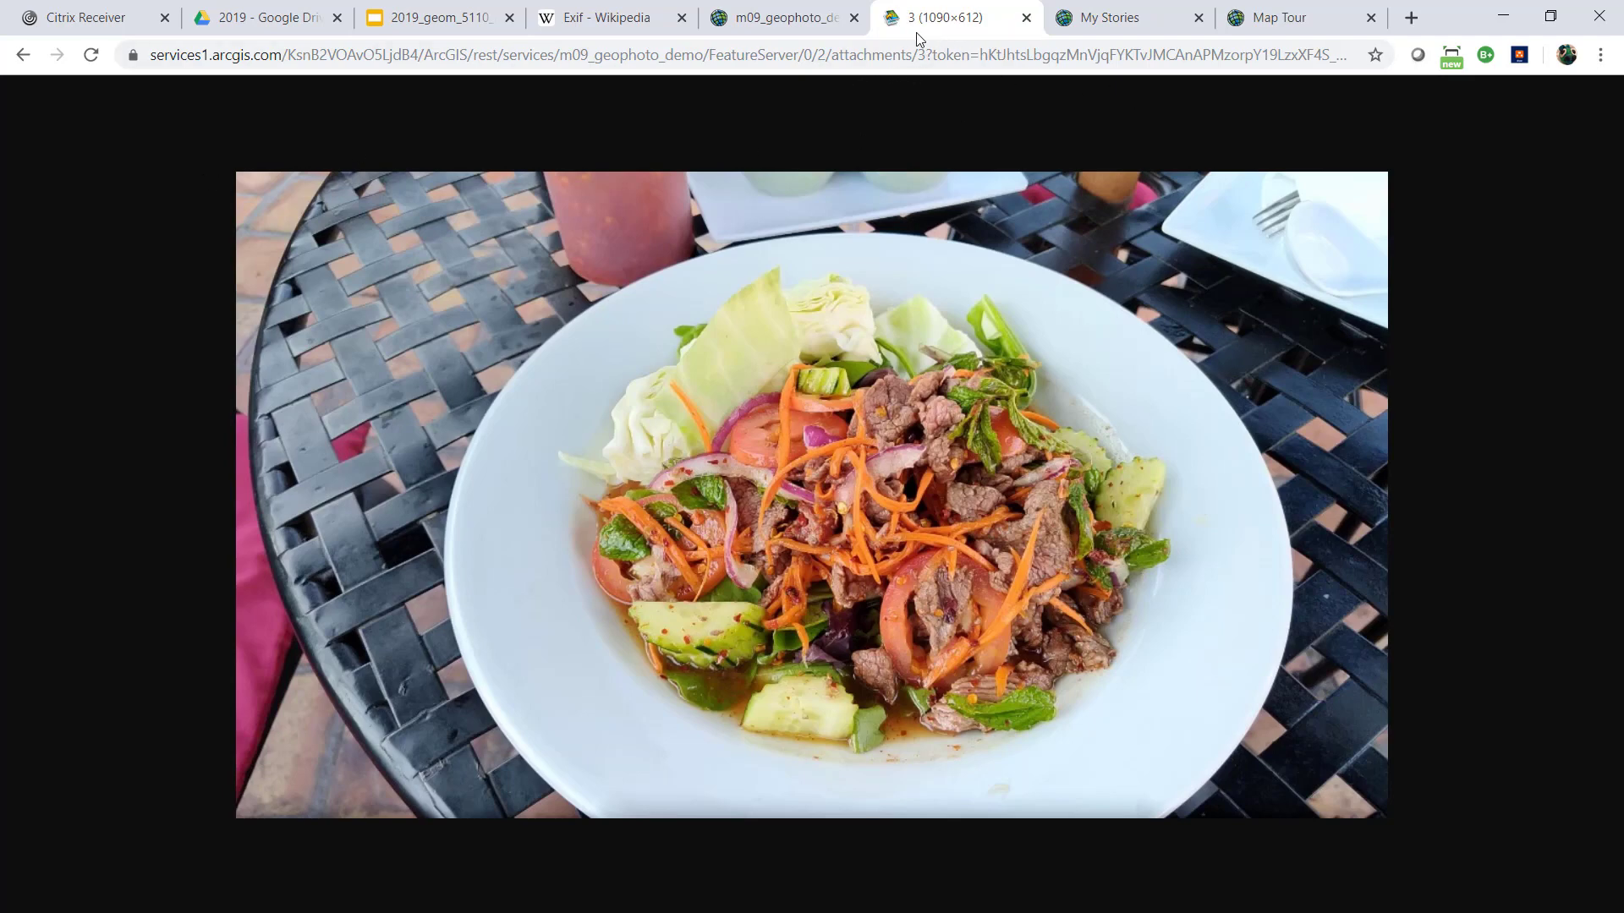
# Return to the Map Tour, start another tour point and bring the geo_tagged folder into view
pyautogui.click(1252, 19)
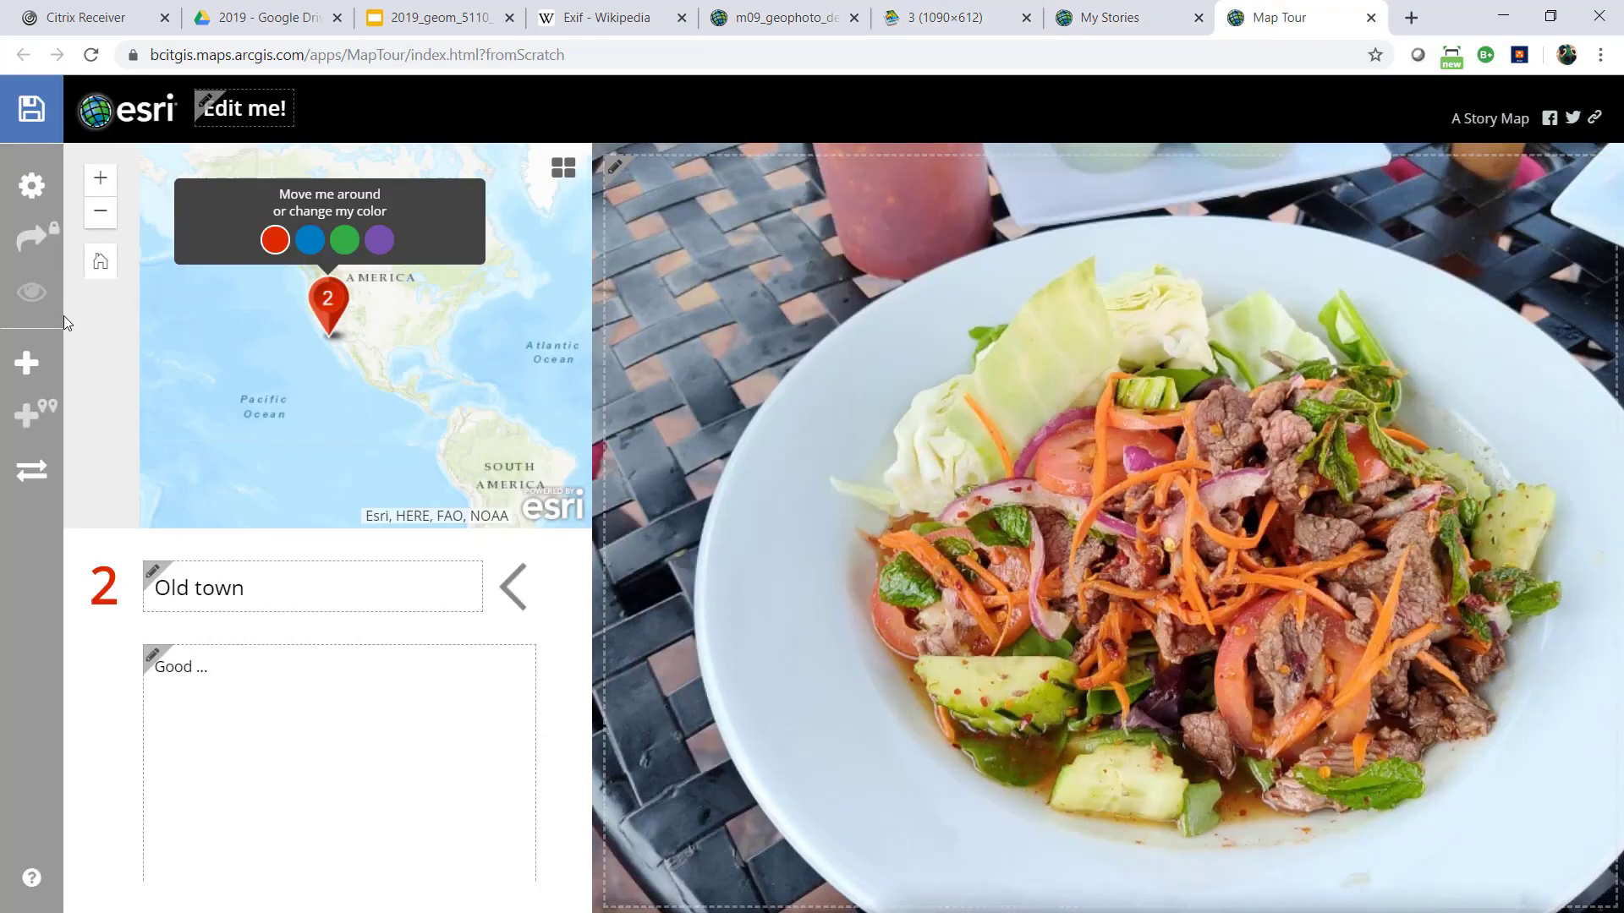
pyautogui.click(12, 360)
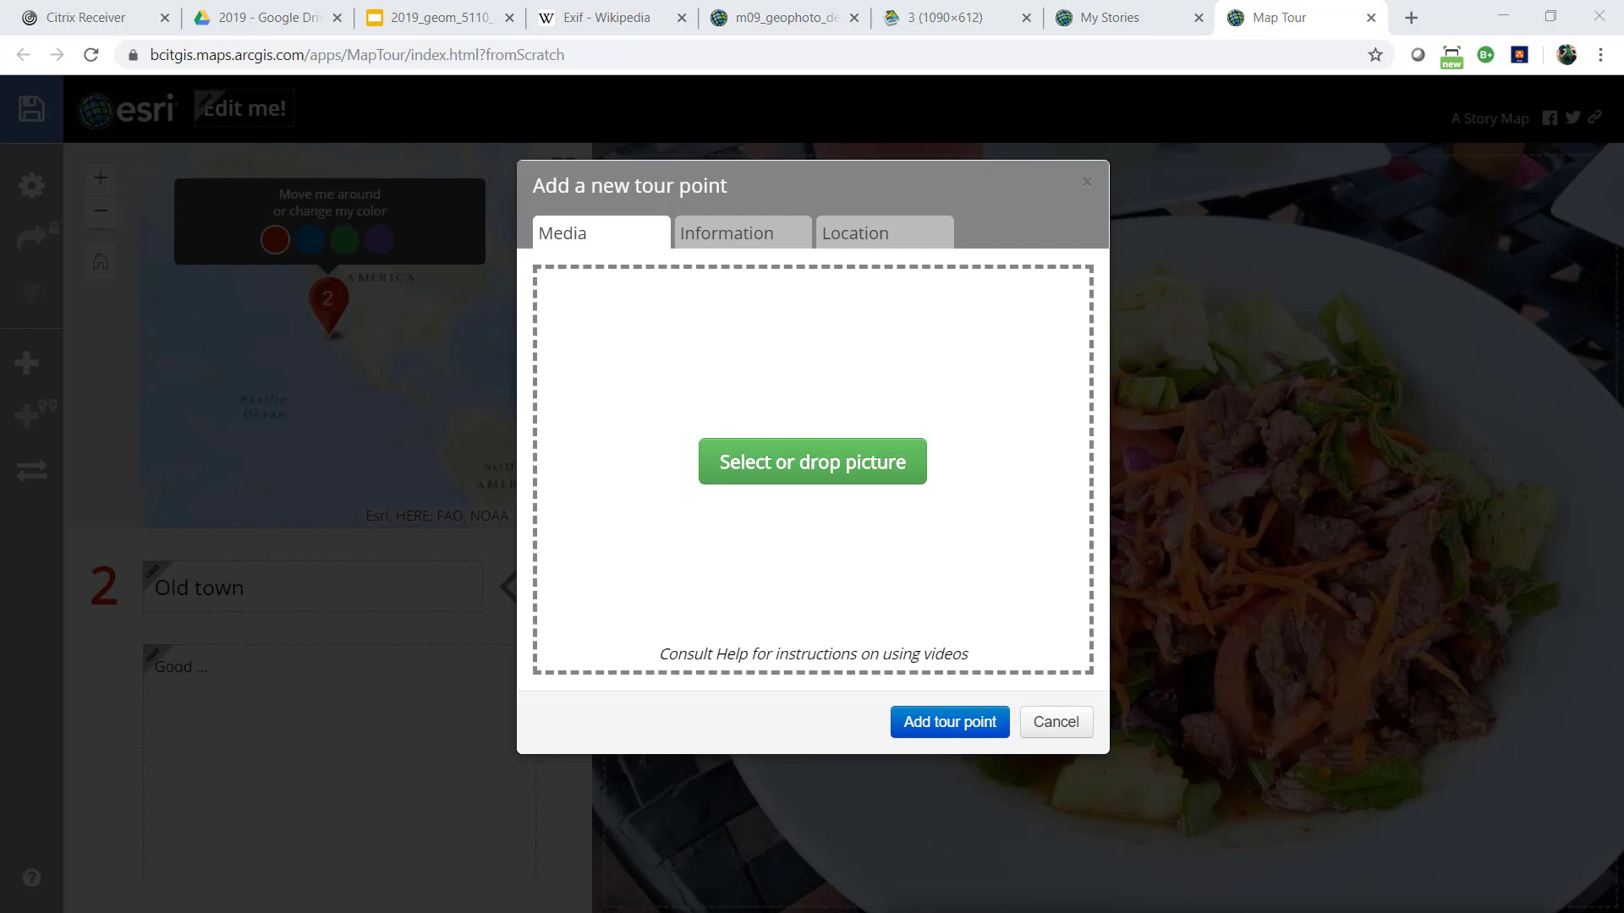
pyautogui.moveTo(0, 149); pyautogui.dragTo(372, 152)
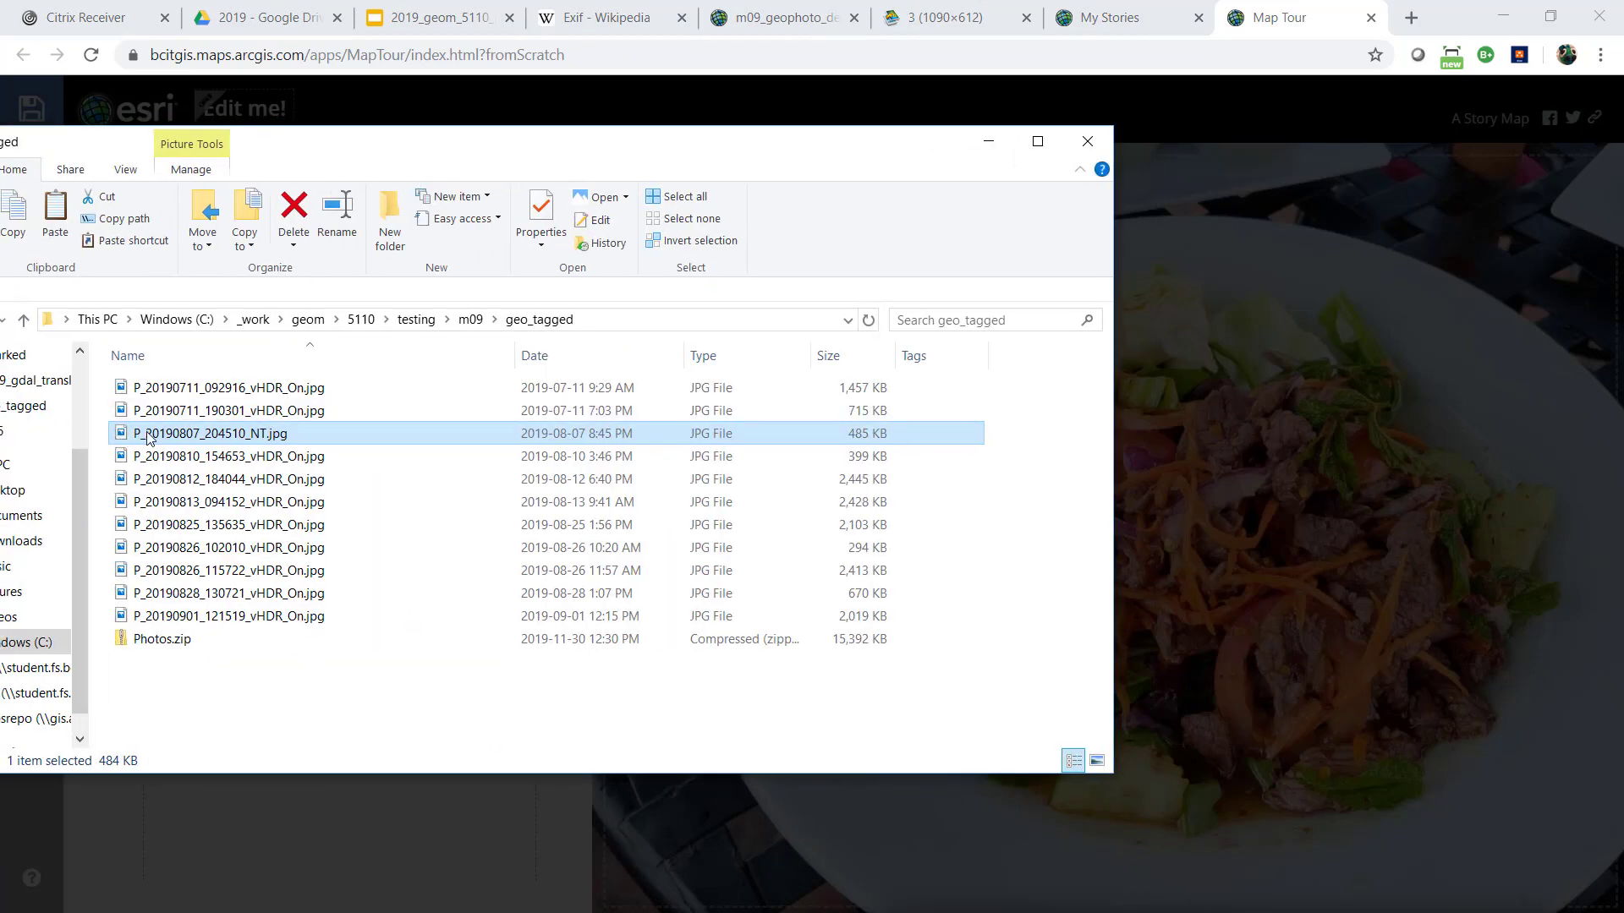
# Open the file properties of P_20190807_204510_NT.jpg and examine its detailed metadata down to the GPS coordinates
pyautogui.rightClick(236, 442)
pyautogui.click(386, 895)
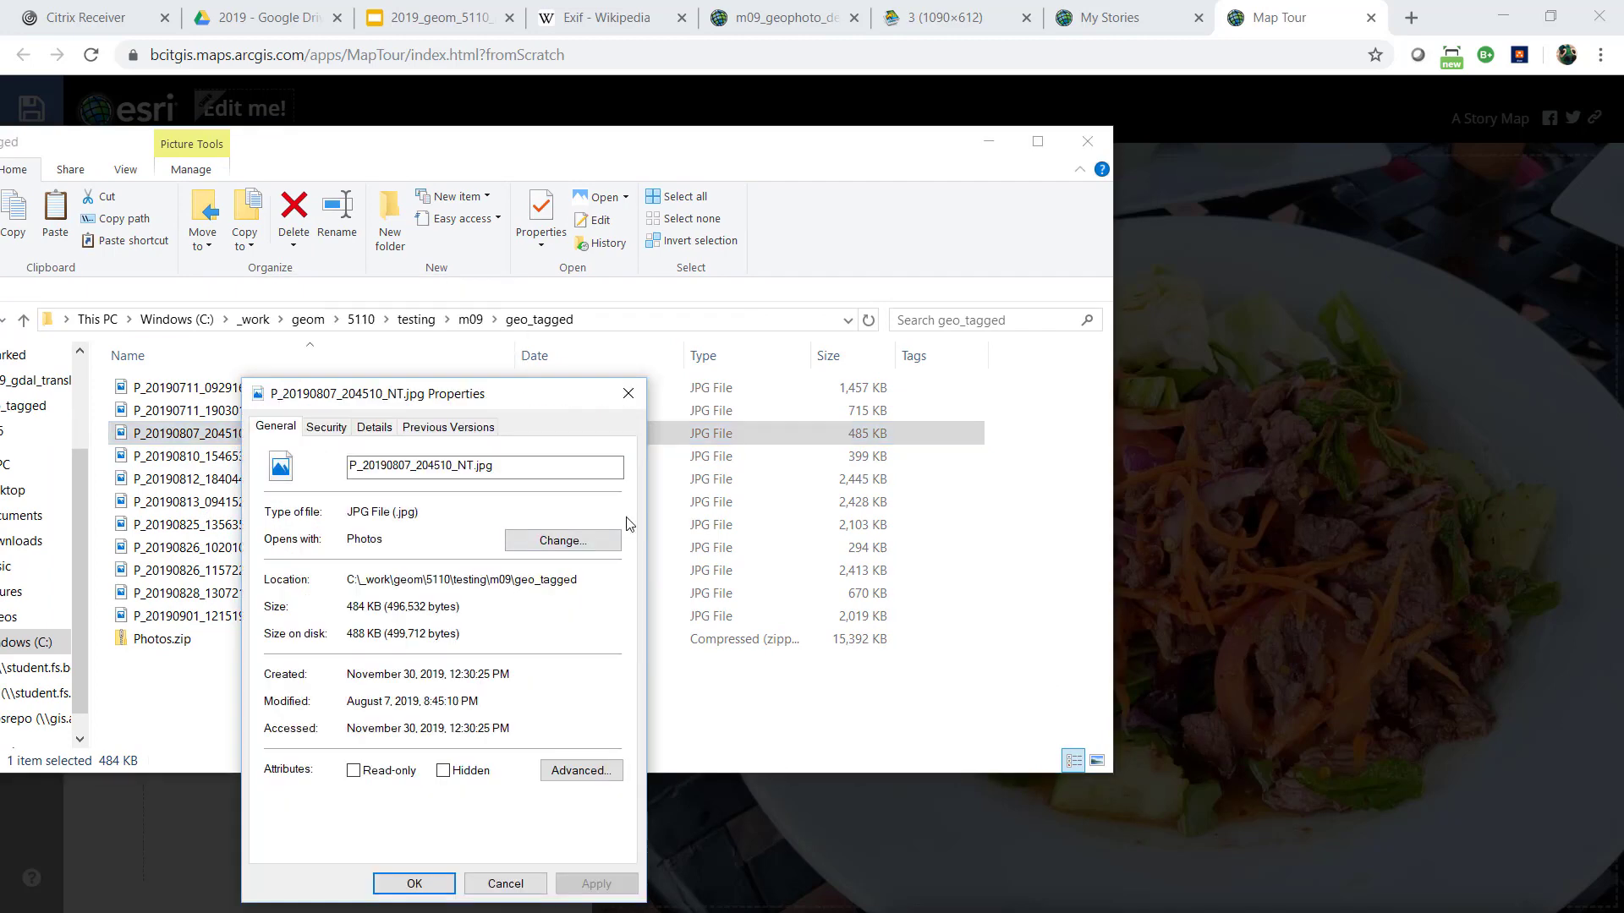
pyautogui.click(327, 426)
pyautogui.click(375, 429)
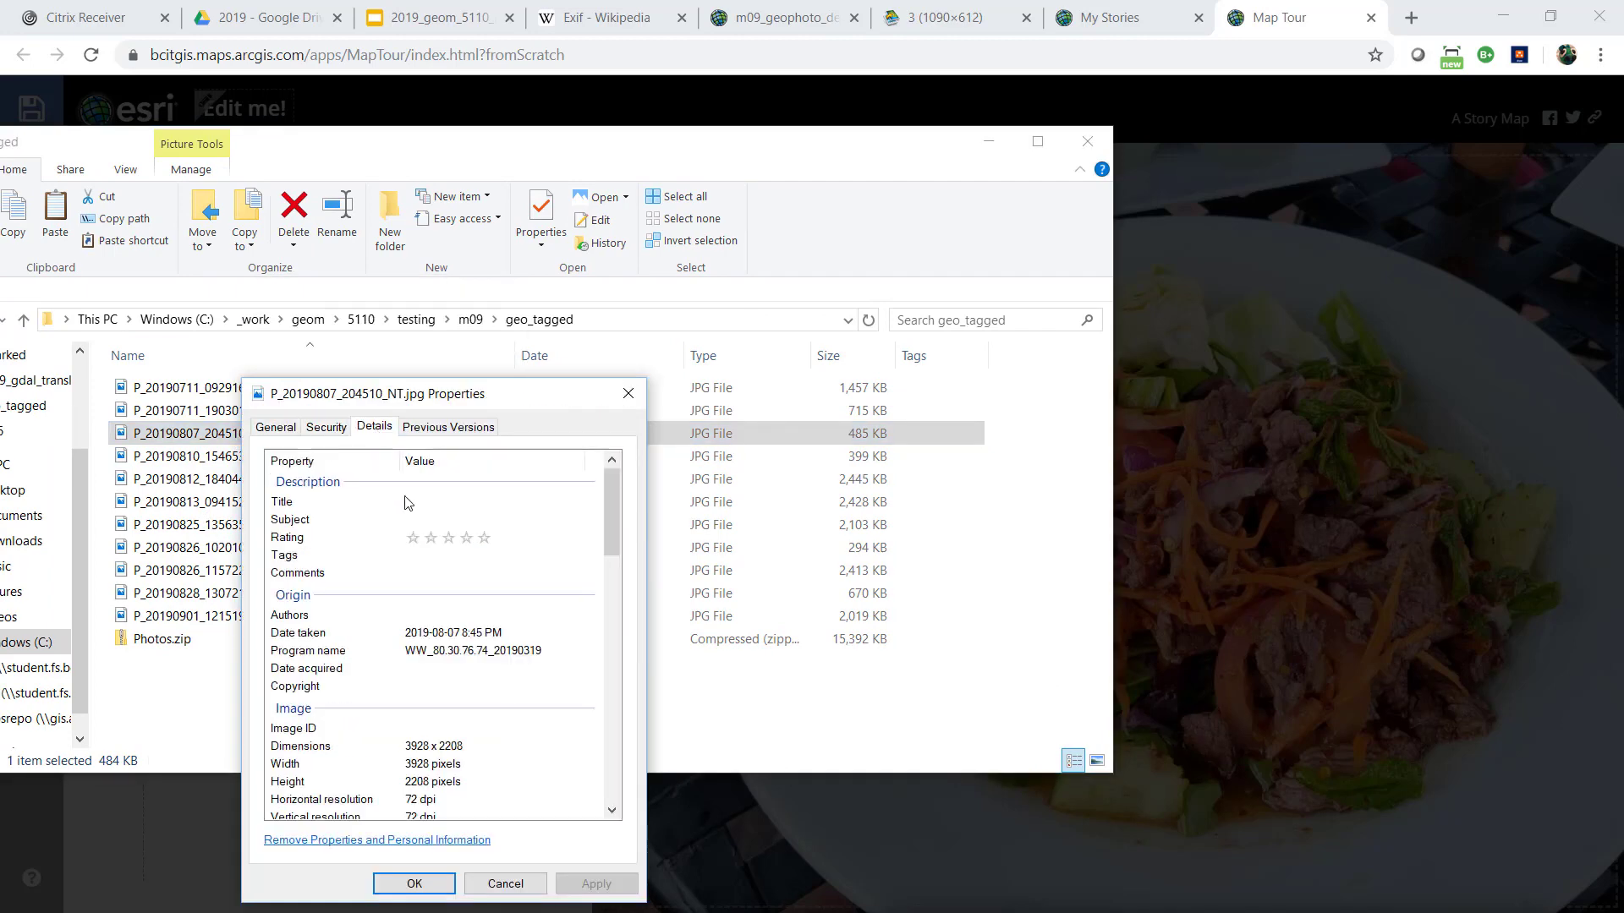
pyautogui.scroll(-10, 485, 643)
pyautogui.scroll(-5, 485, 636)
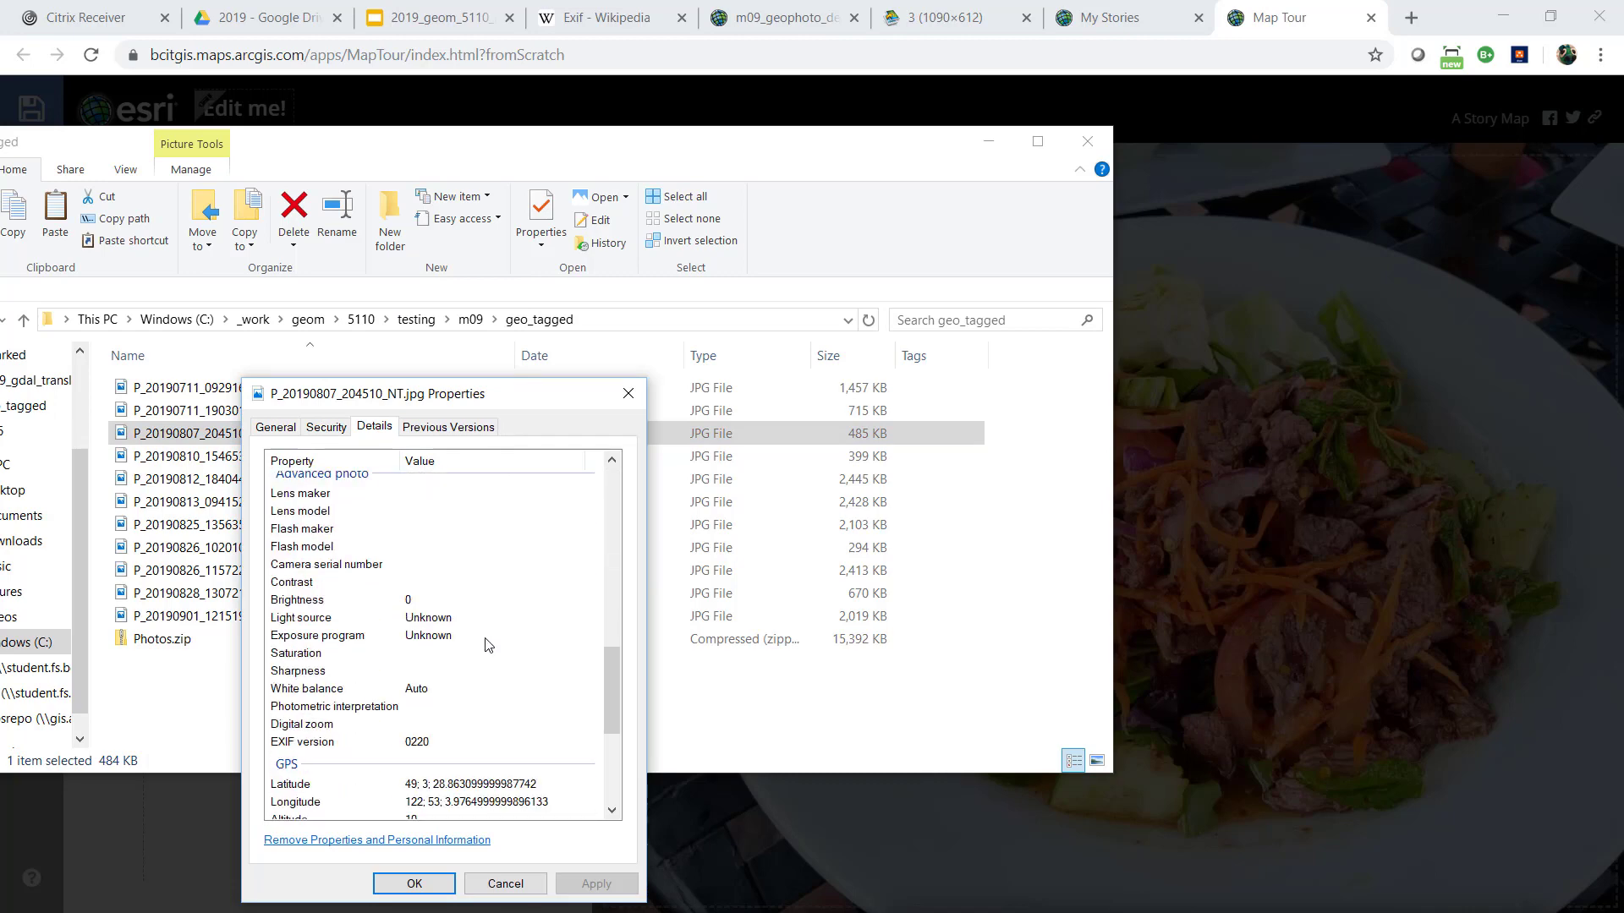
# Close the photo's properties and load P_20190807_204510_NT.jpg from the geo_tagged folder as the new tour point's picture
pyautogui.click(628, 393)
pyautogui.moveTo(391, 139); pyautogui.dragTo(0, 225)
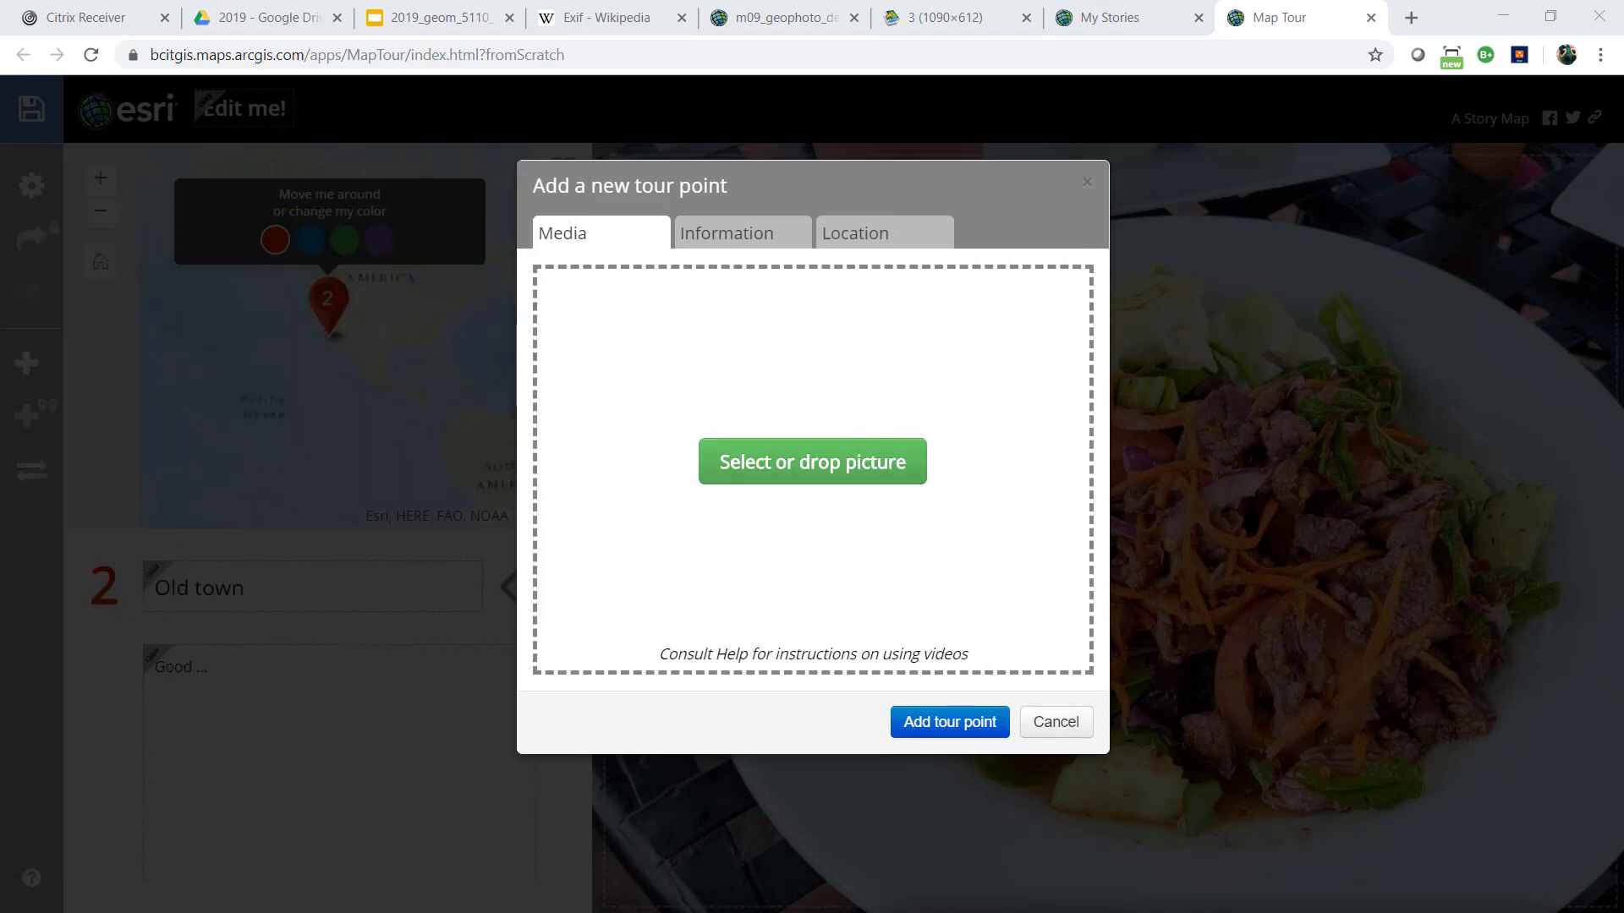
pyautogui.moveTo(48, 351); pyautogui.dragTo(832, 505)
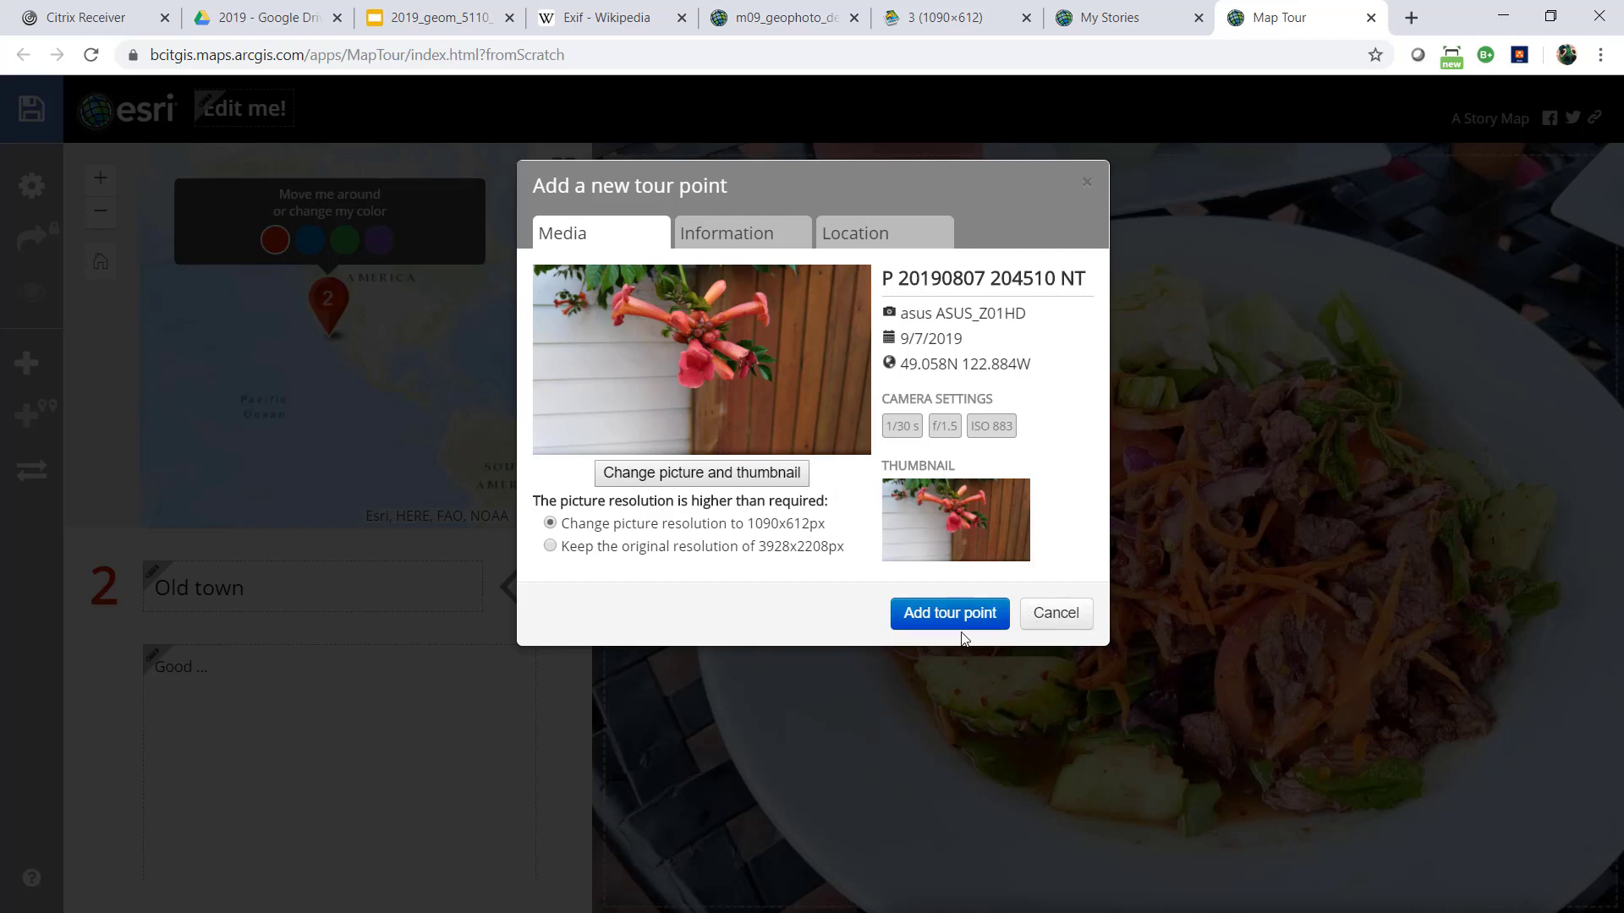
# Name the new tour point "Victoria walk" and give it the caption "I have no idea ..."
pyautogui.click(736, 241)
pyautogui.click(690, 304)
pyautogui.moveTo(690, 305); pyautogui.dragTo(377, 310)
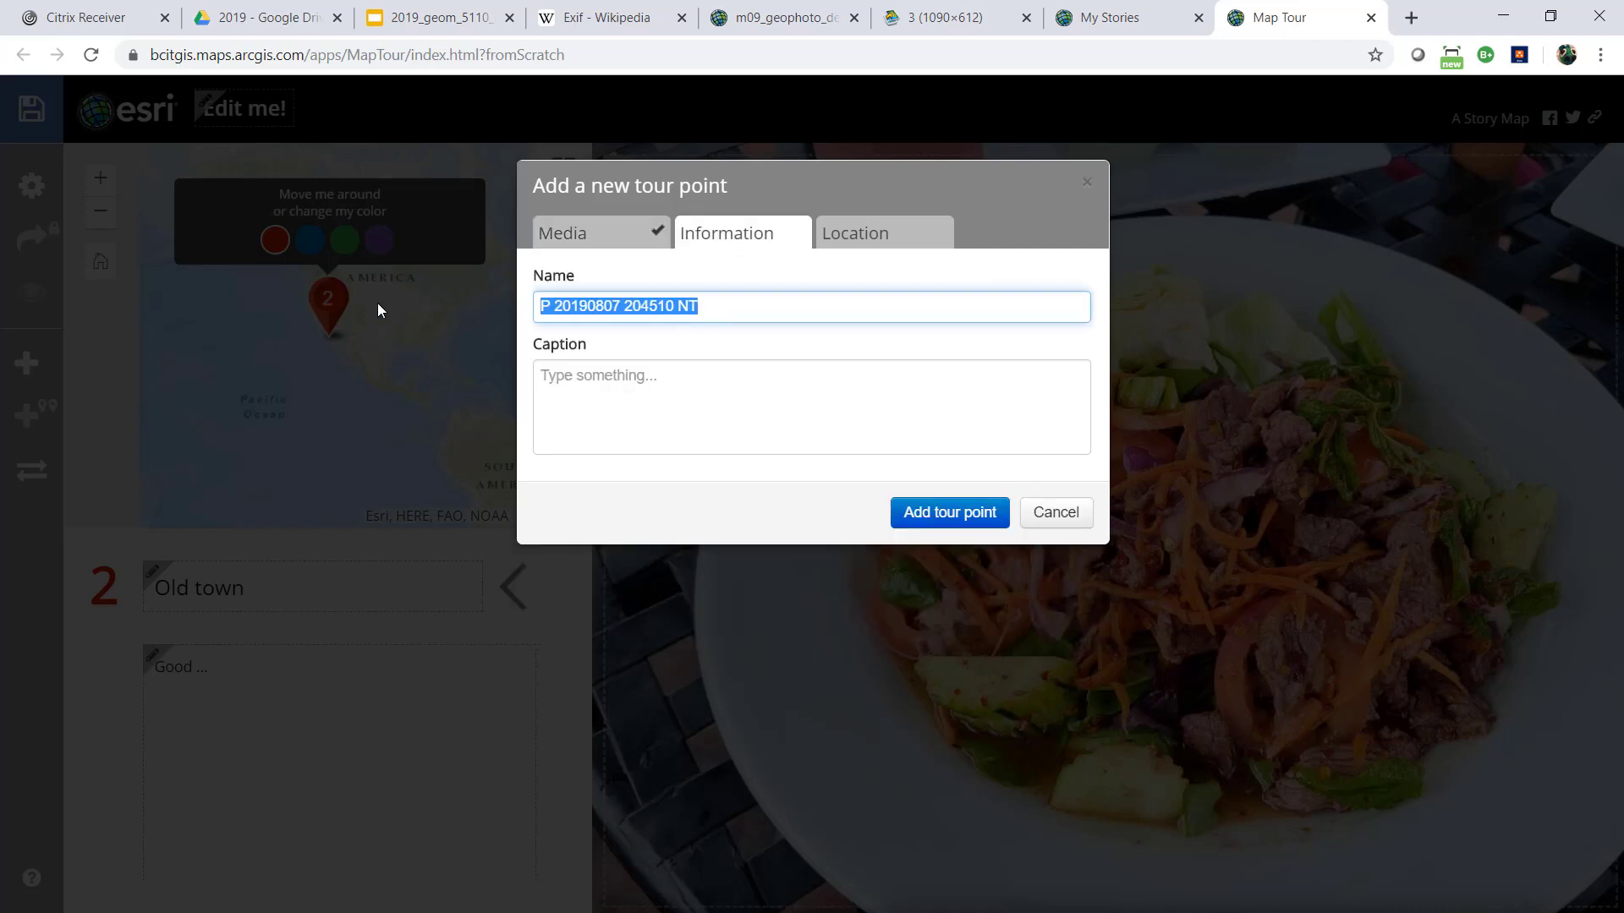
pyautogui.write('Vic')
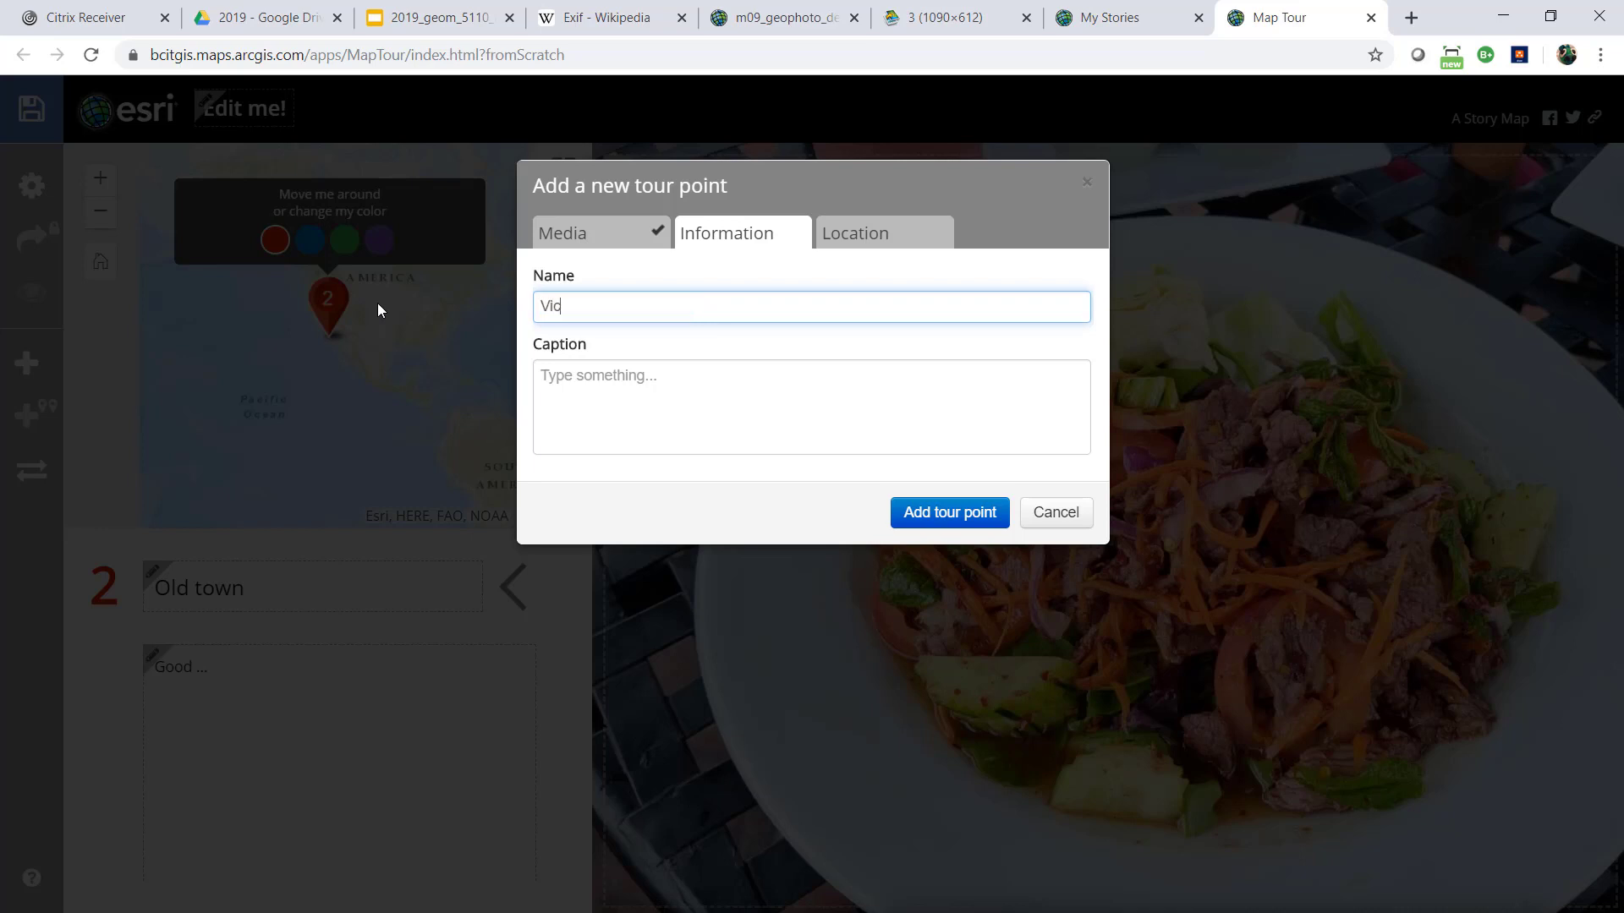
pyautogui.write('toria walk')
pyautogui.click(622, 378)
pyautogui.write('I')
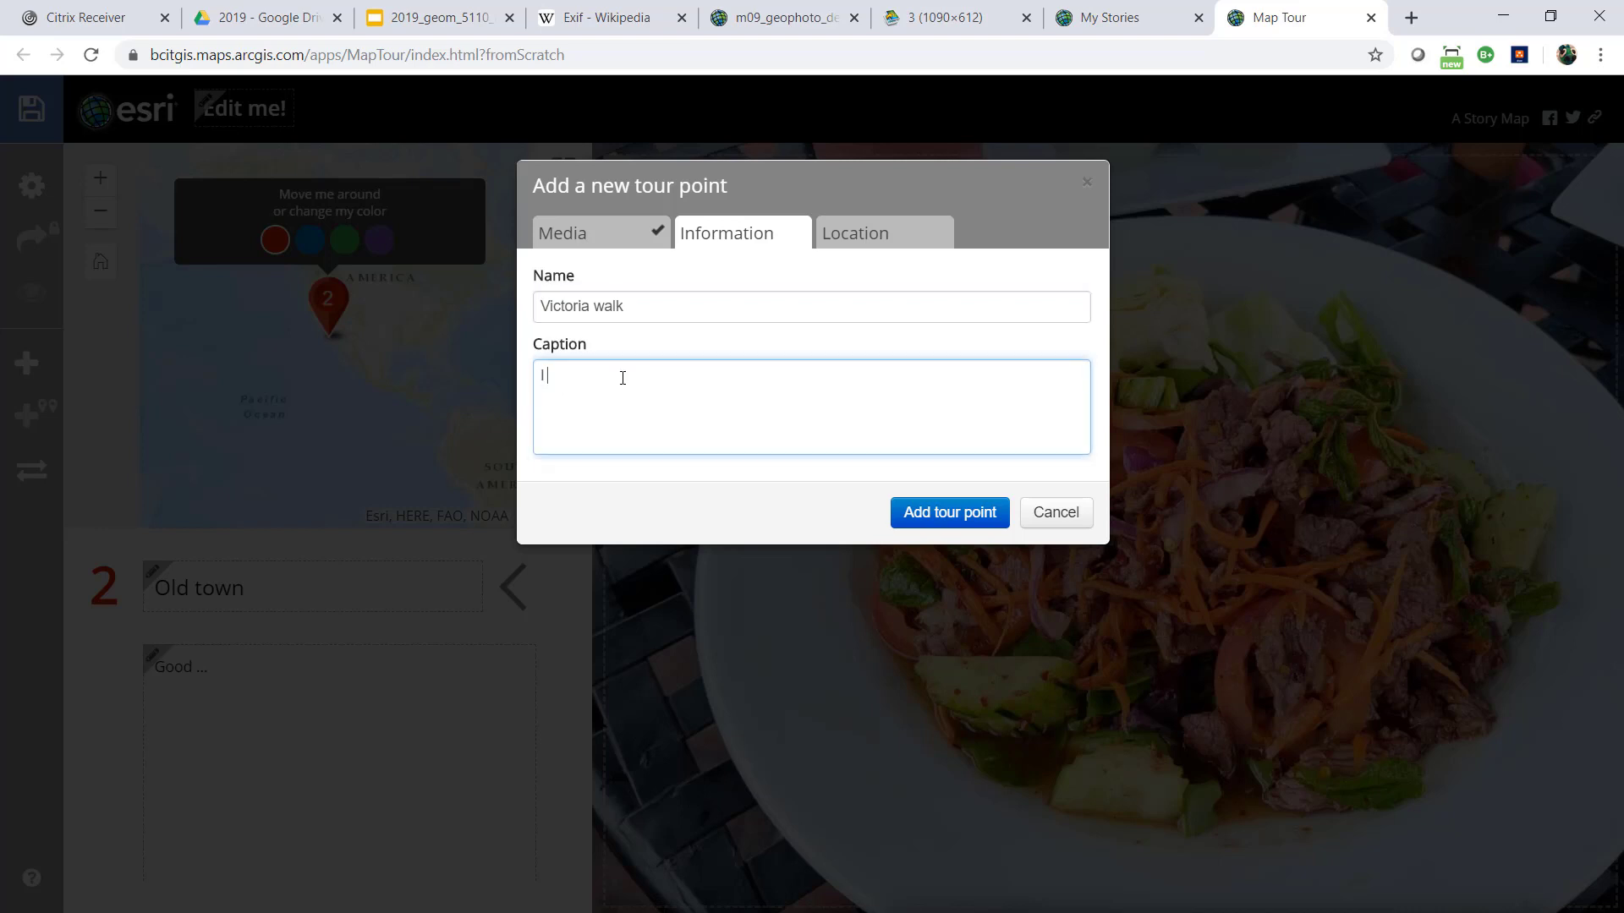
pyautogui.write(' have no idea ...')
# Check the new point's location and picture, add it to the tour, and set its marker colour to purple
pyautogui.click(883, 246)
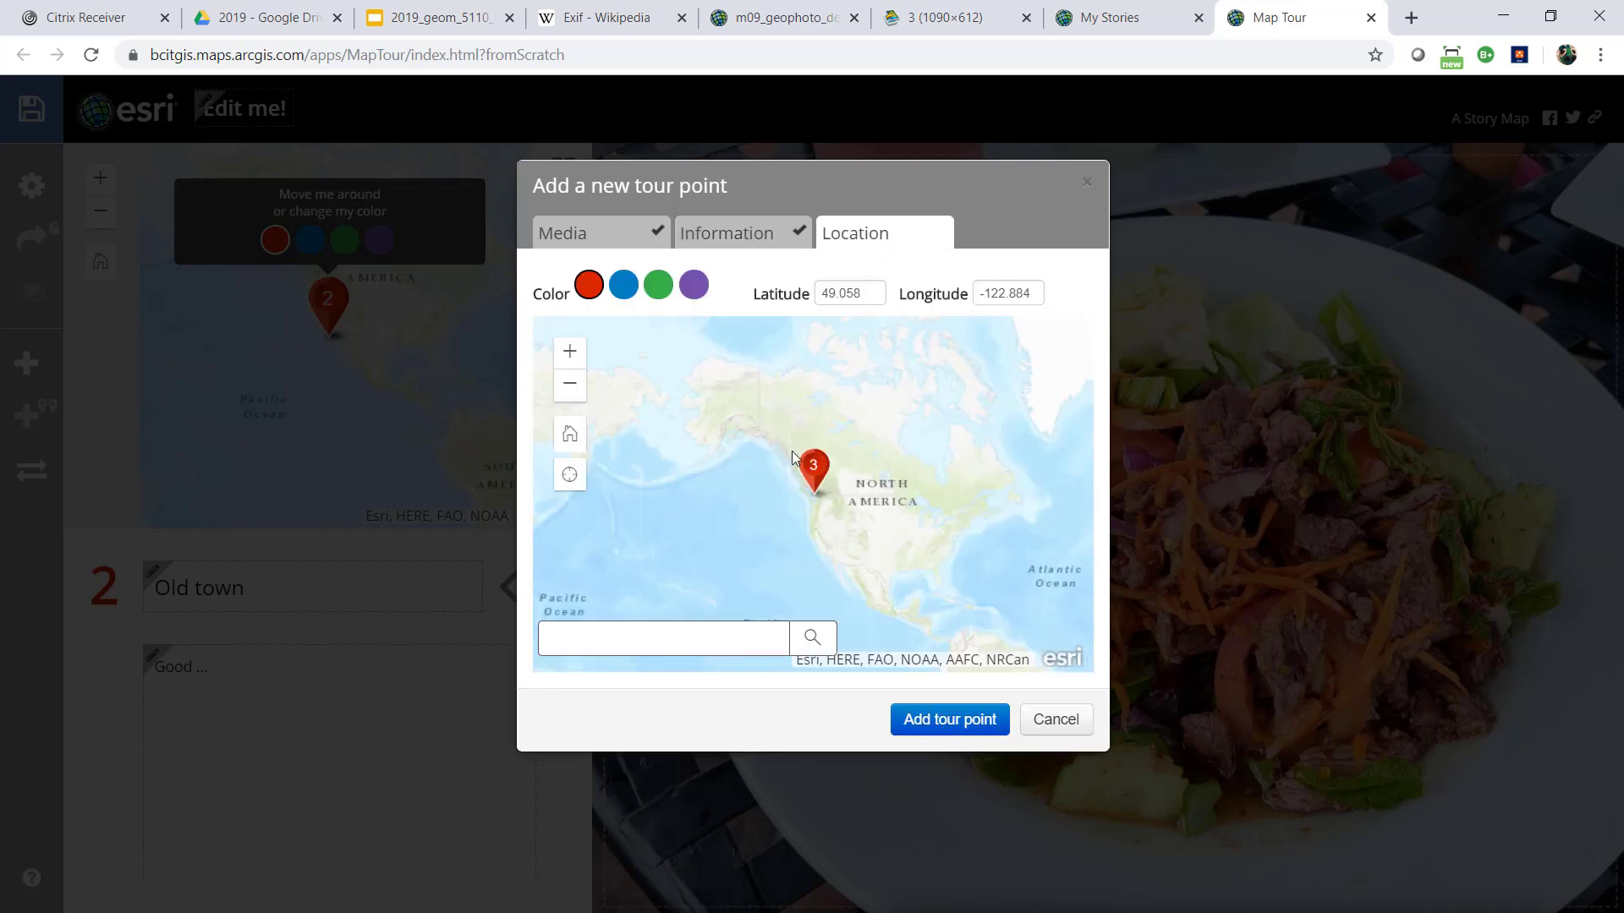
pyautogui.click(758, 244)
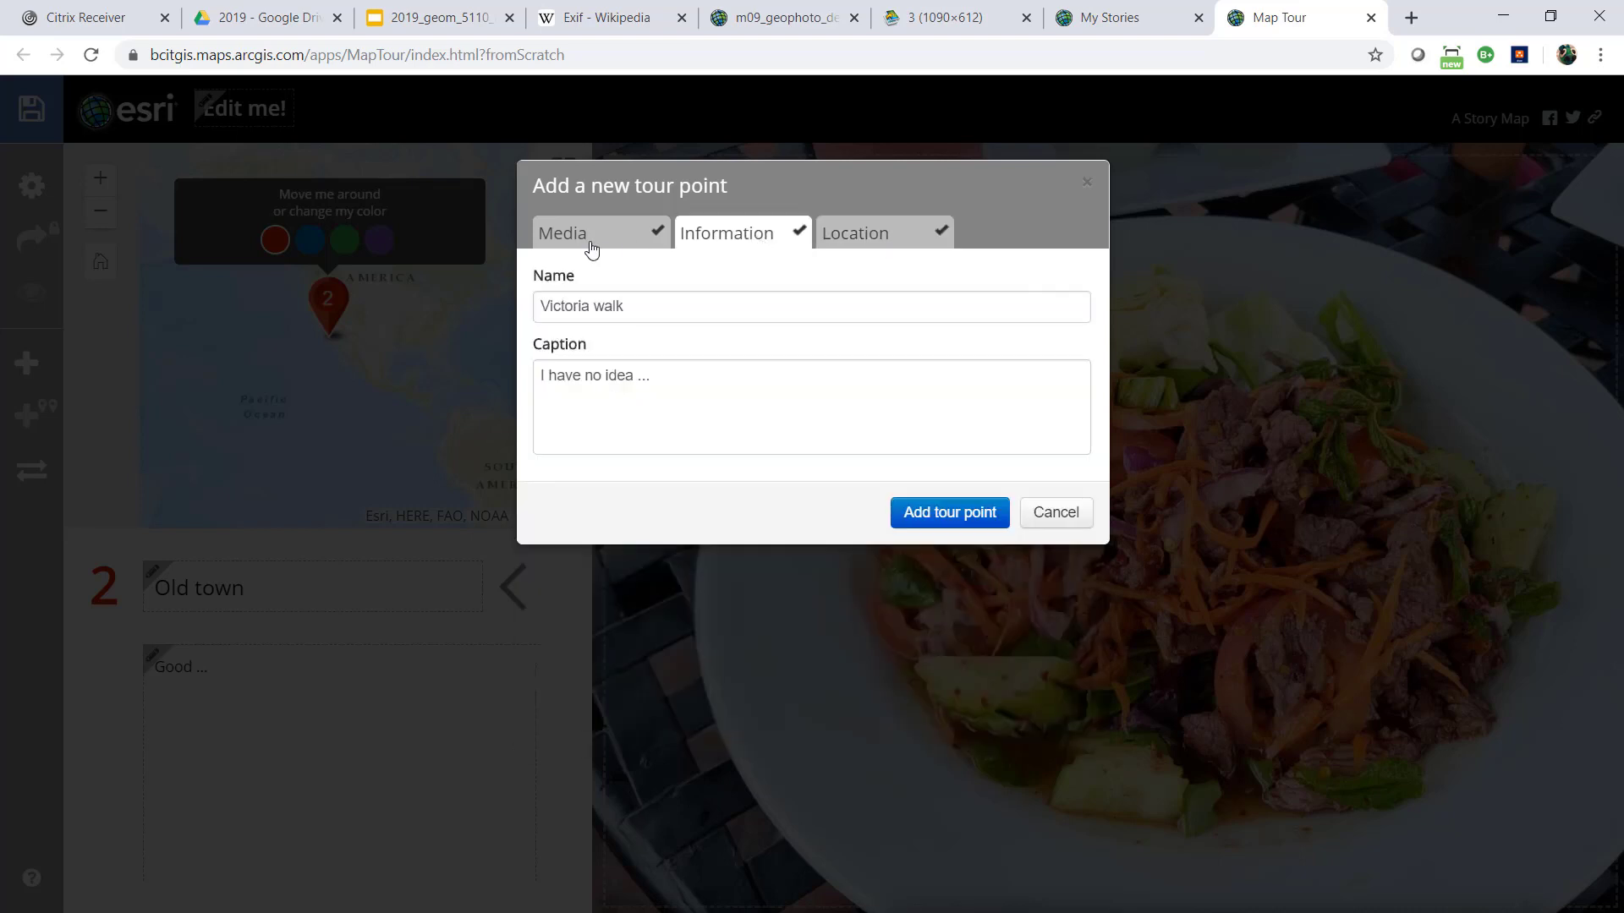
pyautogui.click(591, 243)
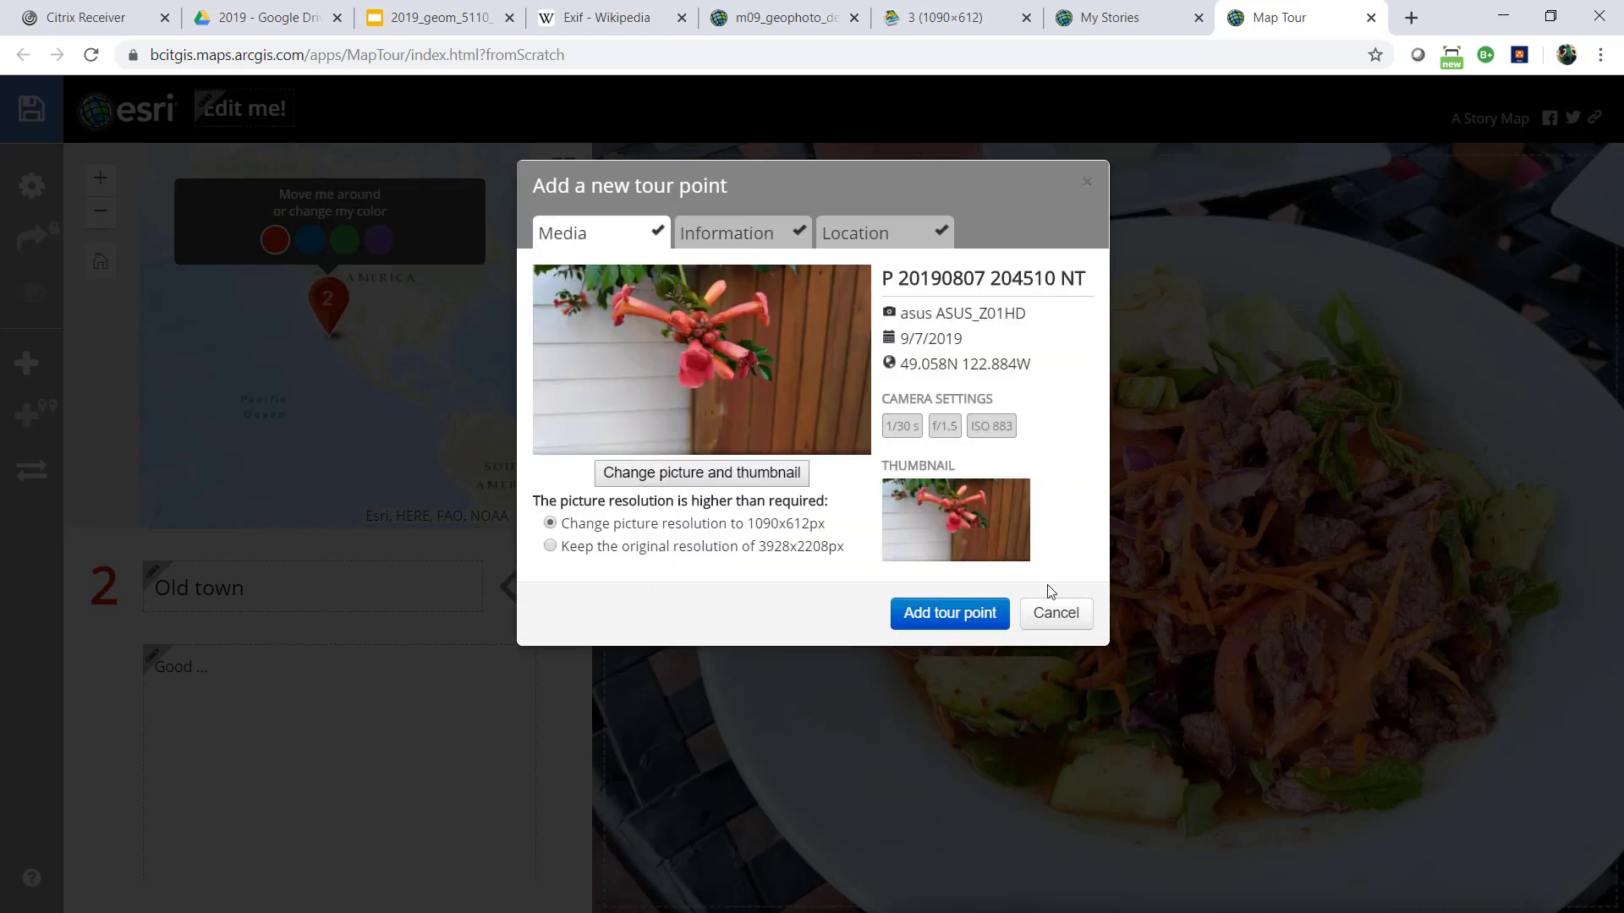
pyautogui.click(949, 615)
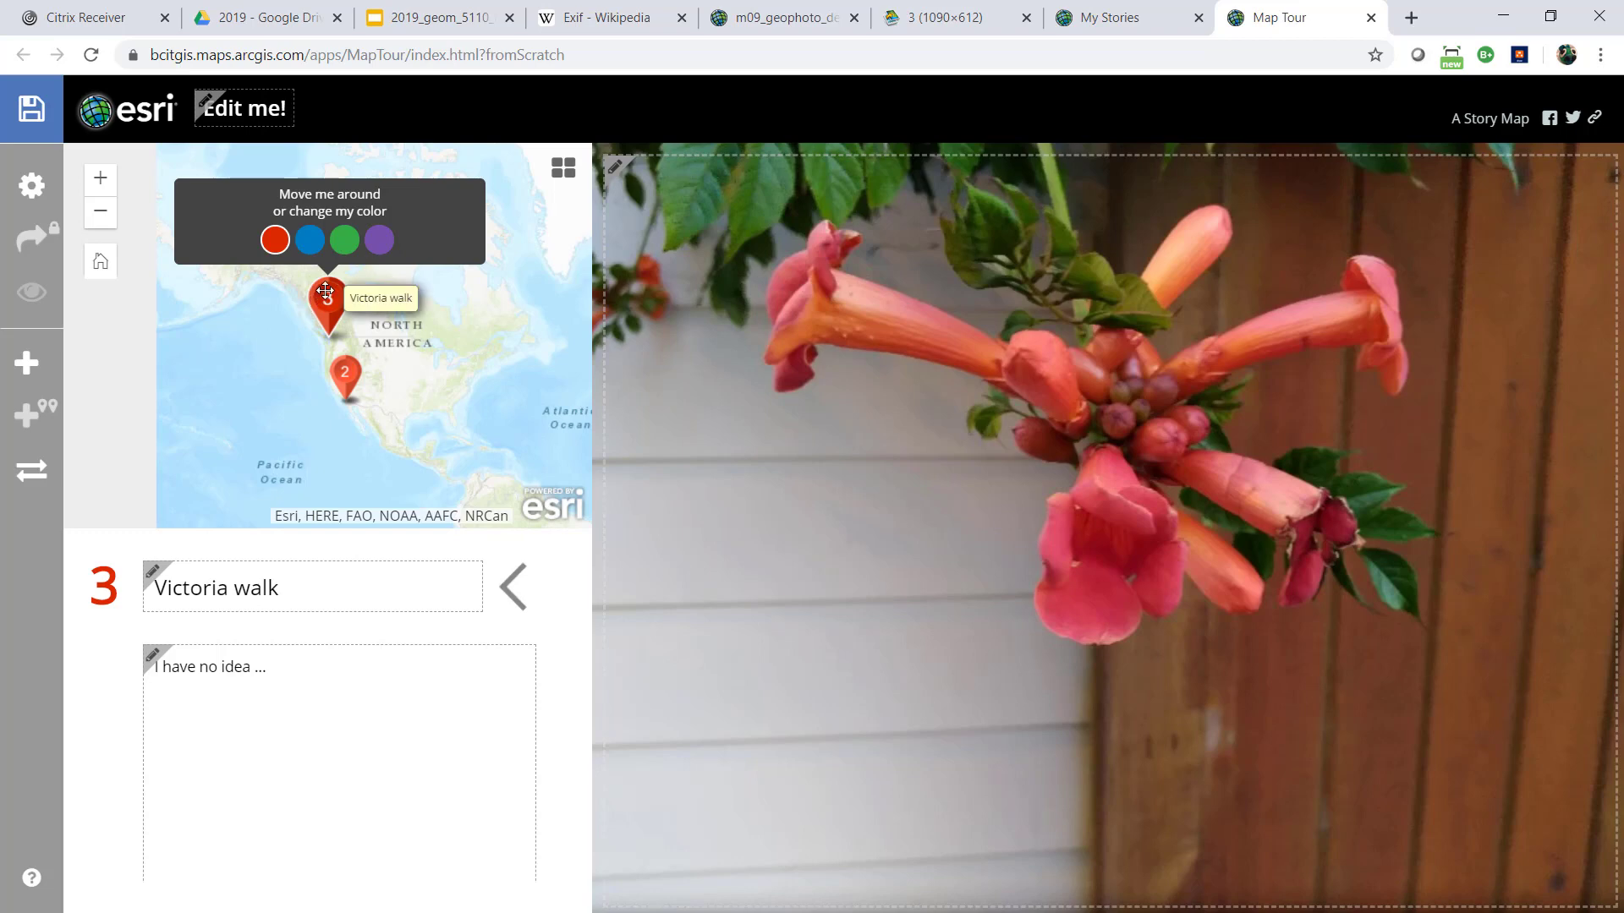
pyautogui.click(379, 242)
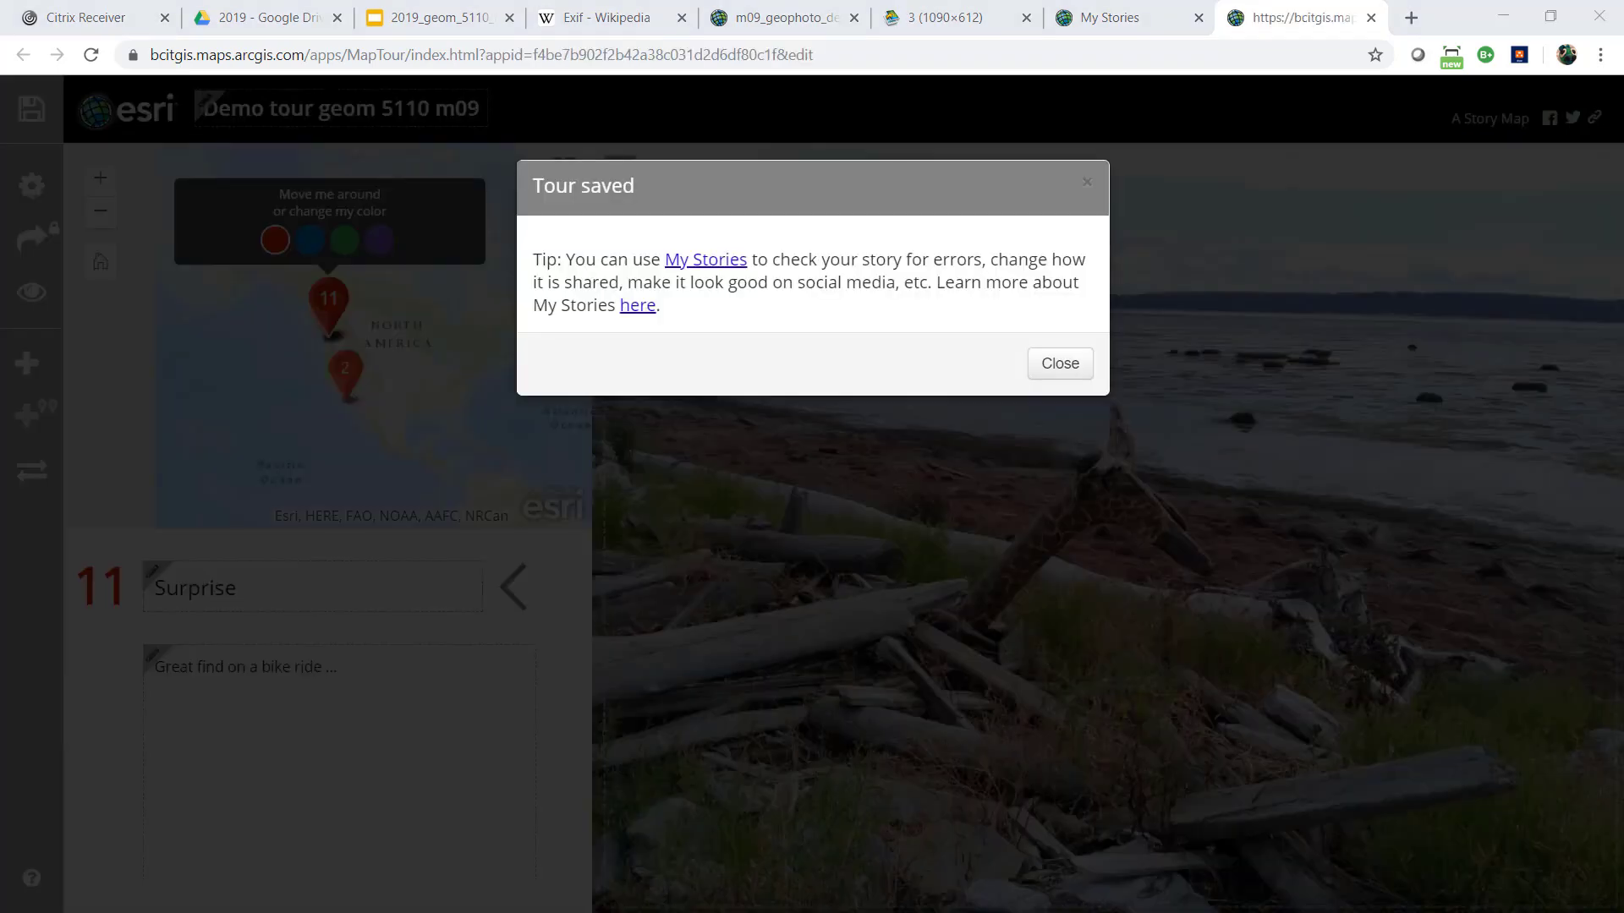
# Dismiss the save notice, save the Demo tour geom 5110 m09 tour once more and close its builder
pyautogui.click(1061, 366)
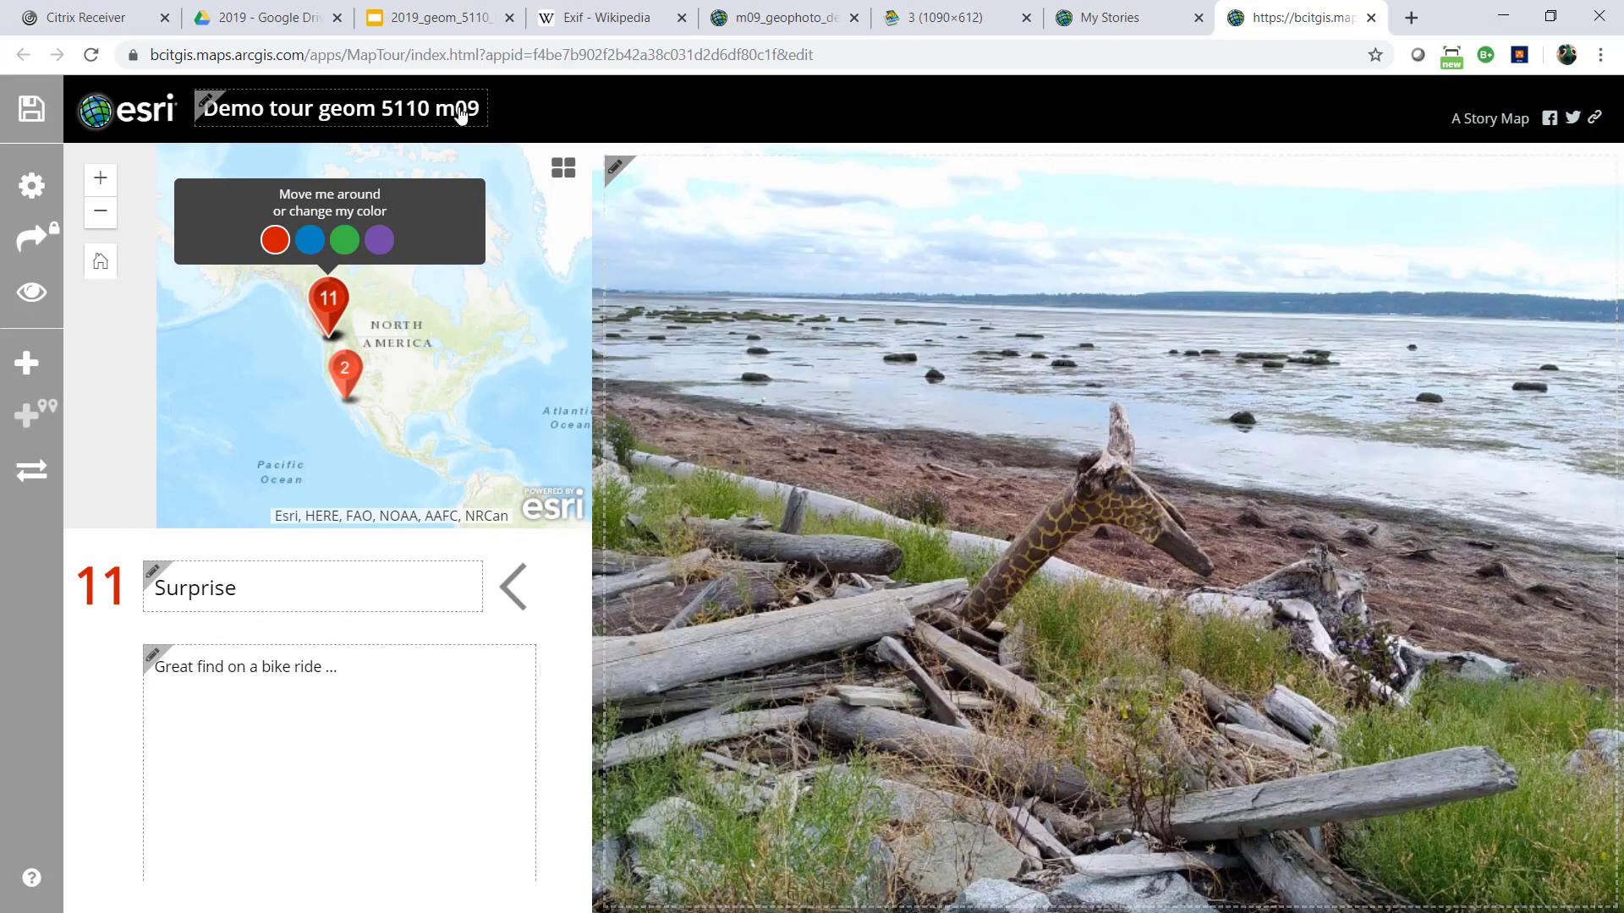
pyautogui.click(32, 114)
pyautogui.click(1370, 17)
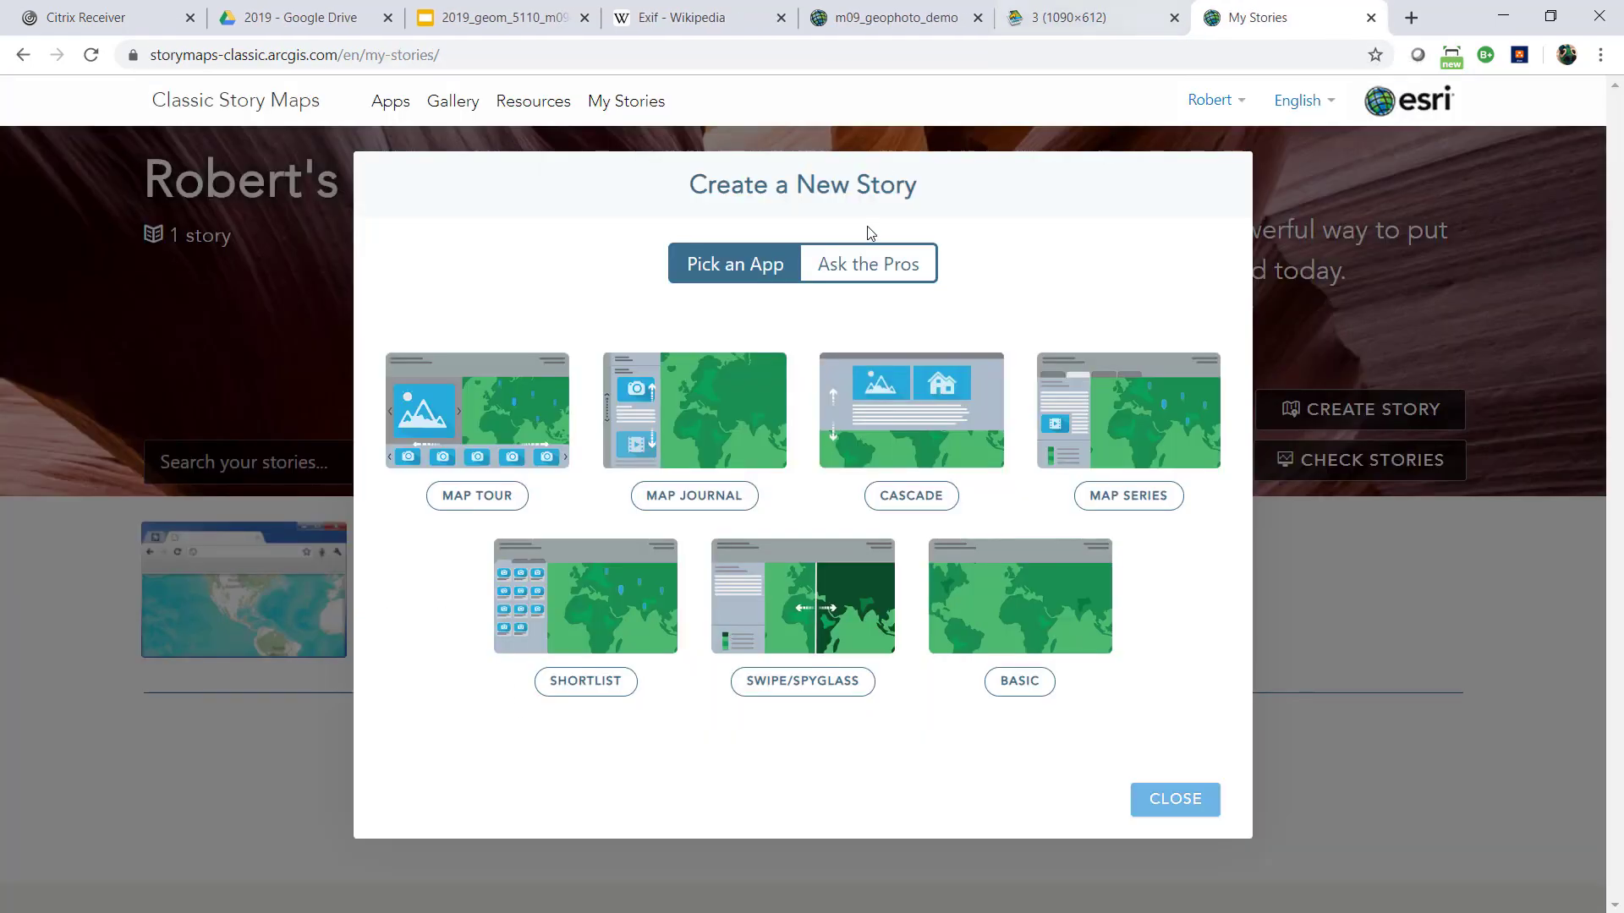
# Close the Create a New Story dialog and refresh the list of stories
pyautogui.click(1158, 798)
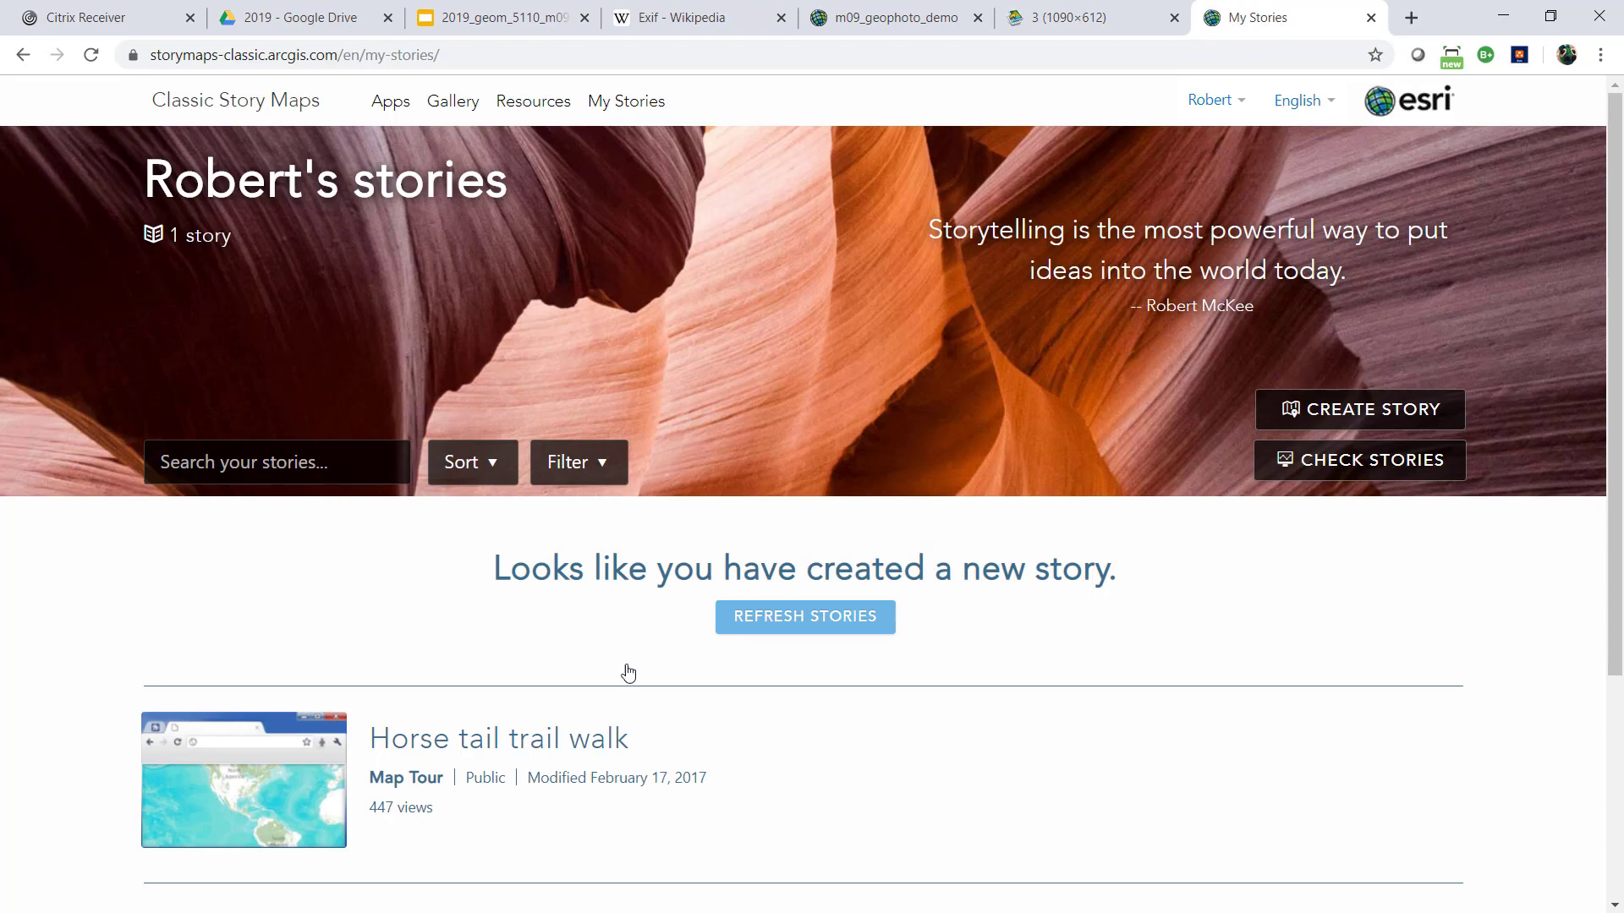
pyautogui.scroll(-4, 507, 575)
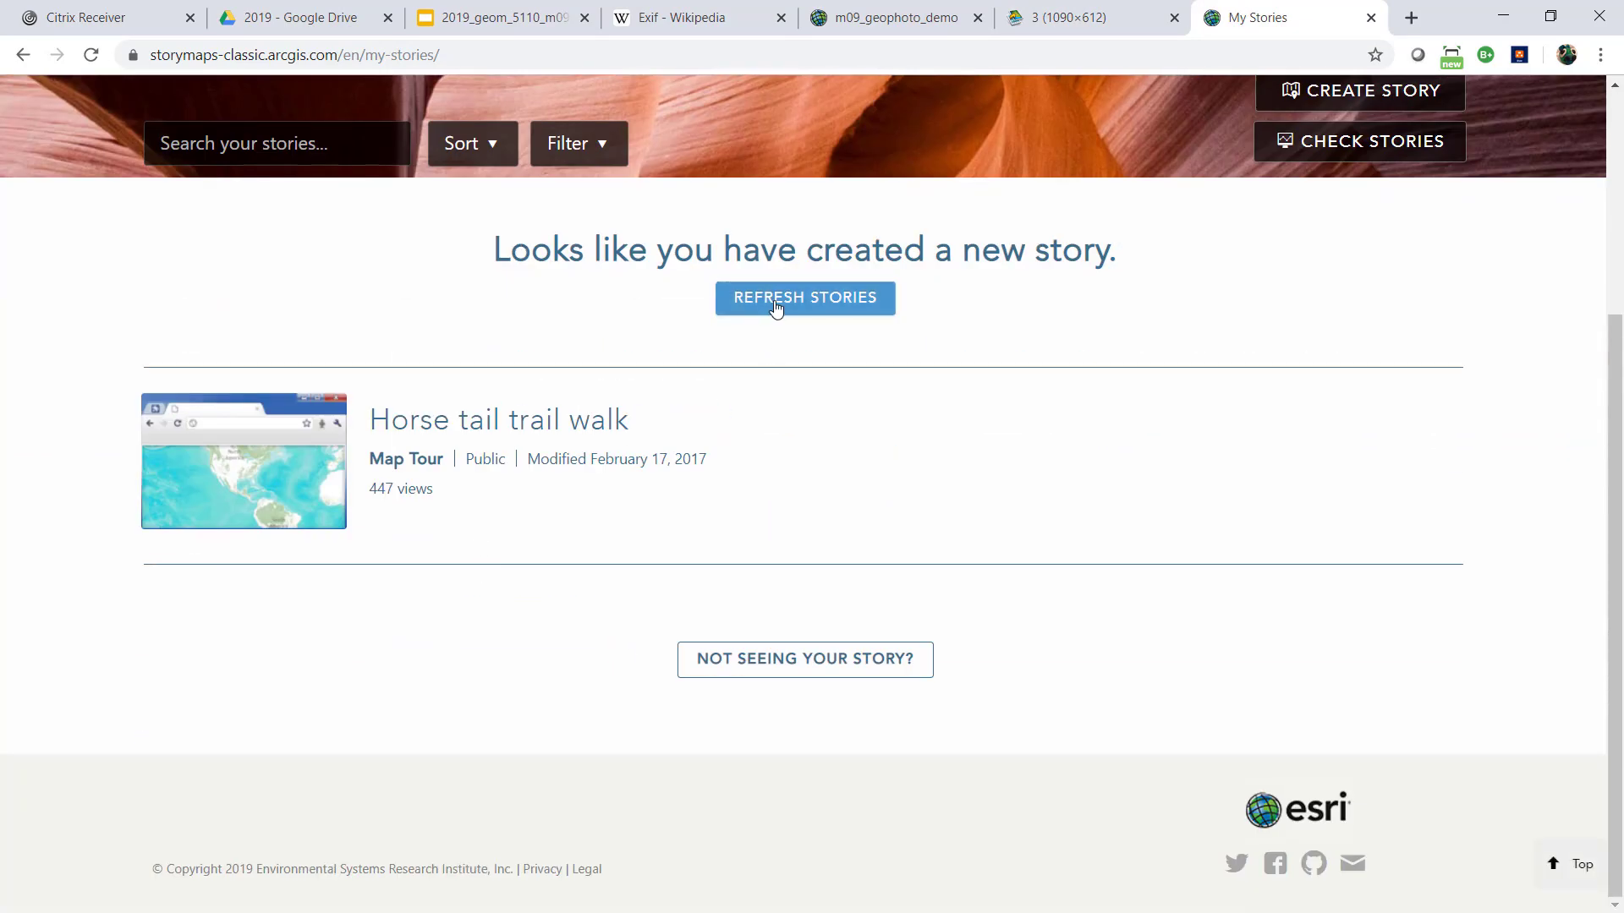
pyautogui.click(775, 307)
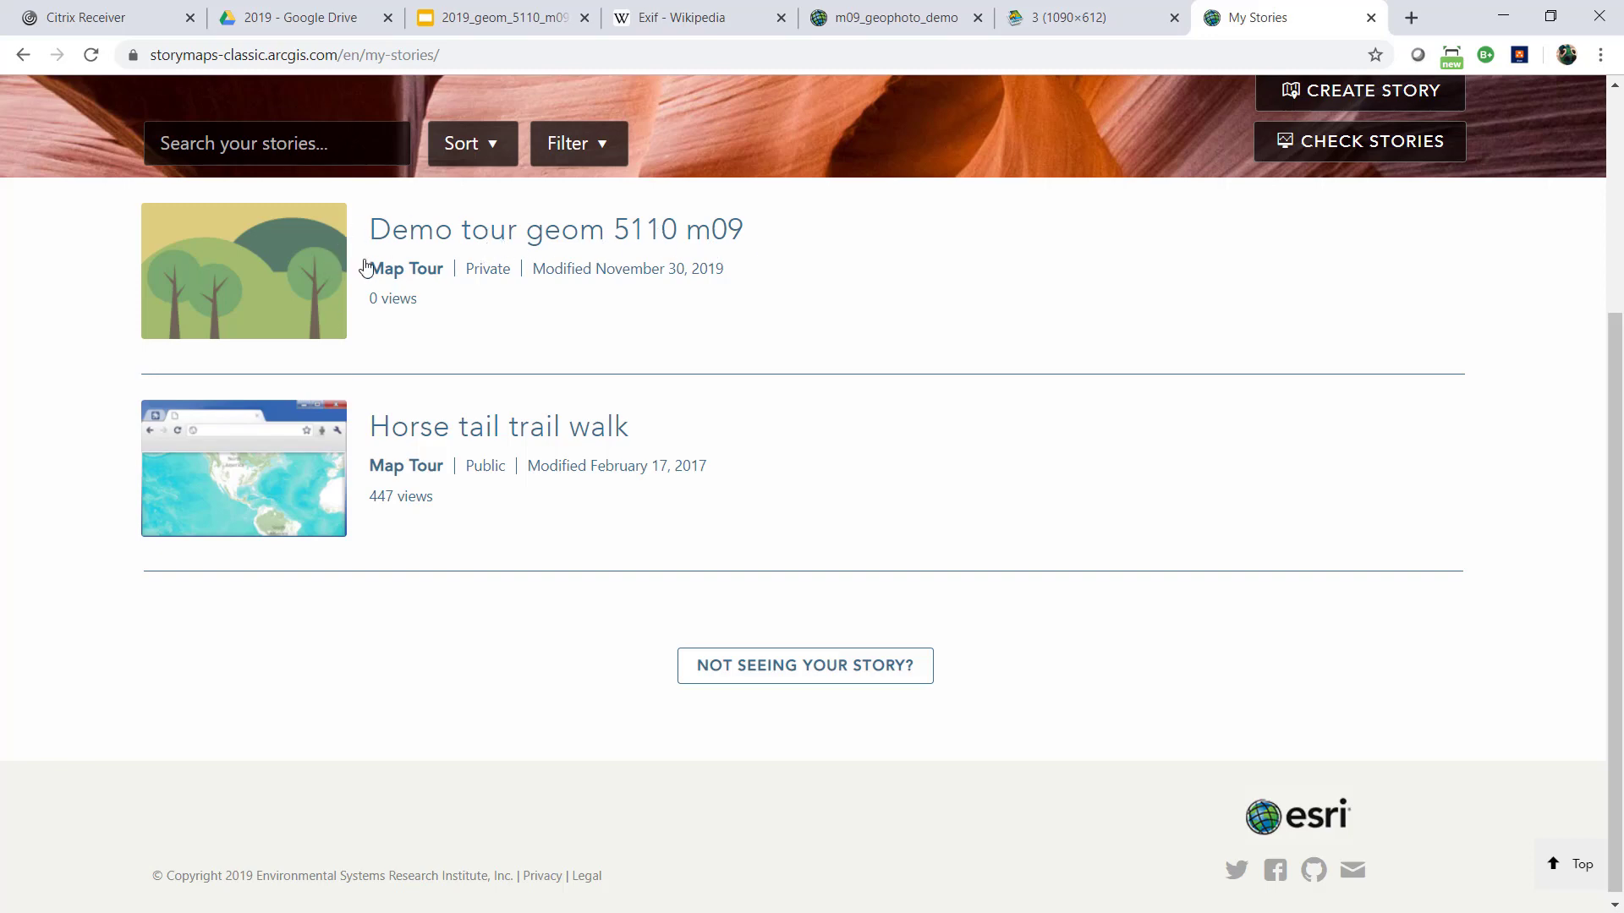
# Preview the Demo tour geom 5110 m09 story, browse its tour points through point 10 and close the preview
pyautogui.click(431, 277)
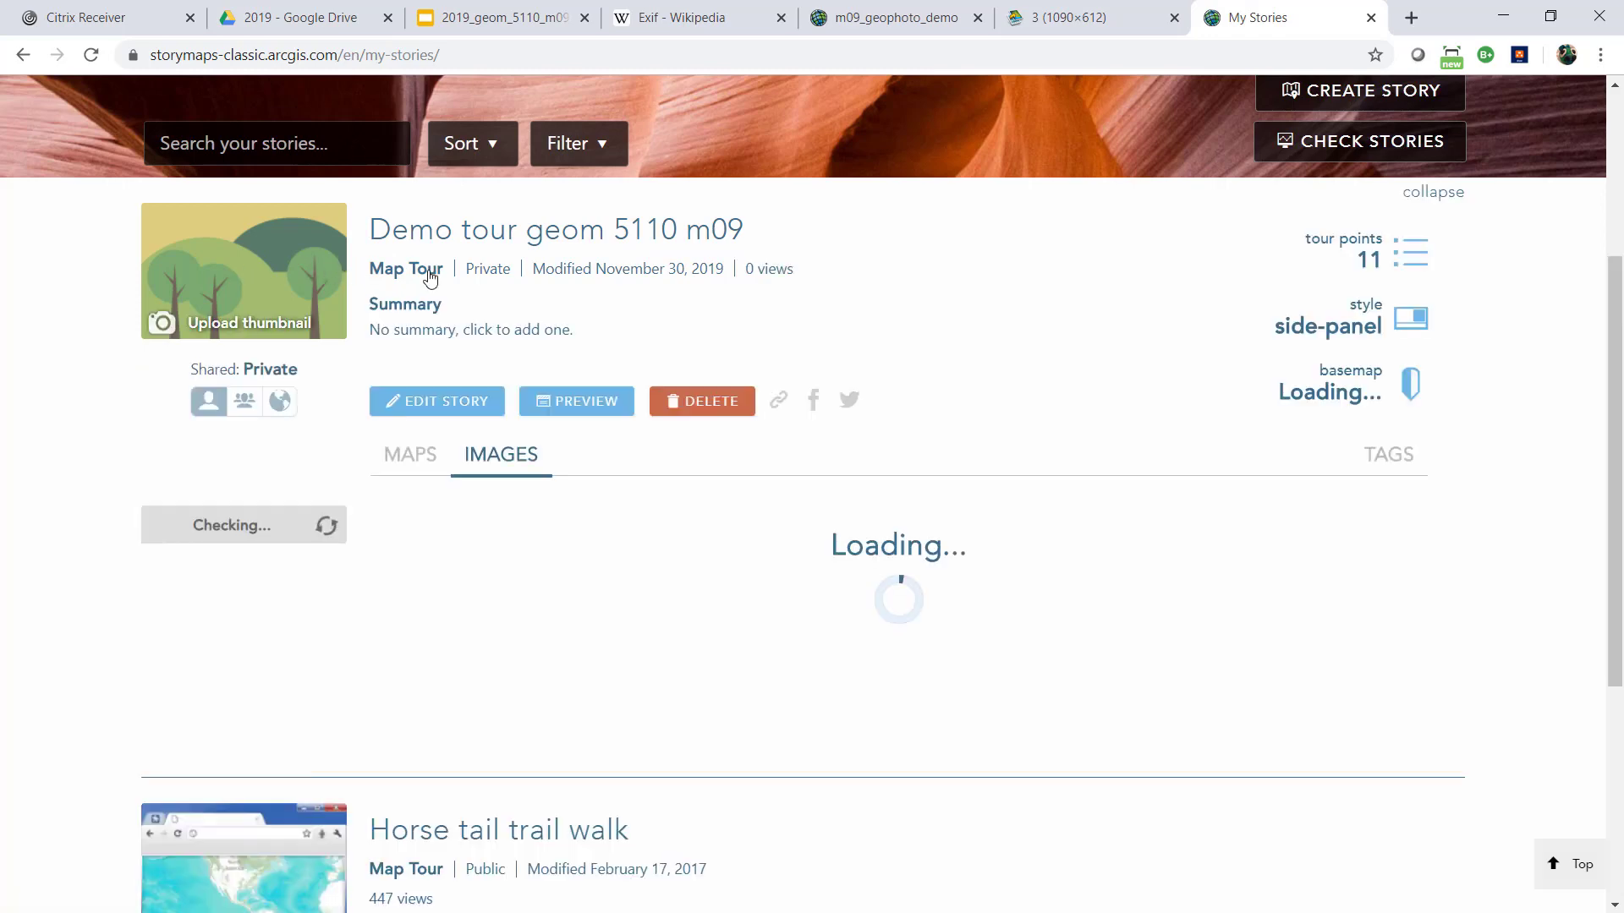
pyautogui.click(591, 410)
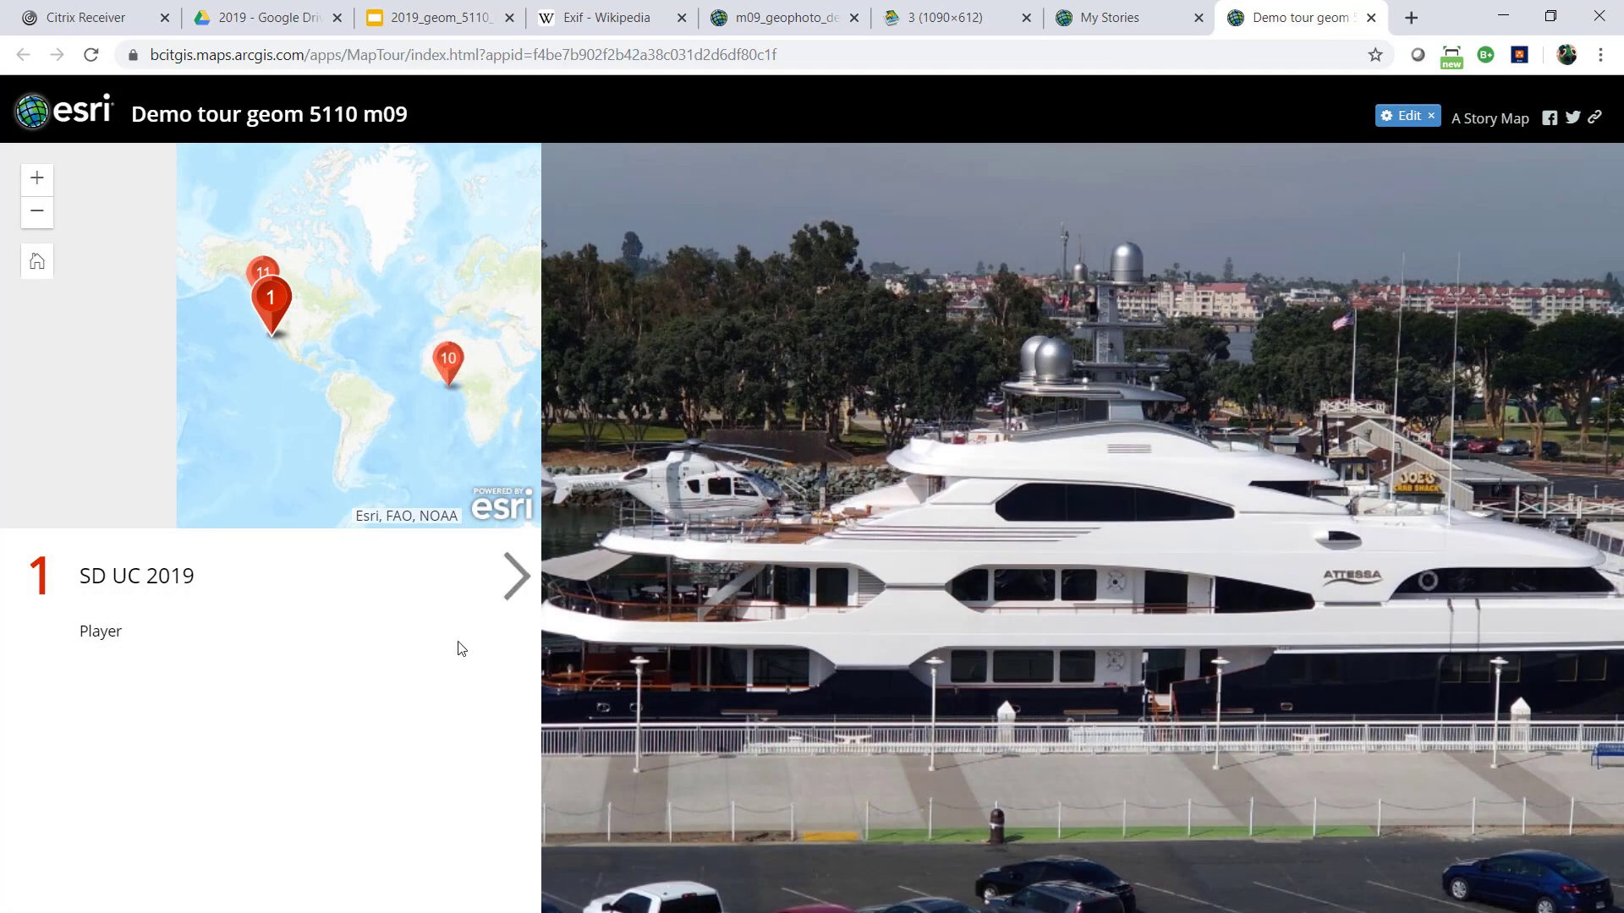
pyautogui.click(517, 592)
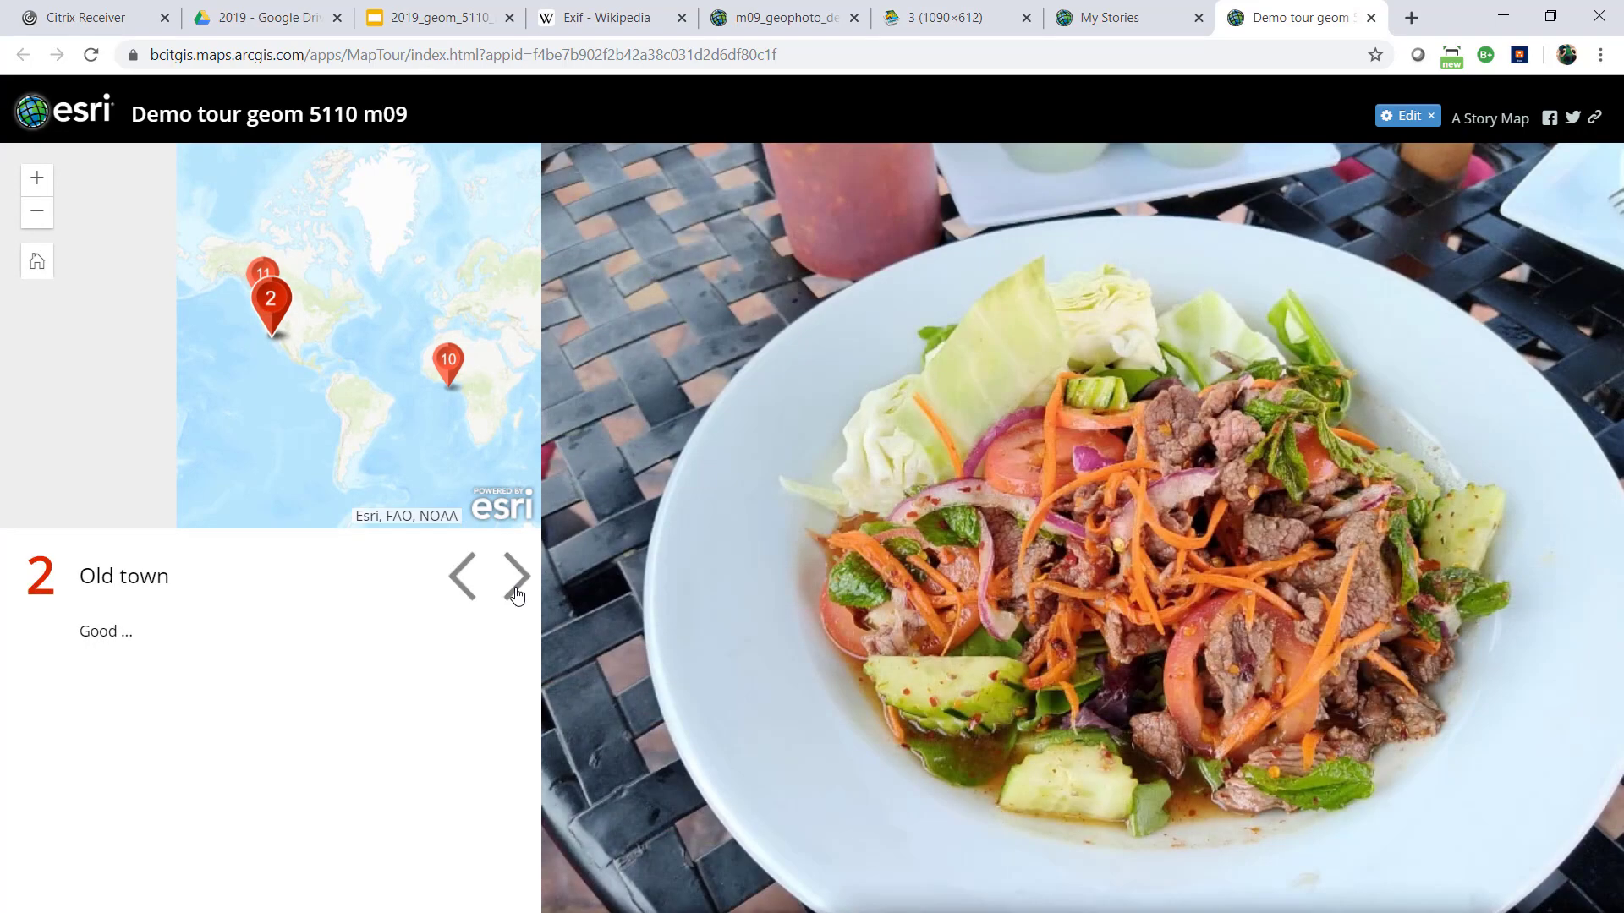
pyautogui.click(517, 592)
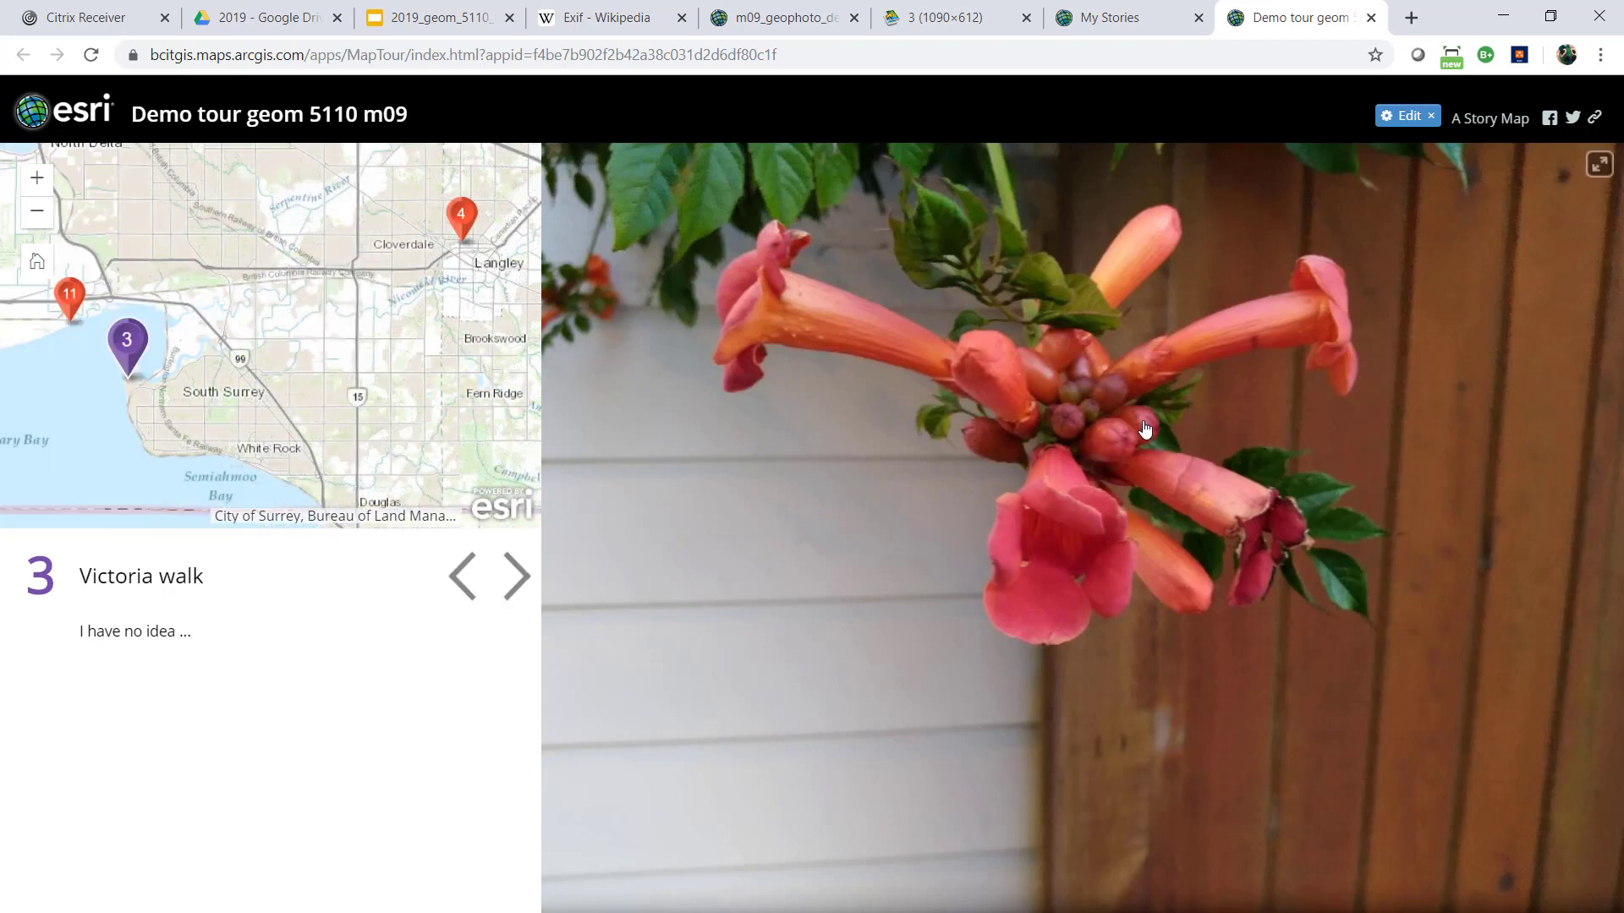
pyautogui.click(517, 595)
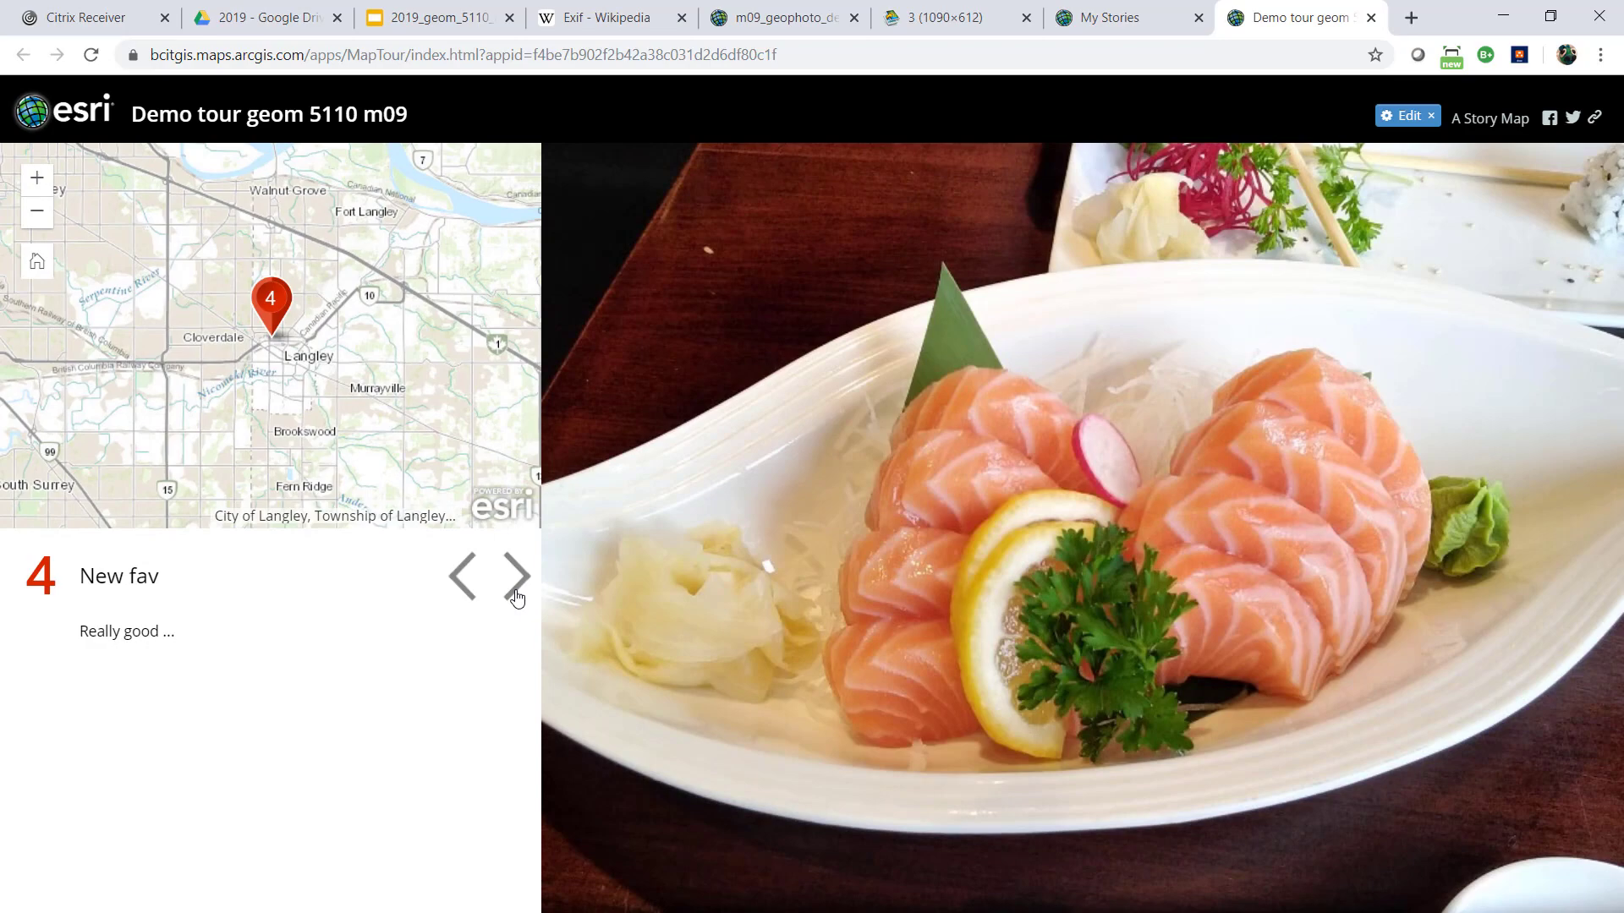
pyautogui.click(516, 578)
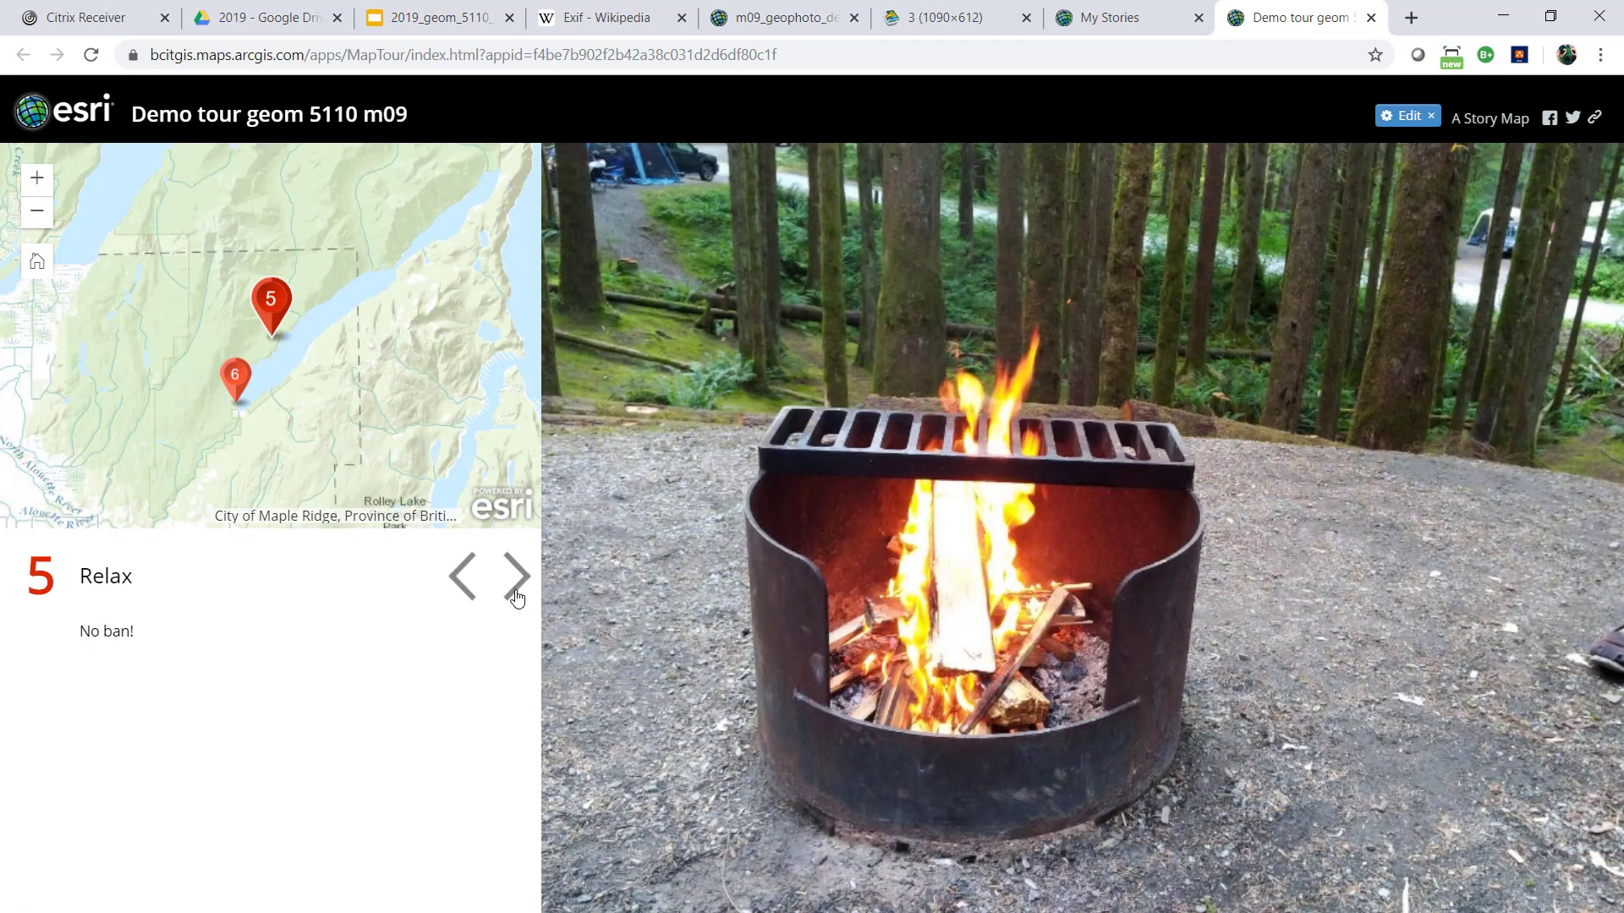
pyautogui.click(517, 596)
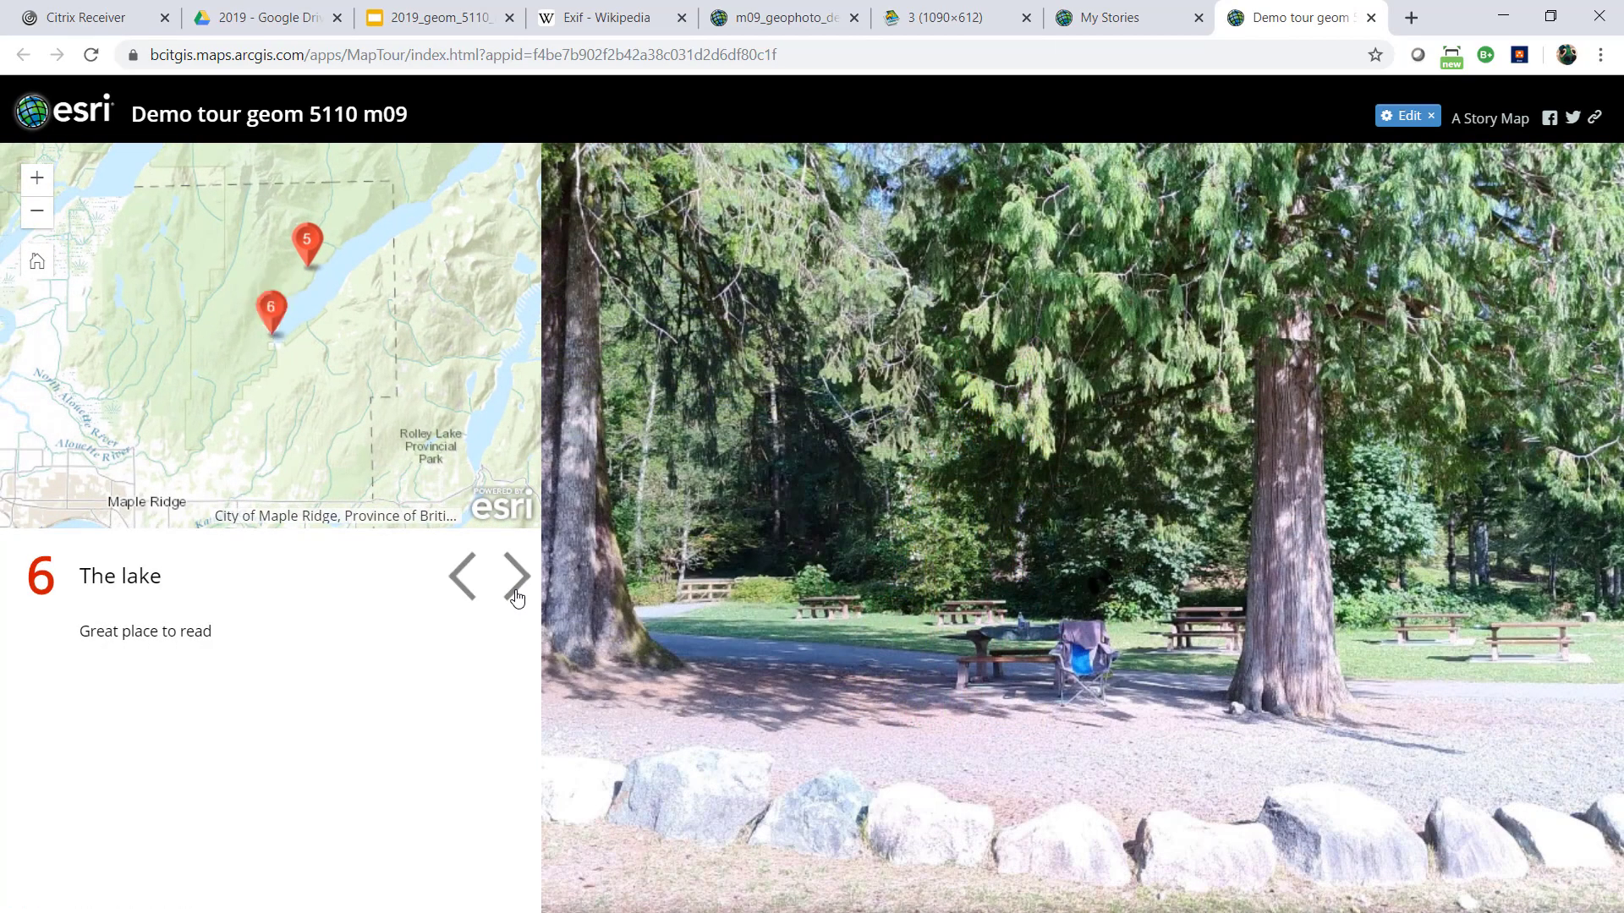
pyautogui.click(517, 596)
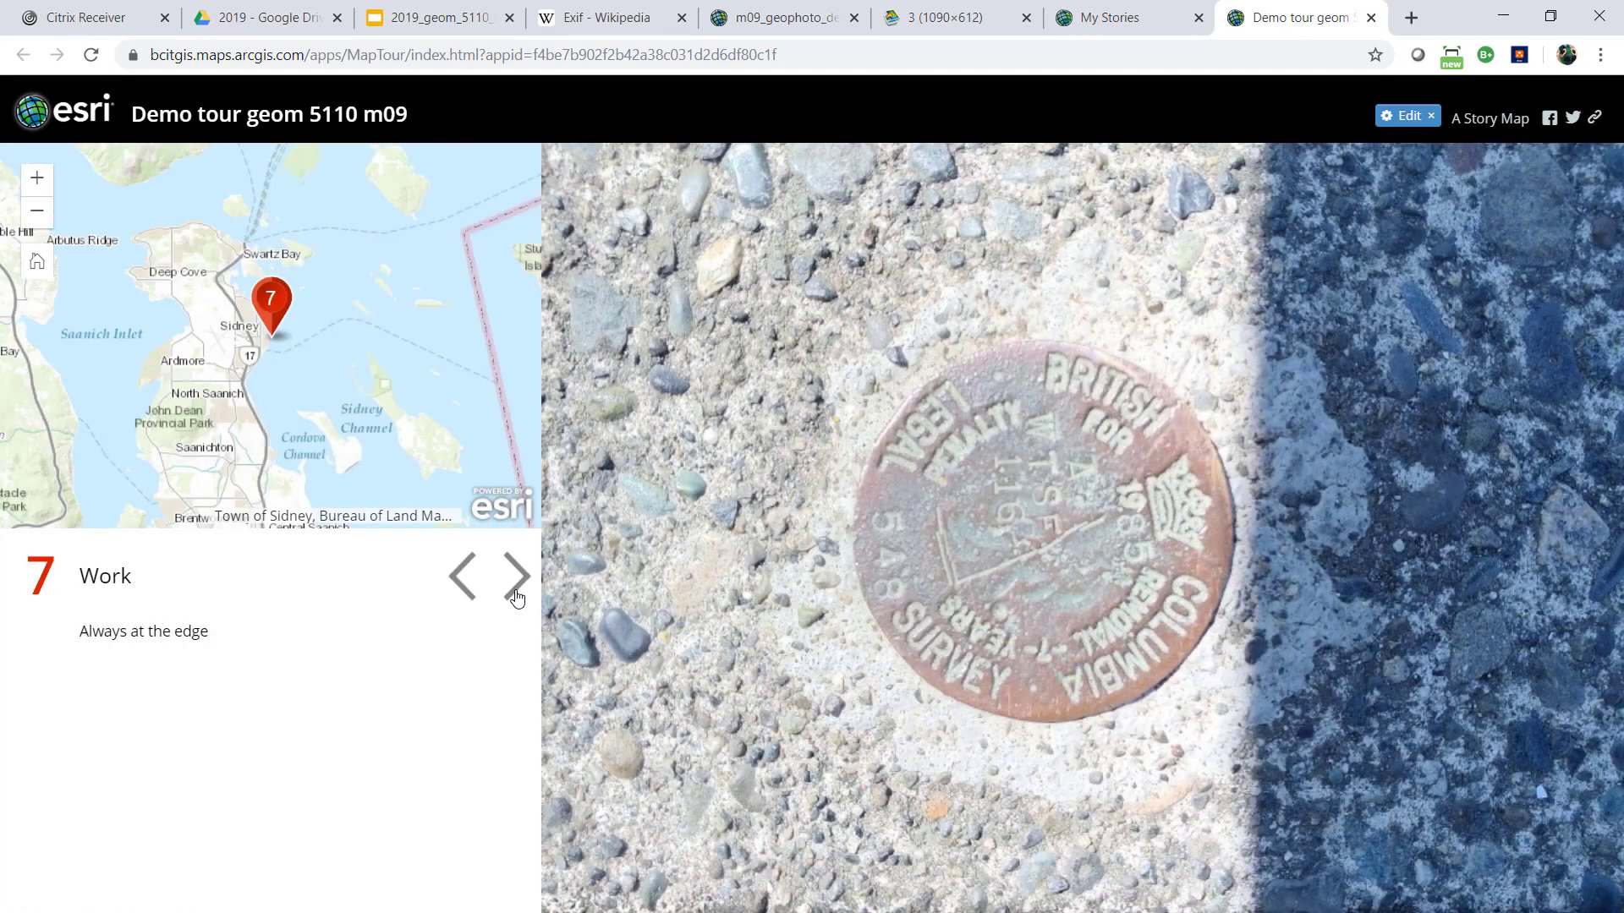
pyautogui.click(517, 596)
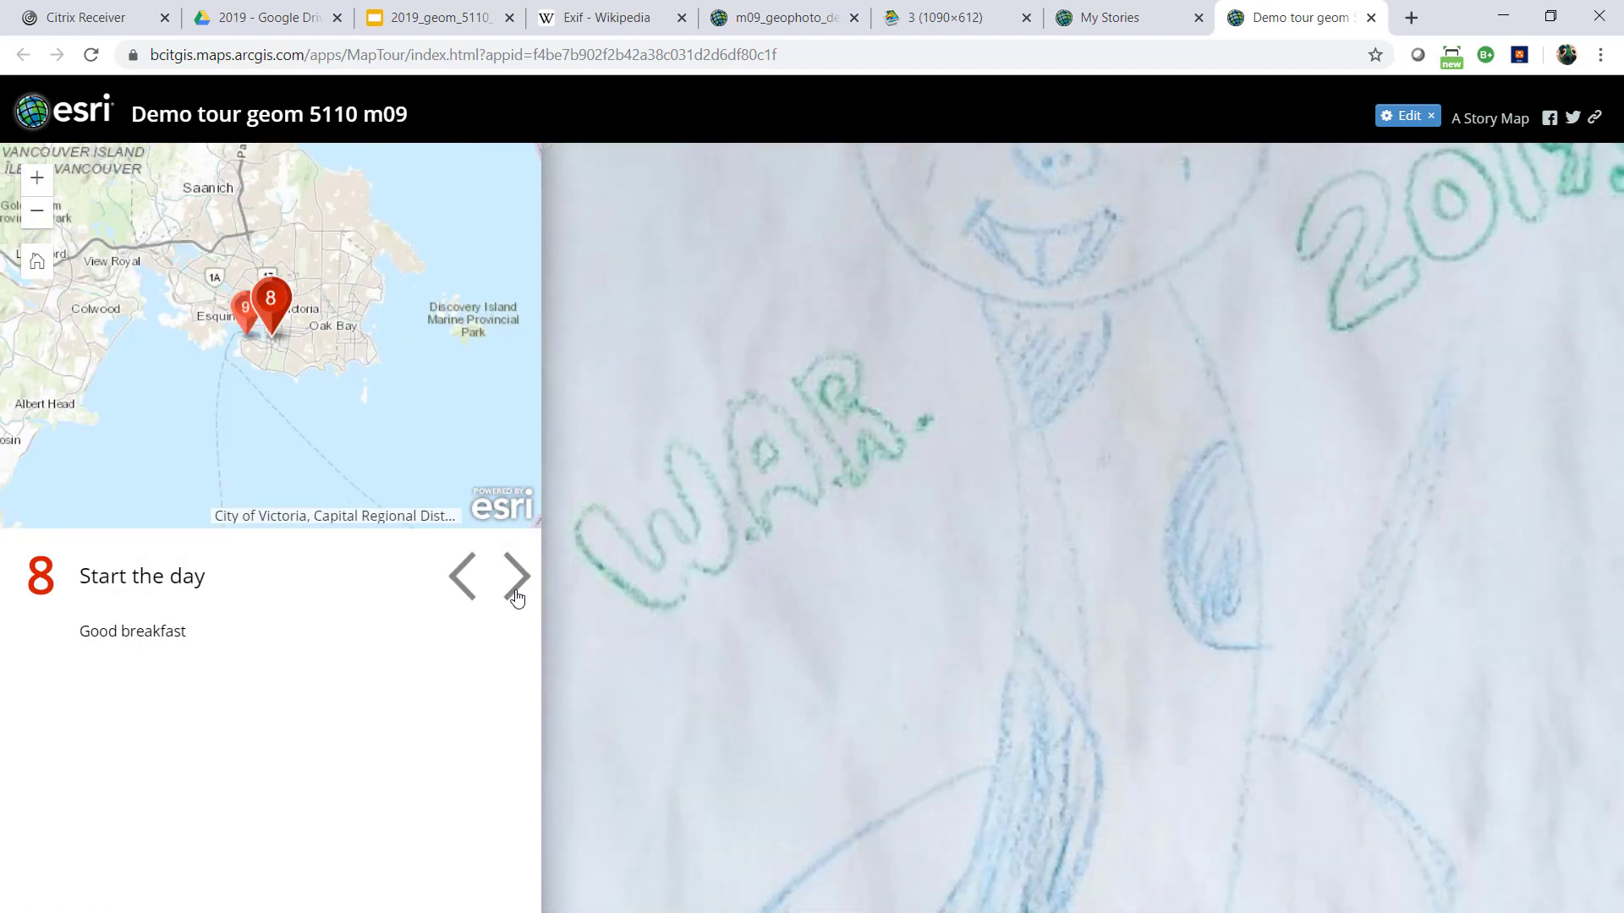
pyautogui.click(517, 596)
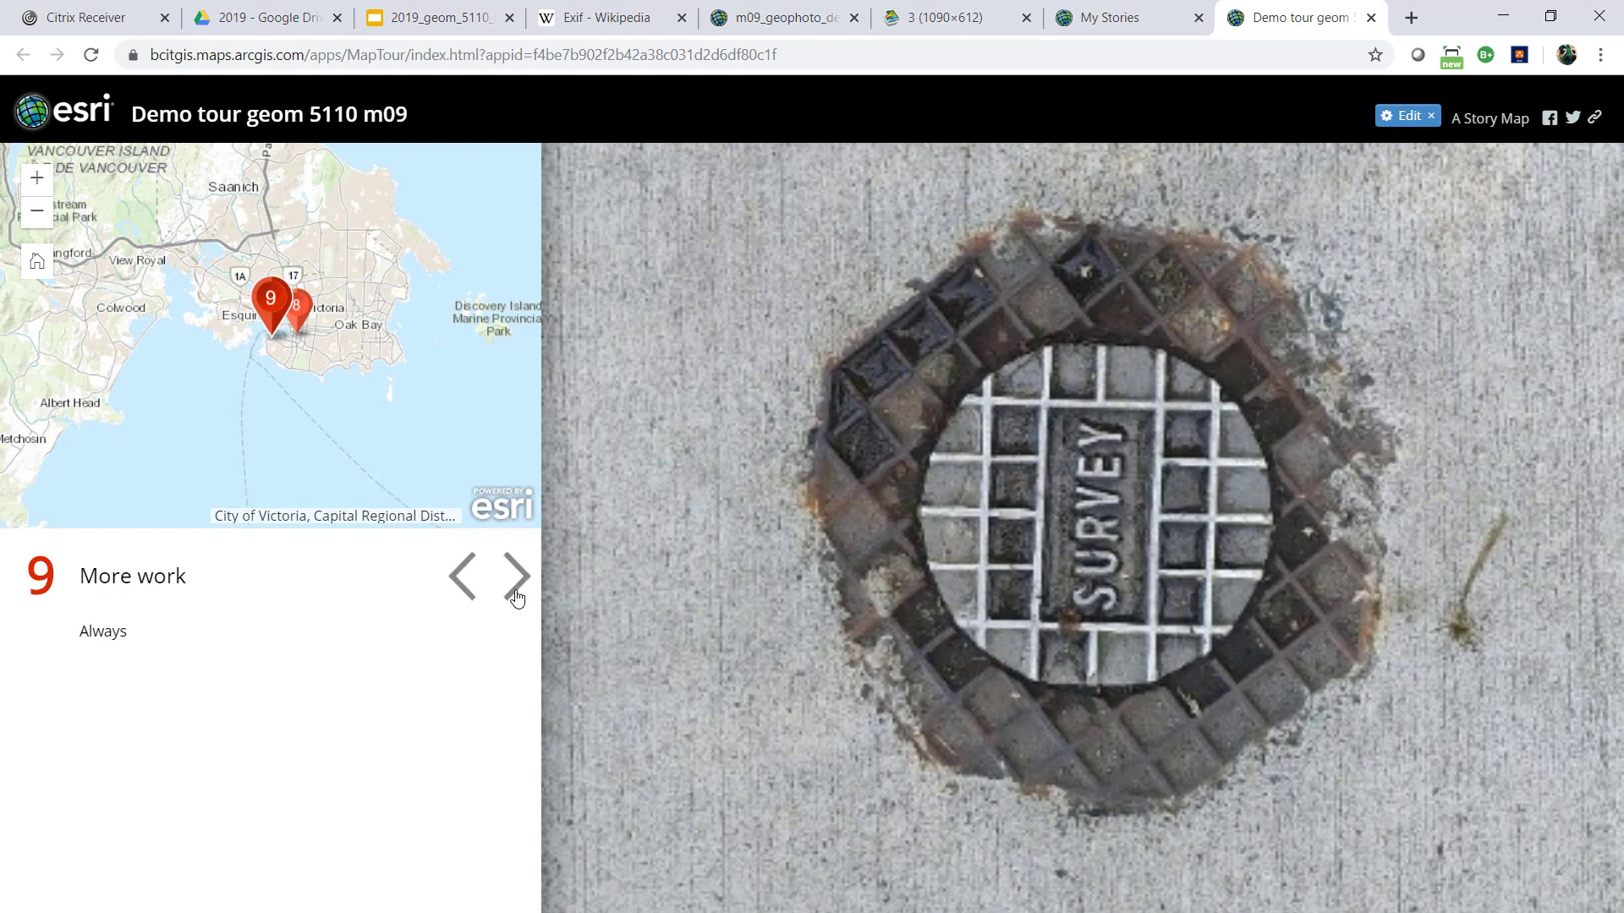
pyautogui.click(517, 596)
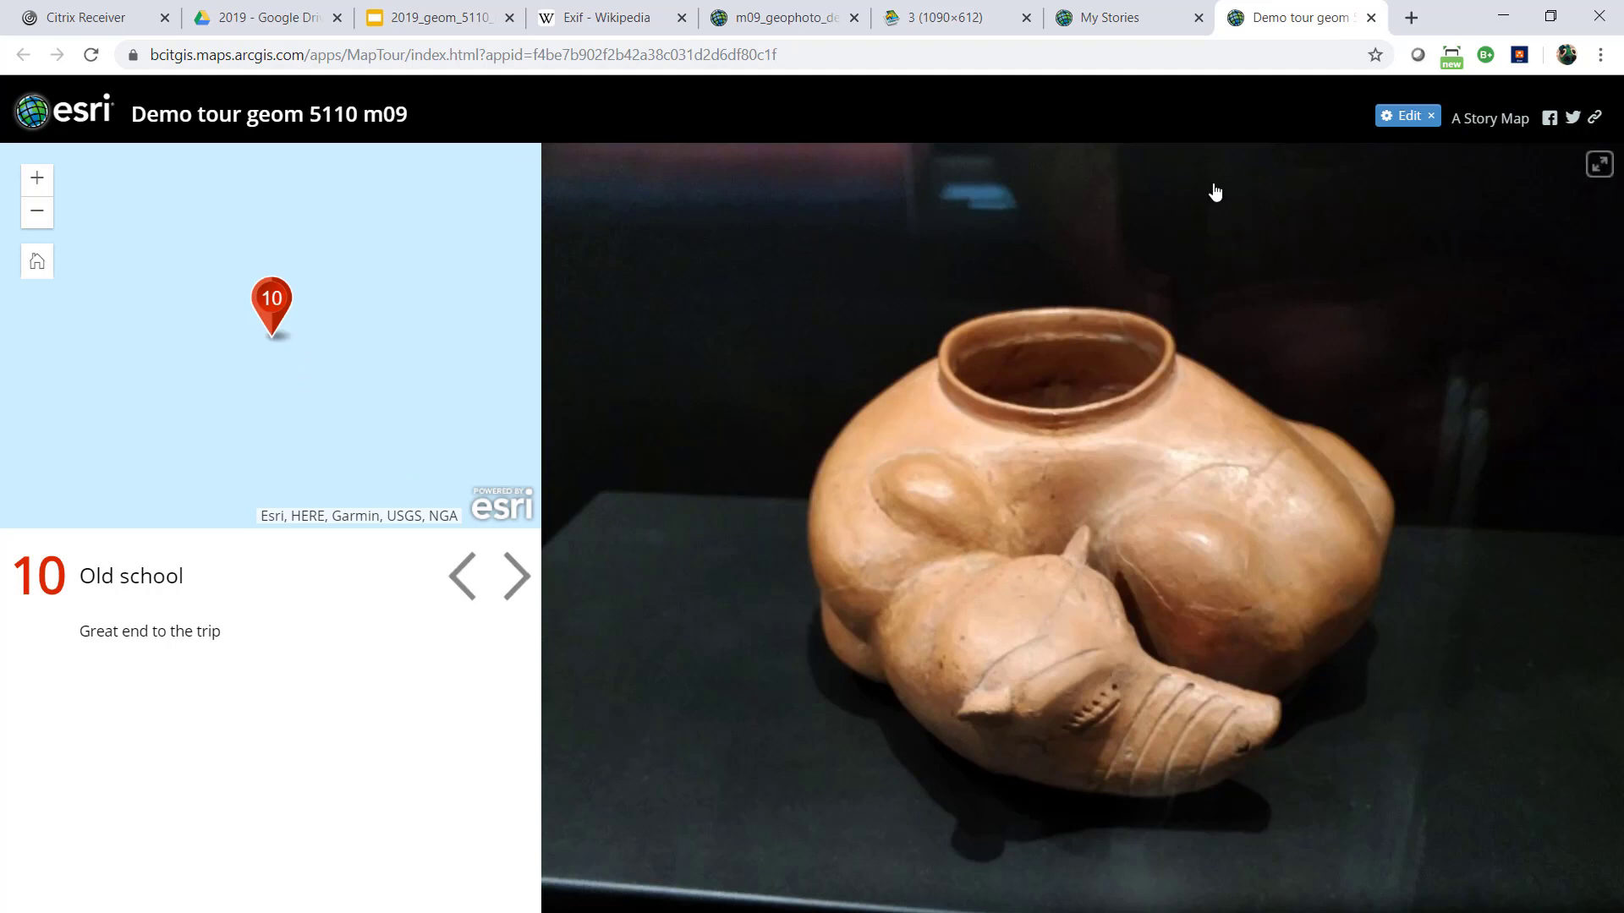
pyautogui.click(1371, 17)
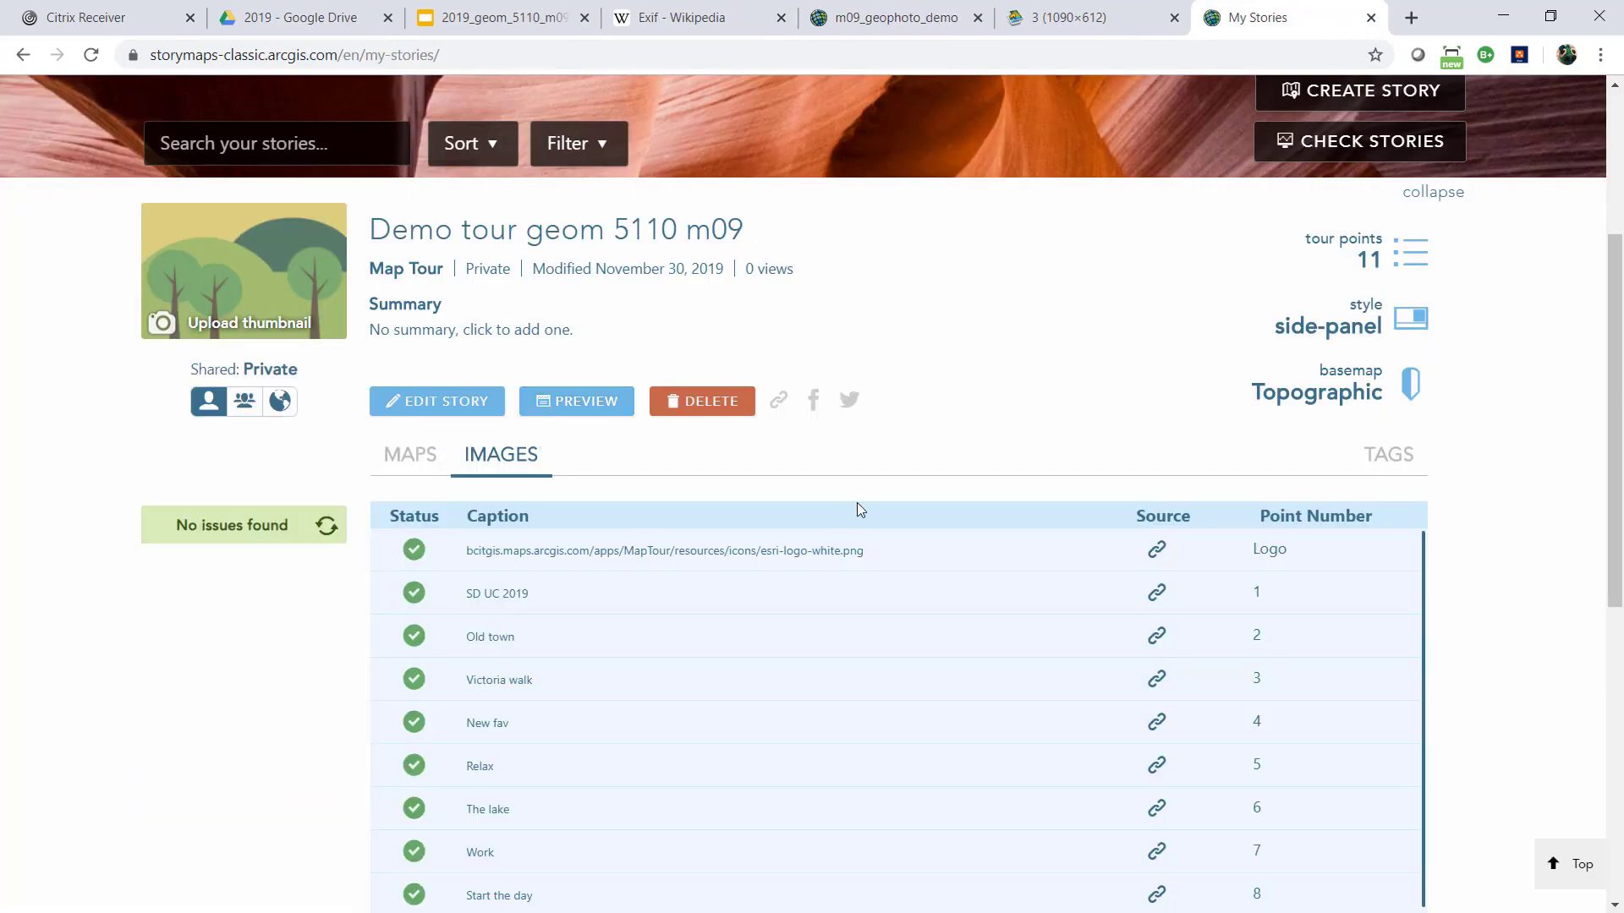
# Review the image check table of Demo tour geom 5110 m09 and close My Stories
pyautogui.scroll(-3, 580, 609)
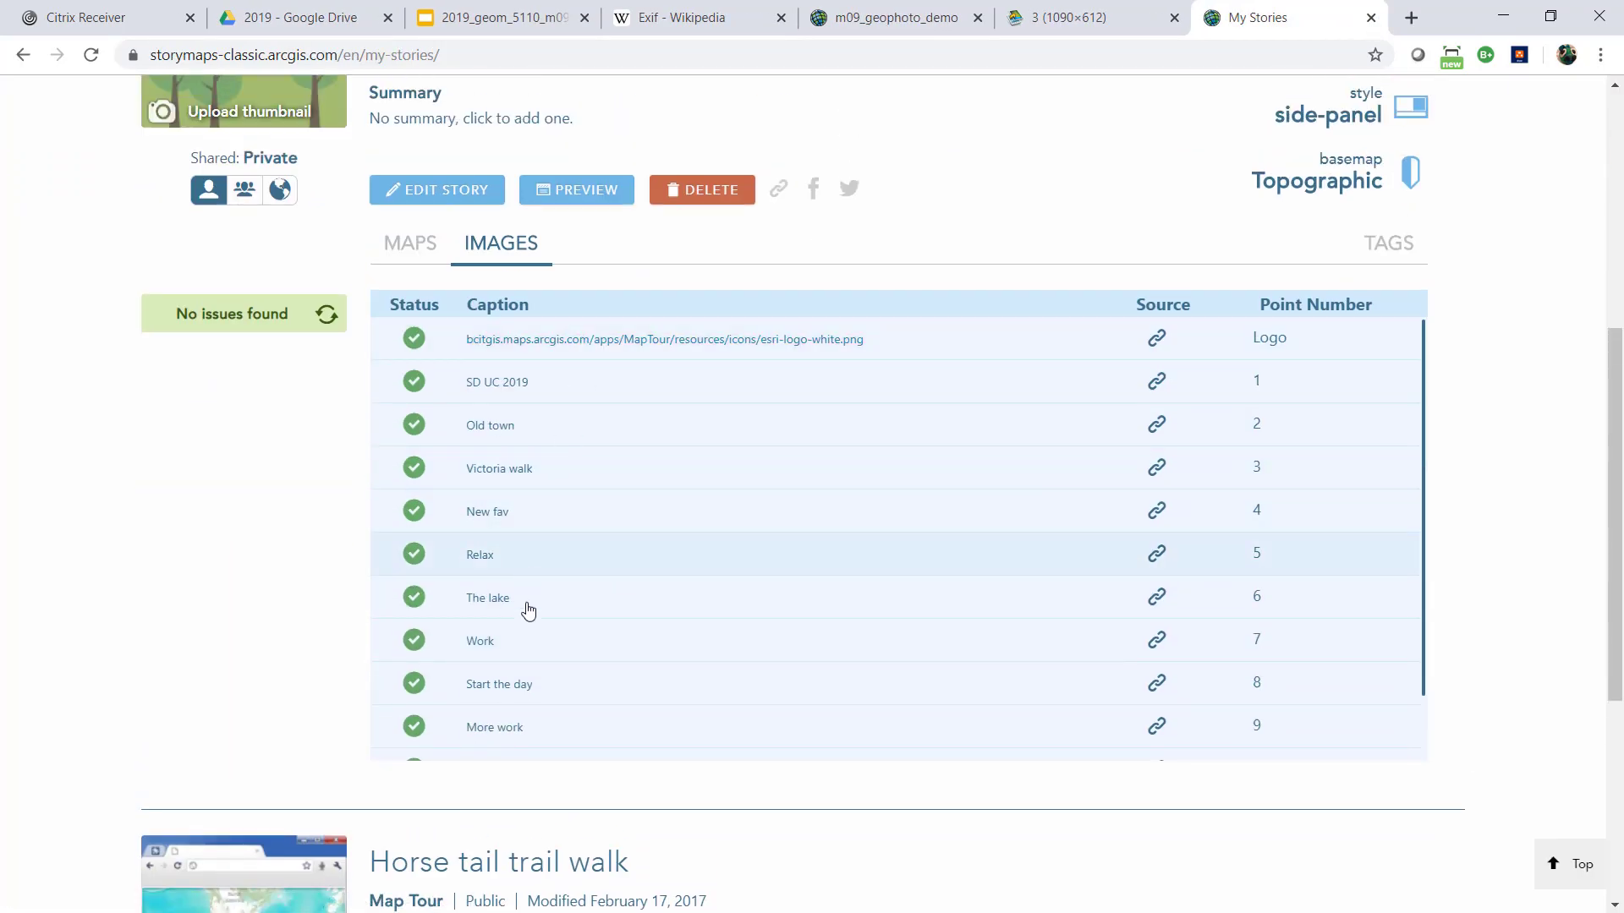
pyautogui.scroll(2, 562, 290)
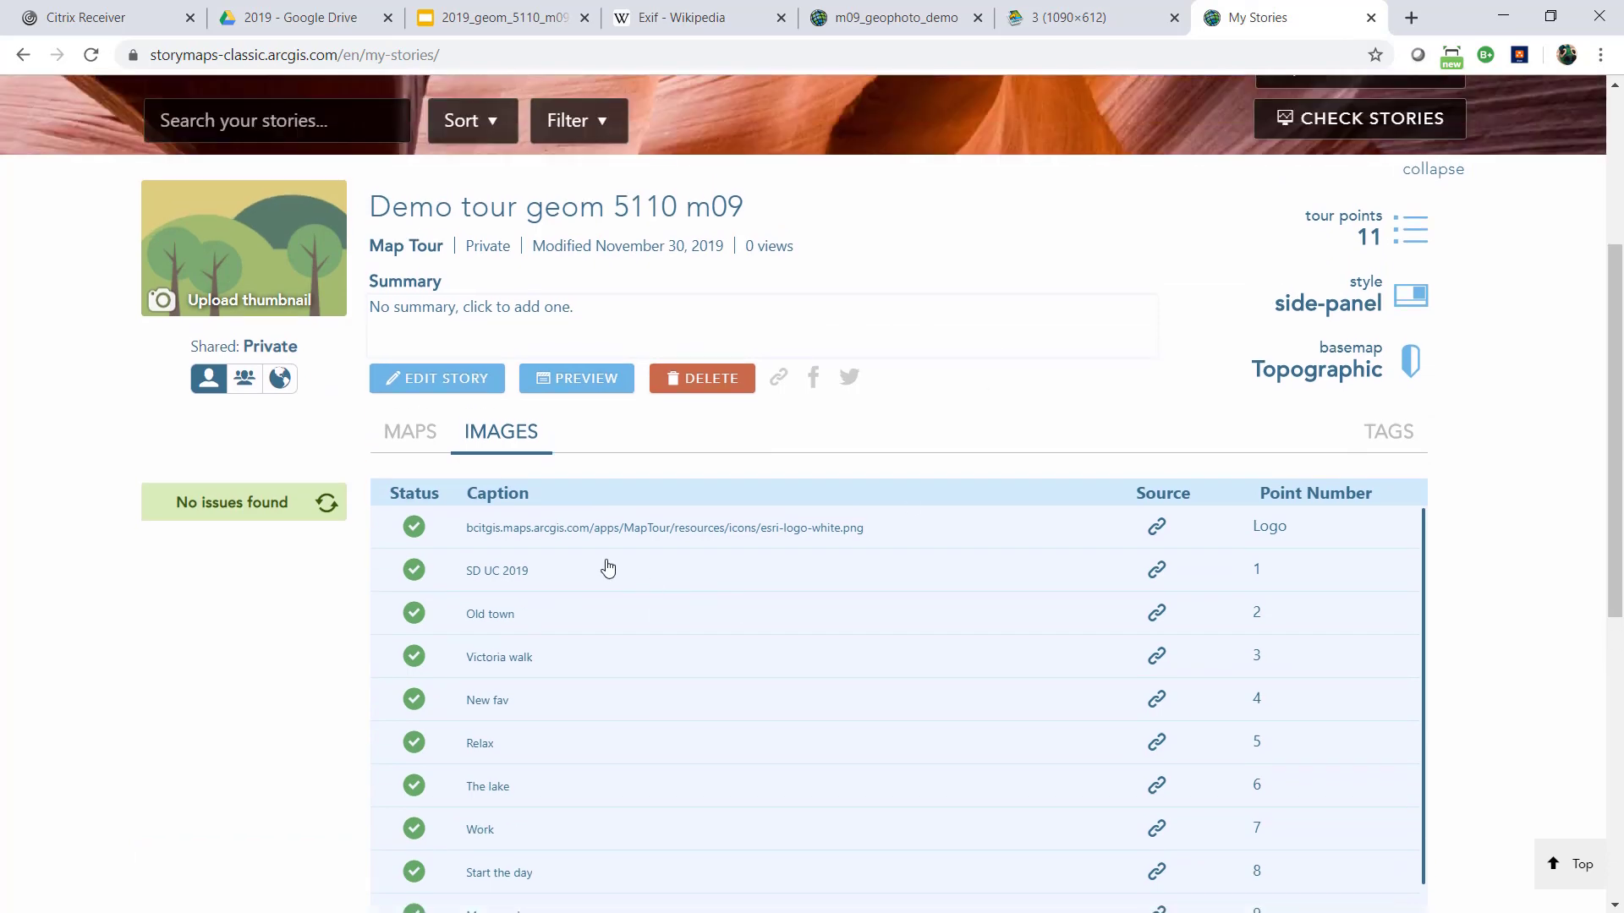
pyautogui.click(1370, 17)
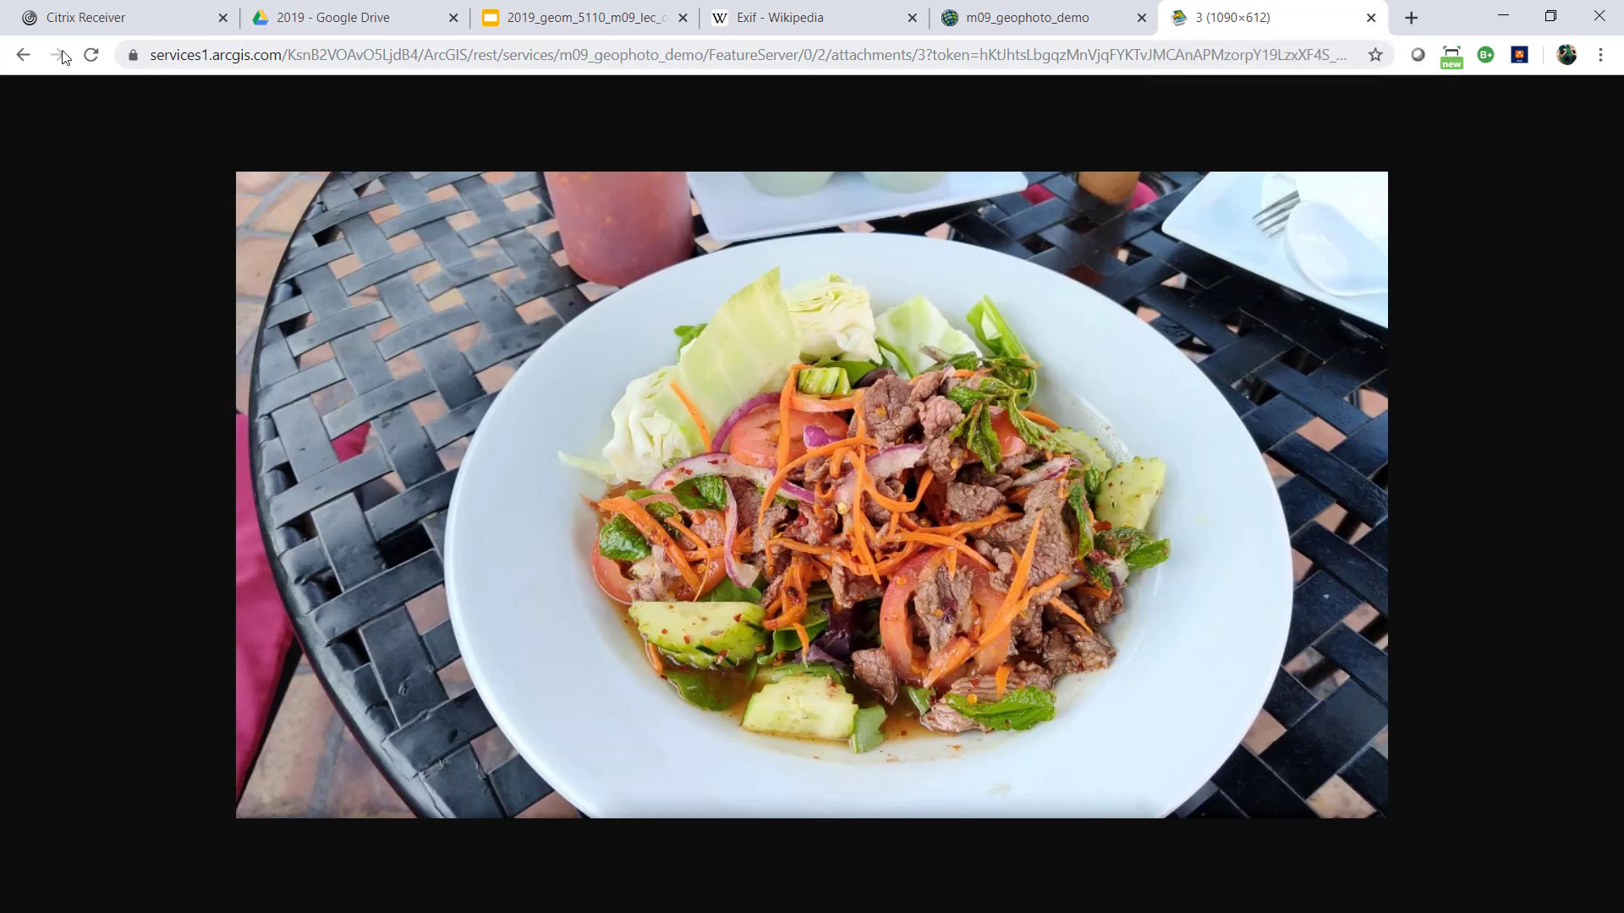
# Return from the picture attachment to the attachment query and open the m09_geophoto_demo feature service's page
pyautogui.click(23, 55)
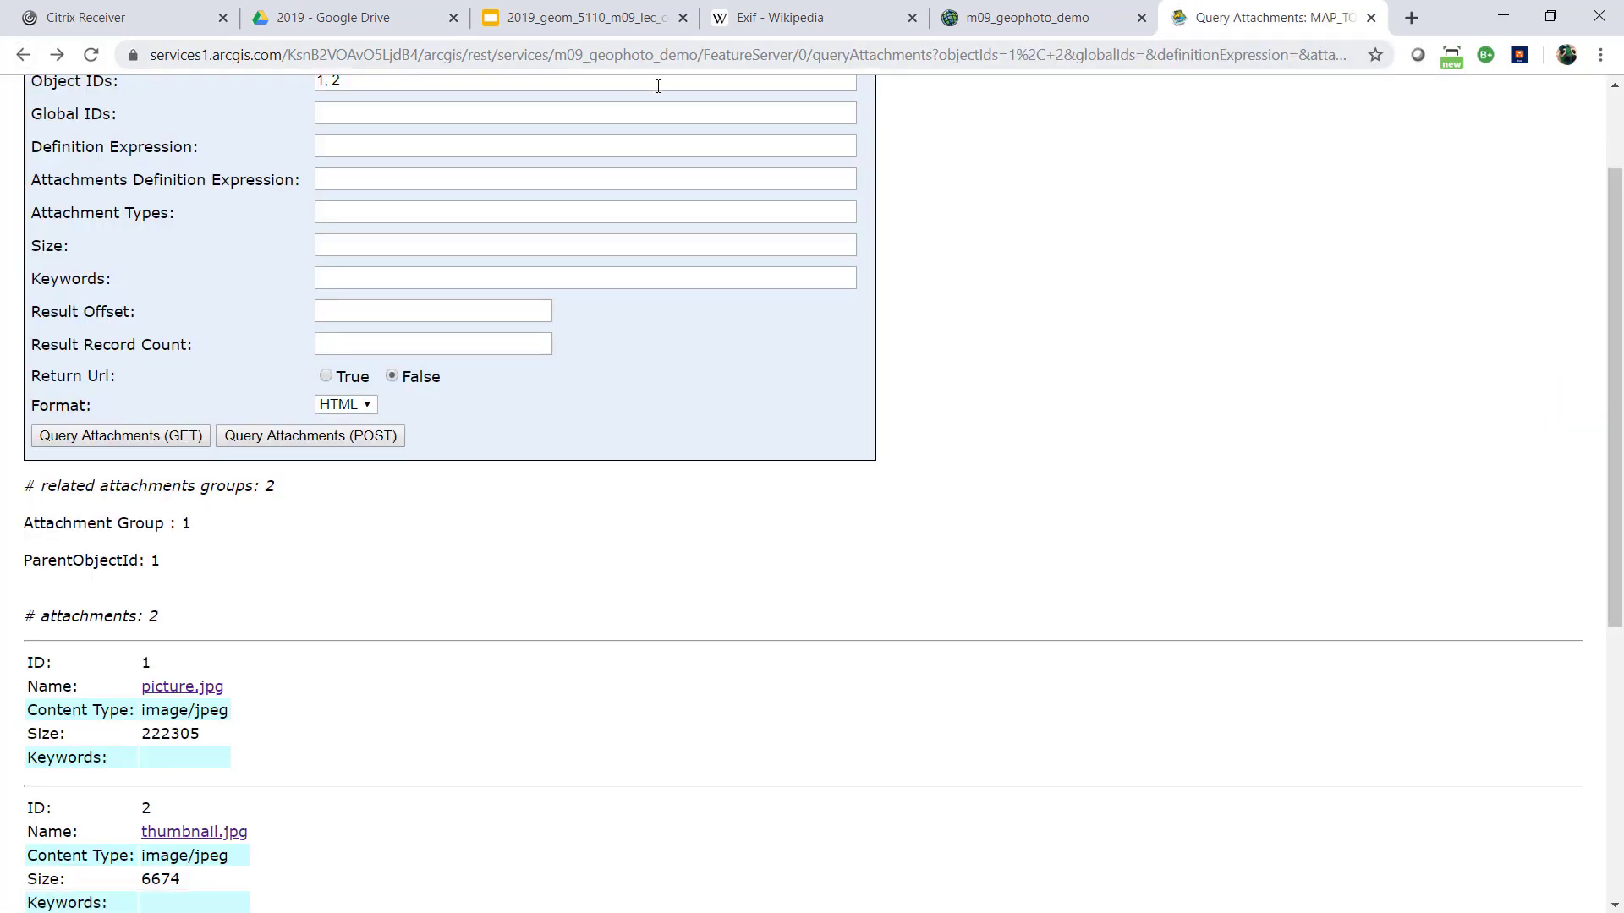
pyautogui.scroll(2, 404, 294)
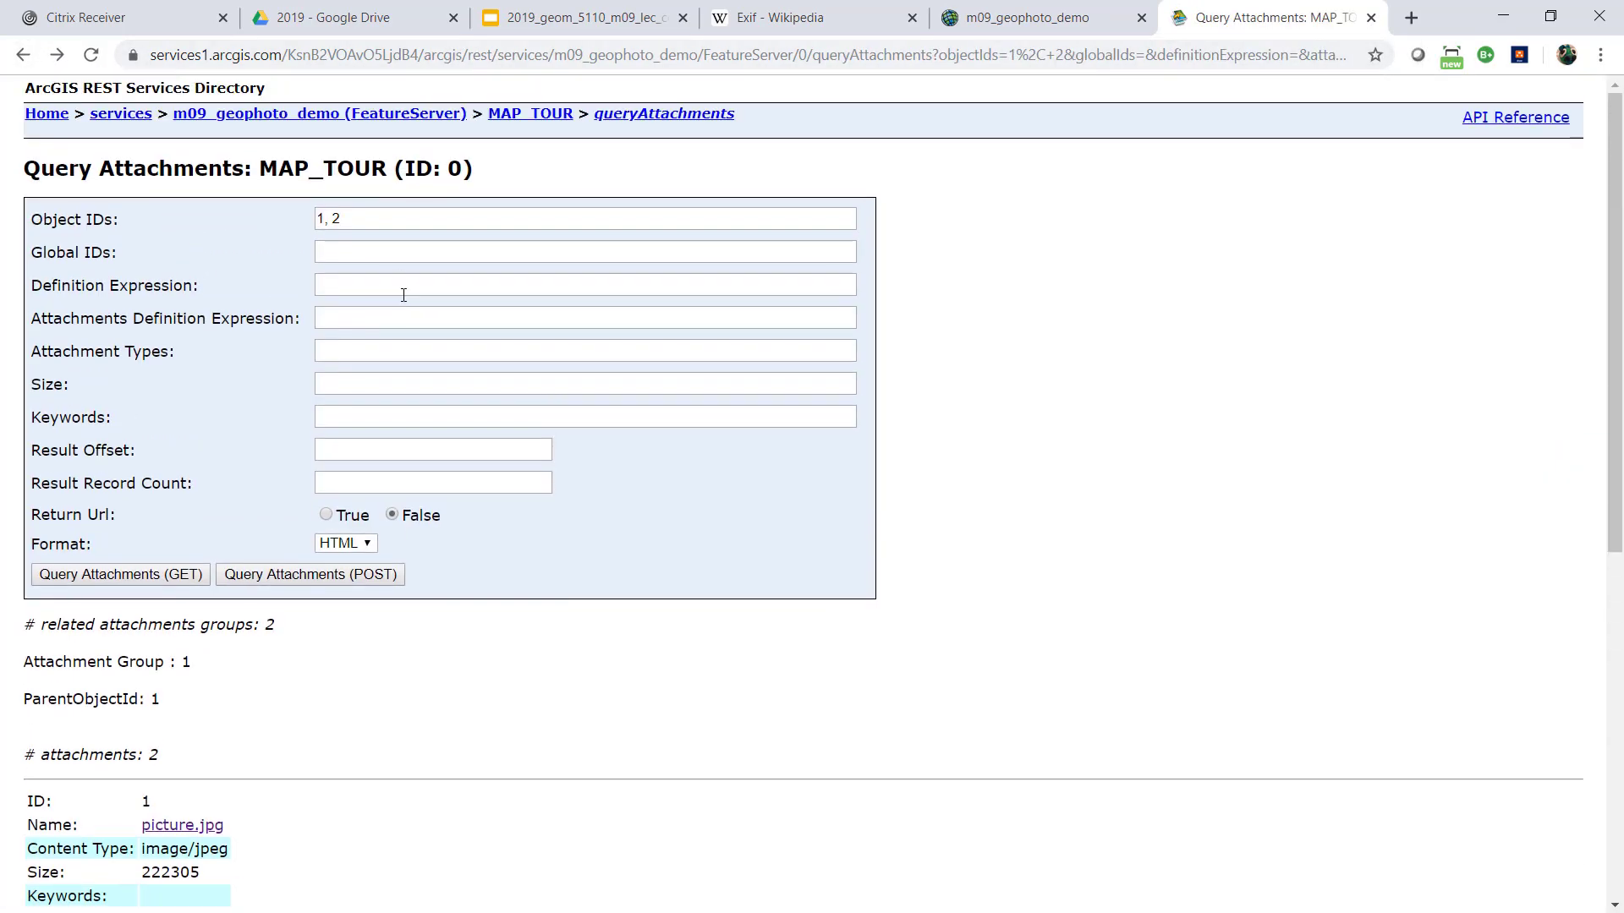
pyautogui.click(239, 121)
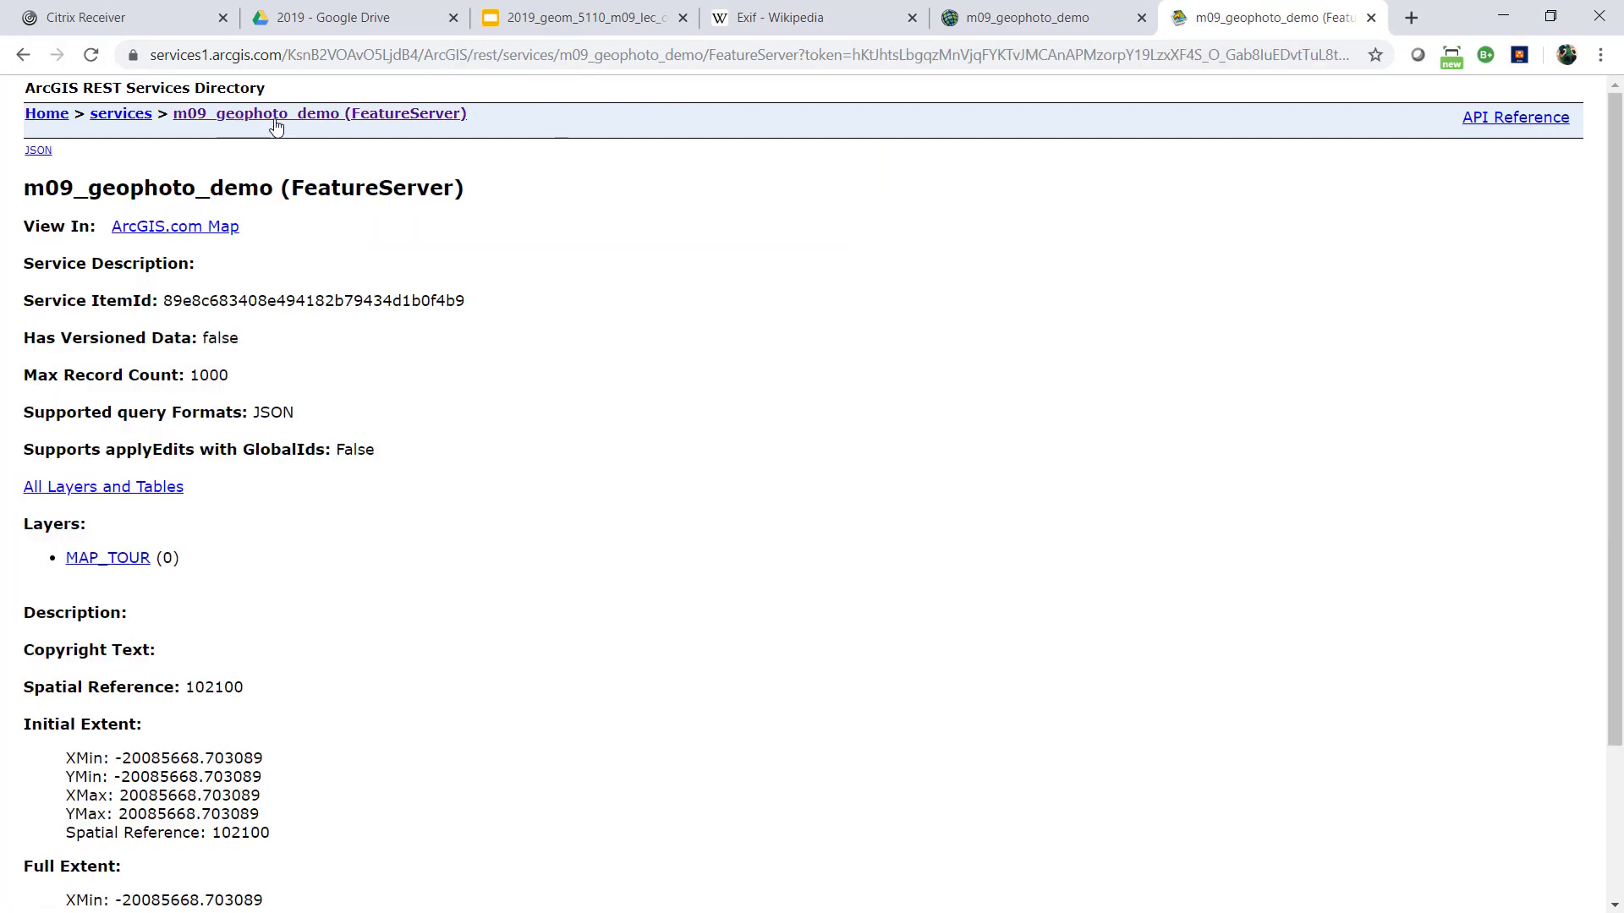
# Open the feature service in the ArcGIS.com map, signing in through the bcitgis organization URL with the prefilled account credentials
pyautogui.click(223, 229)
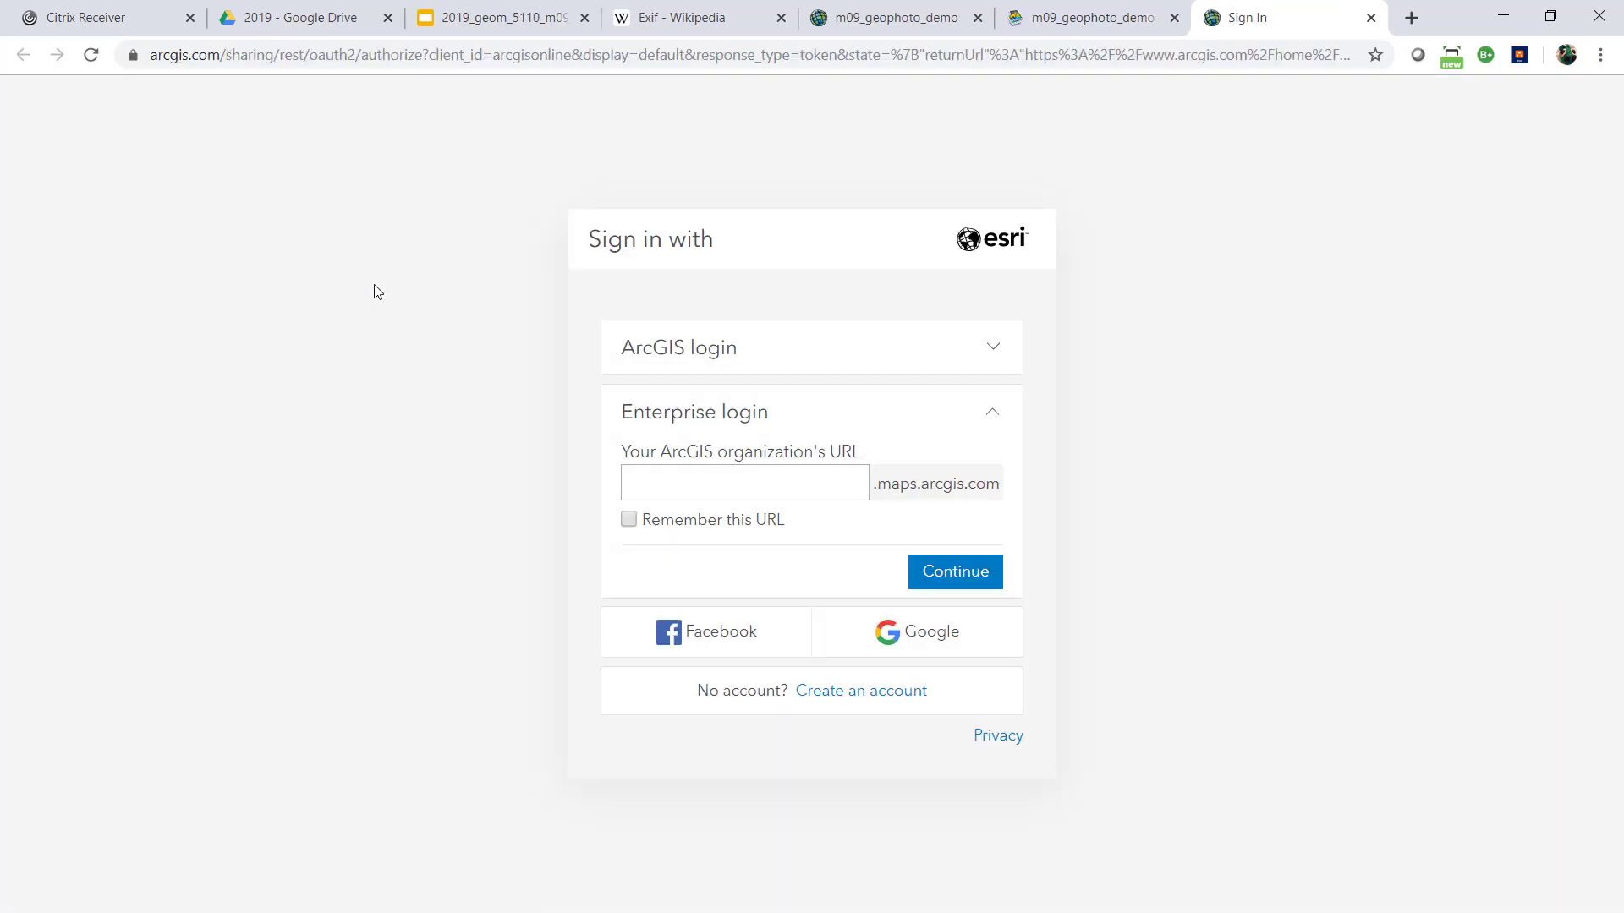
pyautogui.click(716, 482)
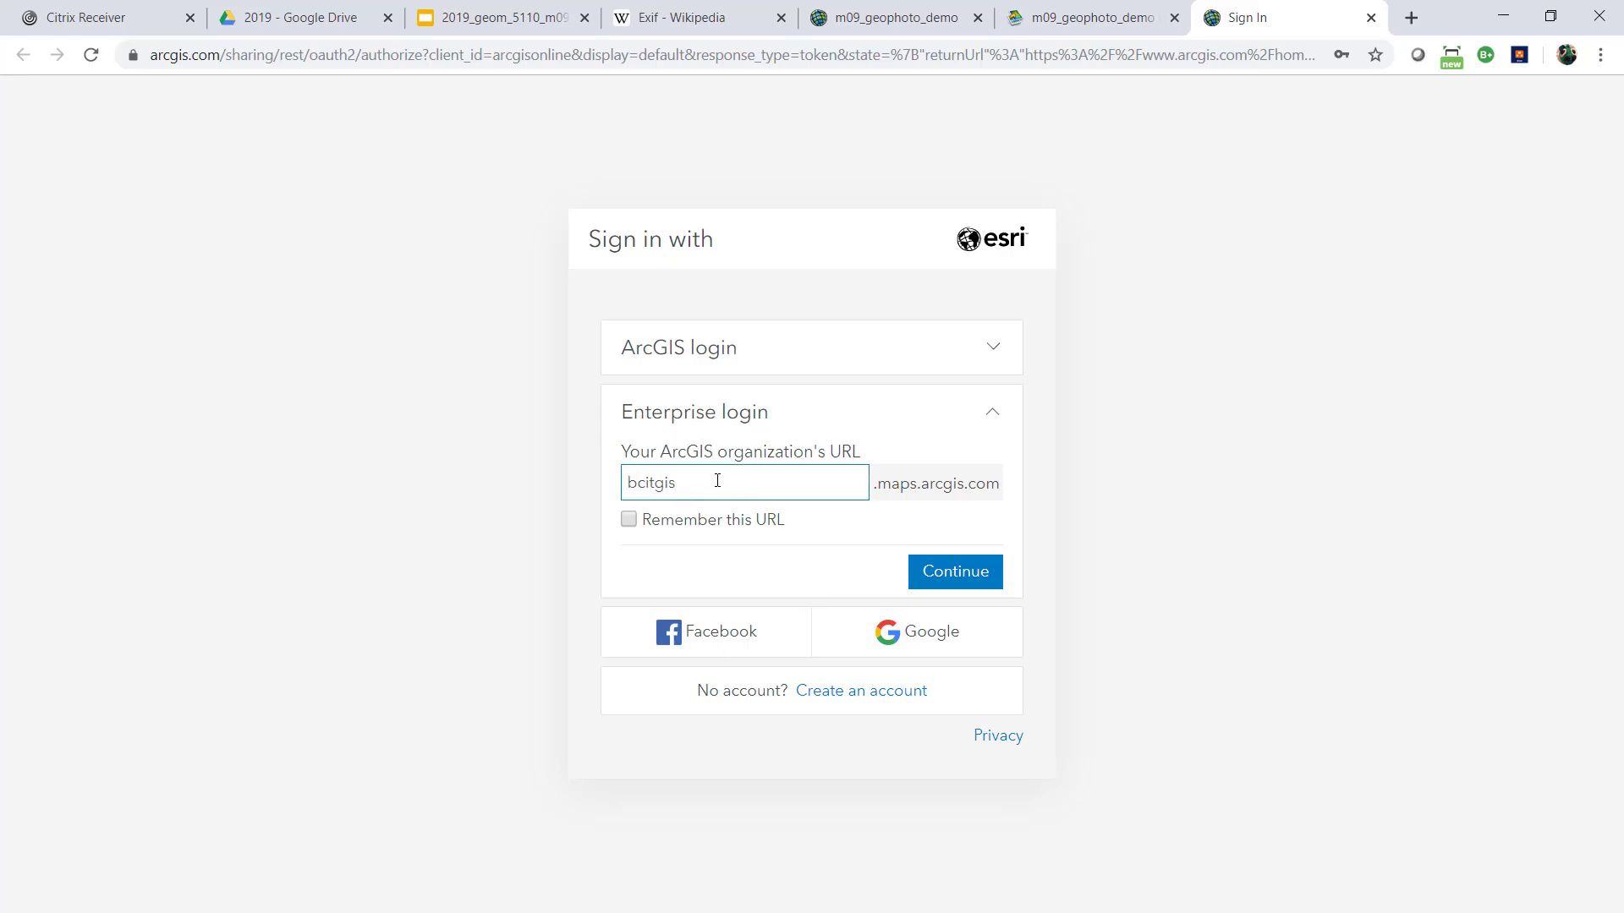
pyautogui.write('bcitgis')
pyautogui.press('Return')
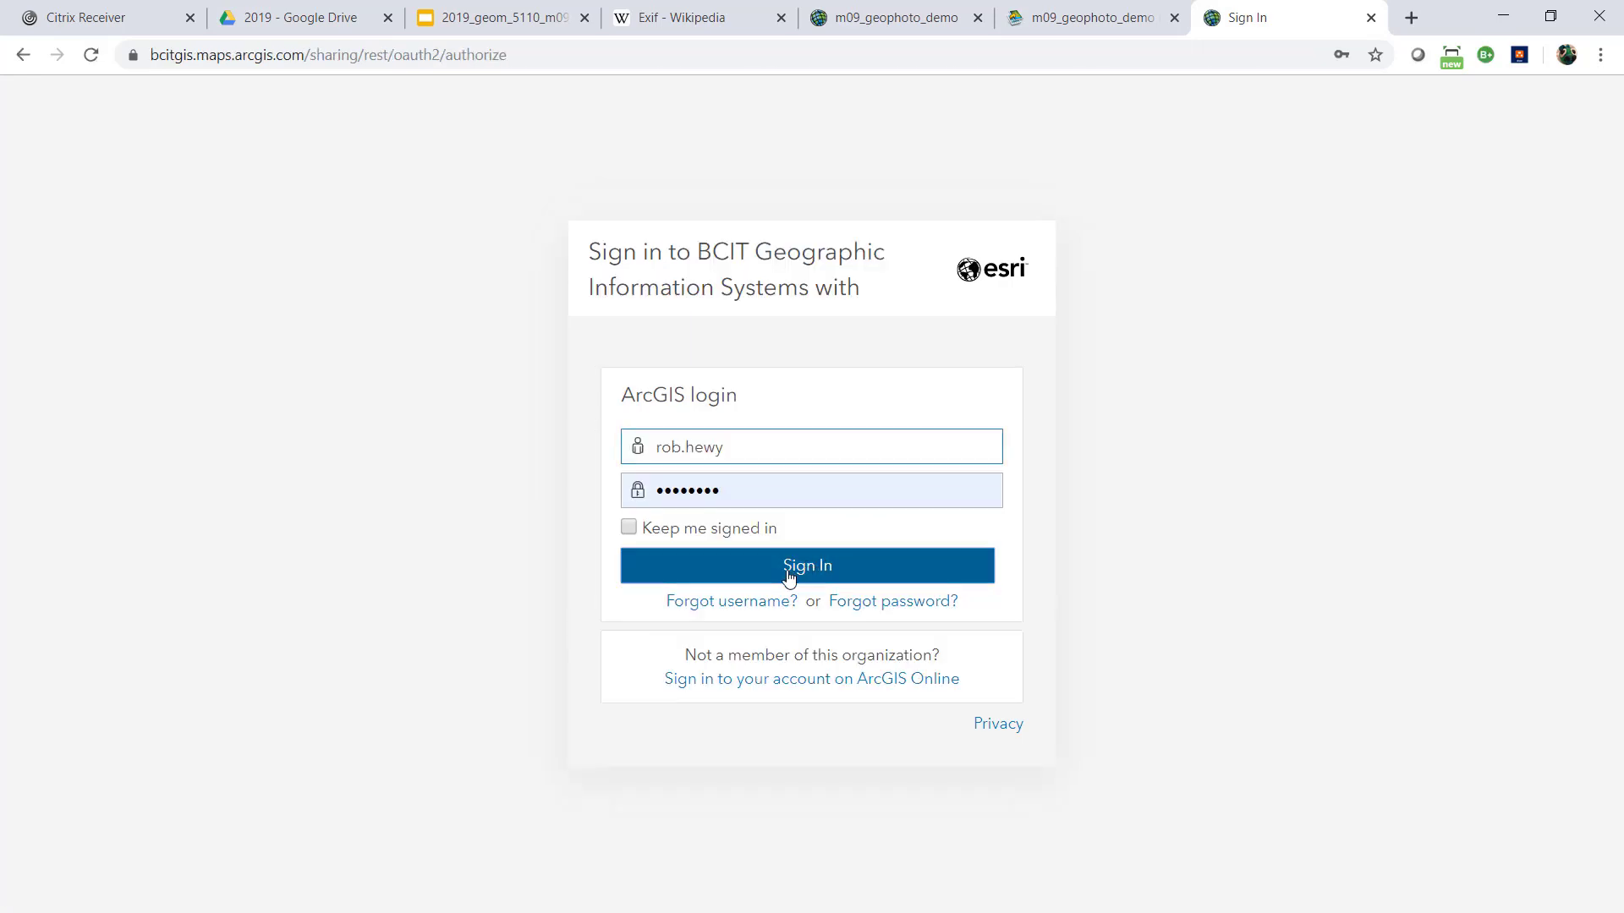
pyautogui.click(788, 575)
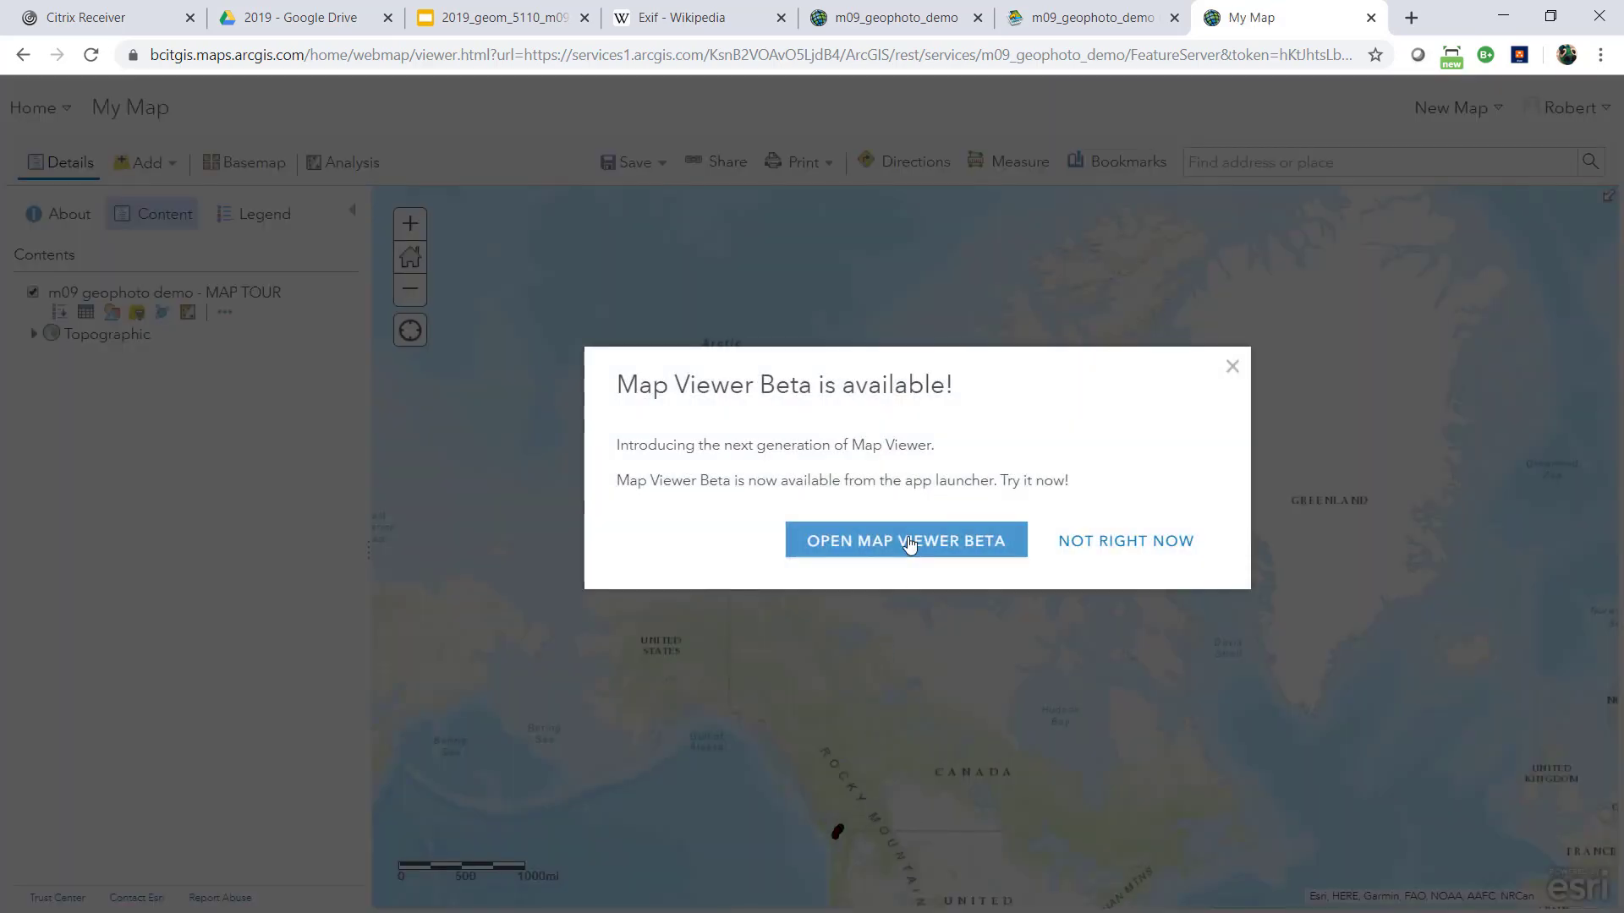
# Open the map in Map Viewer Beta, close the old My Map page and dismiss the welcome message
pyautogui.click(932, 550)
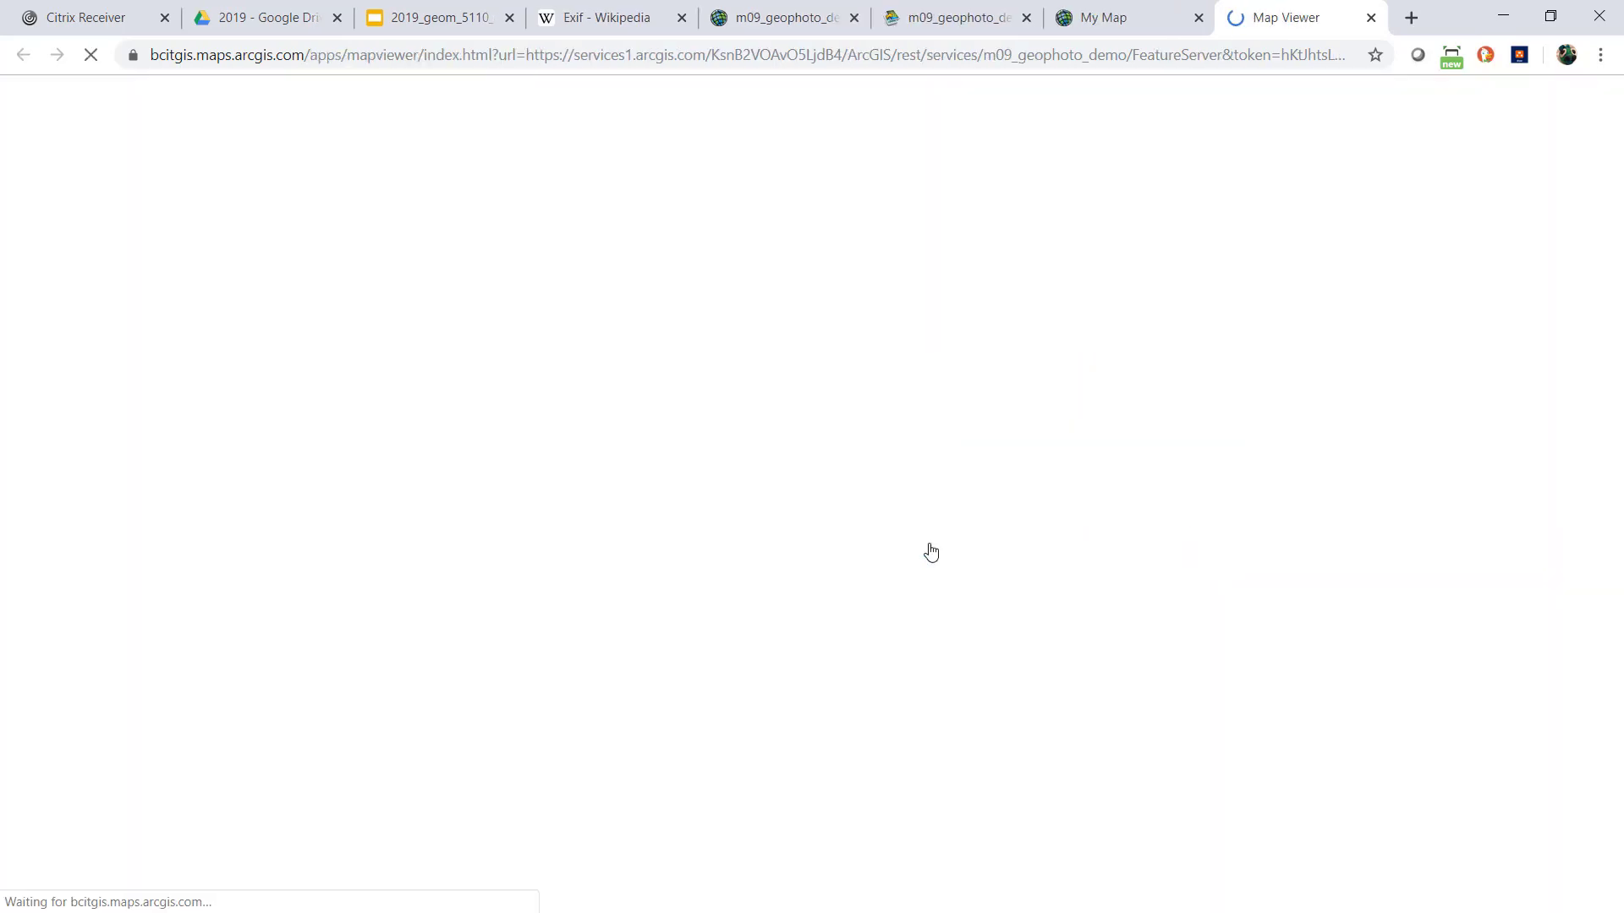
pyautogui.click(1199, 19)
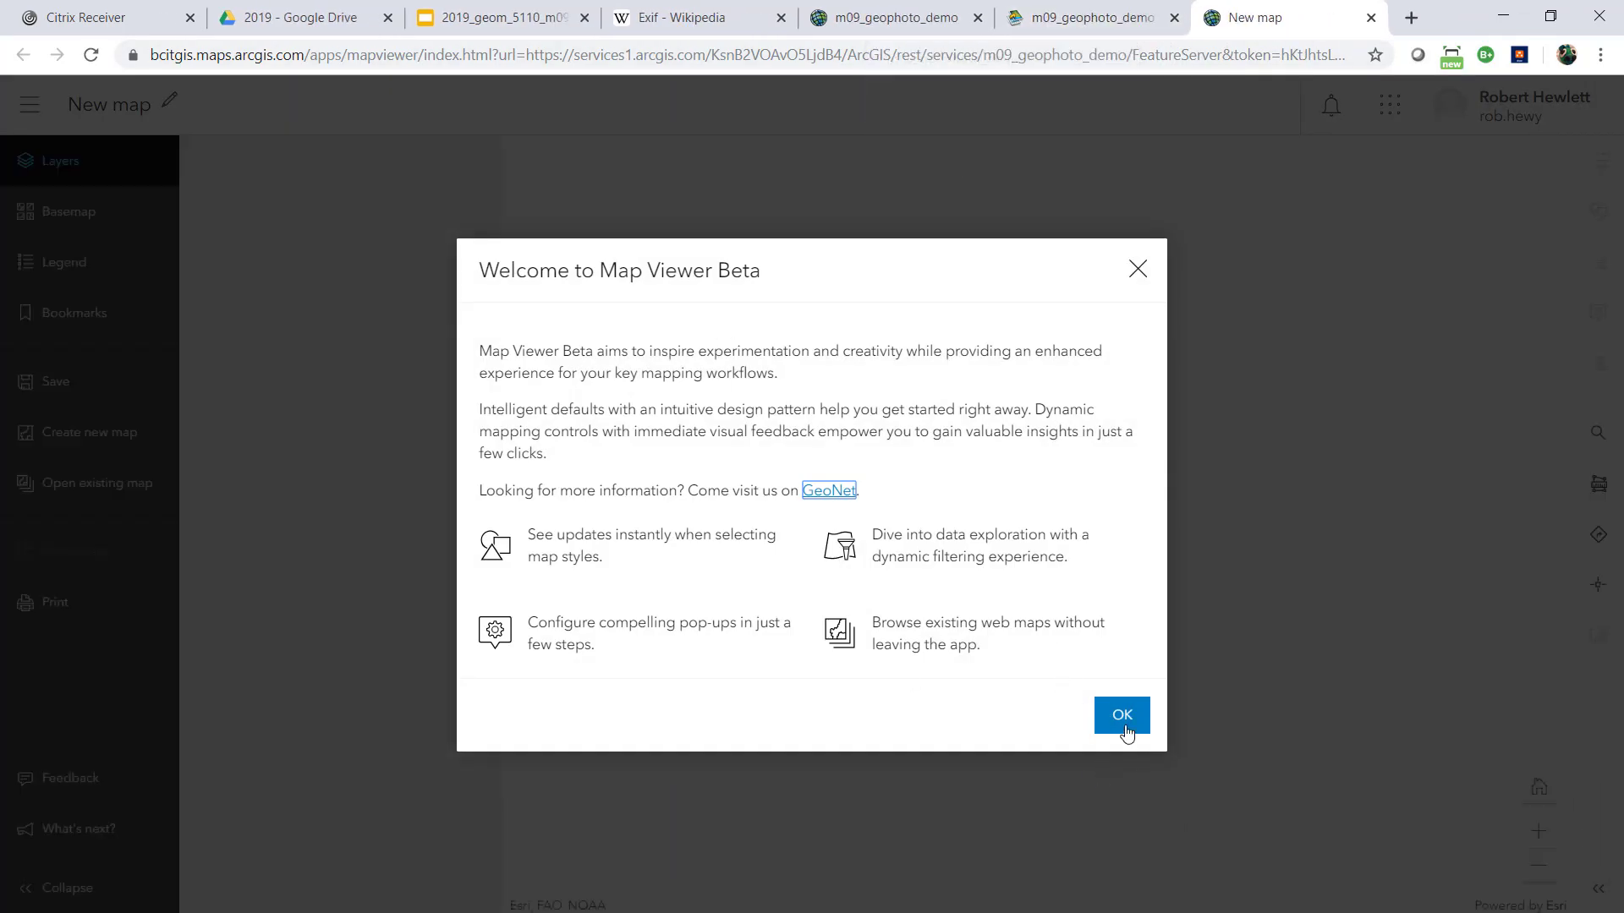
pyautogui.click(1123, 726)
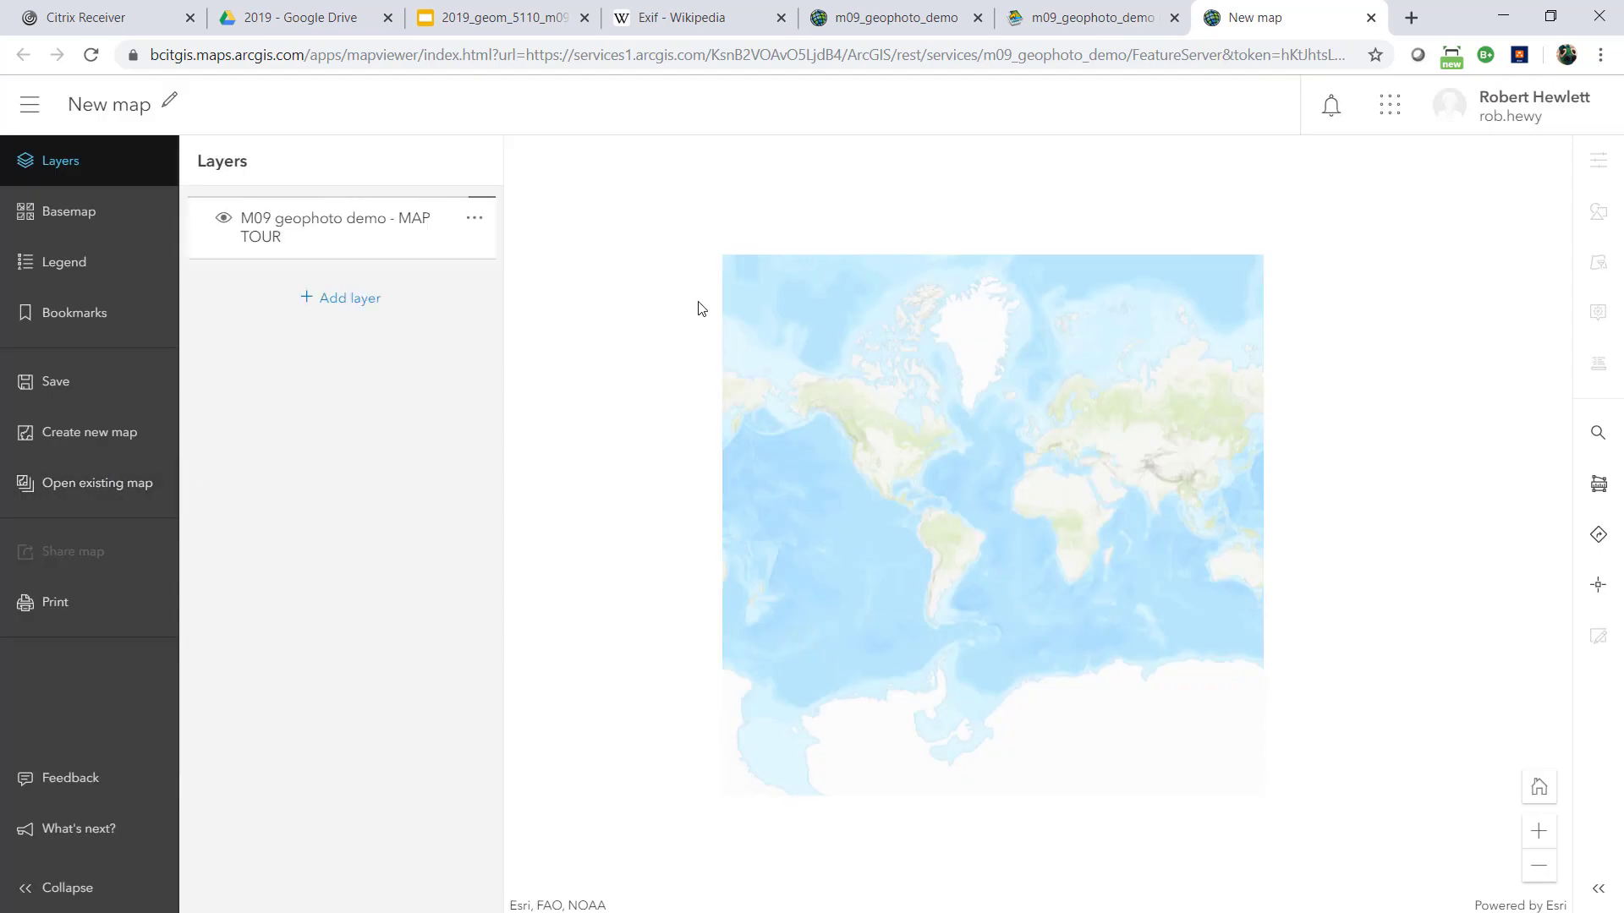
# Select the M09 geophoto demo - MAP TOUR layer and examine its point off the west coast of Africa
pyautogui.click(352, 237)
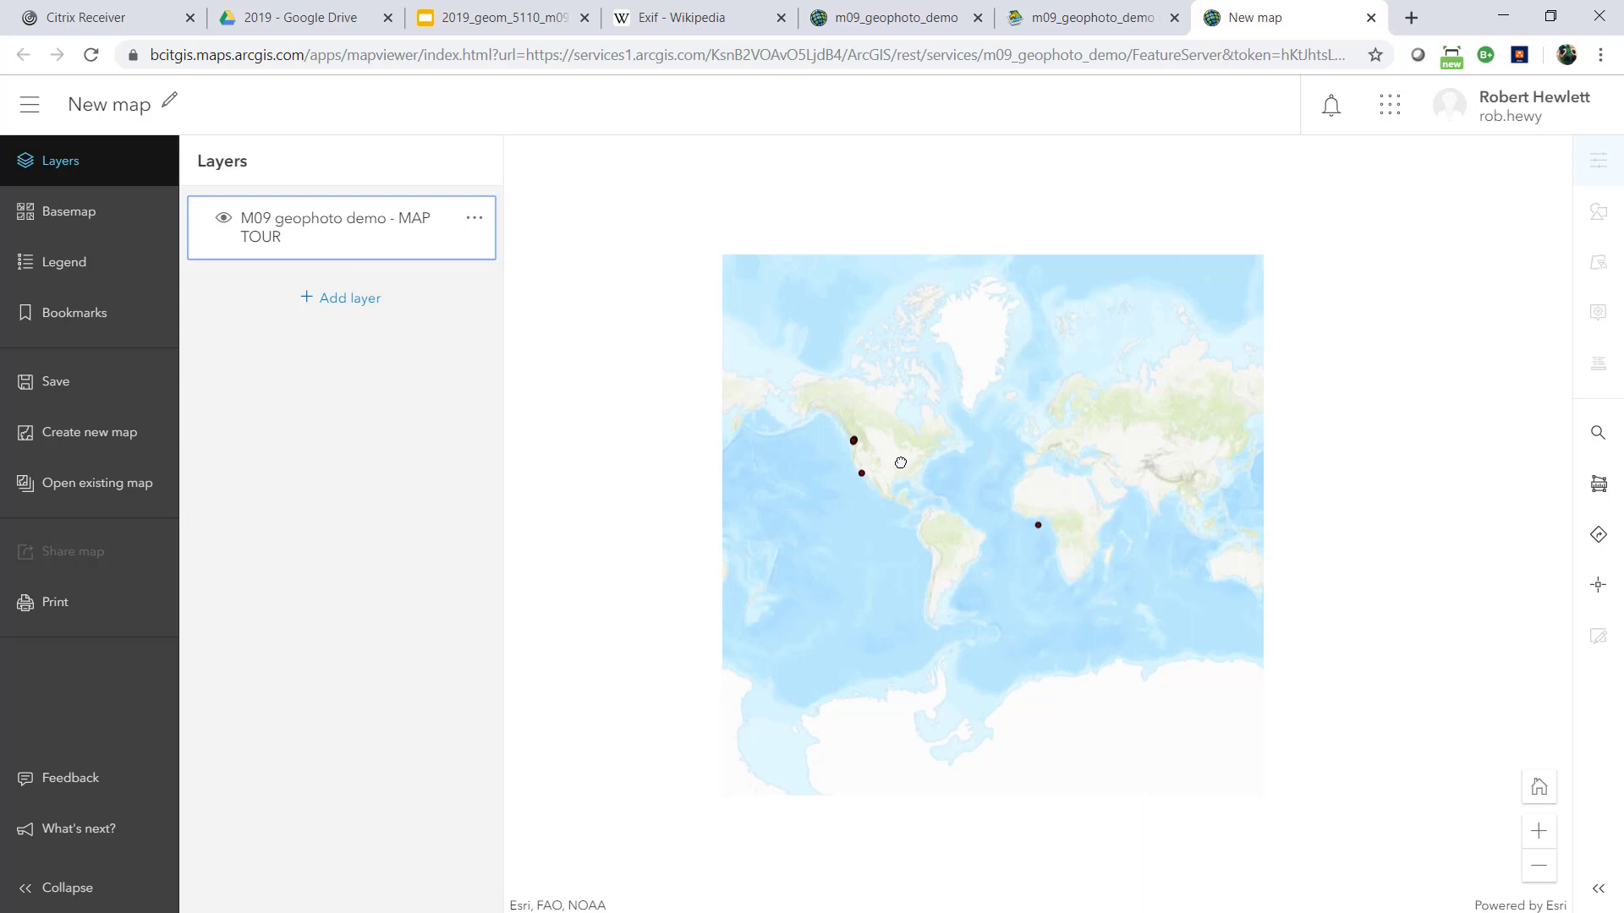
pyautogui.scroll(1, 900, 463)
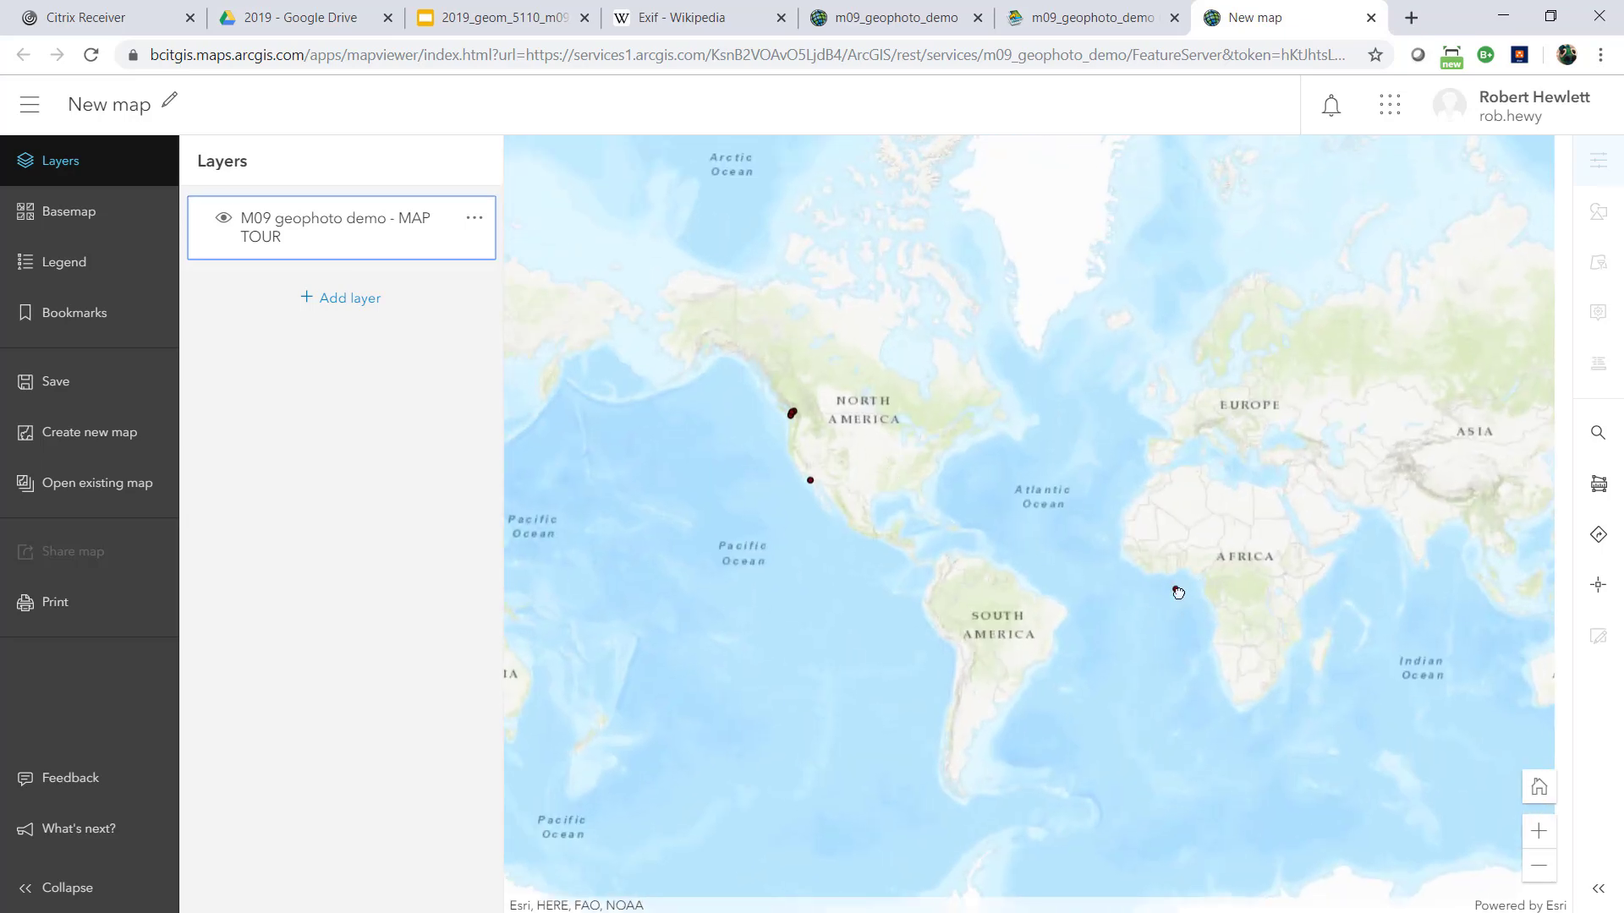
pyautogui.scroll(3, 1179, 592)
pyautogui.scroll(2, 1158, 581)
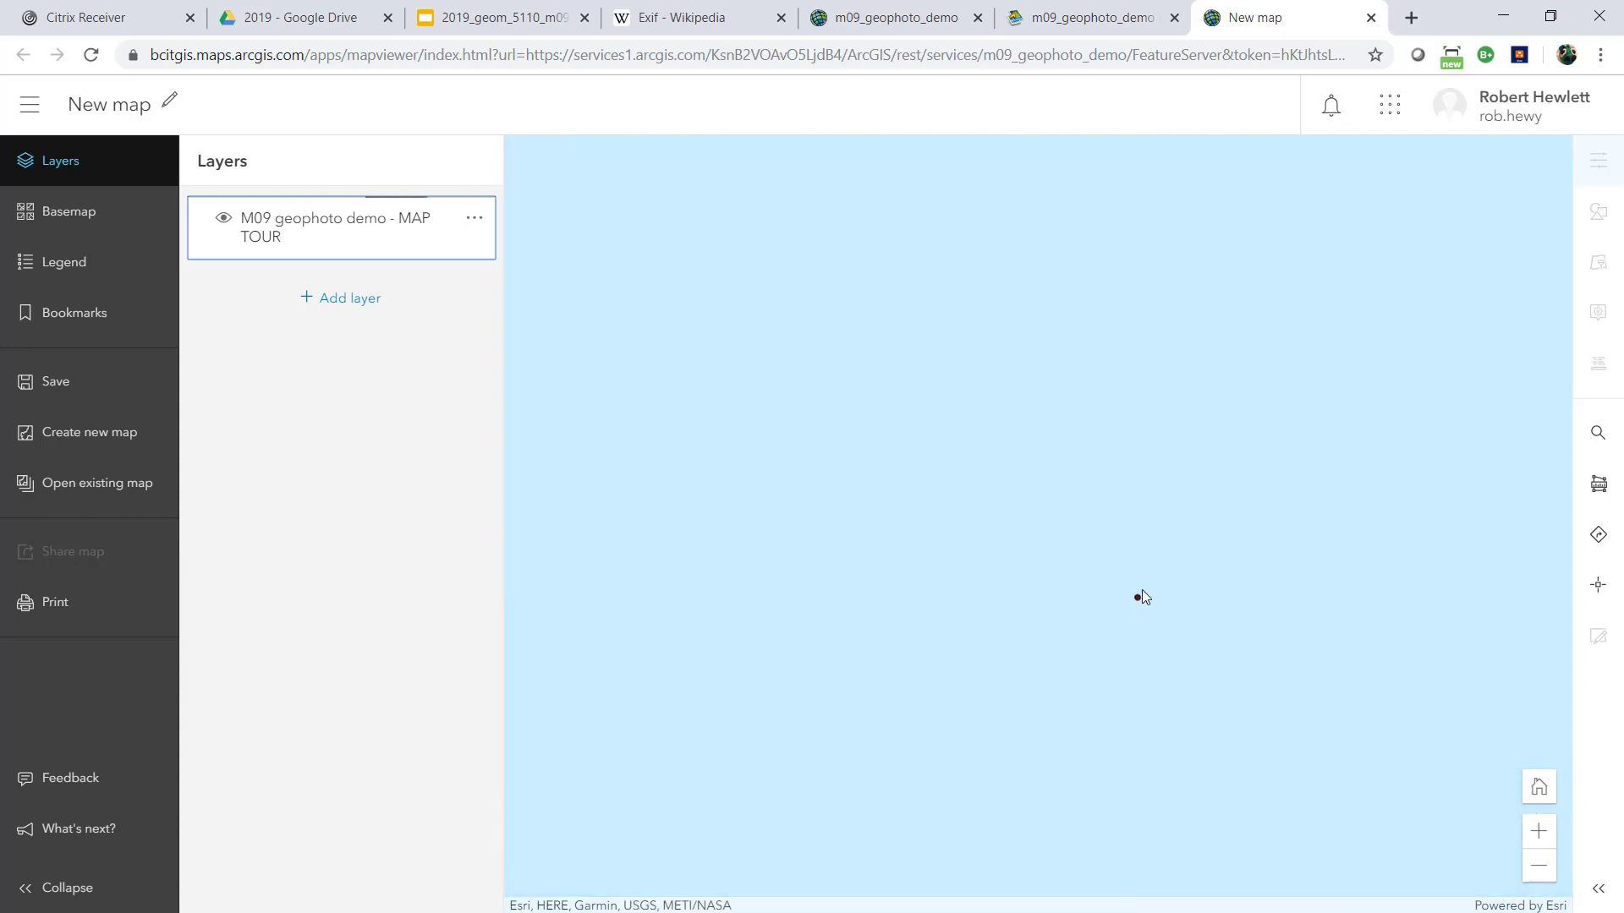
pyautogui.scroll(-3, 1246, 659)
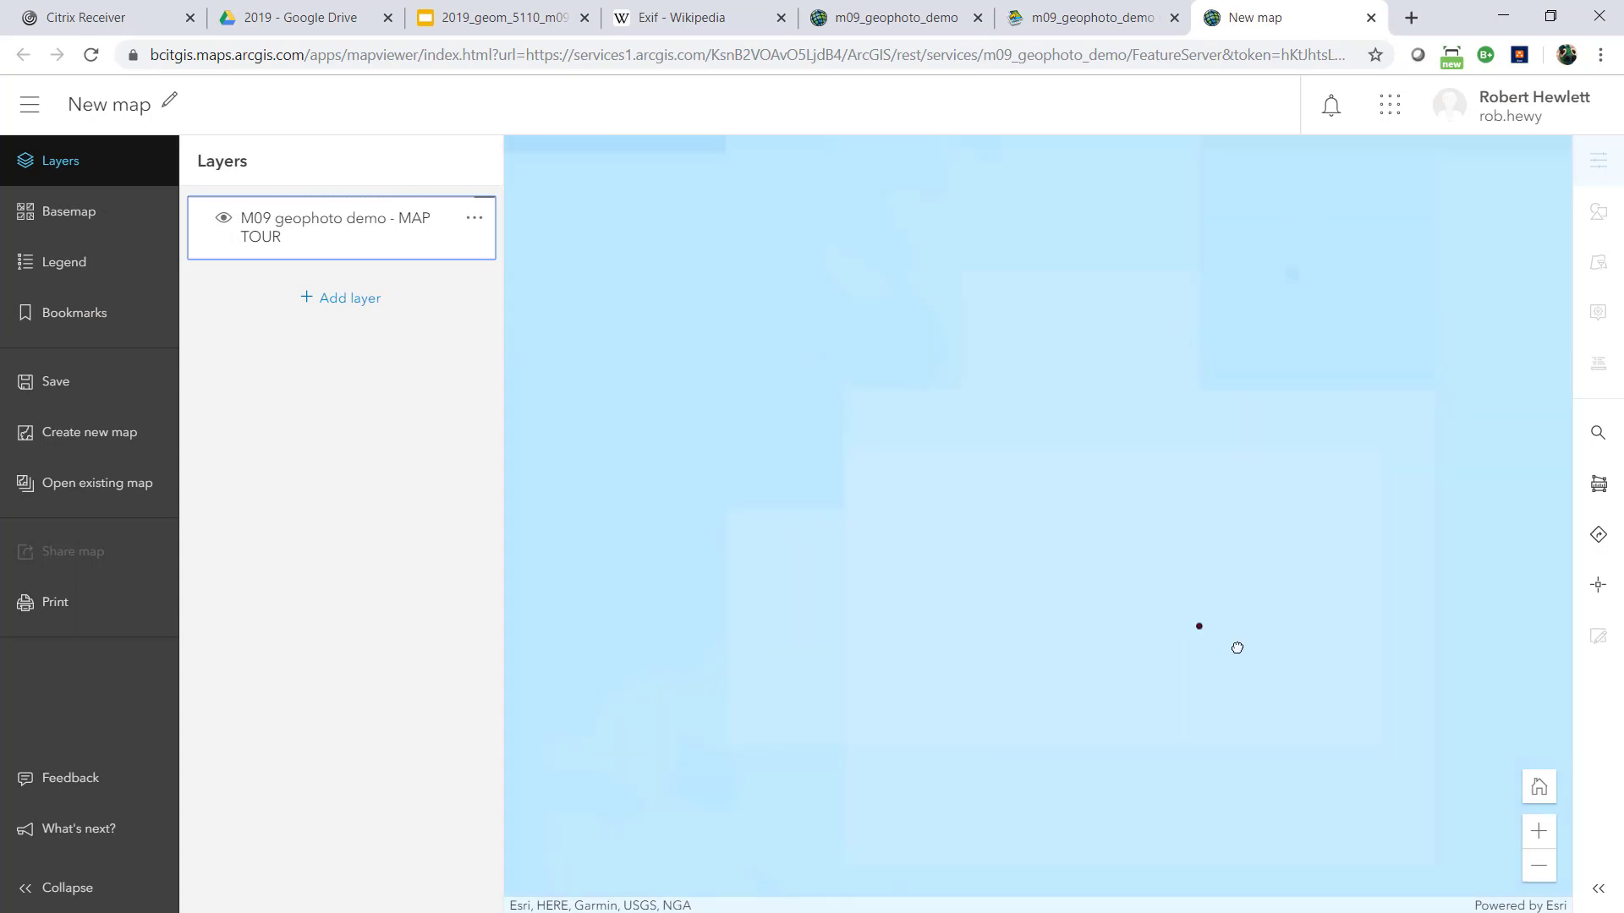
pyautogui.scroll(-1, 1070, 638)
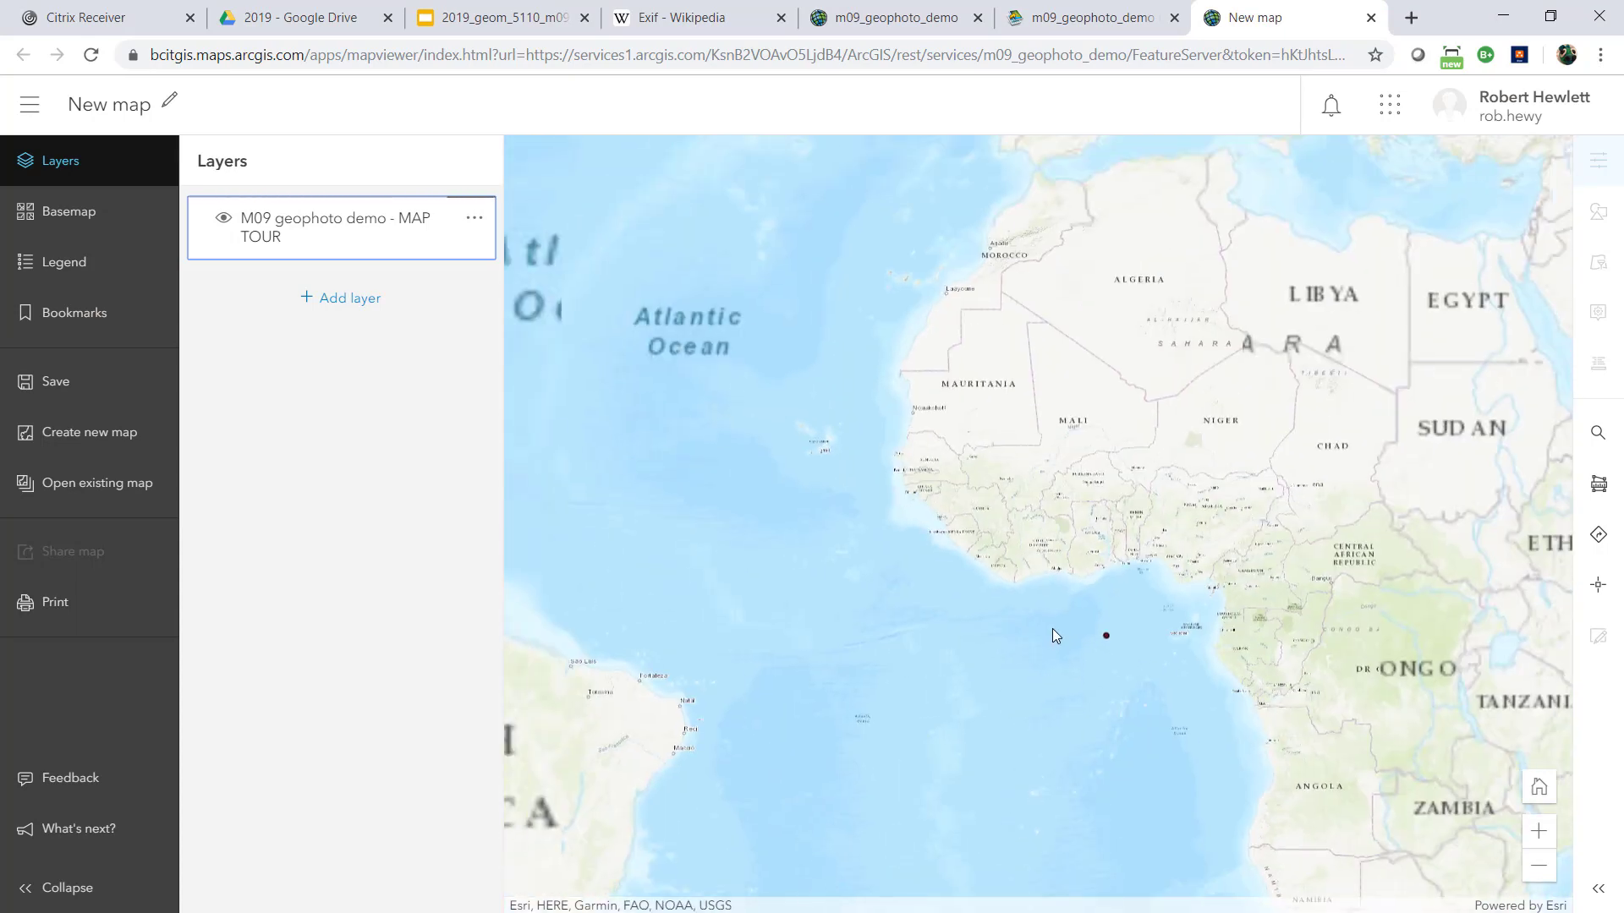
pyautogui.scroll(-1, 718, 549)
# Examine the tour points around Vancouver and open the pop-up of the lakeside point north of Maple Ridge
pyautogui.moveTo(550, 457); pyautogui.dragTo(1352, 475)
pyautogui.scroll(5, 972, 230)
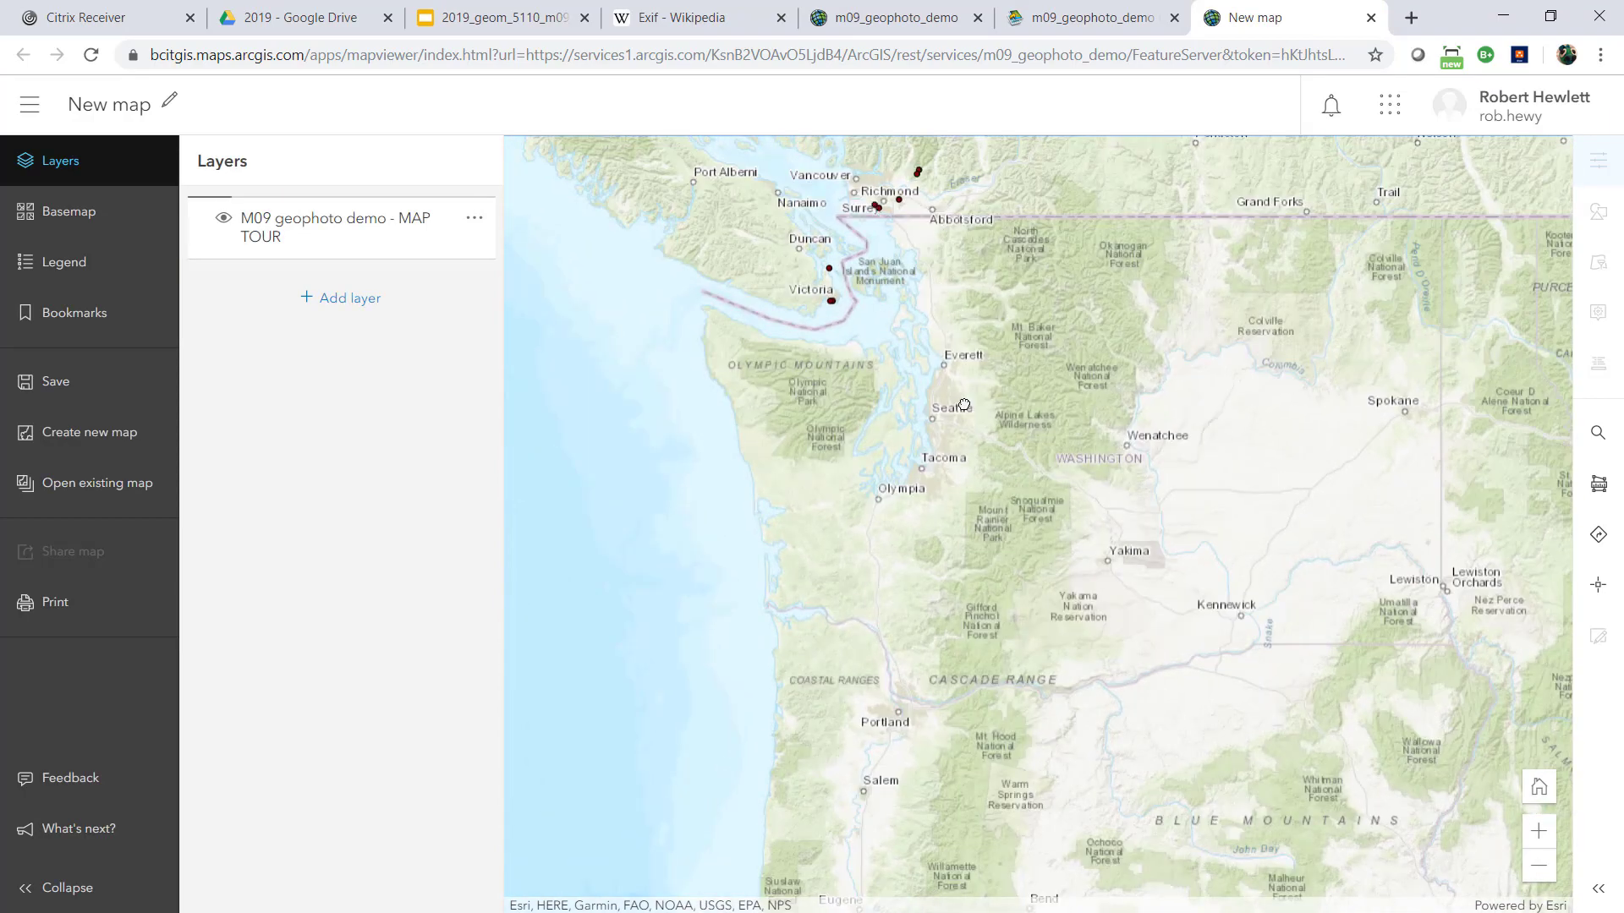
pyautogui.moveTo(963, 405); pyautogui.dragTo(969, 467)
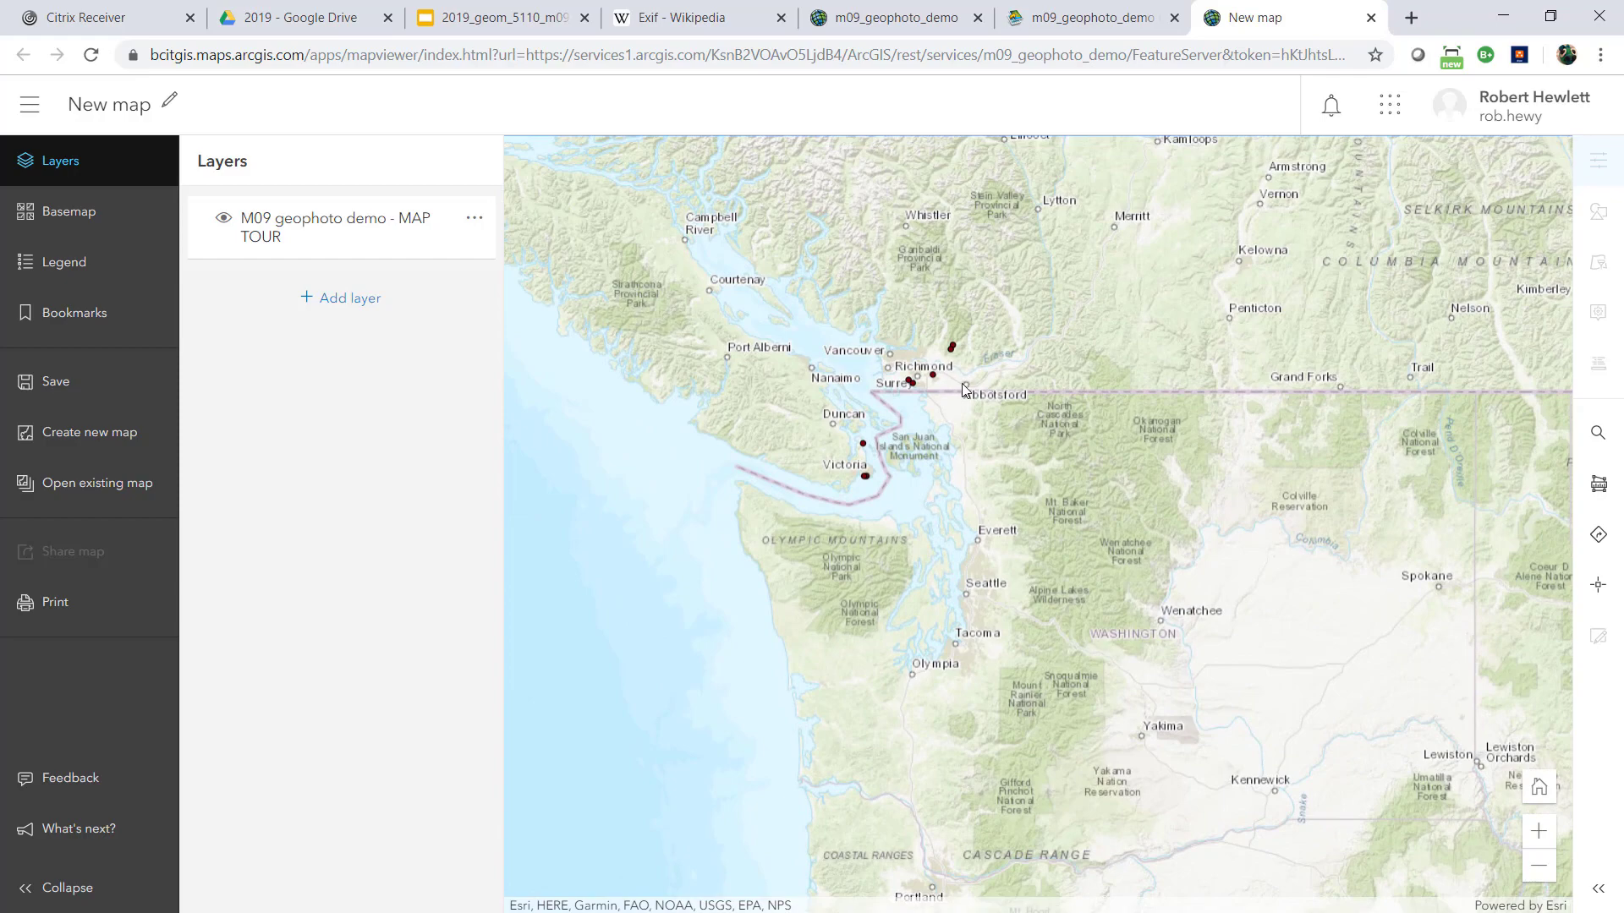
pyautogui.scroll(1, 963, 389)
pyautogui.moveTo(875, 203); pyautogui.dragTo(998, 385)
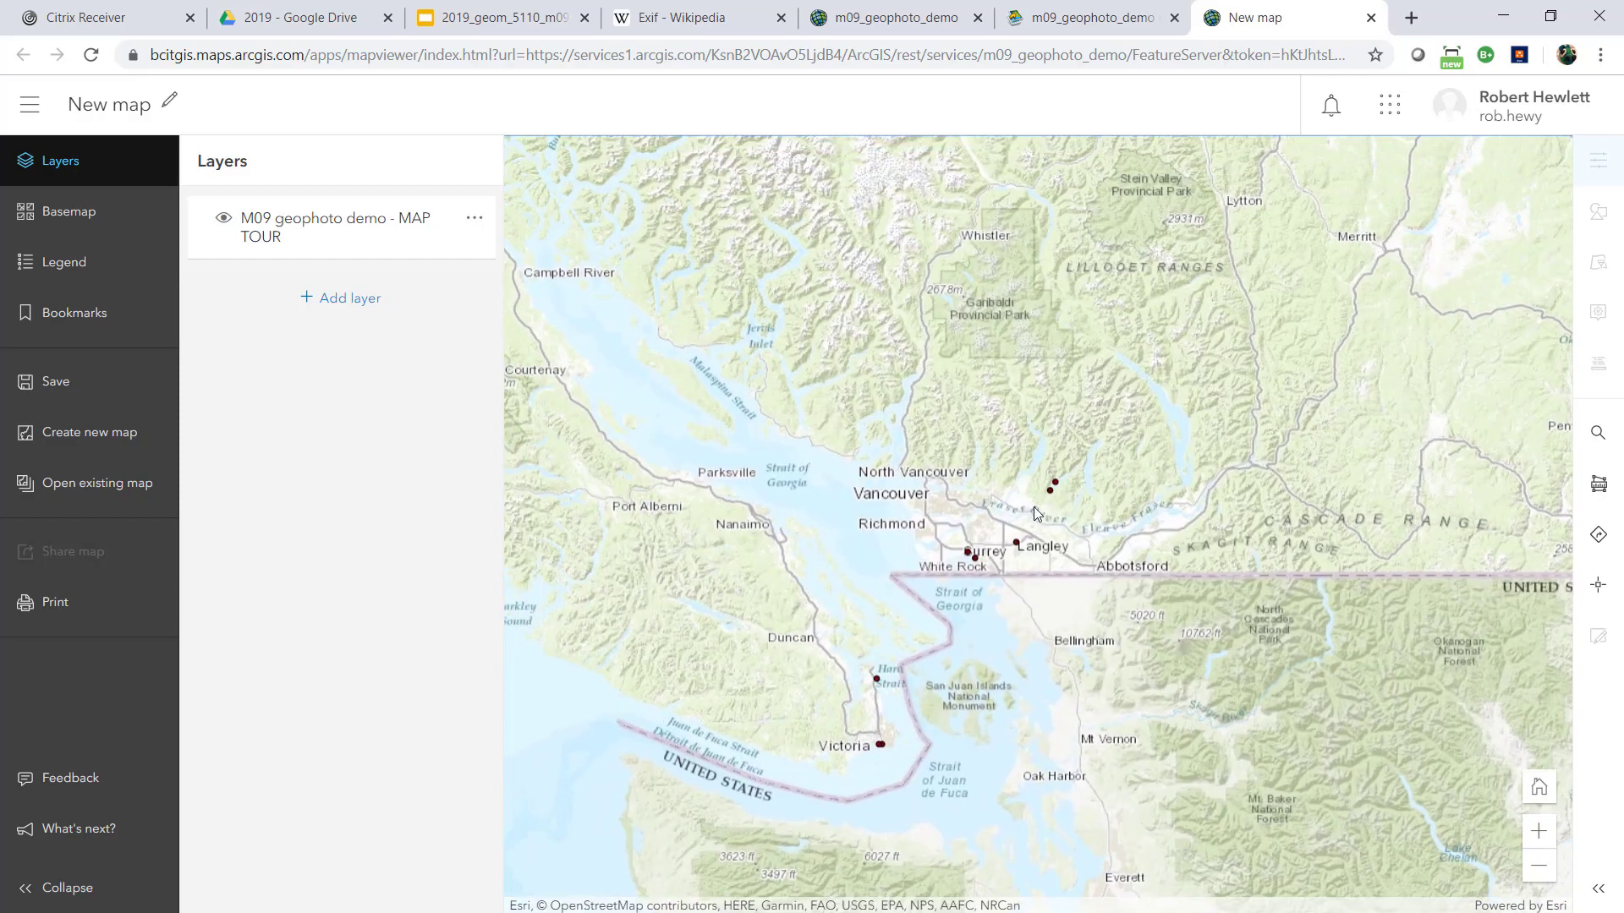
pyautogui.scroll(2, 1036, 513)
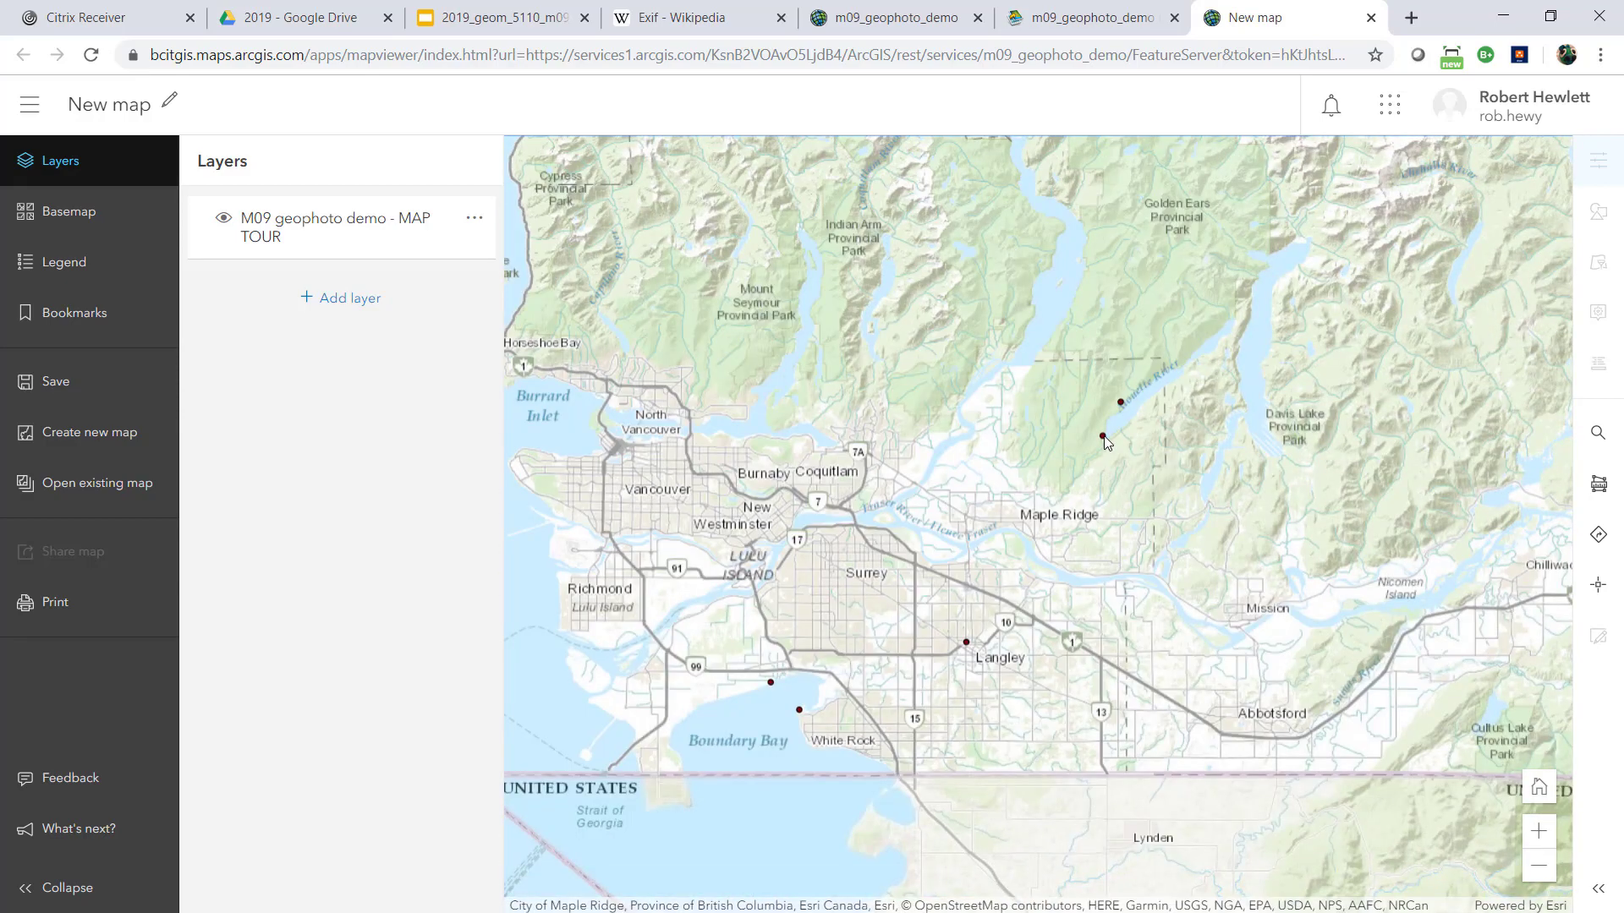
pyautogui.click(1103, 435)
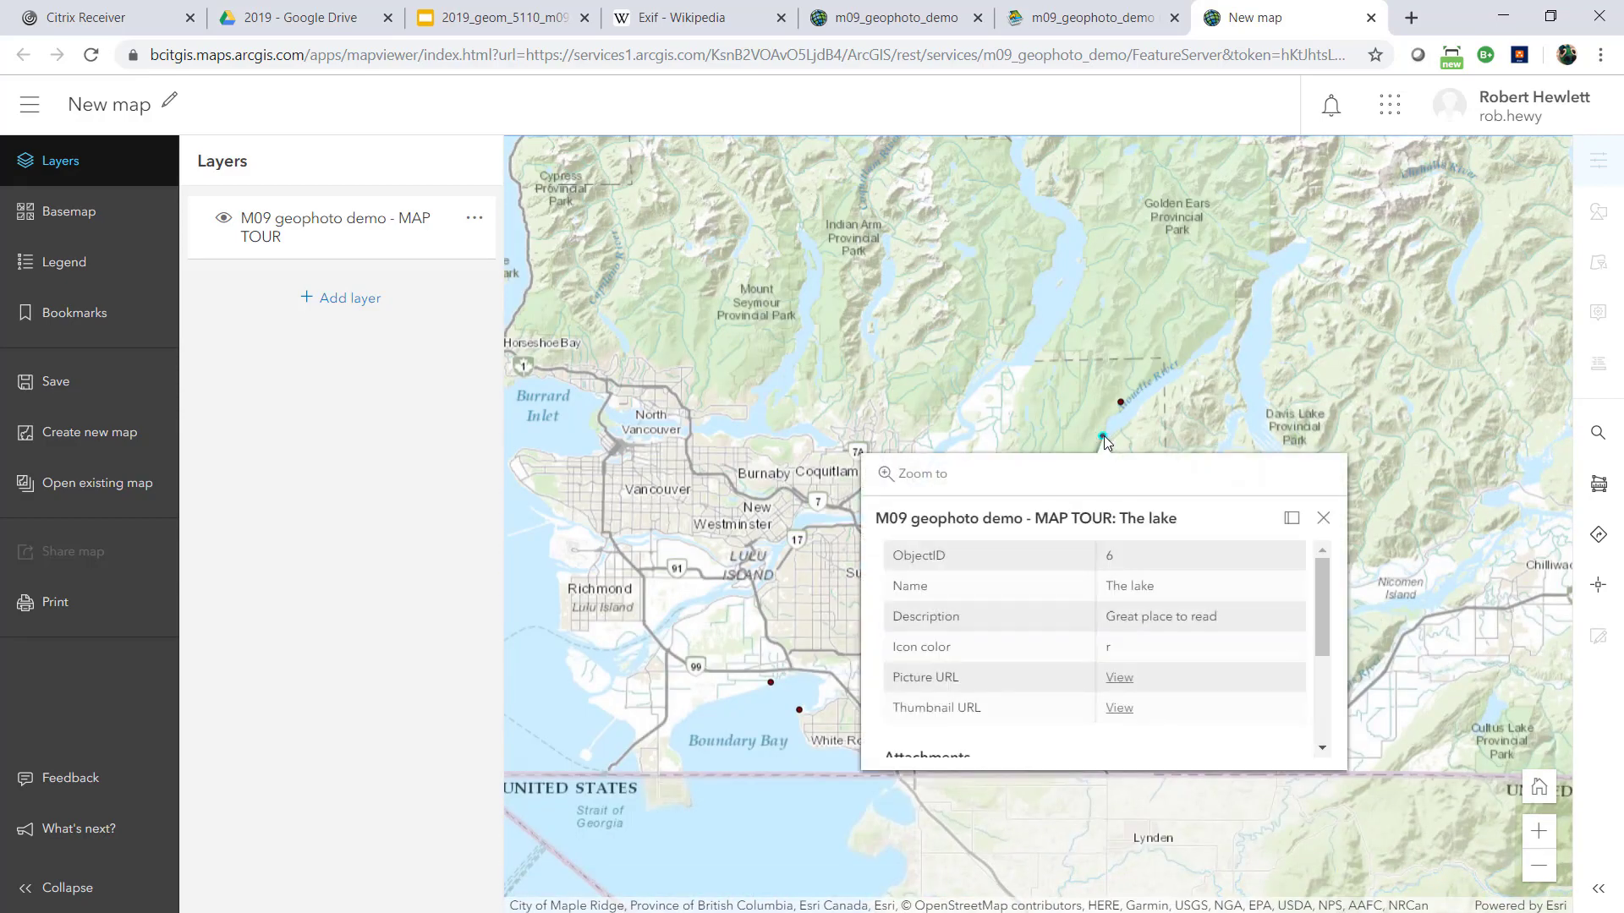
# Review the fields and attachments of The lake point, view its picture.jpg attachment at full size and close the image
pyautogui.scroll(-3, 1330, 617)
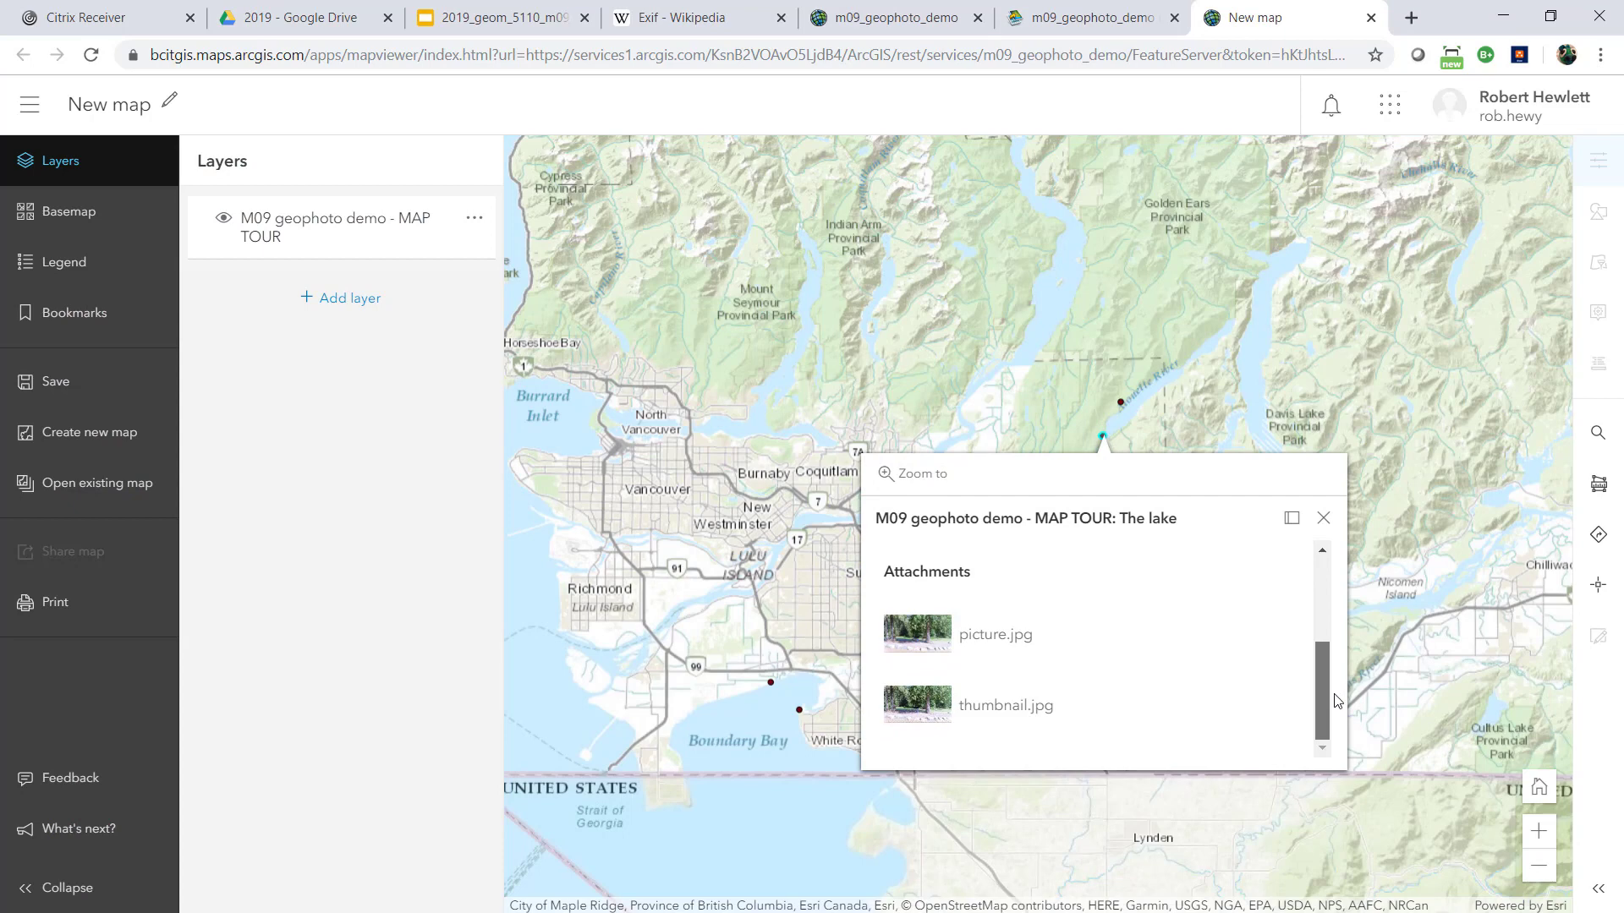
pyautogui.scroll(5, 1318, 607)
pyautogui.scroll(-1, 1085, 563)
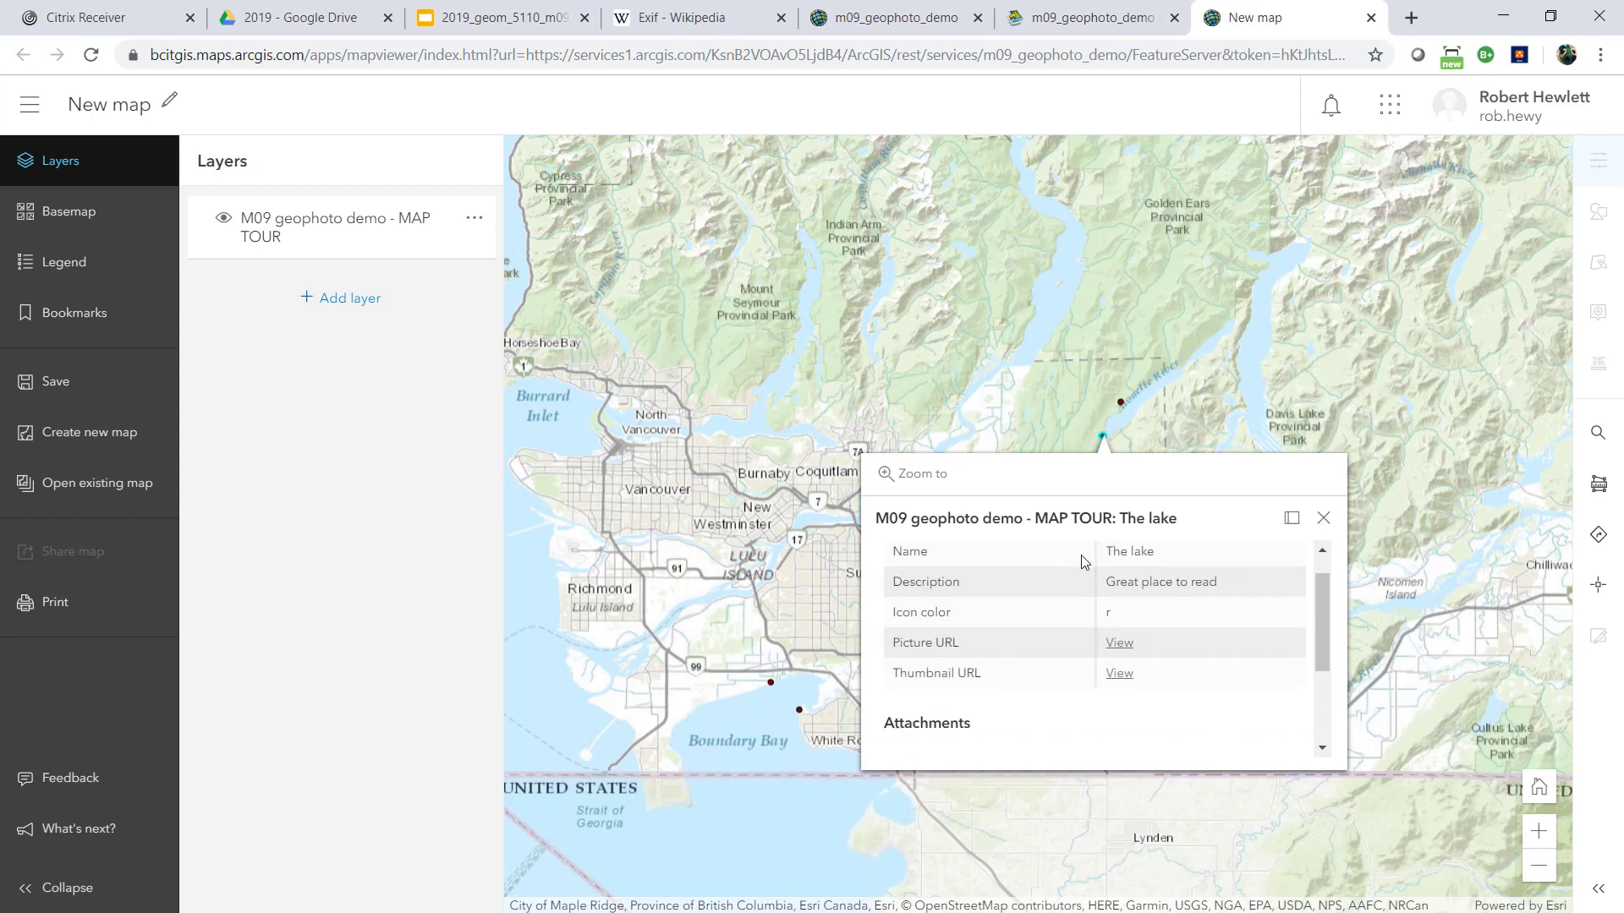
pyautogui.scroll(-2, 1085, 563)
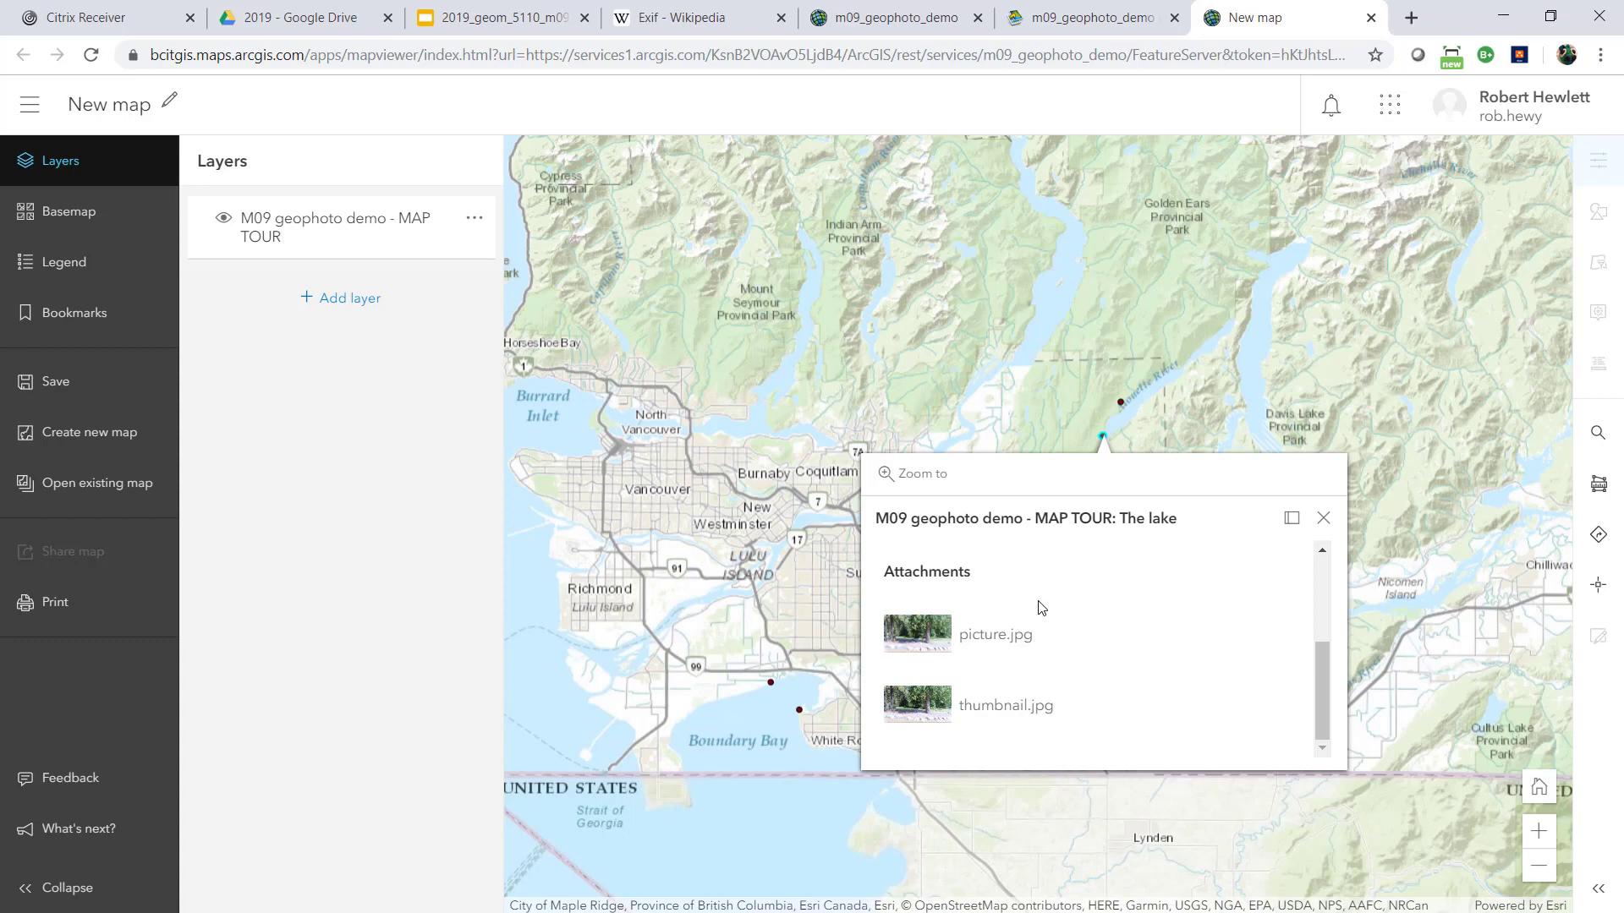
pyautogui.click(916, 634)
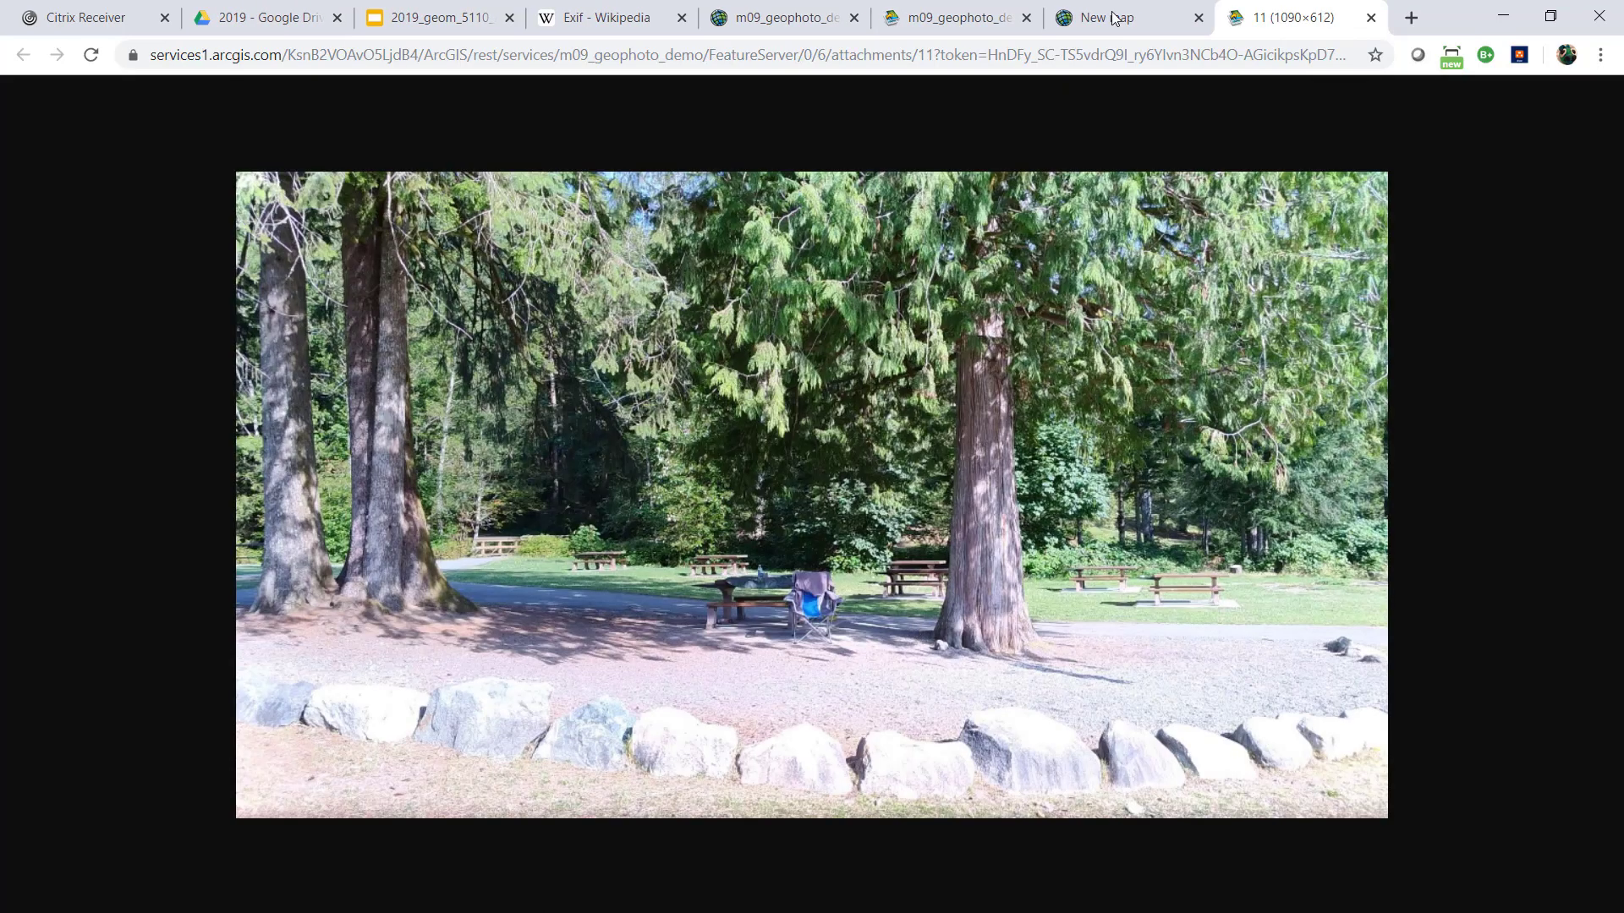
pyautogui.click(1371, 17)
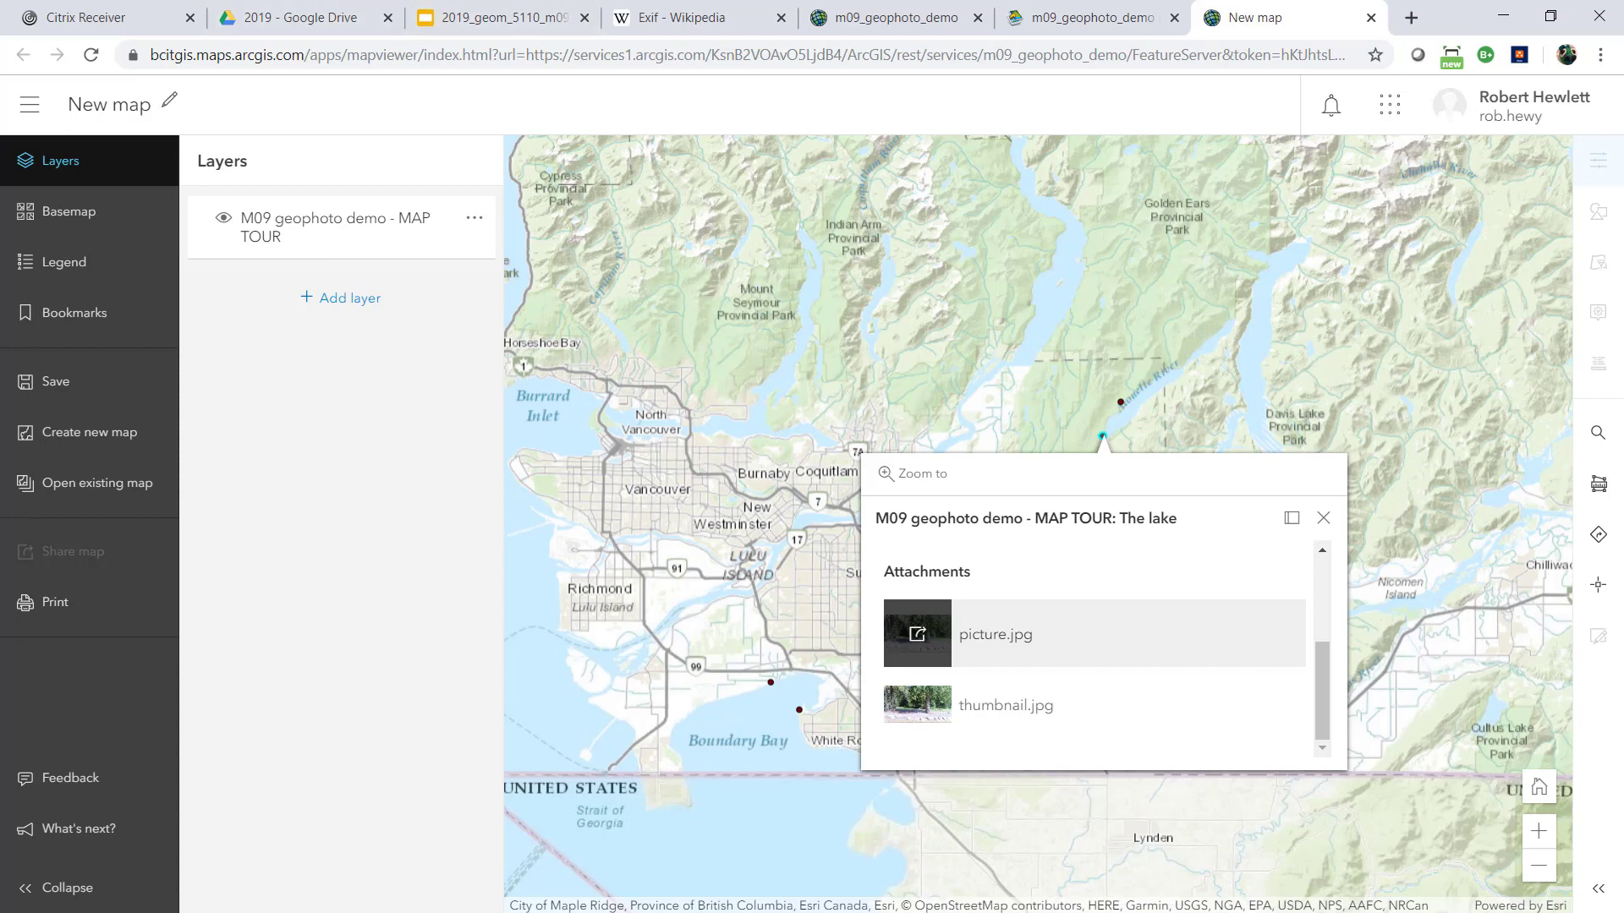
# Switch to File Explorer to review the source photos in the geo_tagged folder, and move the window off the map
pyautogui.moveTo(2, 59); pyautogui.dragTo(833, 135)
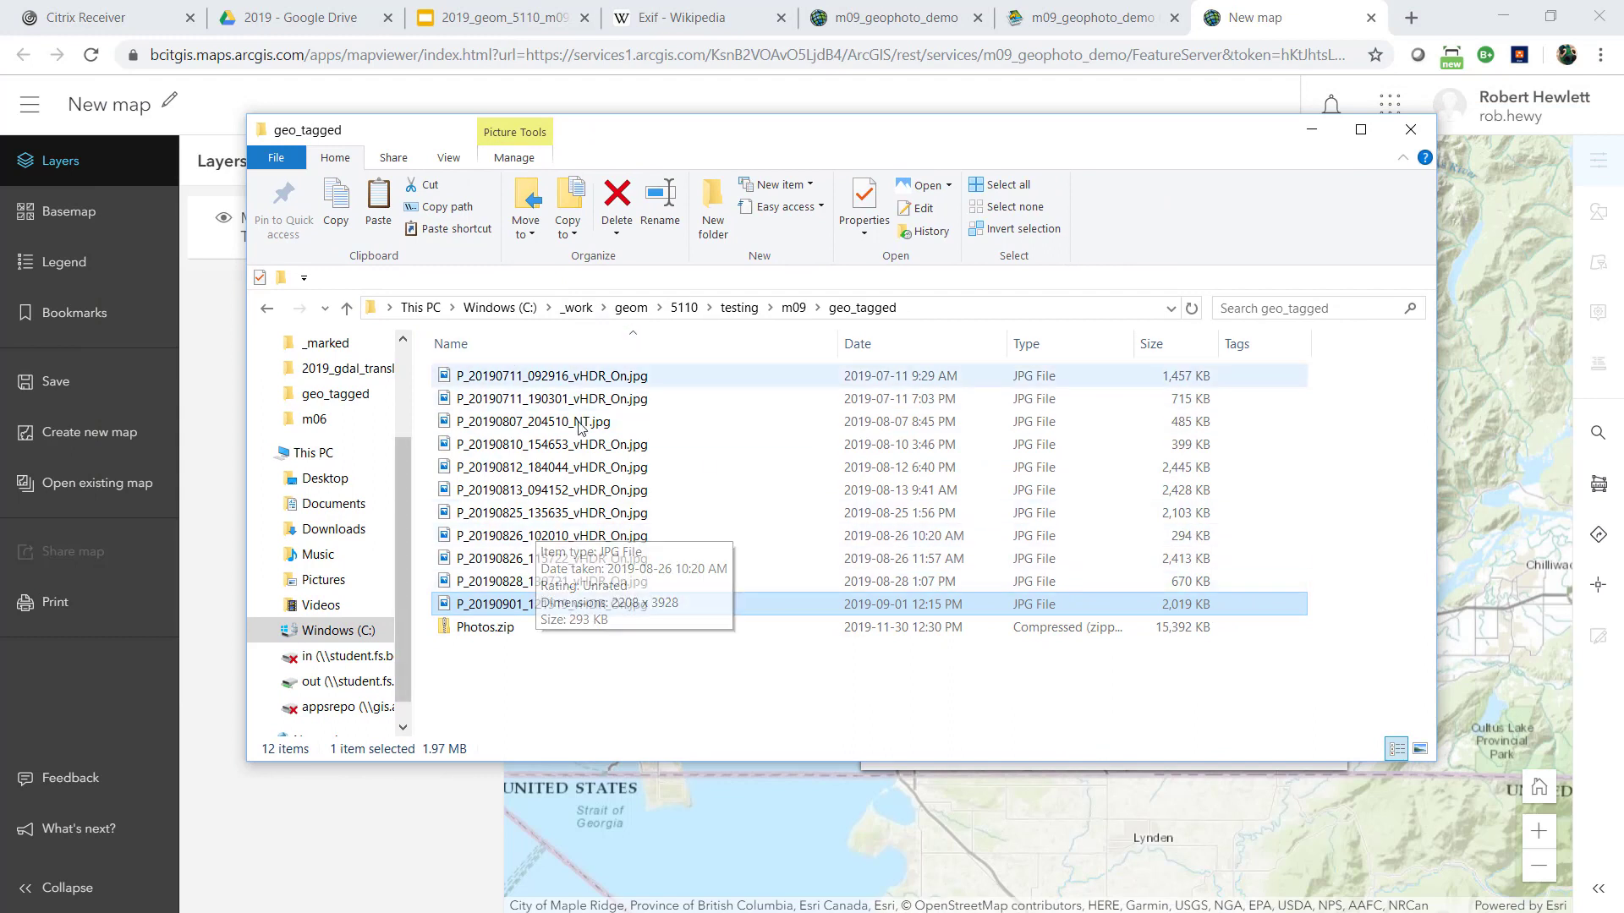
pyautogui.moveTo(989, 130); pyautogui.dragTo(969, 138)
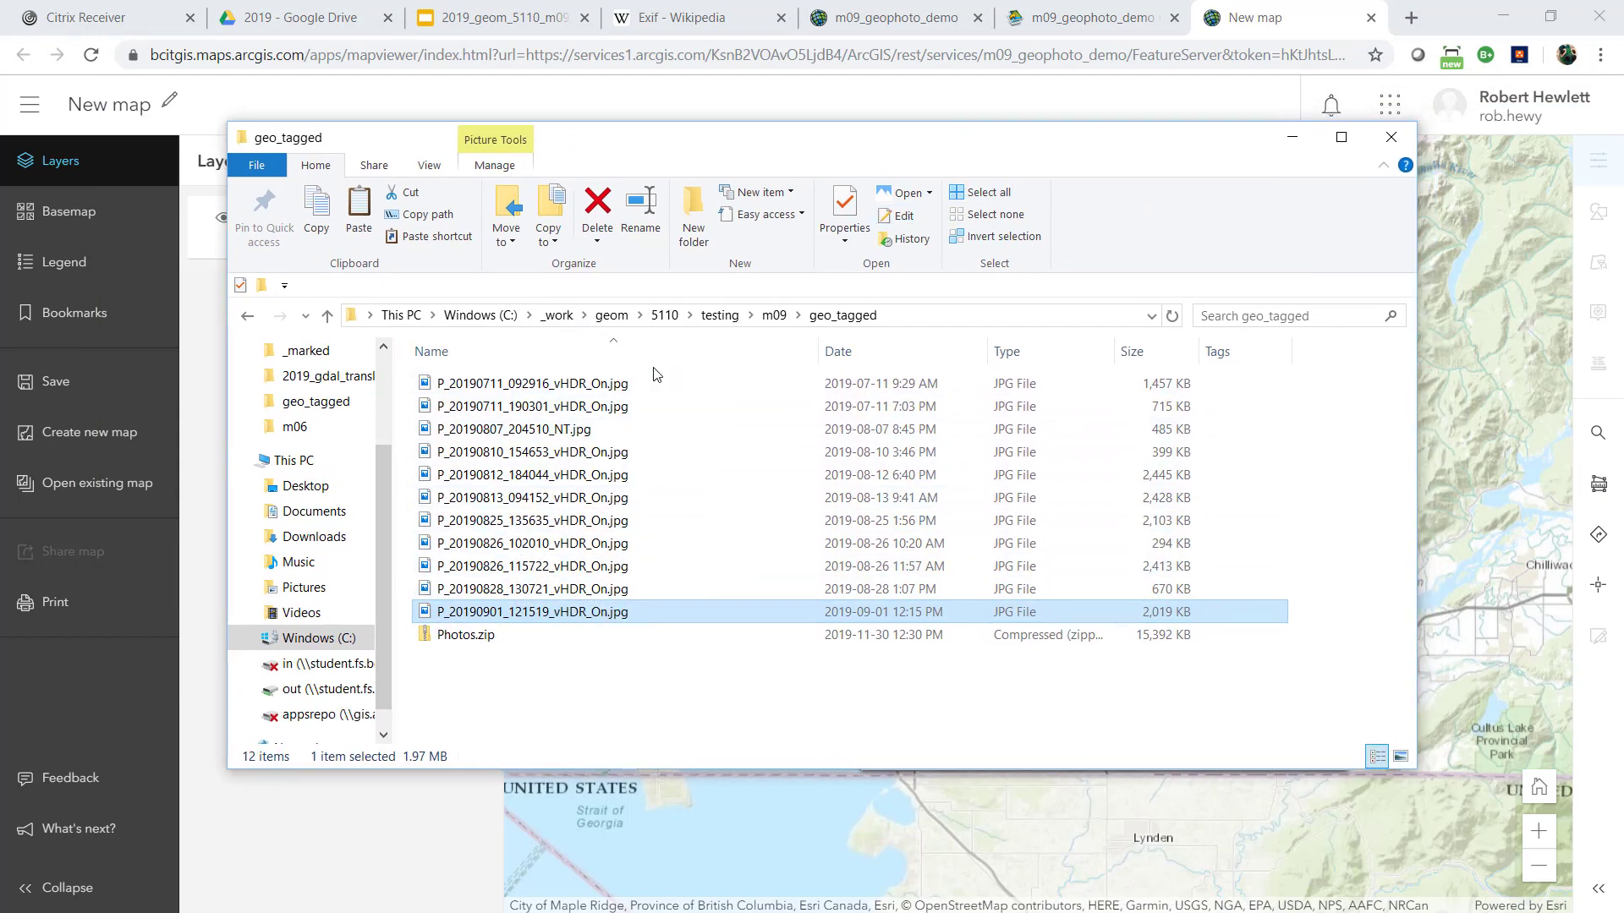
pyautogui.moveTo(822, 152); pyautogui.dragTo(0, 321)
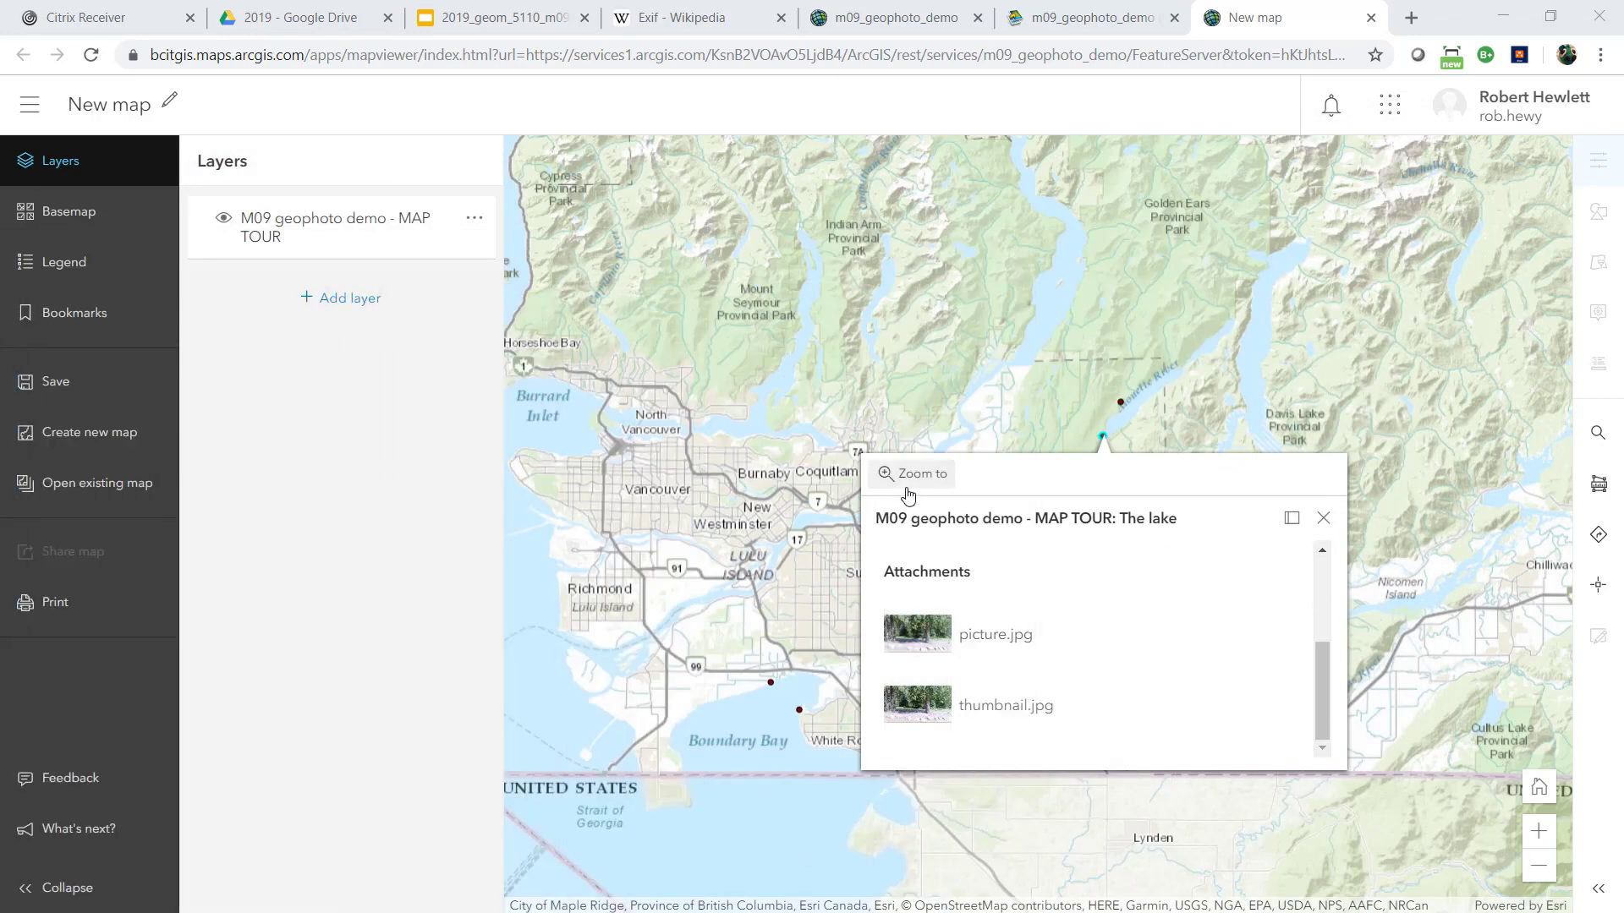